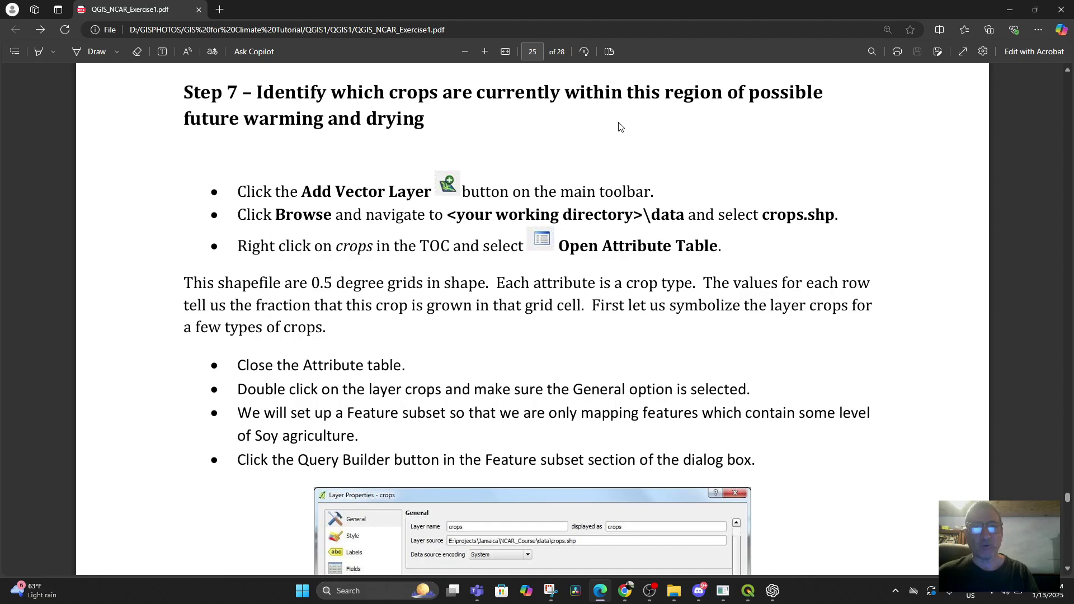
Step: Review the Step 7 instructions in the exercise PDF and examine the warmAndDry cells around Morocco and Iberia in QGIS
scroll(600, 150, up, 3)
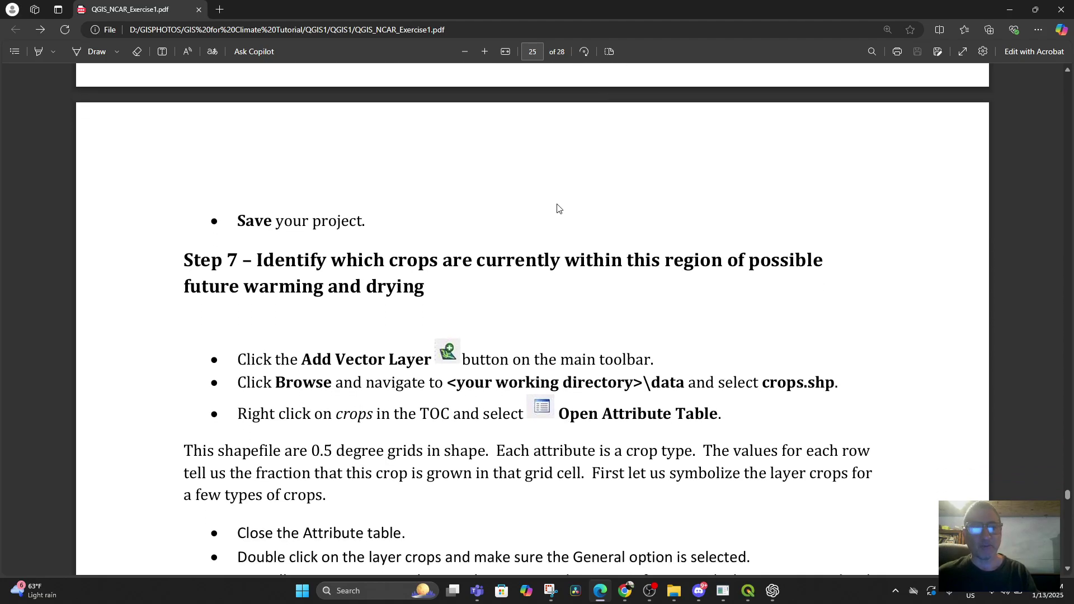
scroll(601, 367, down, 2)
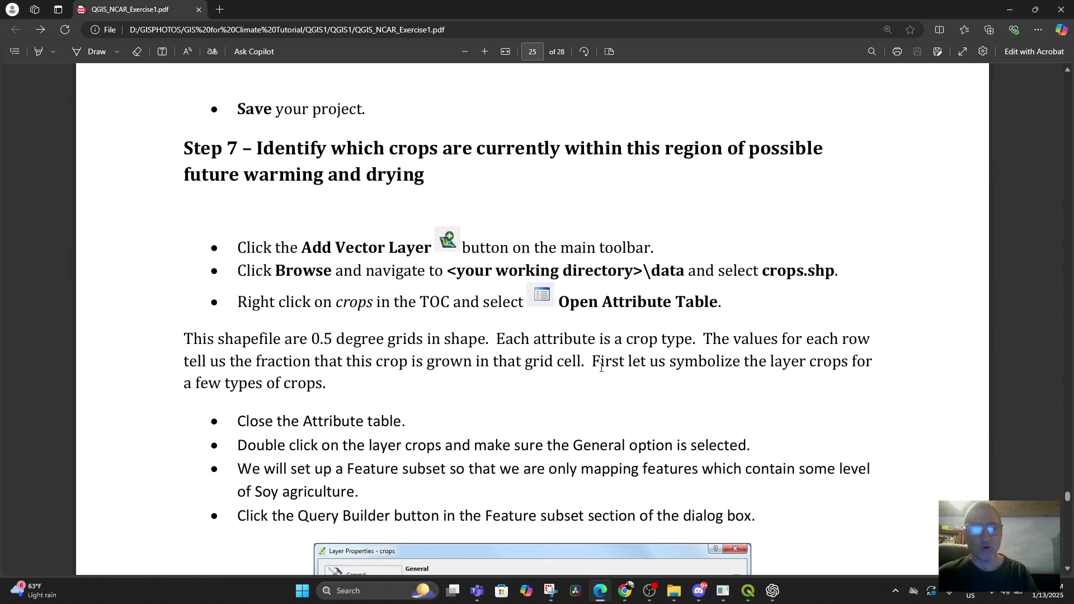
click(751, 596)
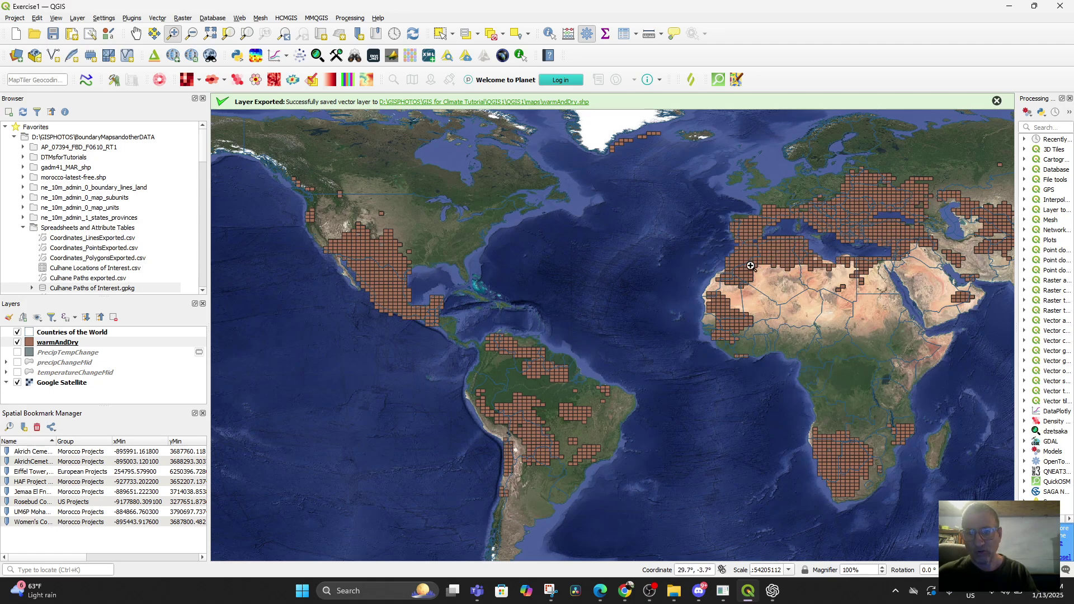
drag(694, 219, 809, 293)
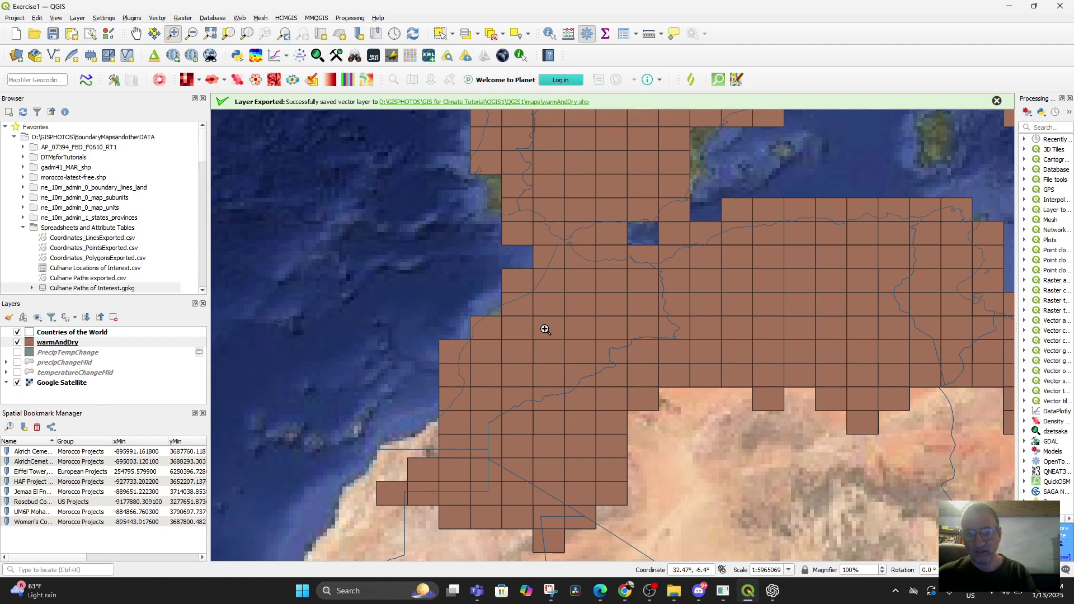
scroll(615, 405, down, 1)
scroll(615, 405, up, 1)
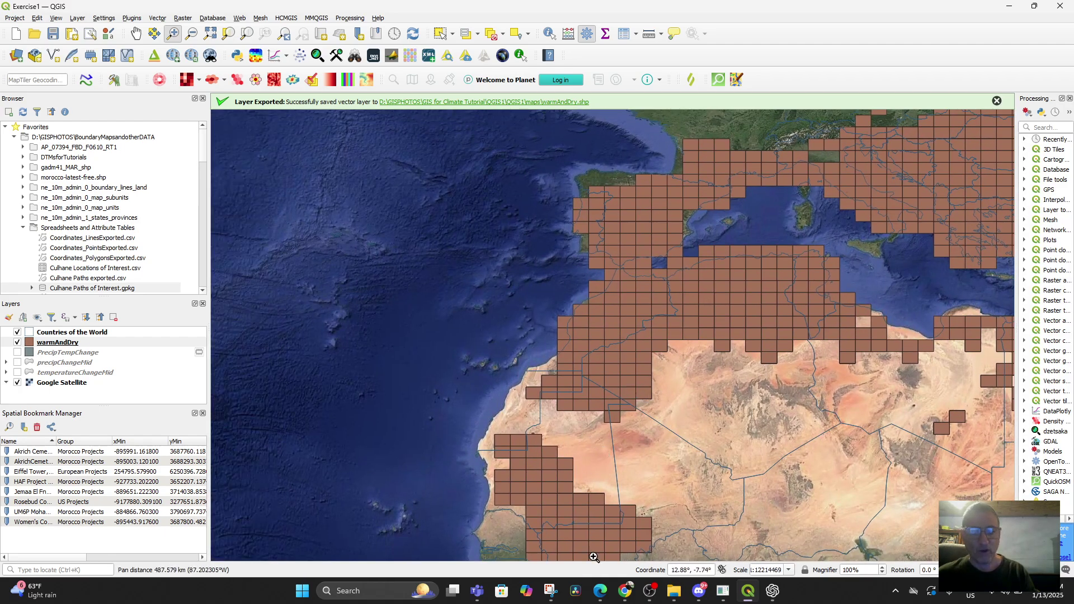
click(600, 590)
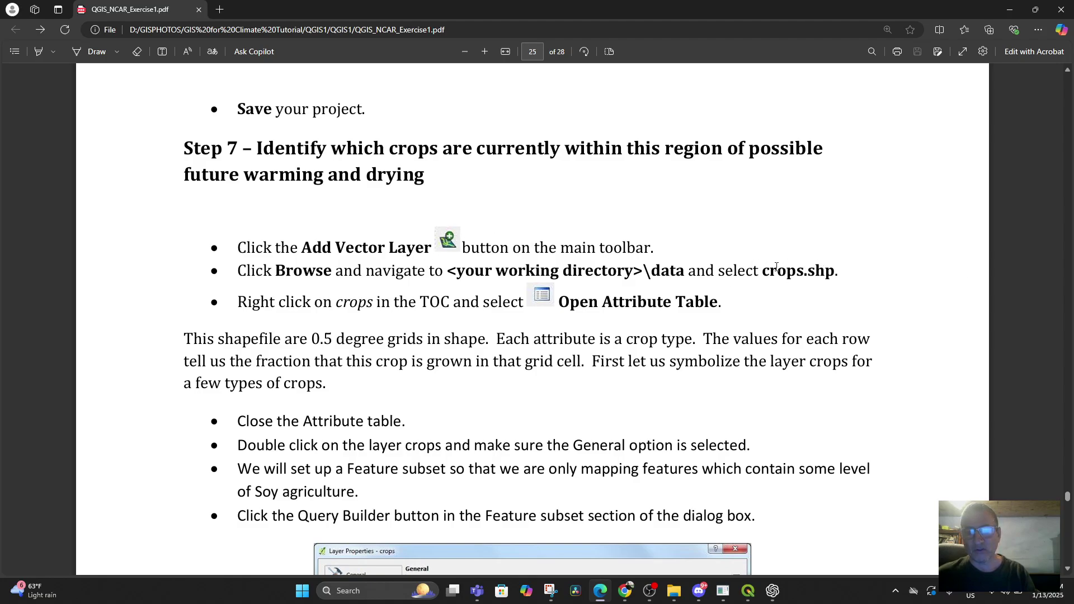
click(749, 592)
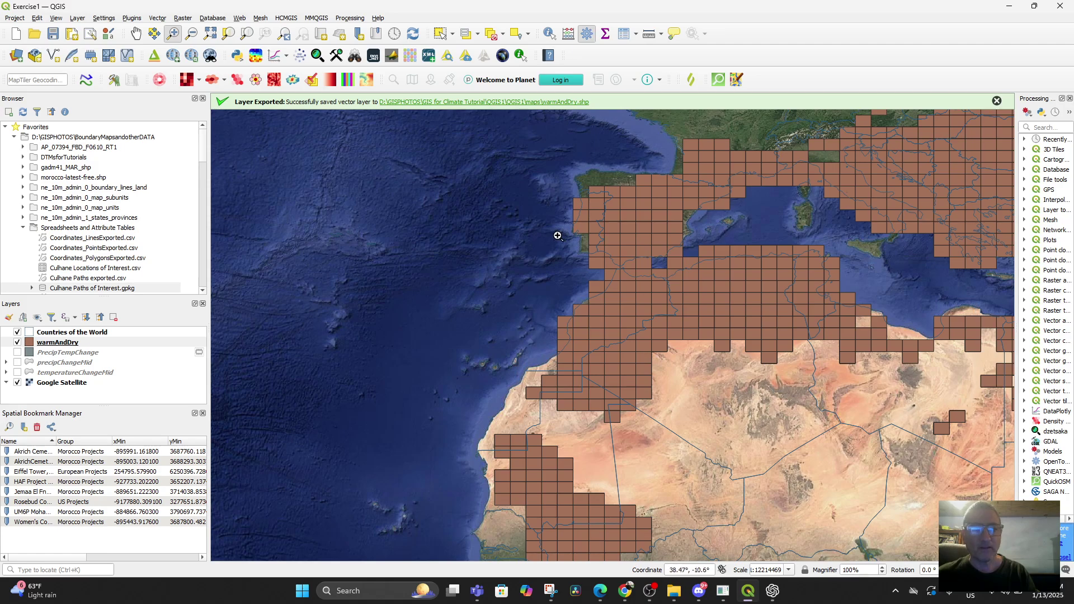
Step: Switch to Chrome and open the watch page of "Bumbling Through Global Climate Model QGIS Exercise 2" from YouTube Studio
click(625, 592)
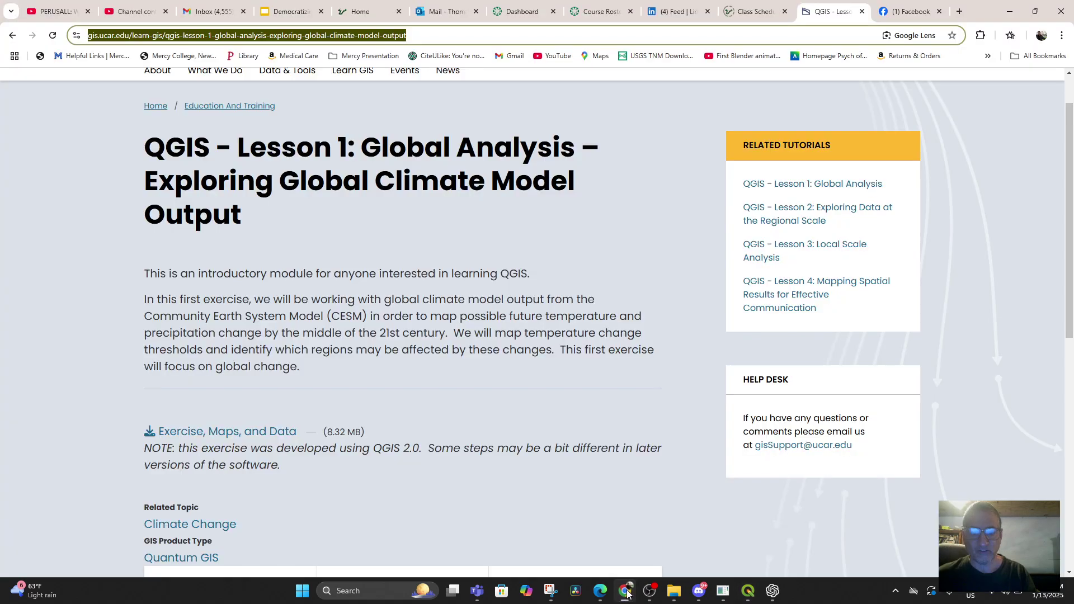
click(133, 9)
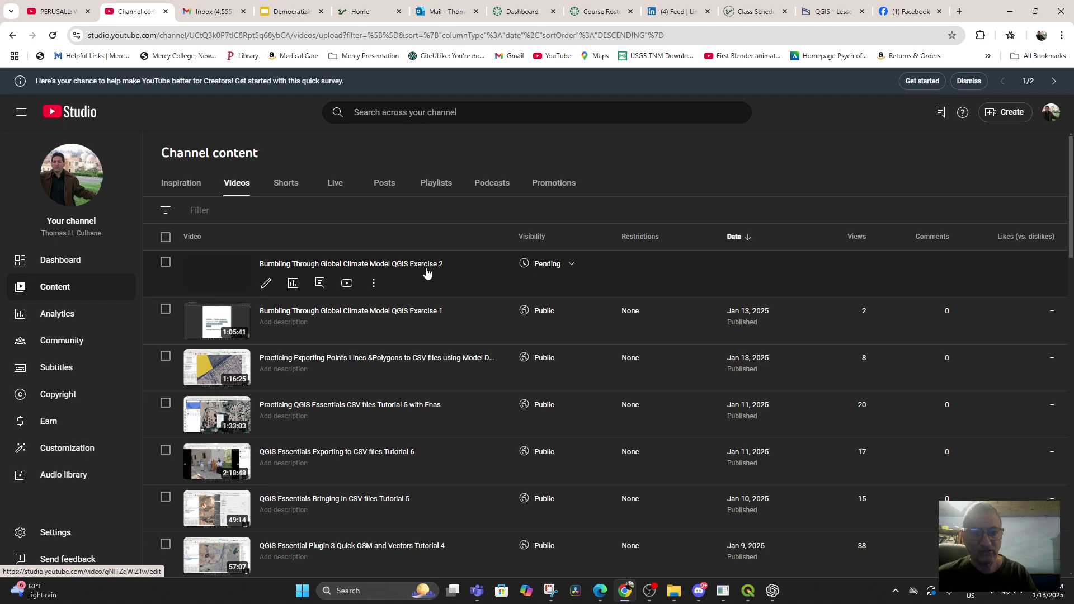
click(349, 269)
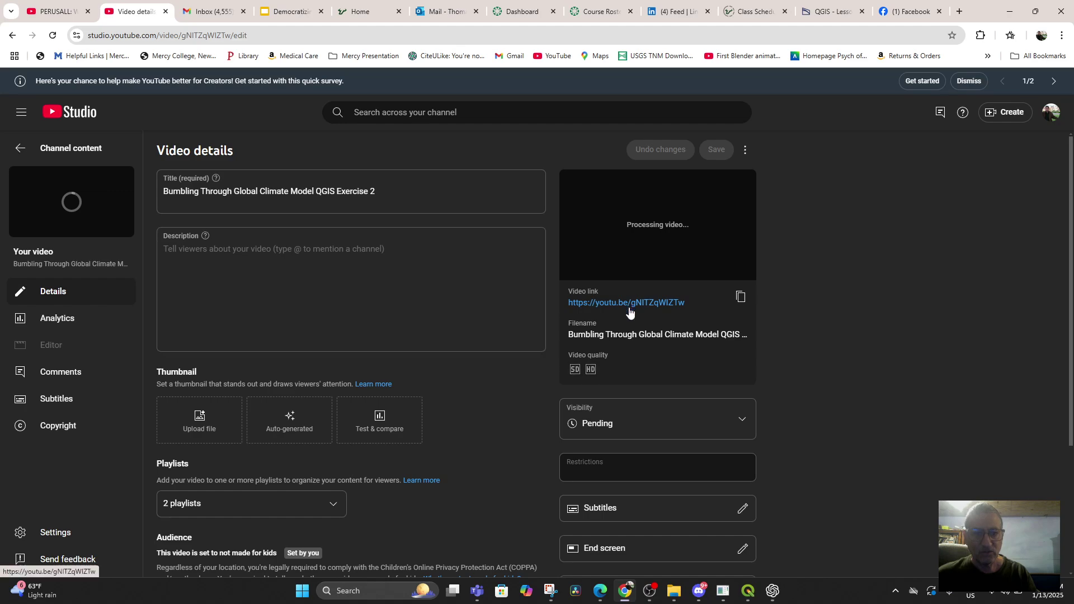
click(629, 305)
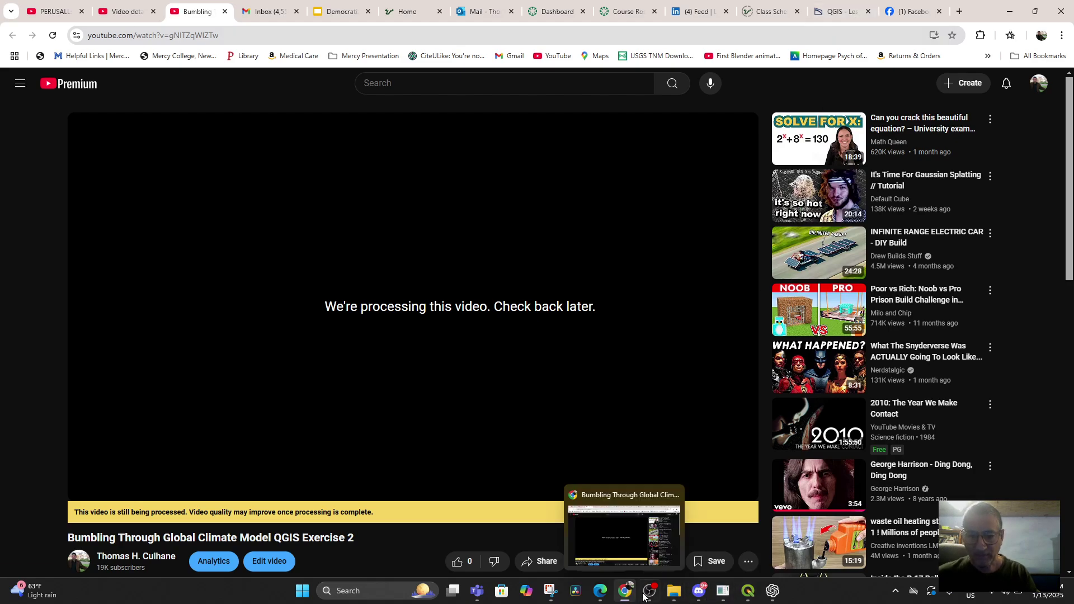
Step: Switch to the exercise PDF in Edge and look over the lesson from its title page to Step 7
click(619, 499)
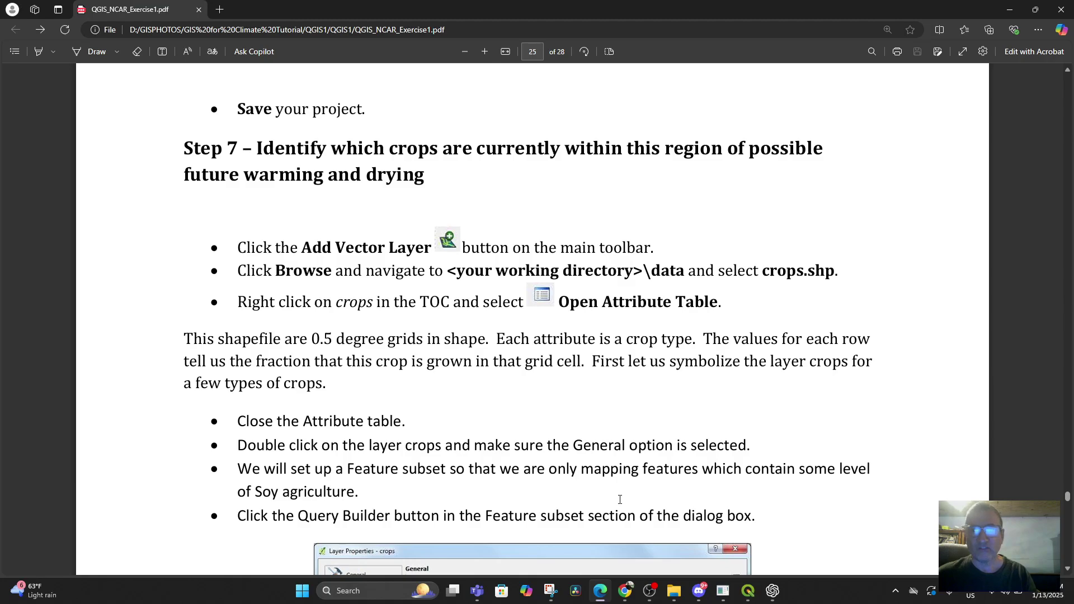
drag(1067, 496, 1070, 91)
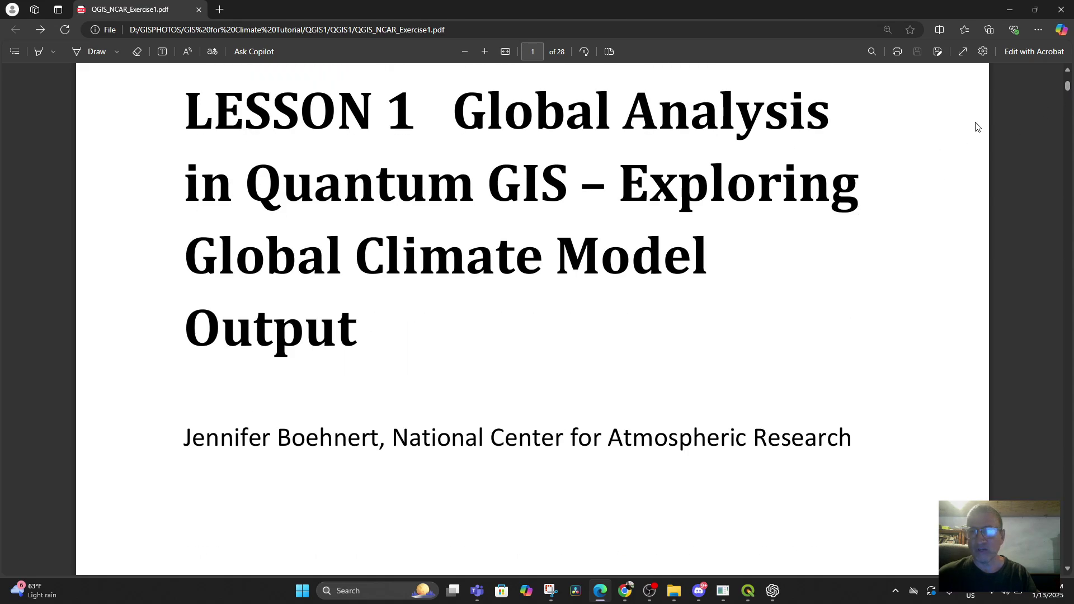
drag(1066, 83, 1023, 498)
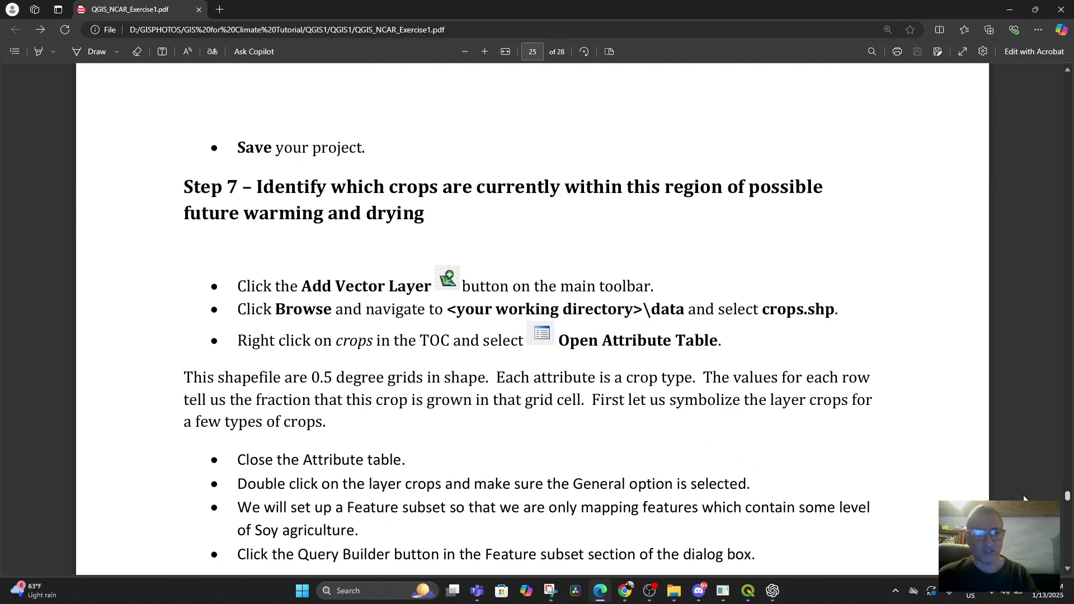
scroll(919, 479, down, 1)
Step: In QGIS, add crops.shp from the QGIS1 data folder to the project as a vector layer
click(748, 591)
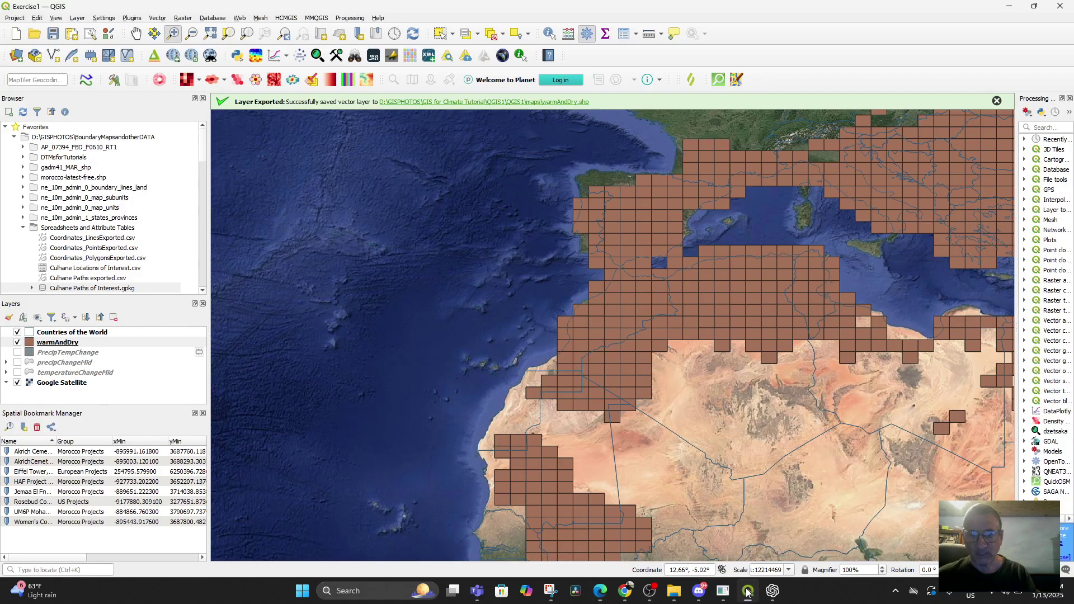
click(77, 18)
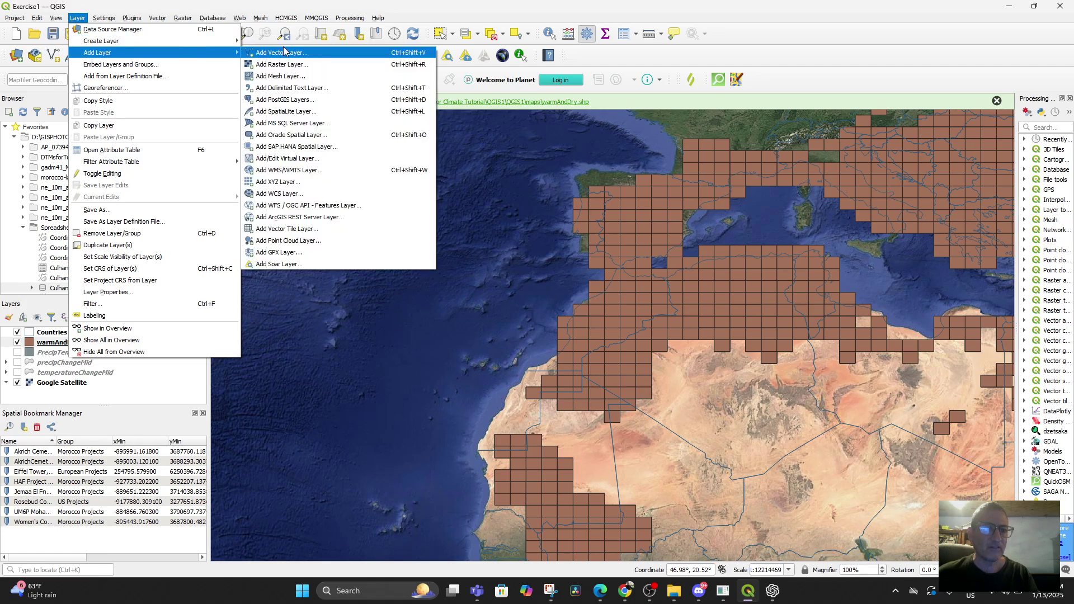
click(287, 53)
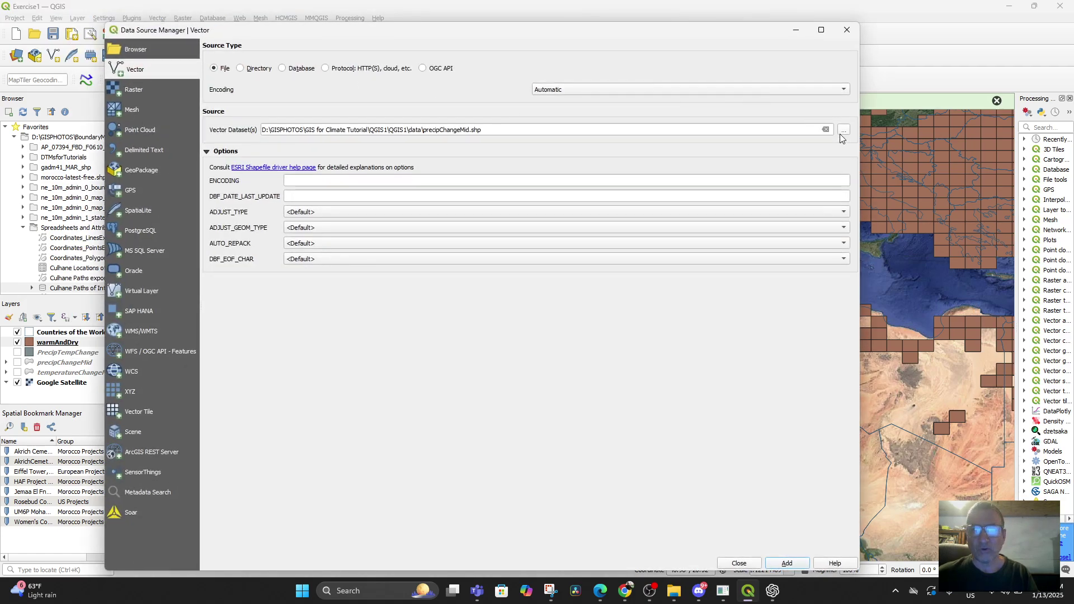
click(845, 131)
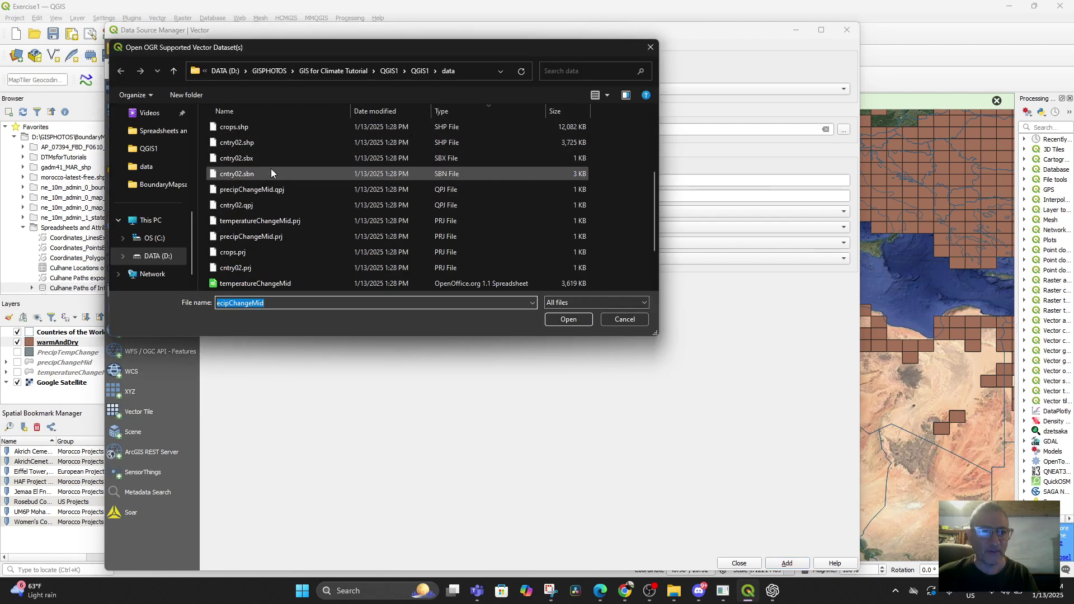
click(250, 127)
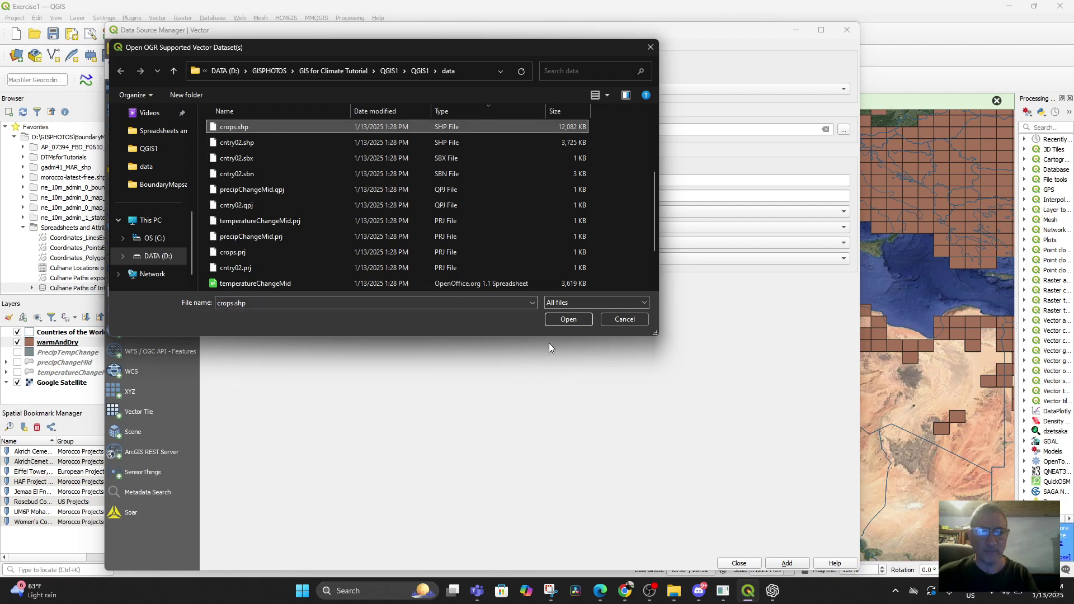
click(564, 319)
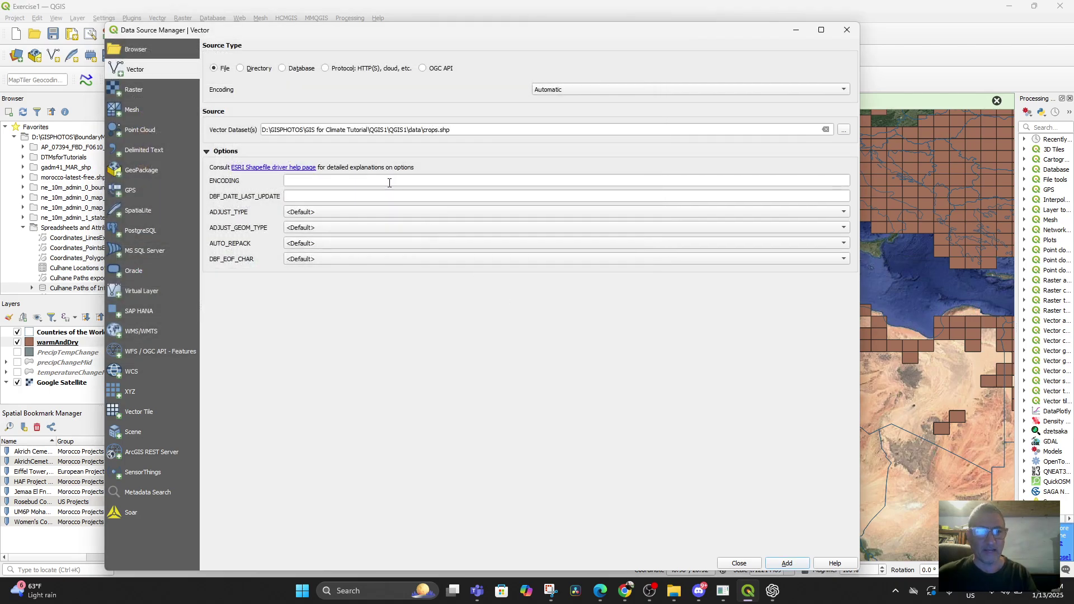
click(782, 564)
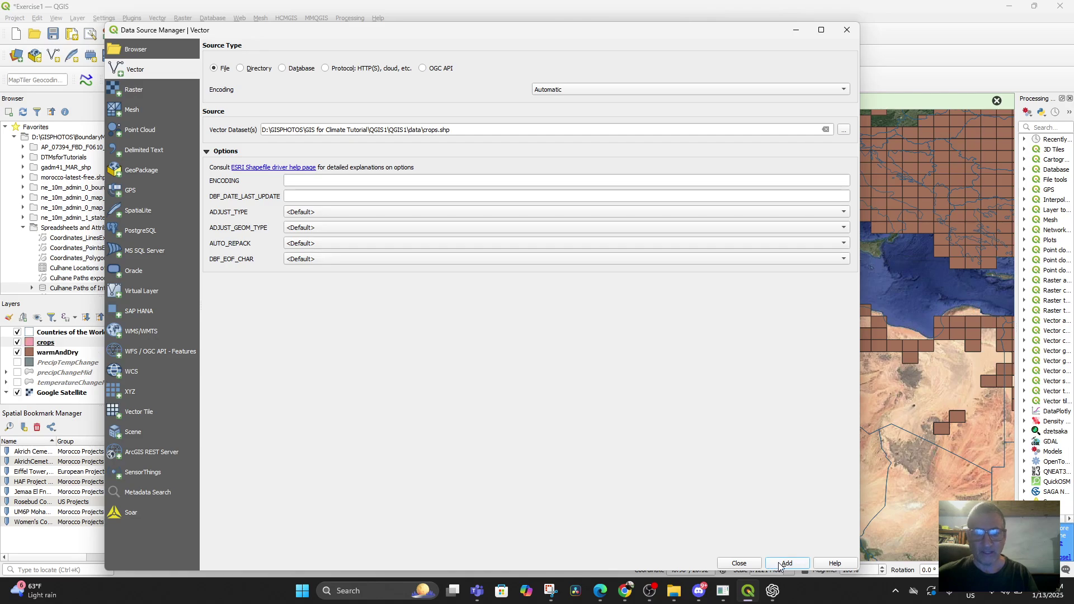
click(846, 30)
scroll(530, 350, down, 2)
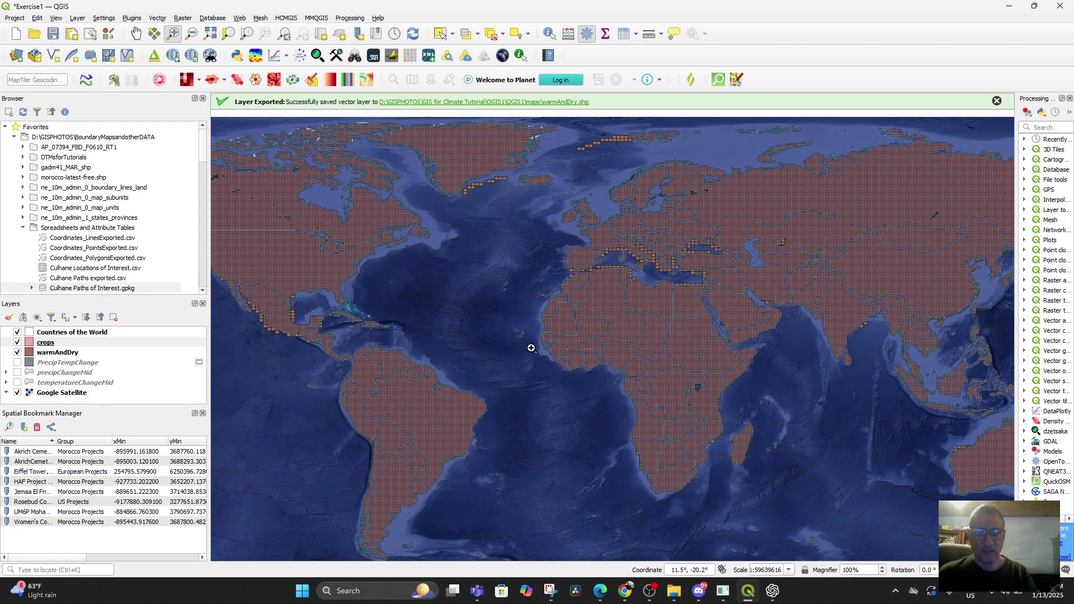
drag(527, 355, 654, 371)
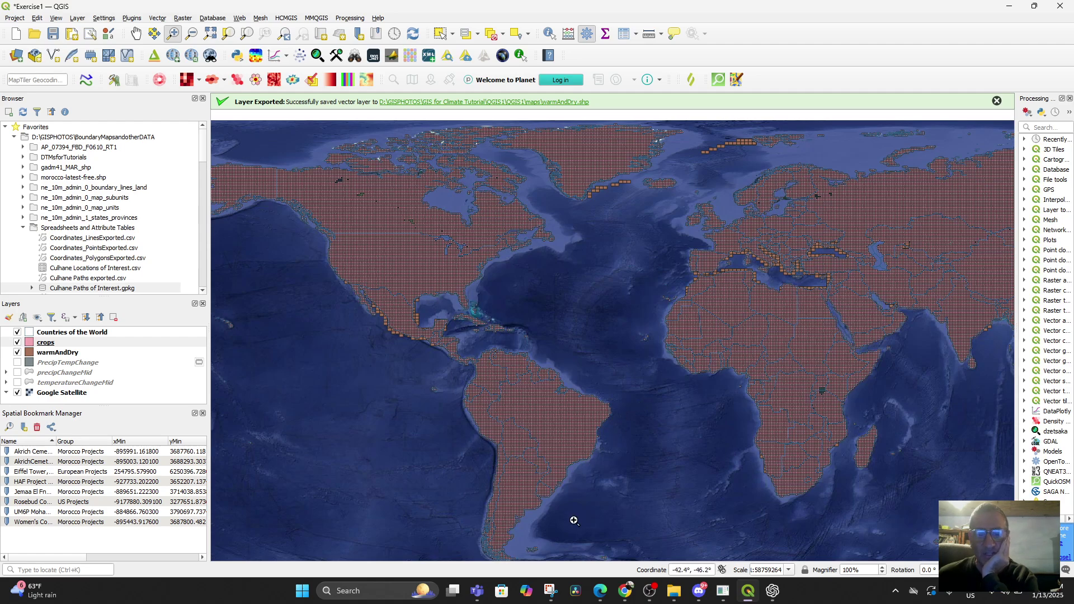
Step: Switch to the exercise PDF and read the Step 7 instructions on the crops attribute table and the soy feature subset
click(603, 589)
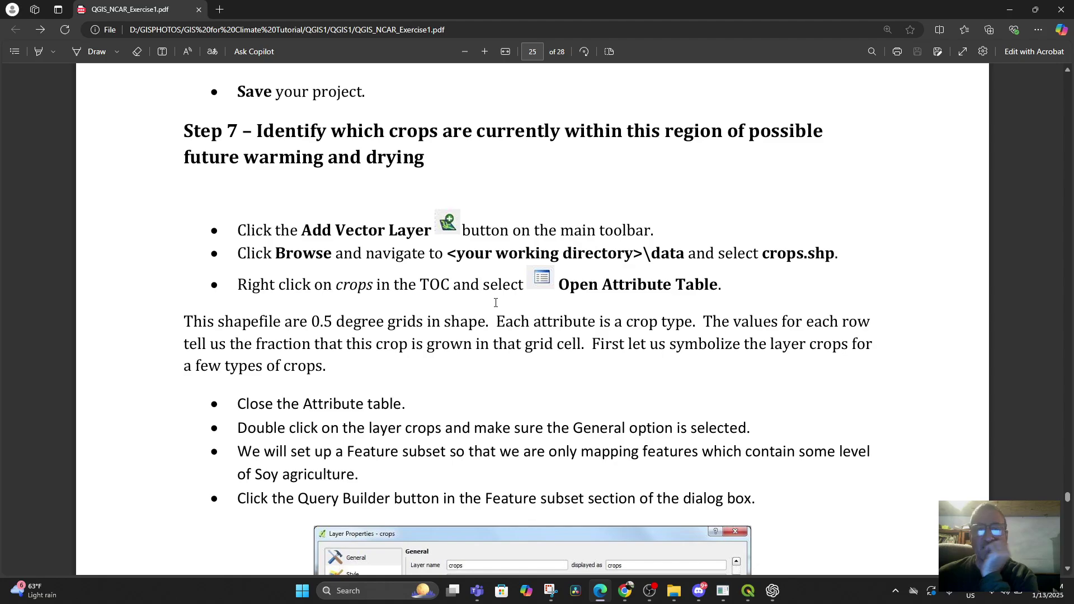
scroll(599, 336, down, 2)
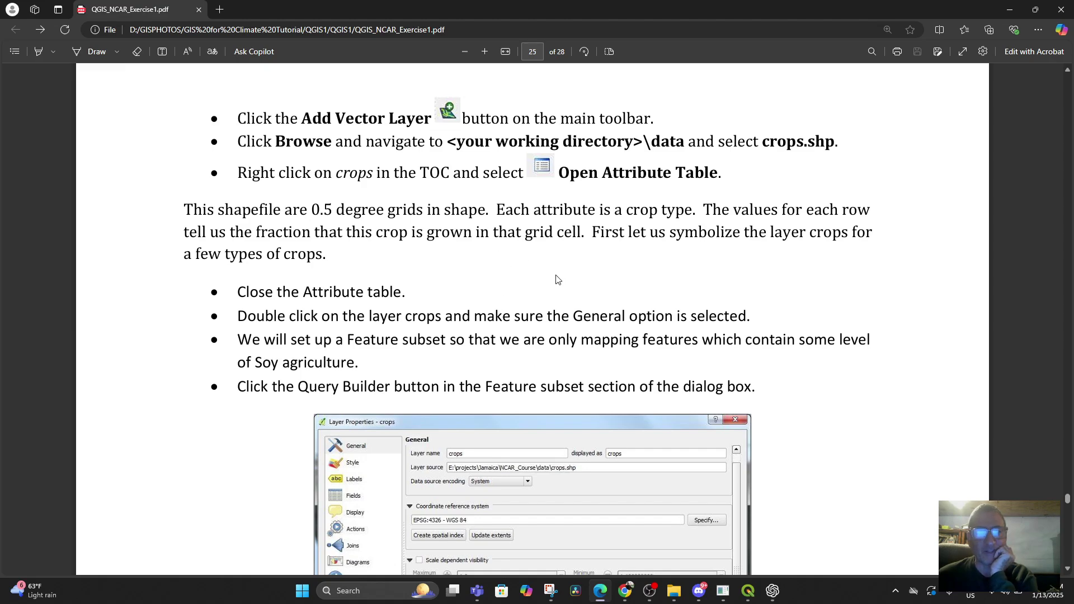
scroll(558, 279, down, 2)
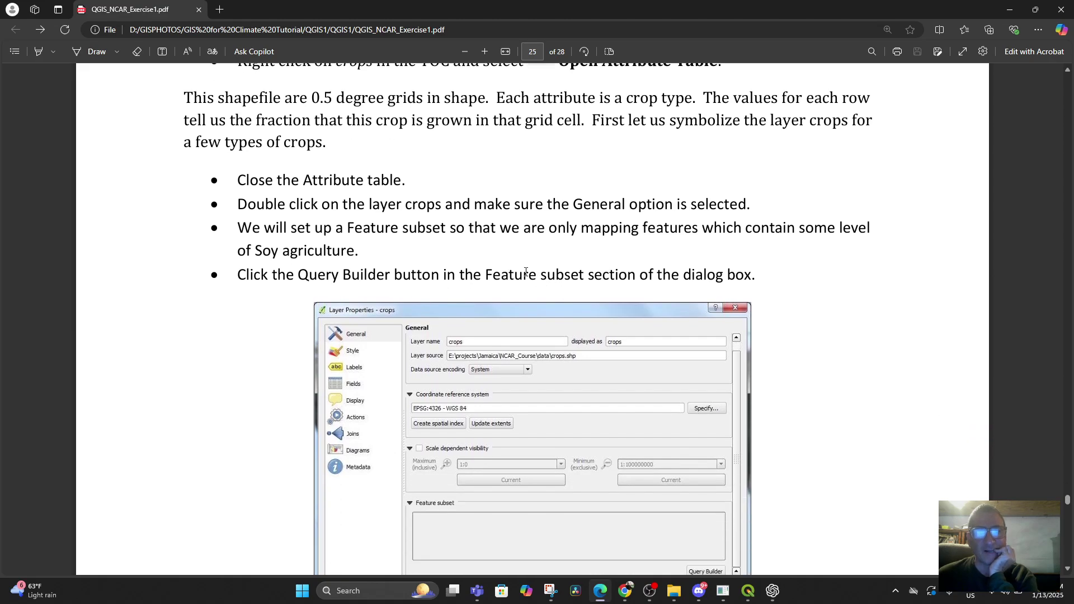
Step: In QGIS, style the crops layer with the gradient green fill symbol
click(750, 591)
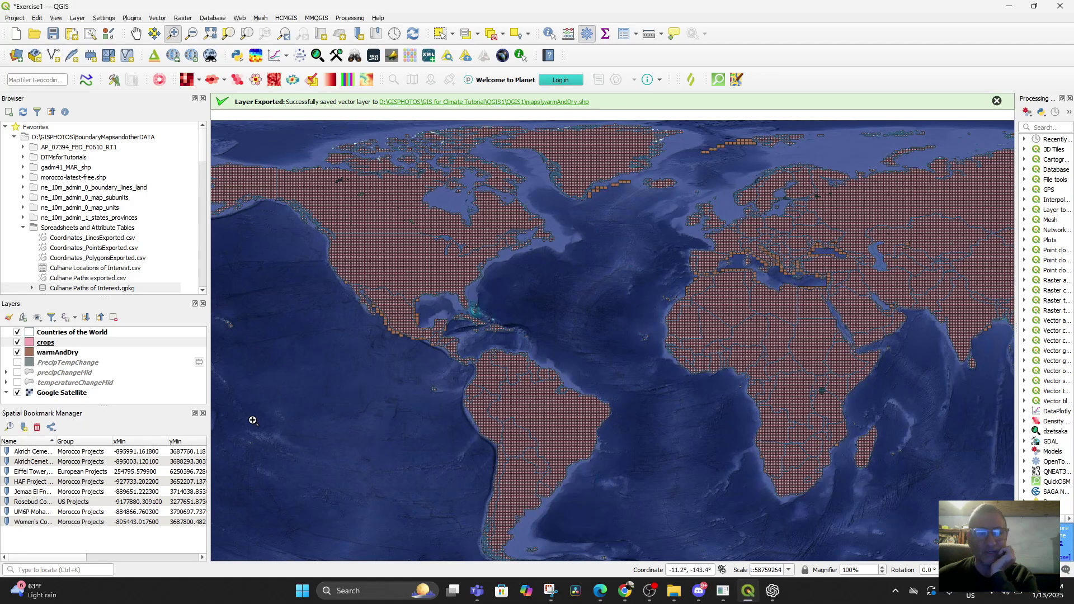
right_click(55, 345)
click(38, 345)
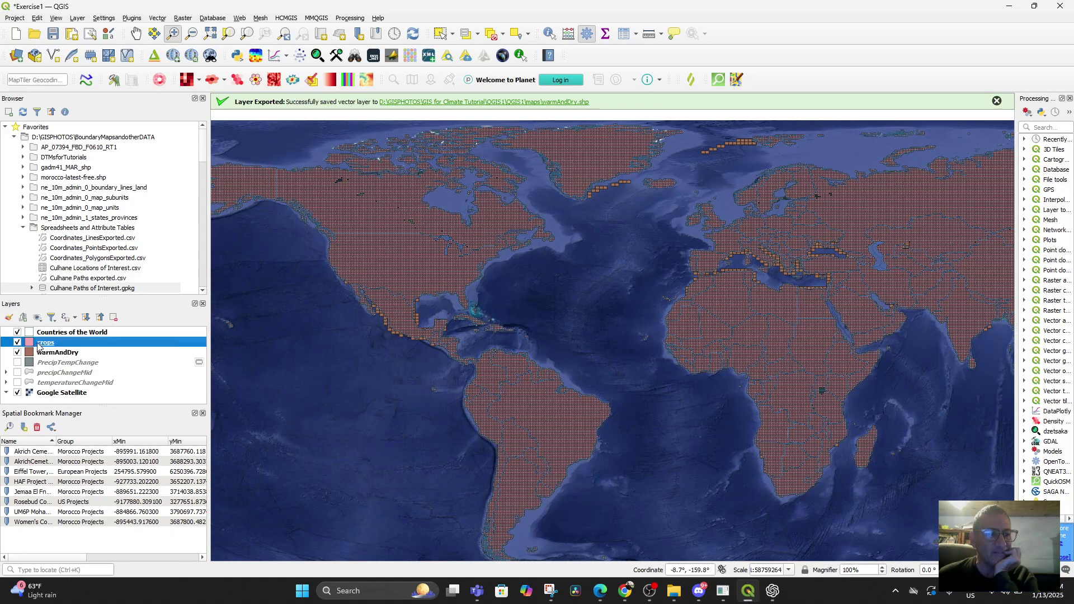
double_click(38, 346)
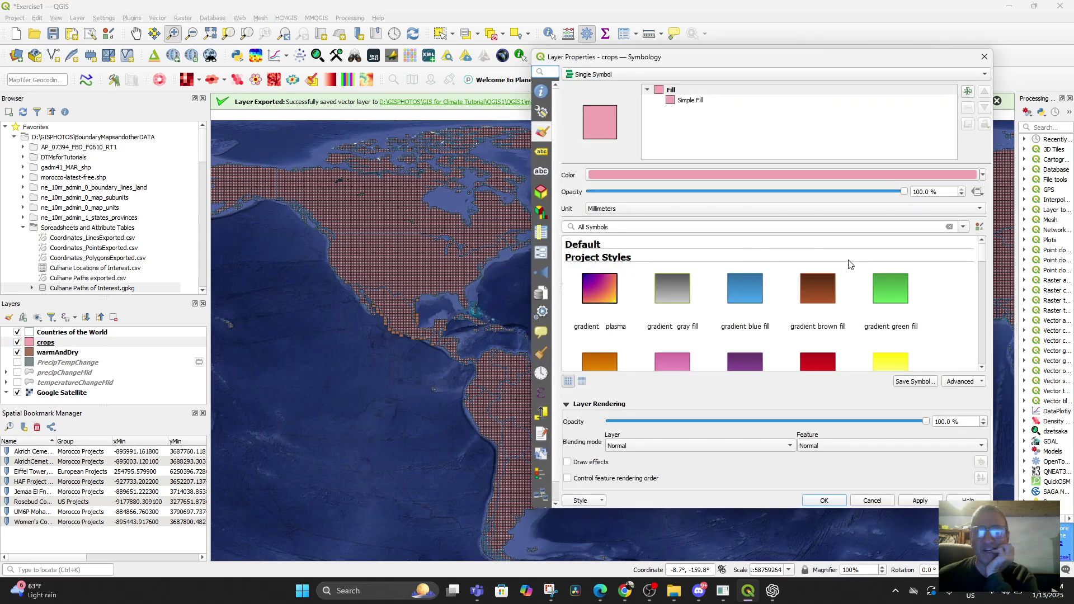
click(893, 291)
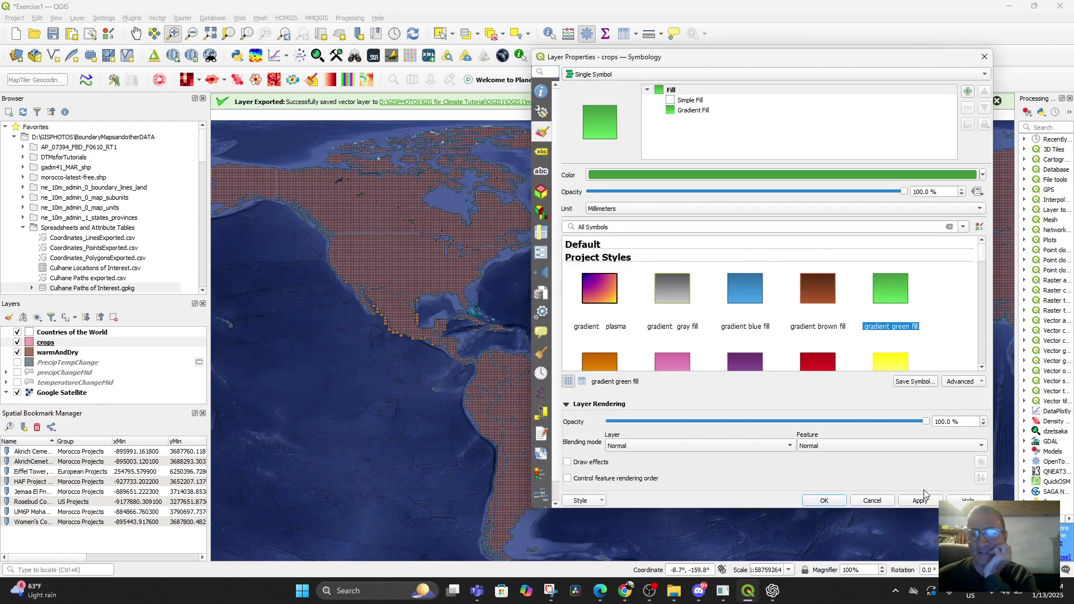
click(824, 500)
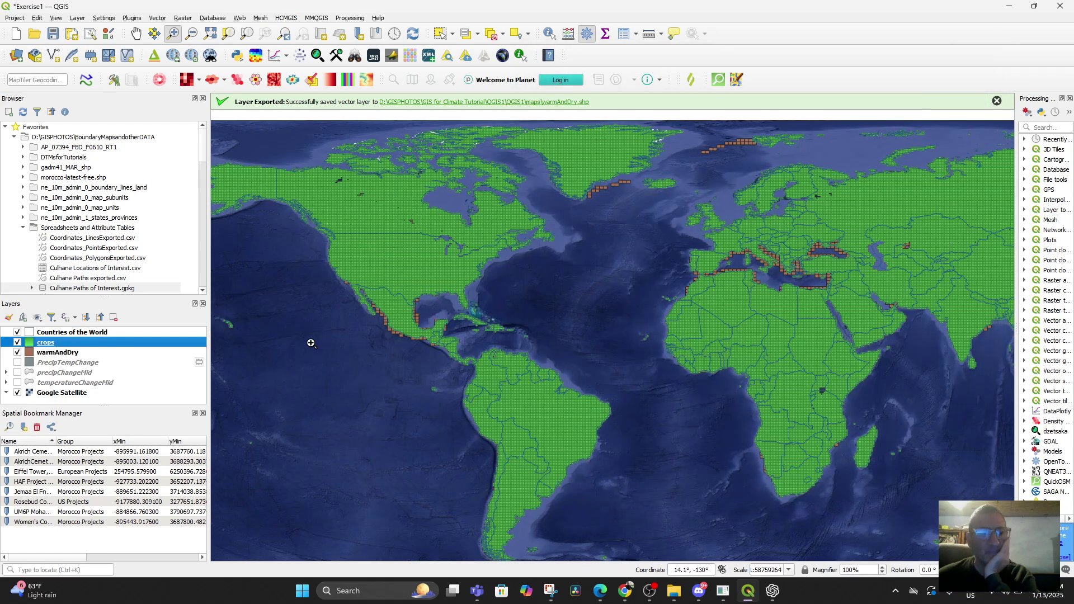
Step: Open the crops layer's attribute table and examine its crop-type columns from barley to wheat
right_click(44, 345)
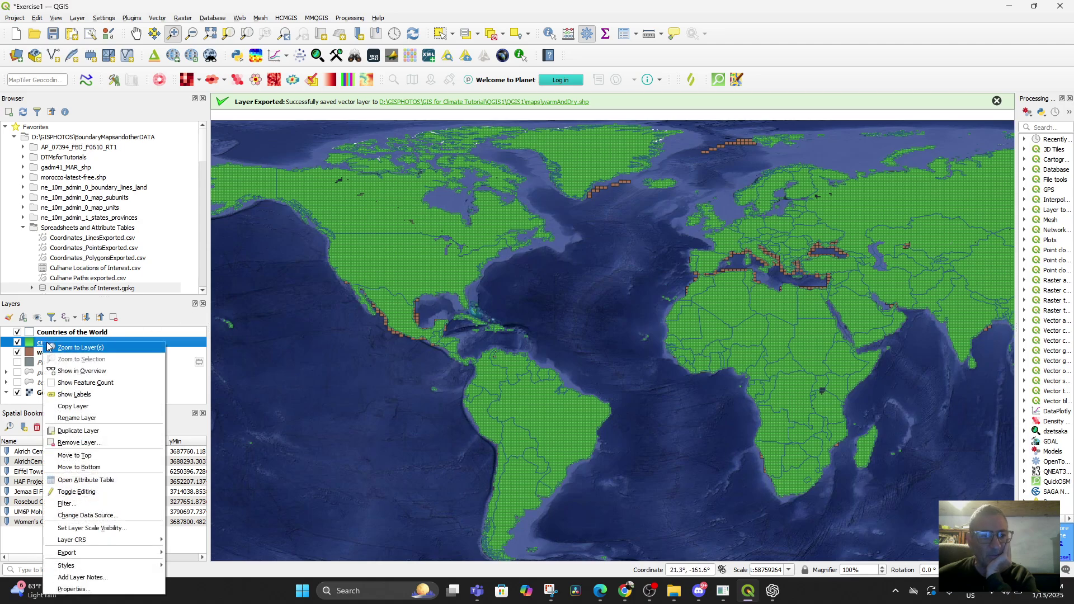
click(118, 479)
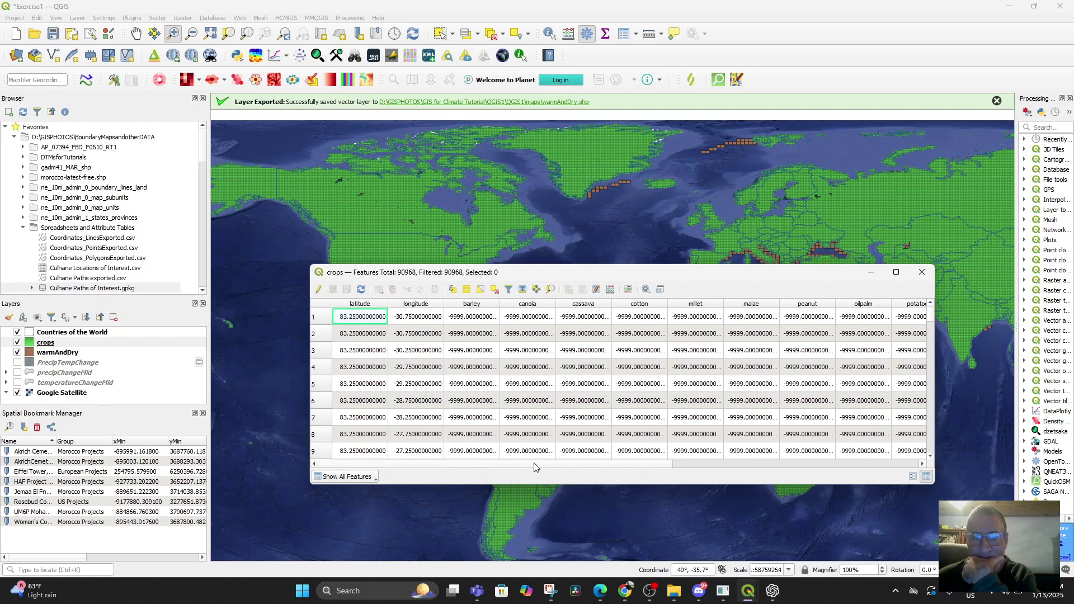
drag(589, 465, 879, 460)
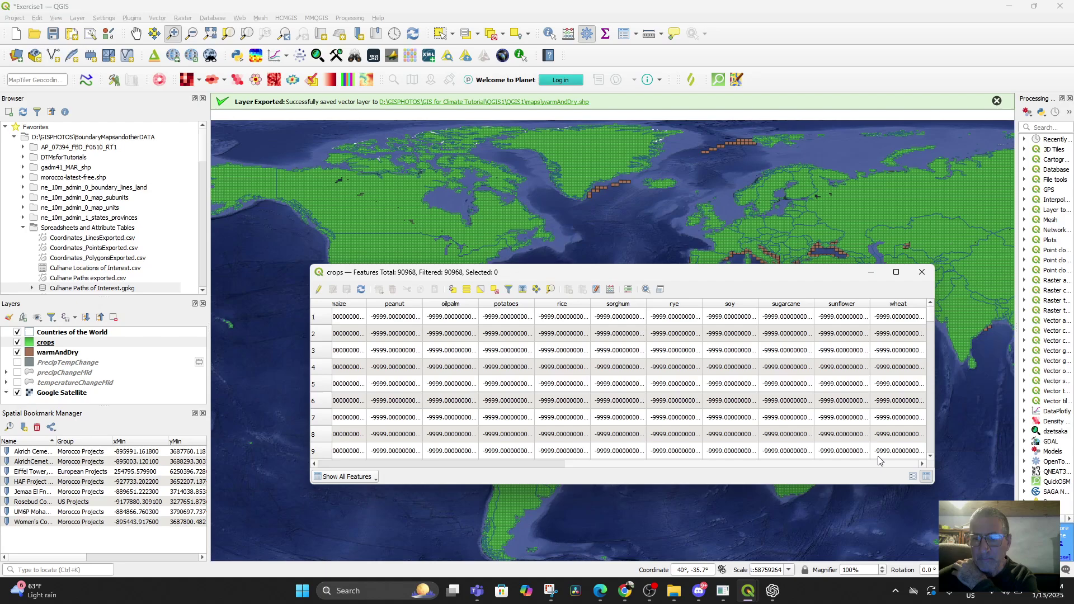
drag(750, 282, 747, 227)
drag(571, 413, 653, 441)
drag(607, 411, 352, 415)
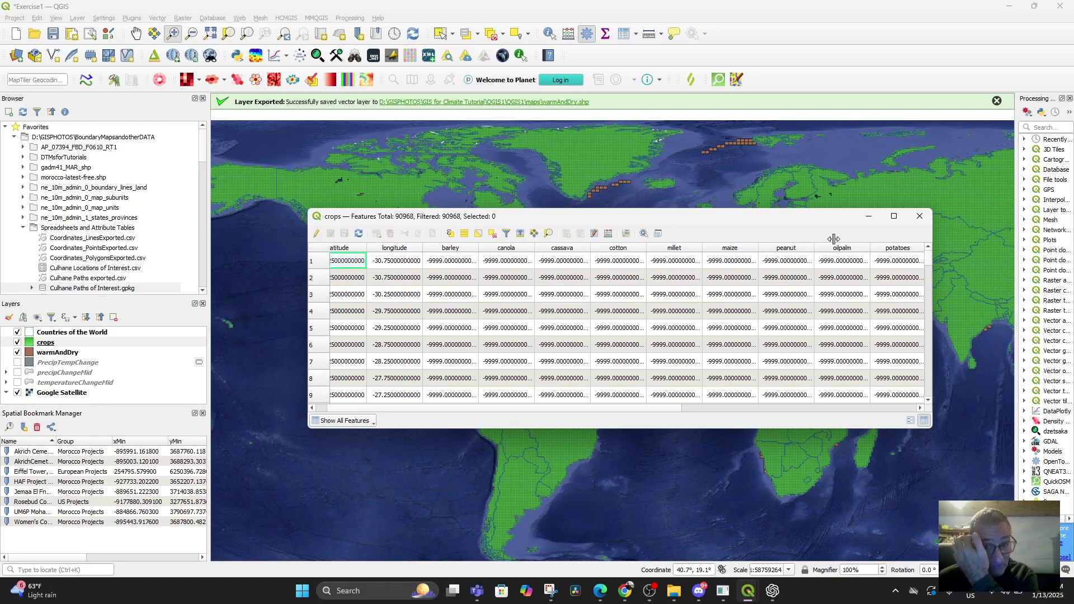
Step: Minimize the crops attribute table and reread the exercise PDF's instructions for setting up the soy feature subset
click(868, 219)
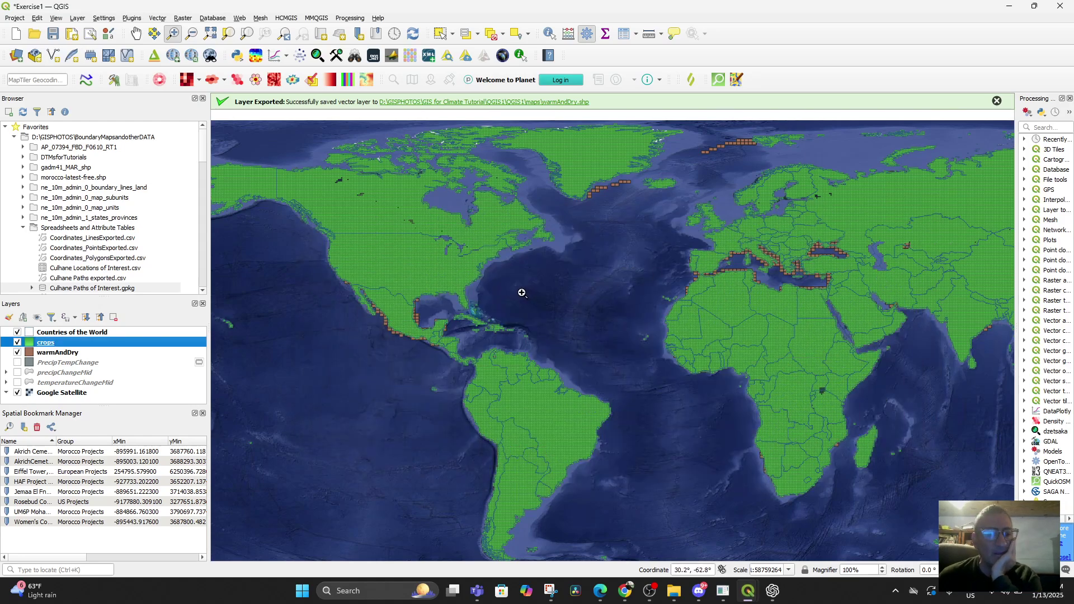
click(600, 591)
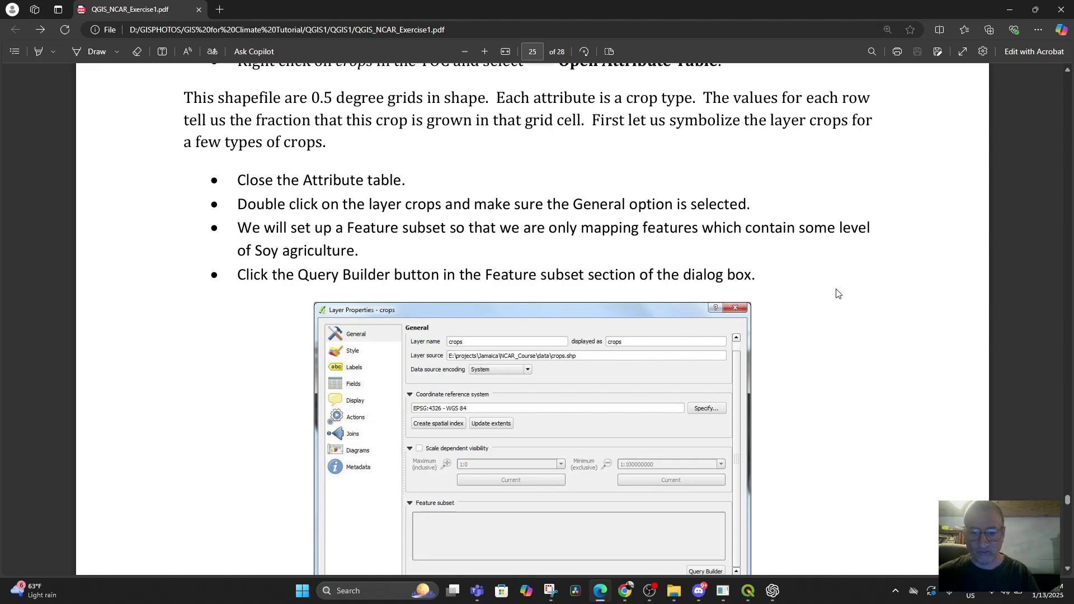
scroll(855, 425, down, 1)
scroll(868, 442, up, 2)
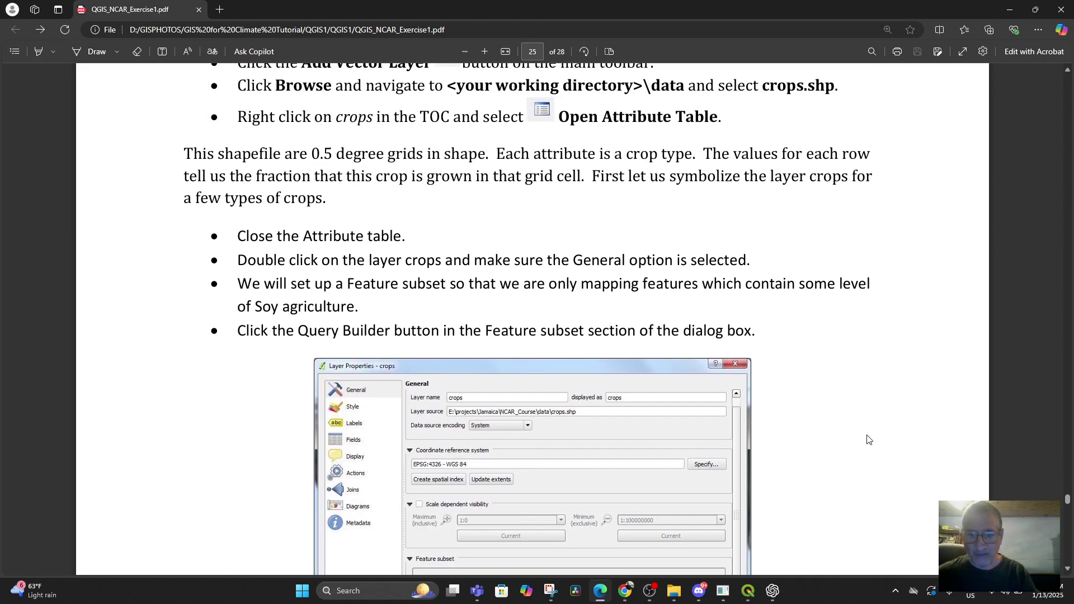
scroll(869, 439, down, 1)
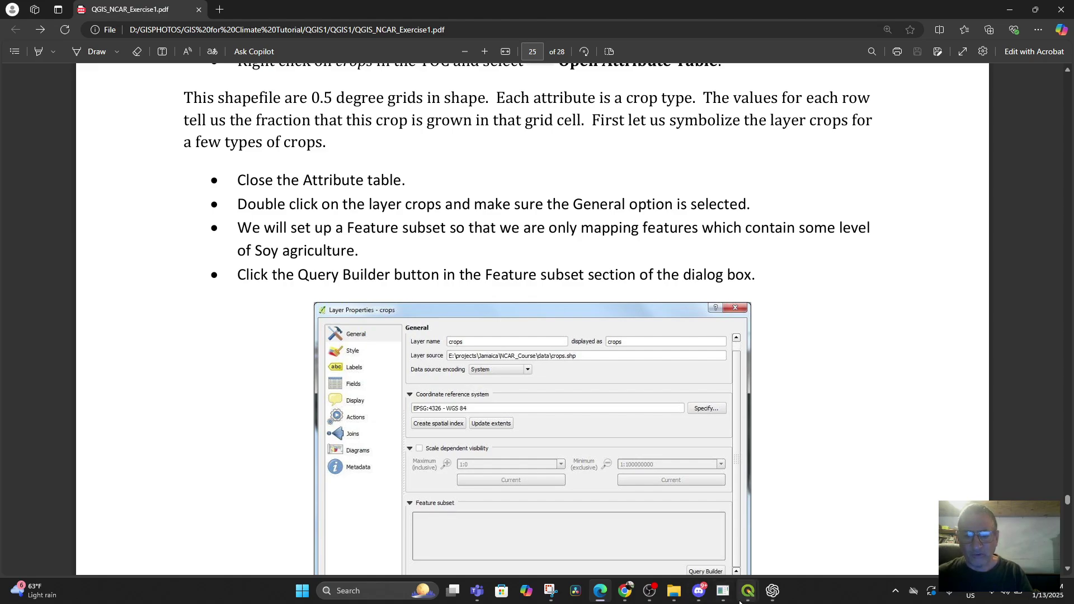
Step: Close the crops attribute table, return to QGIS and open the crops layer's properties at the Information page
mouse_move(744, 598)
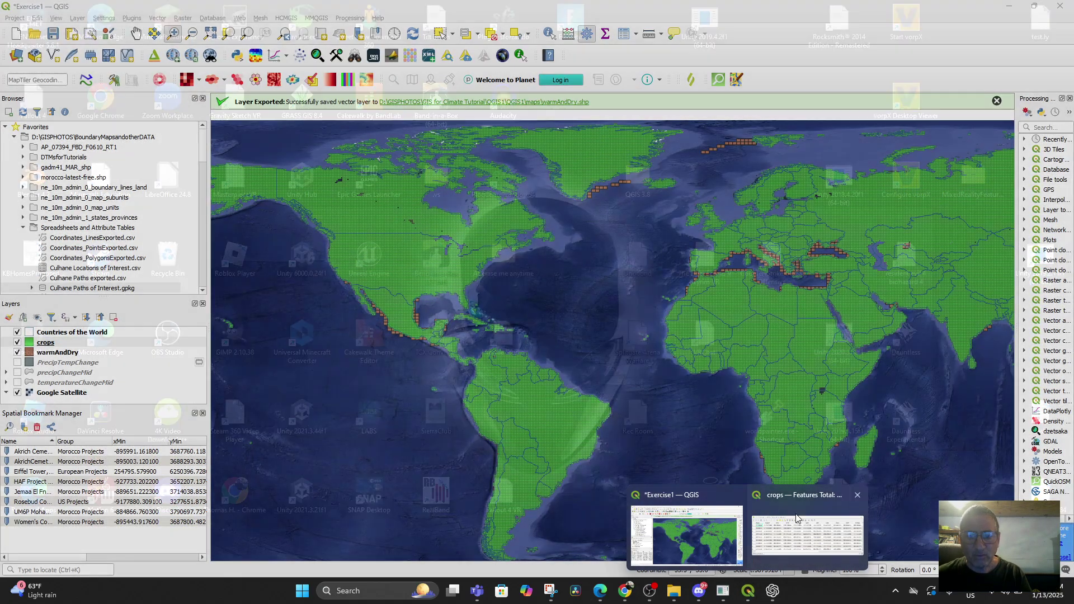
click(856, 494)
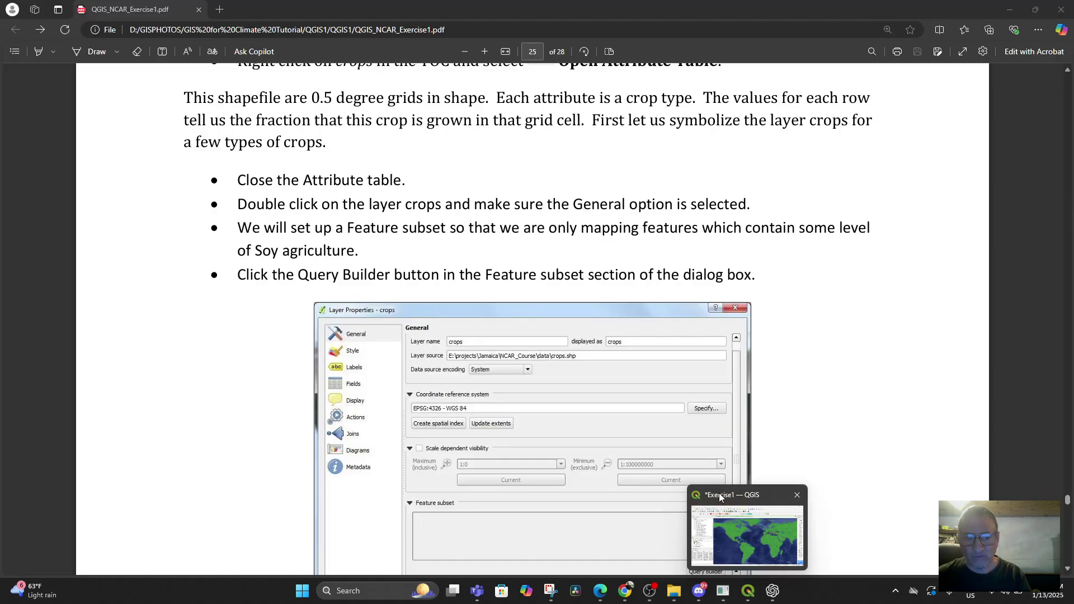
click(720, 497)
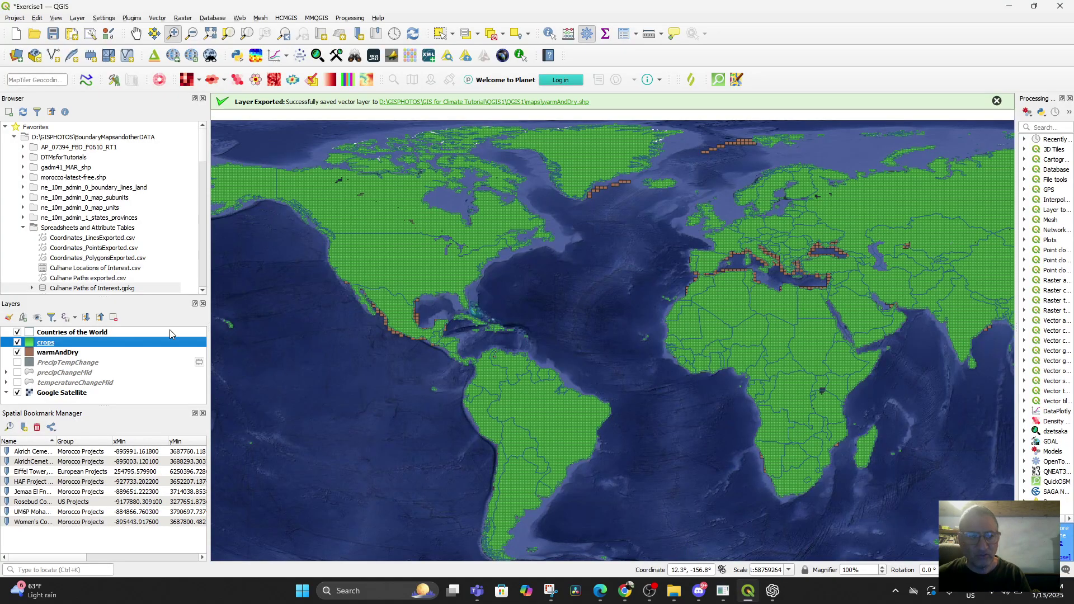
double_click(47, 343)
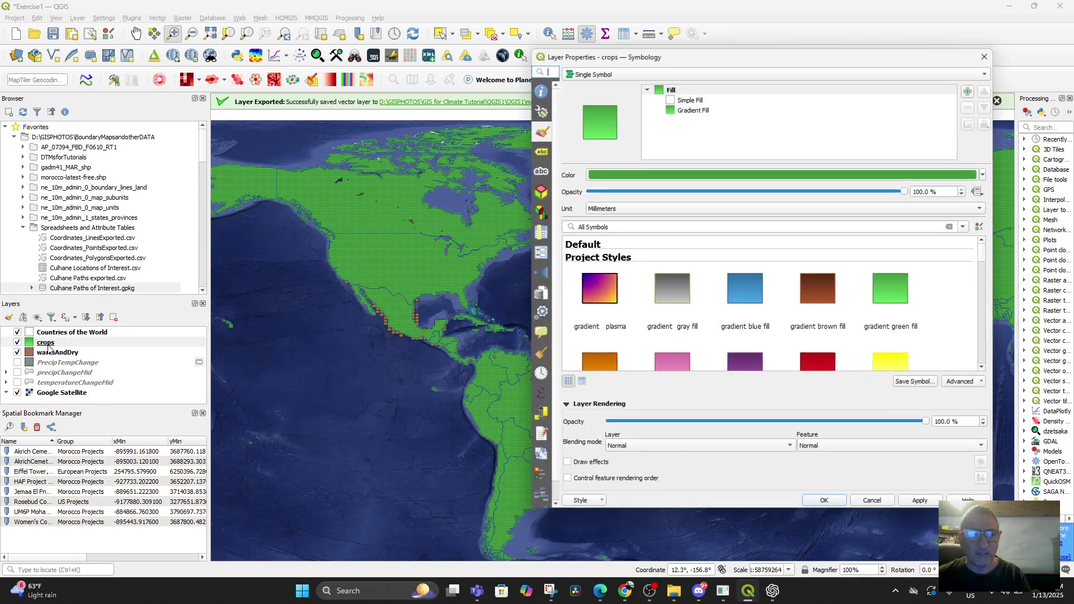
click(541, 93)
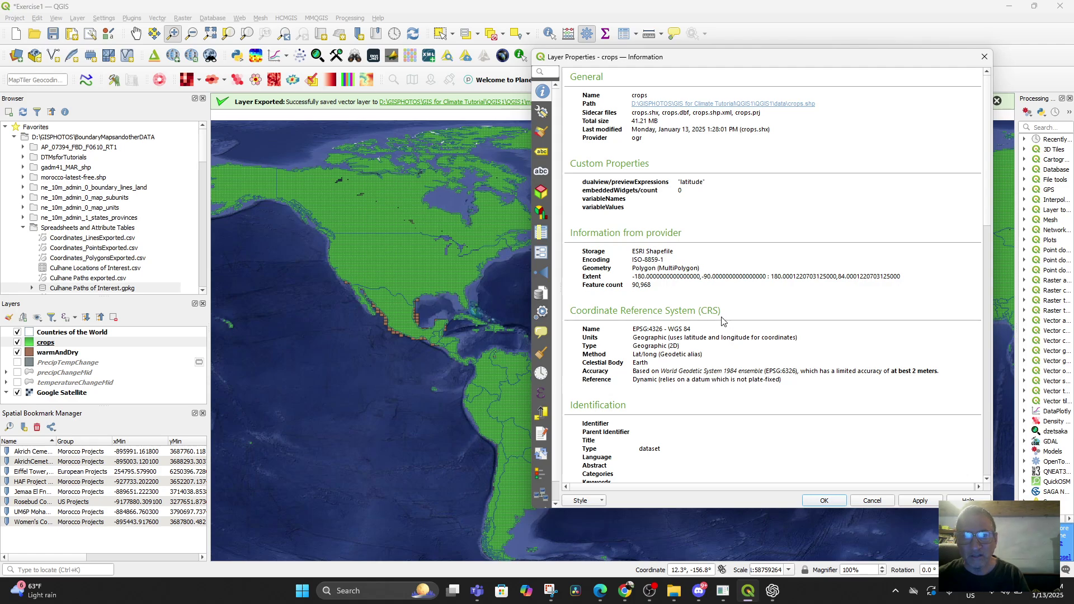
Step: Check the PDF's General settings illustration, then look through the crops layer's Information page in QGIS for the Feature subset section
click(598, 591)
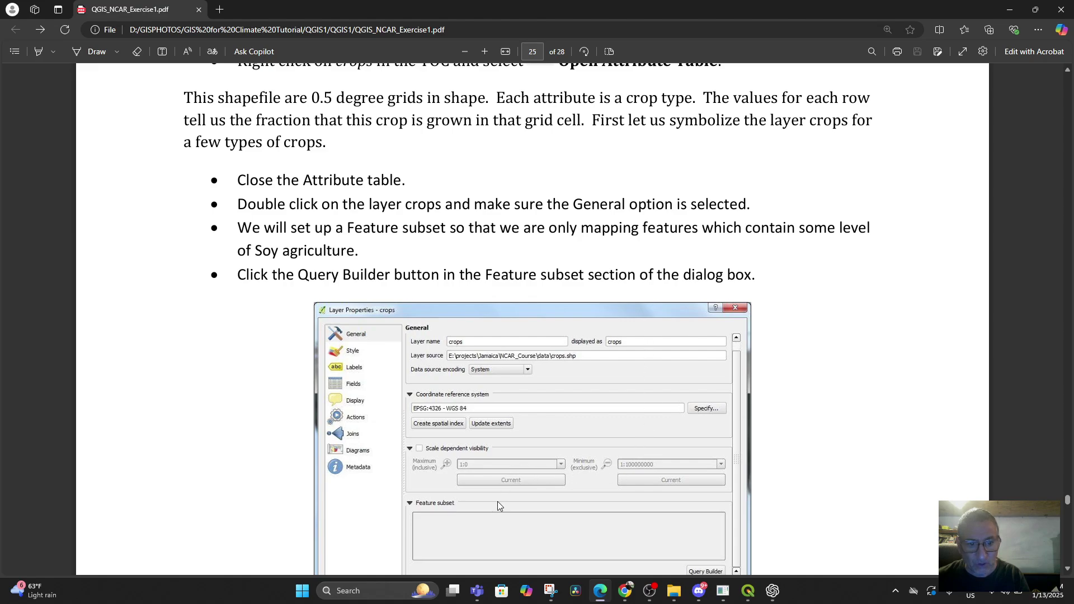
scroll(497, 502, down, 3)
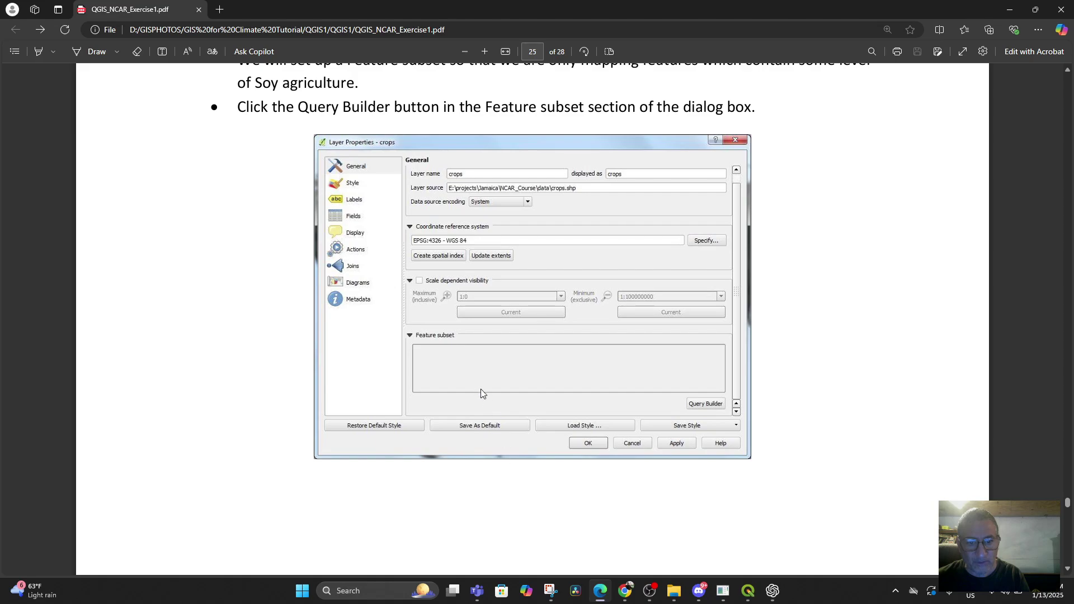
click(747, 593)
scroll(744, 449, down, 10)
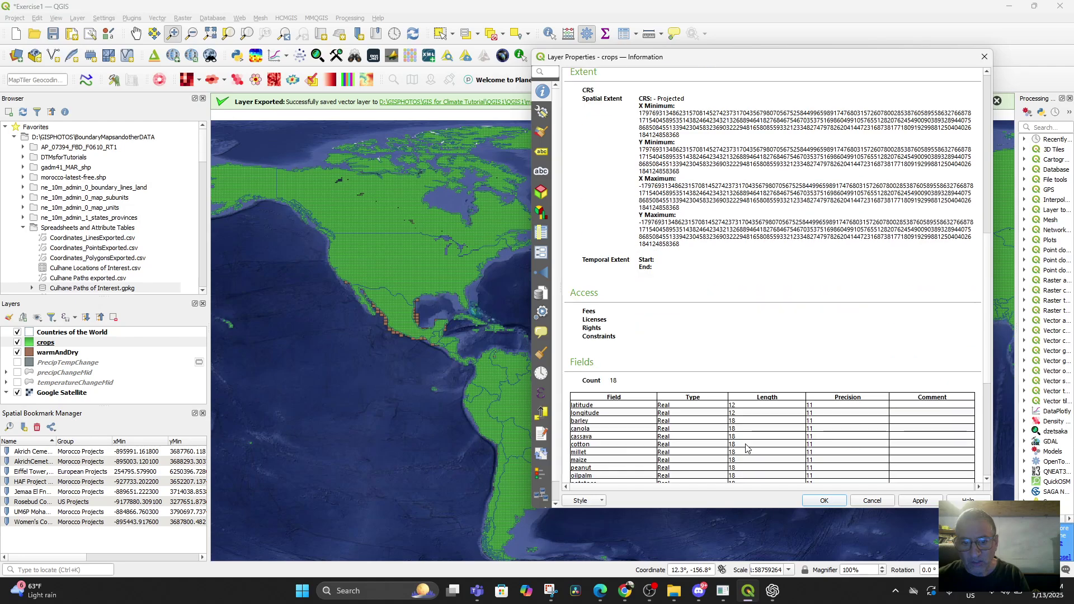
scroll(744, 450, down, 1)
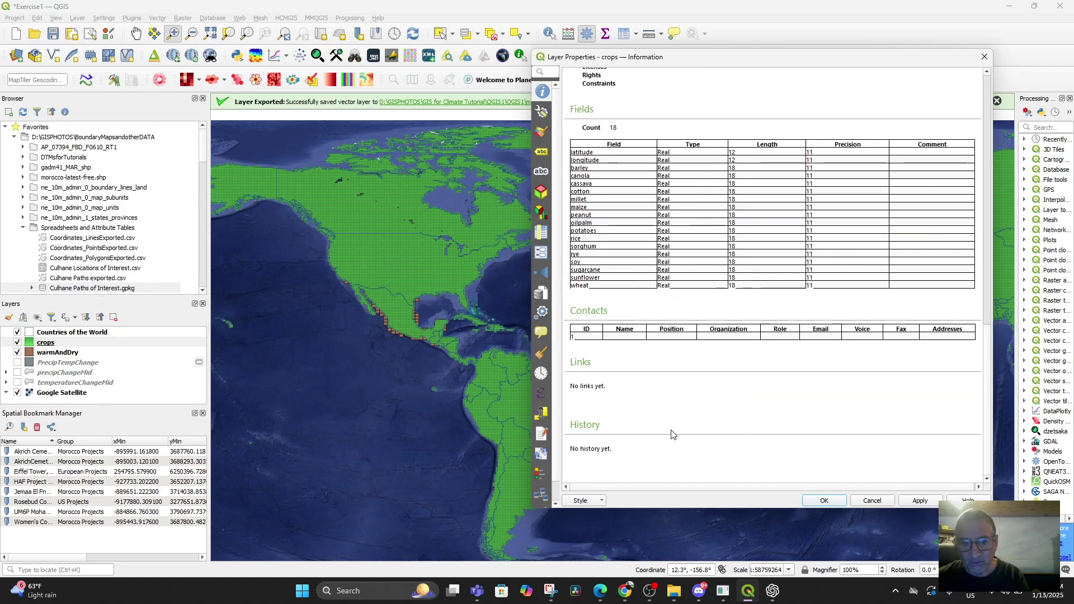
scroll(674, 436, up, 2)
scroll(677, 350, up, 1)
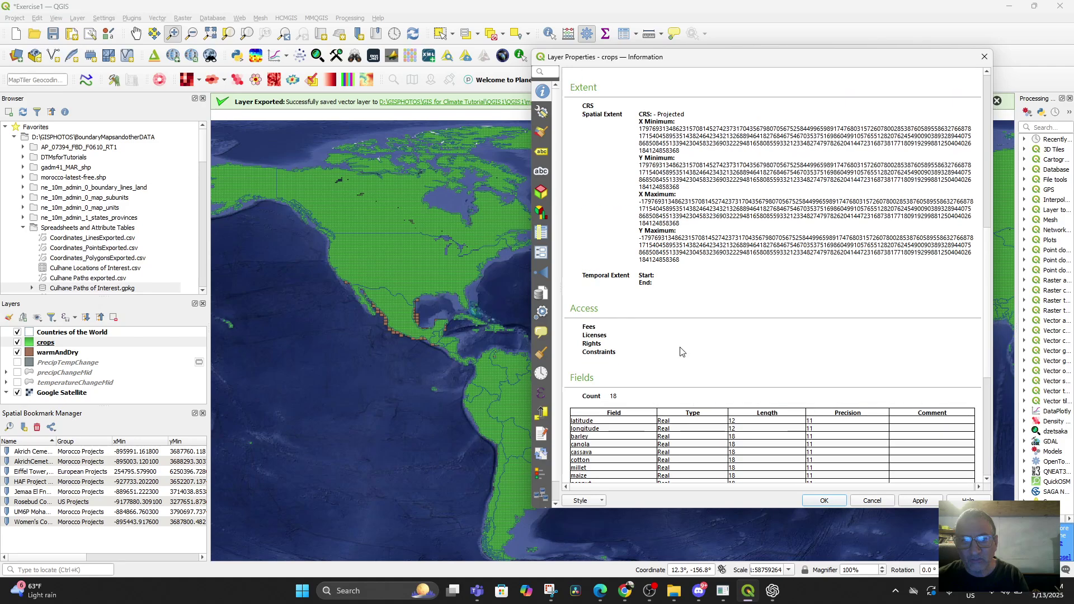
scroll(677, 349, up, 8)
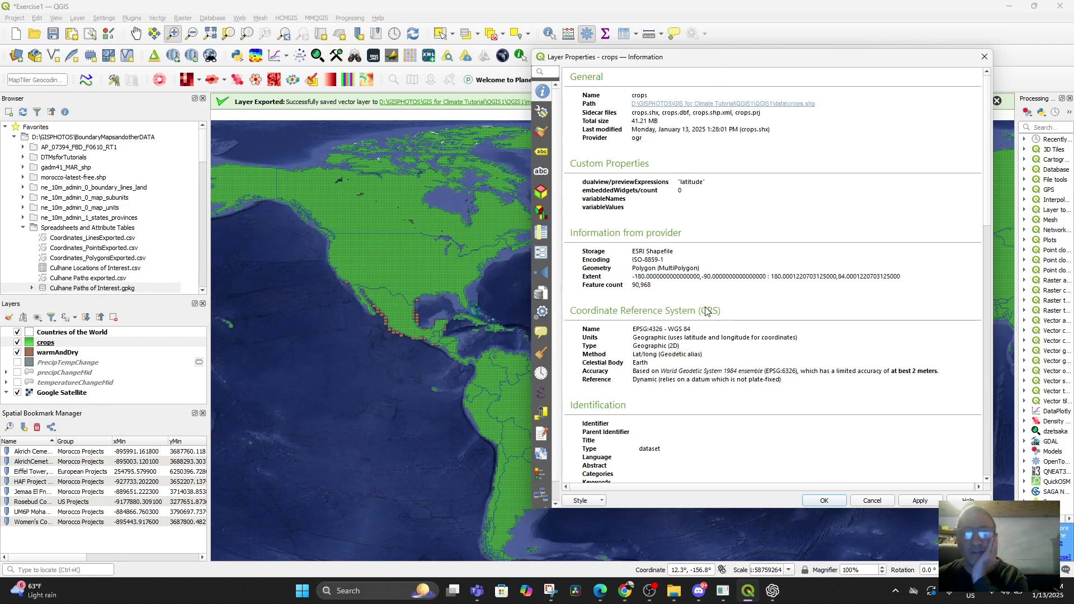
Step: Open the Query Builder from the crops layer's Source properties in QGIS, after checking the PDF's Query Builder illustration
click(542, 116)
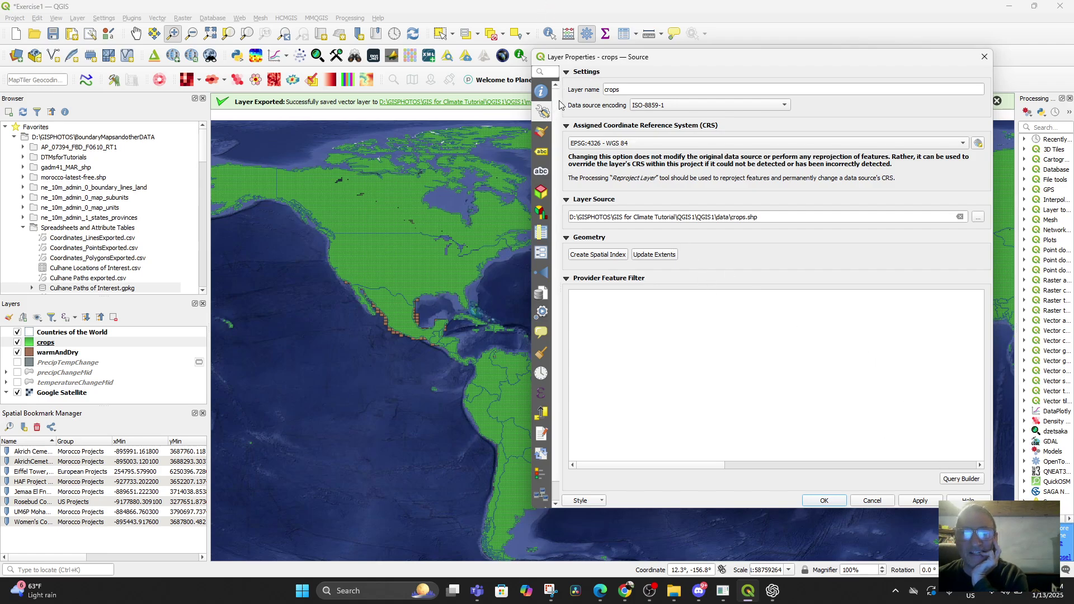
click(542, 92)
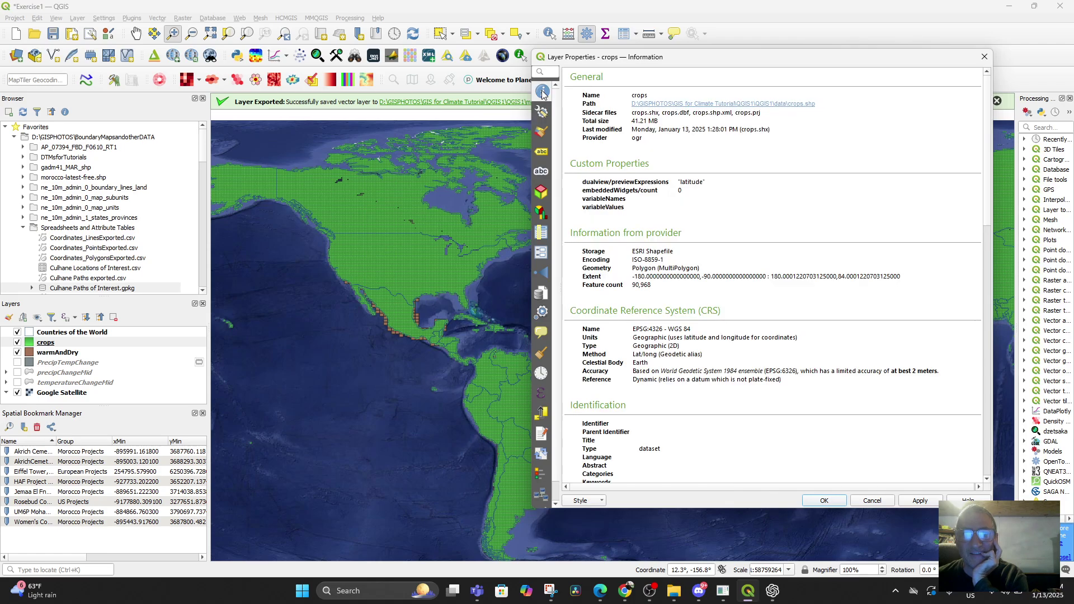
click(541, 116)
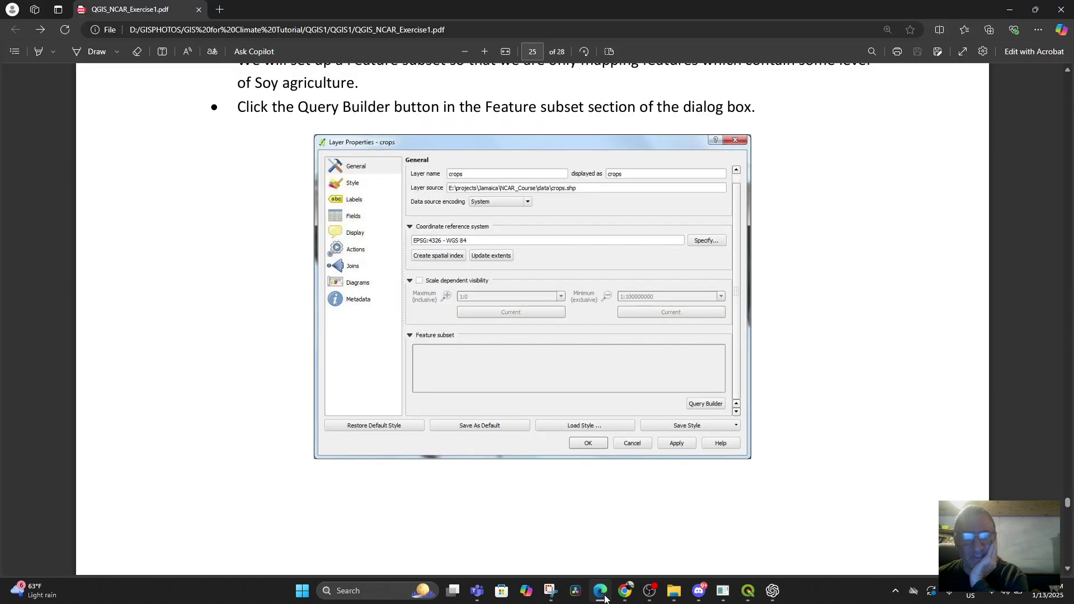
click(605, 592)
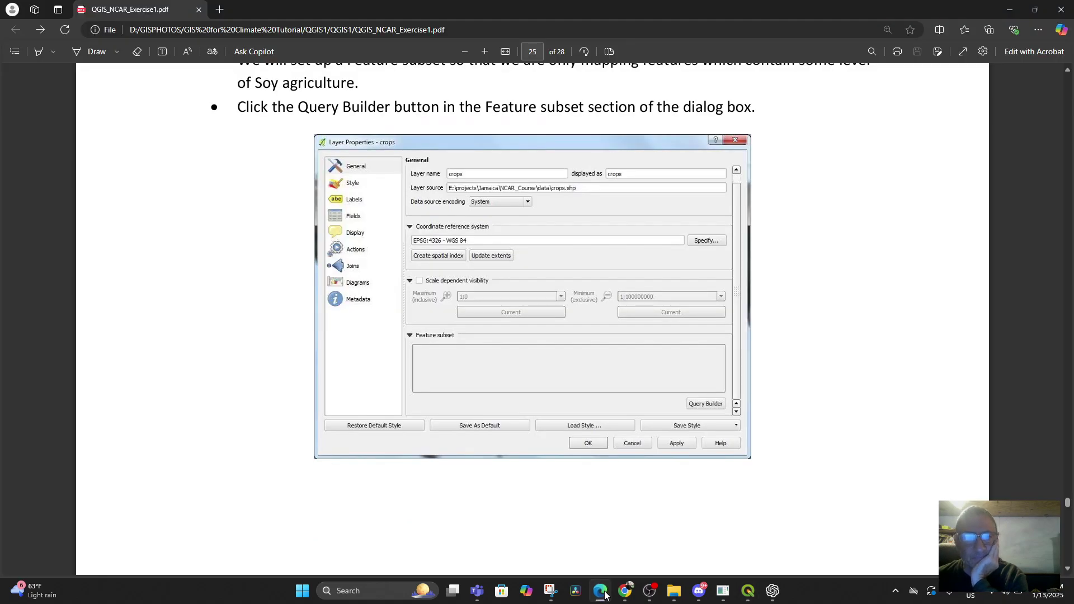
scroll(623, 446, down, 5)
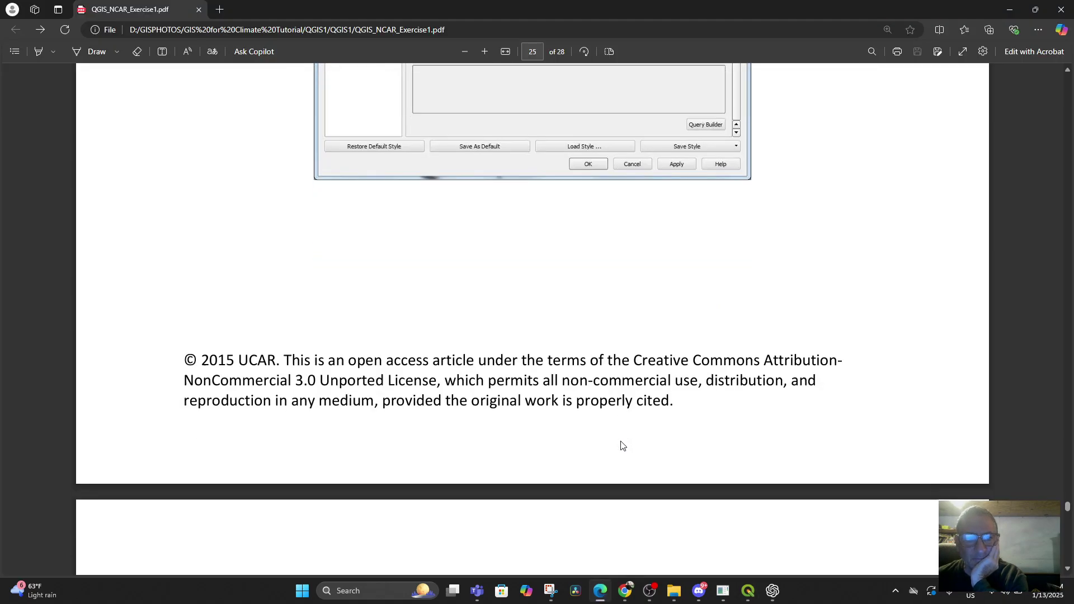
scroll(622, 446, down, 10)
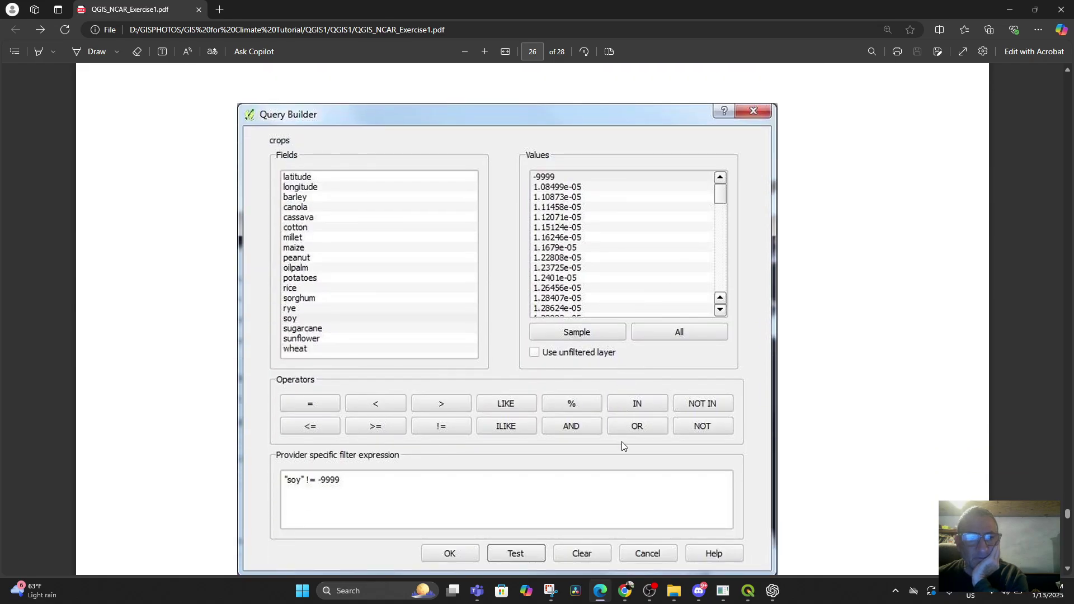
click(752, 591)
click(960, 480)
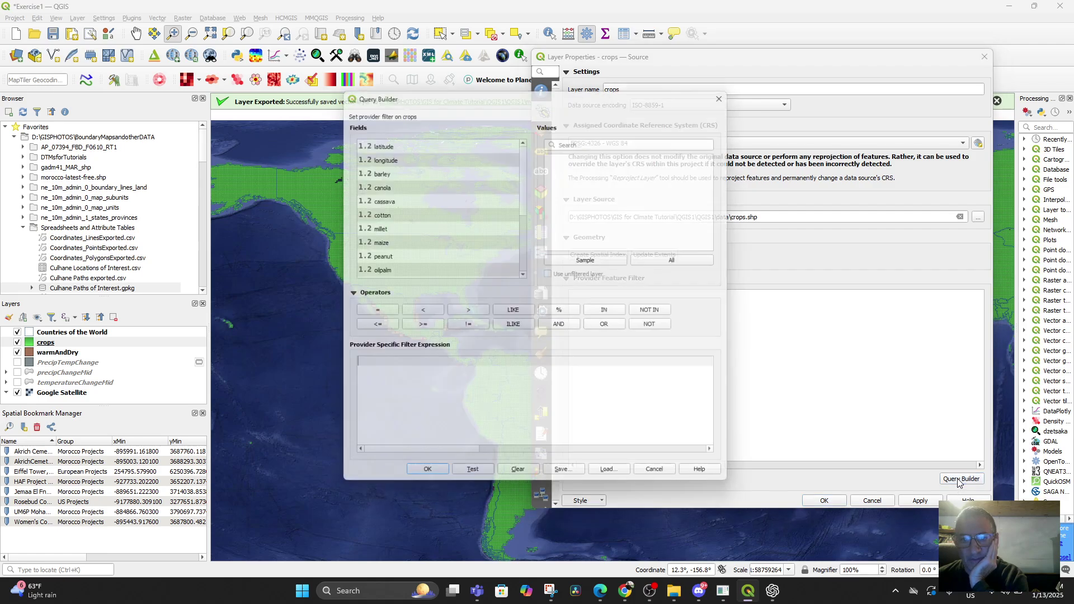
Step: Switch to the exercise PDF and read how to build the soy filter expression and what applying it does
click(600, 592)
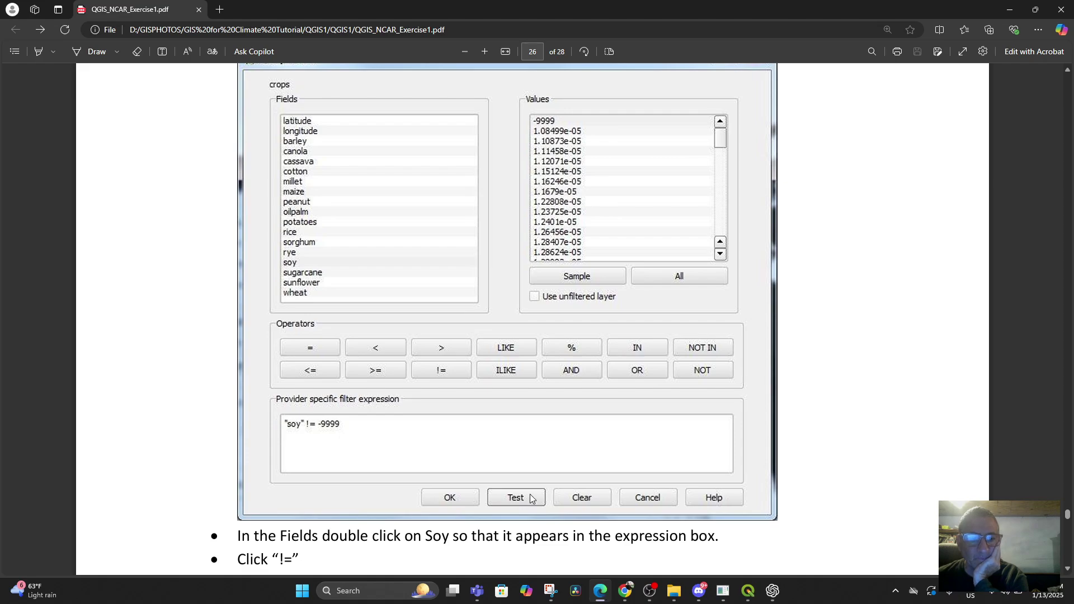
scroll(530, 498, down, 2)
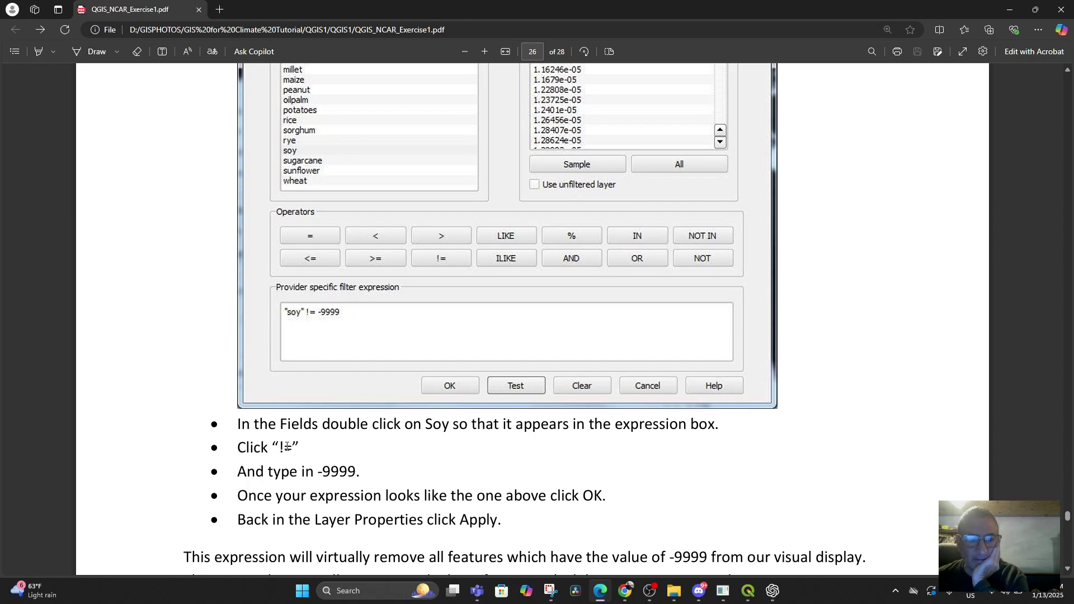
scroll(328, 456, up, 1)
scroll(313, 458, down, 1)
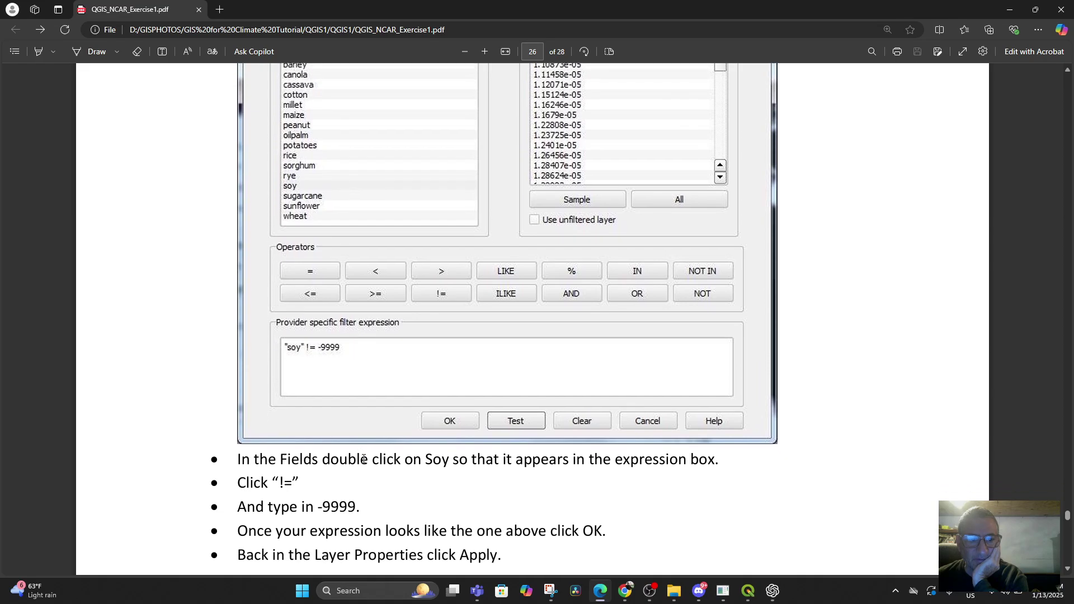
scroll(302, 463, down, 2)
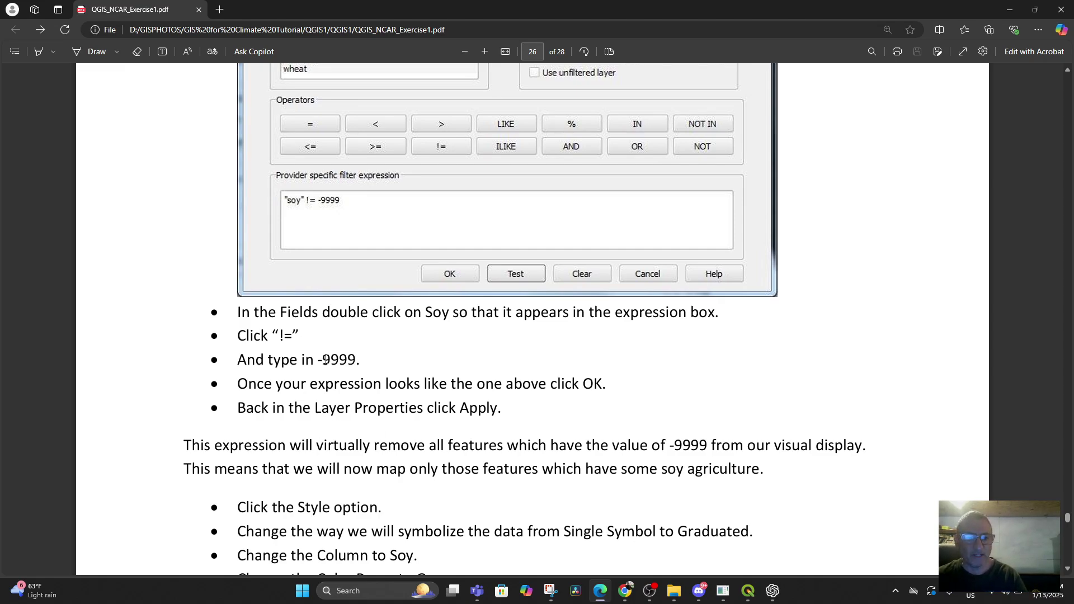
scroll(605, 447, down, 1)
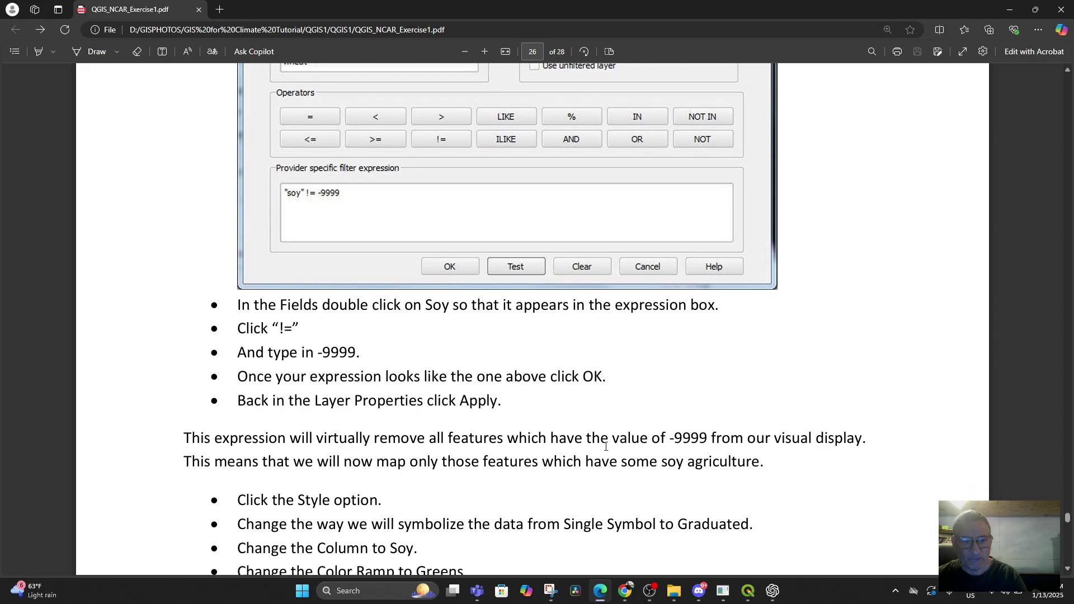
scroll(606, 447, down, 1)
scroll(610, 451, up, 3)
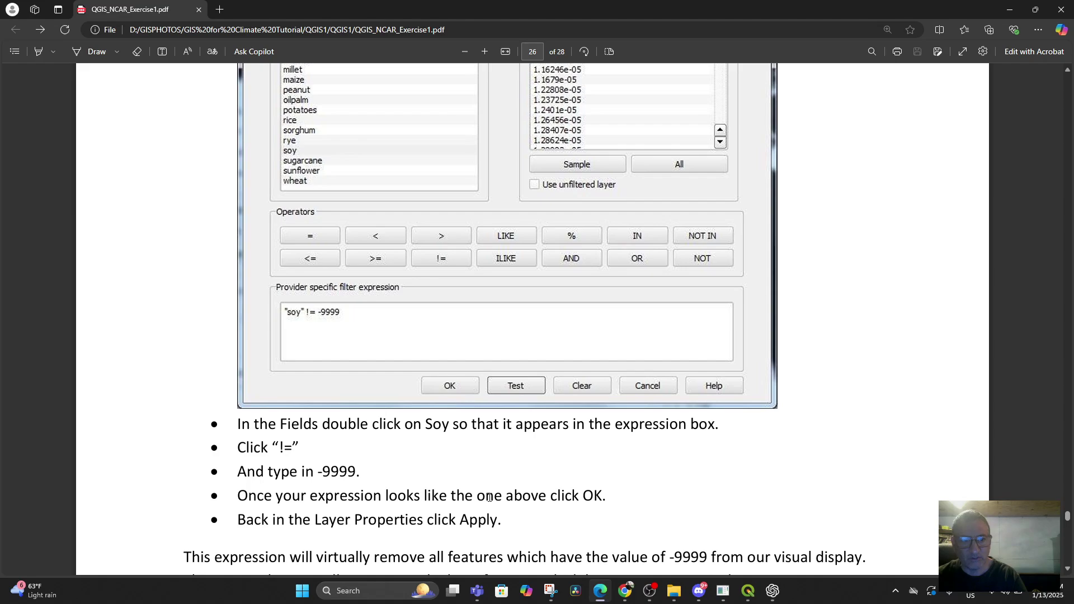
Step: In QGIS, enter the provider filter expression "soy" != -9999 for the crops layer
click(750, 598)
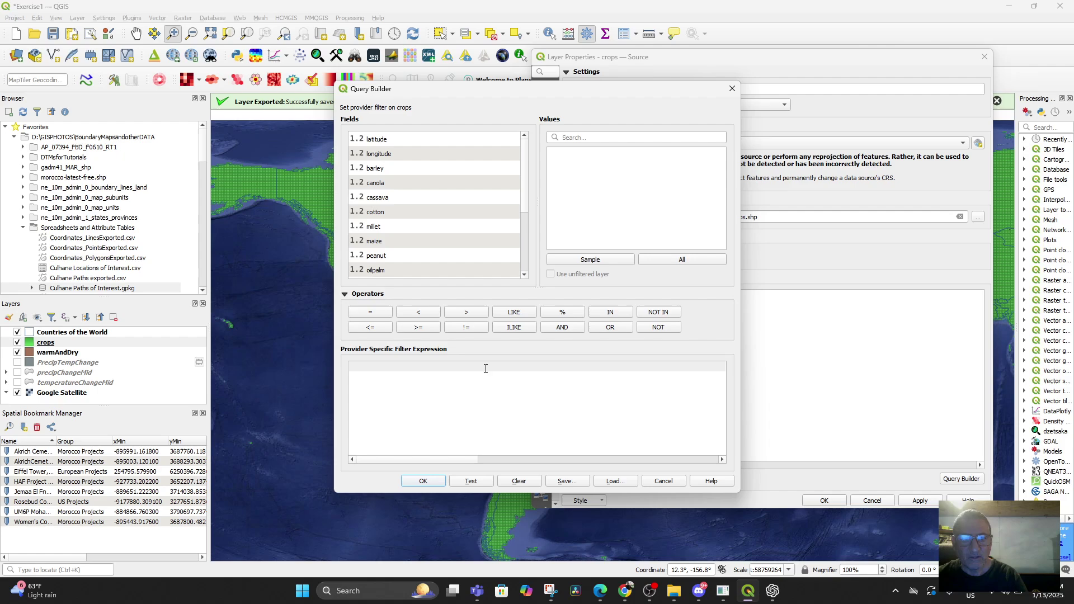
scroll(389, 230, down, 3)
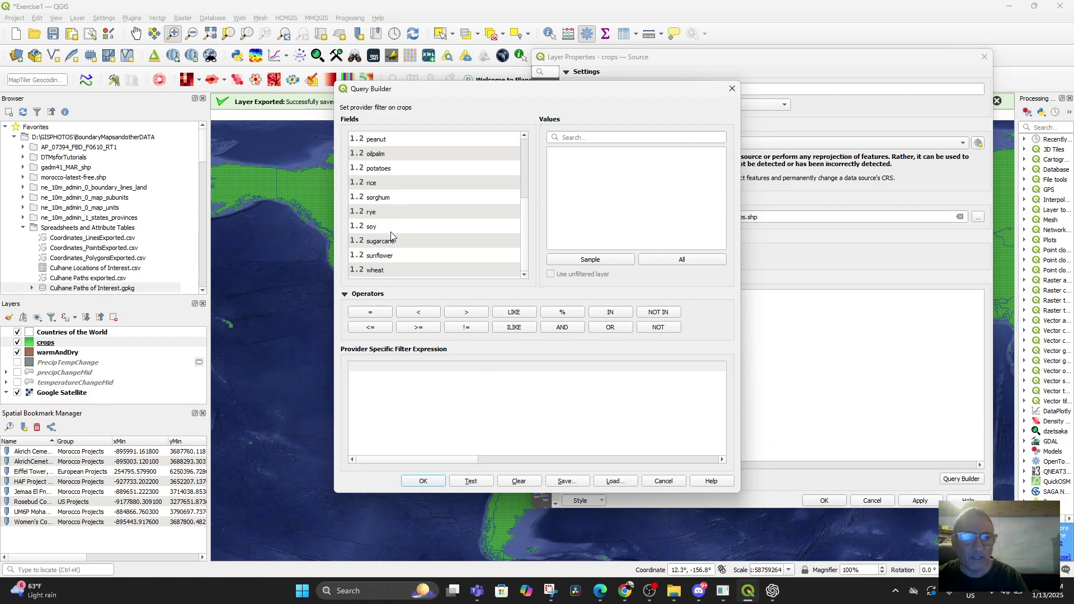
double_click(377, 226)
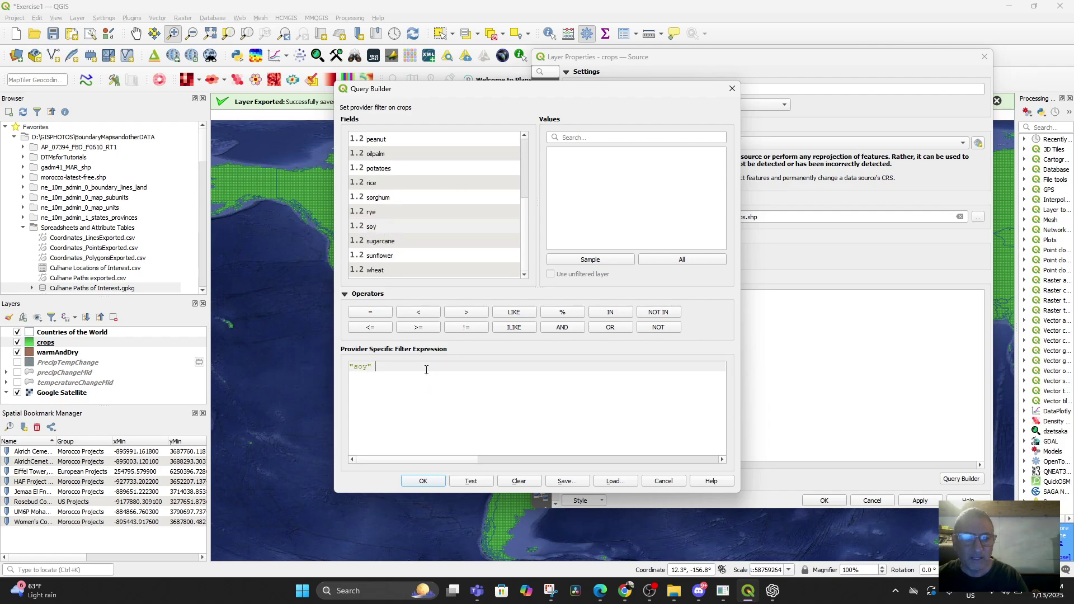
click(459, 328)
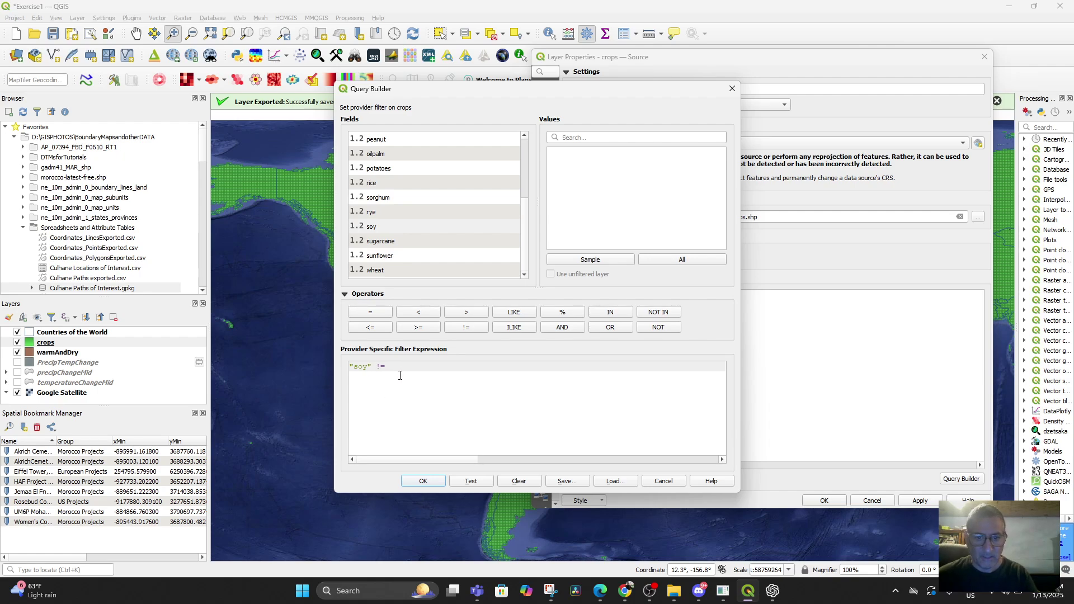
click(602, 591)
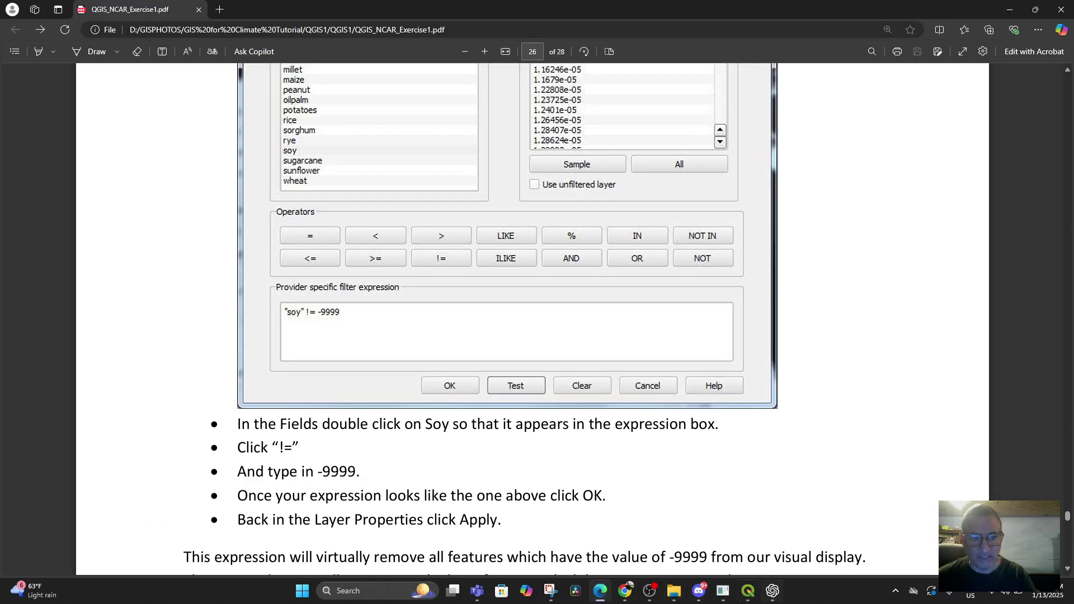
click(751, 592)
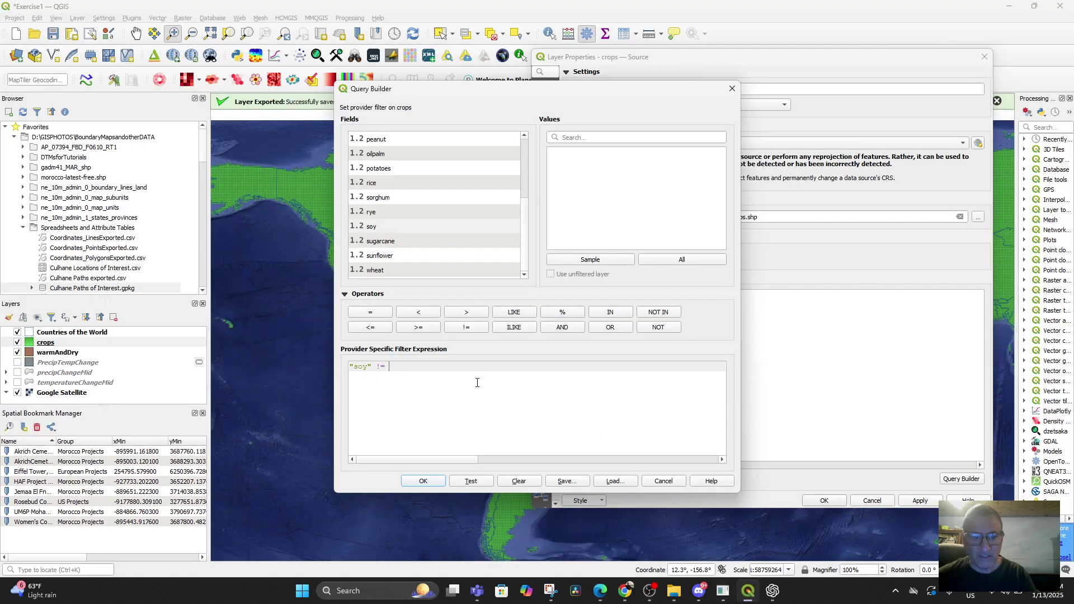
text(9999)
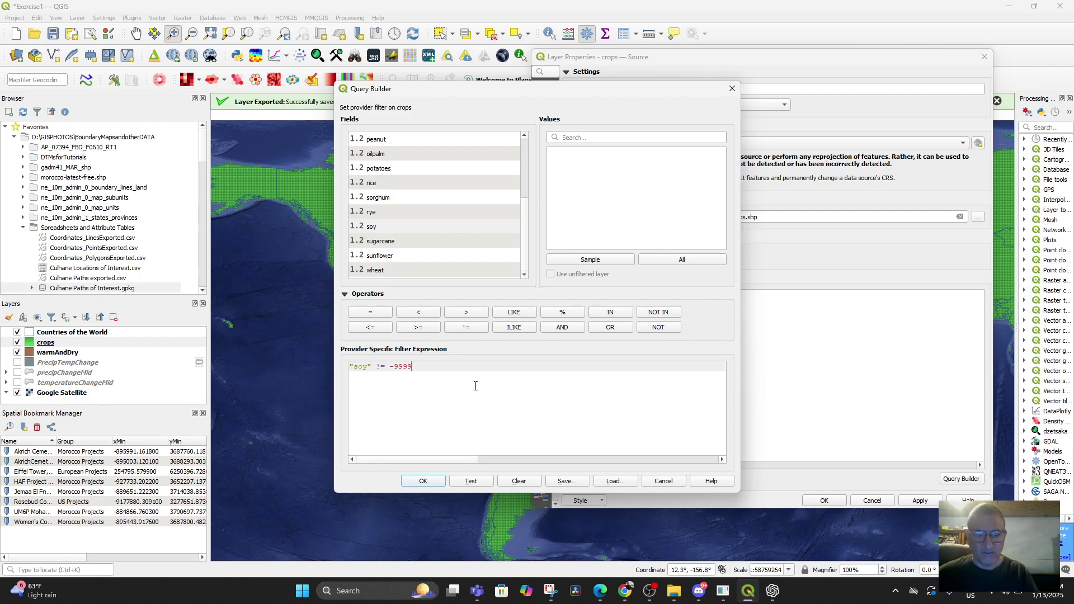
Step: Test the crops layer's soy filter expression, then move the Query Builder aside to uncover the map
click(468, 482)
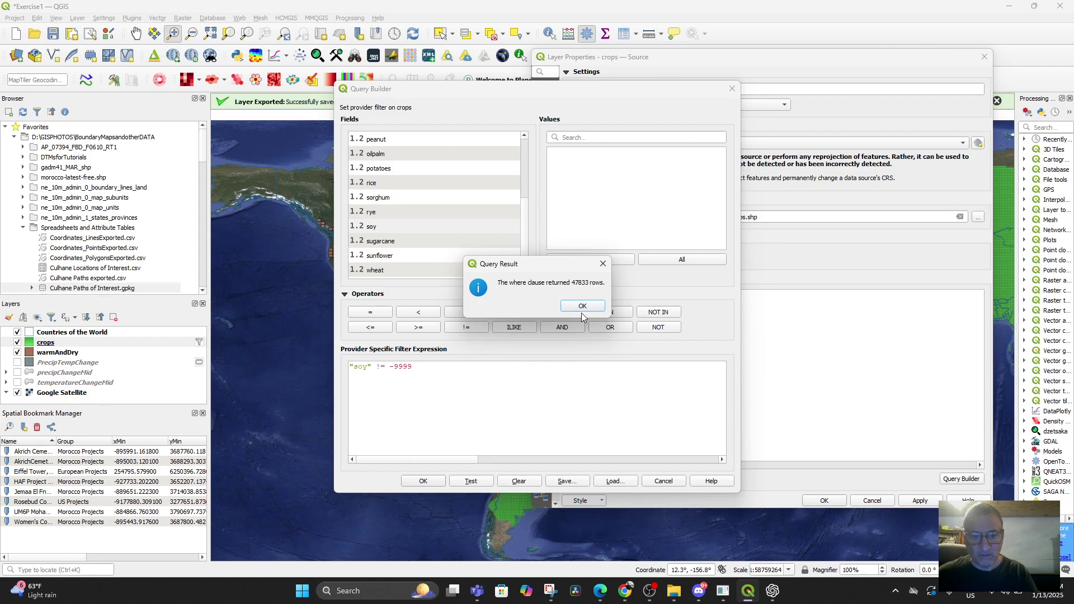
click(582, 307)
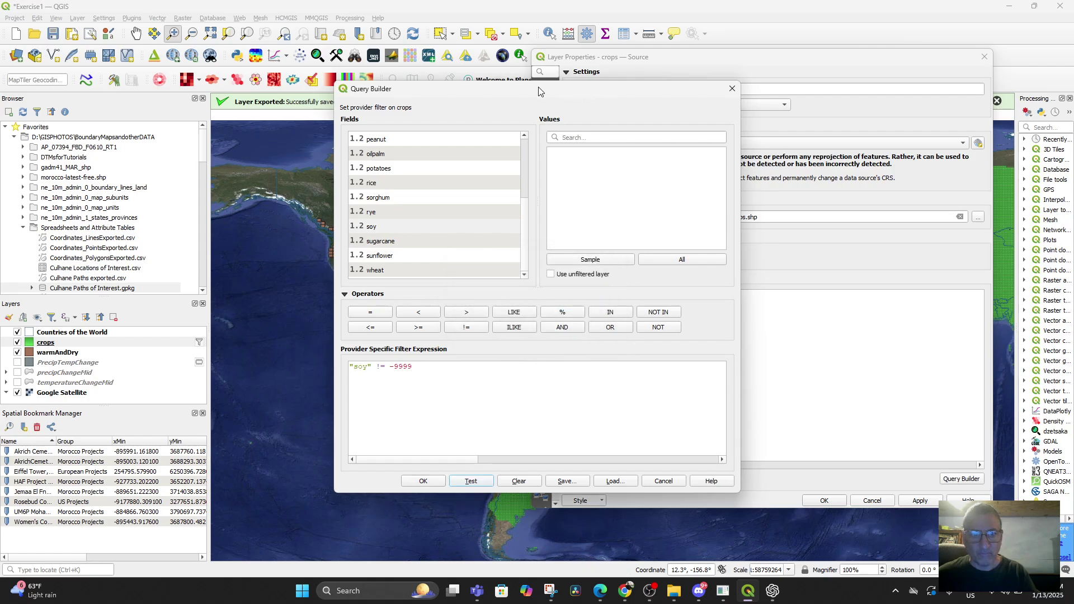
drag(539, 92, 773, 80)
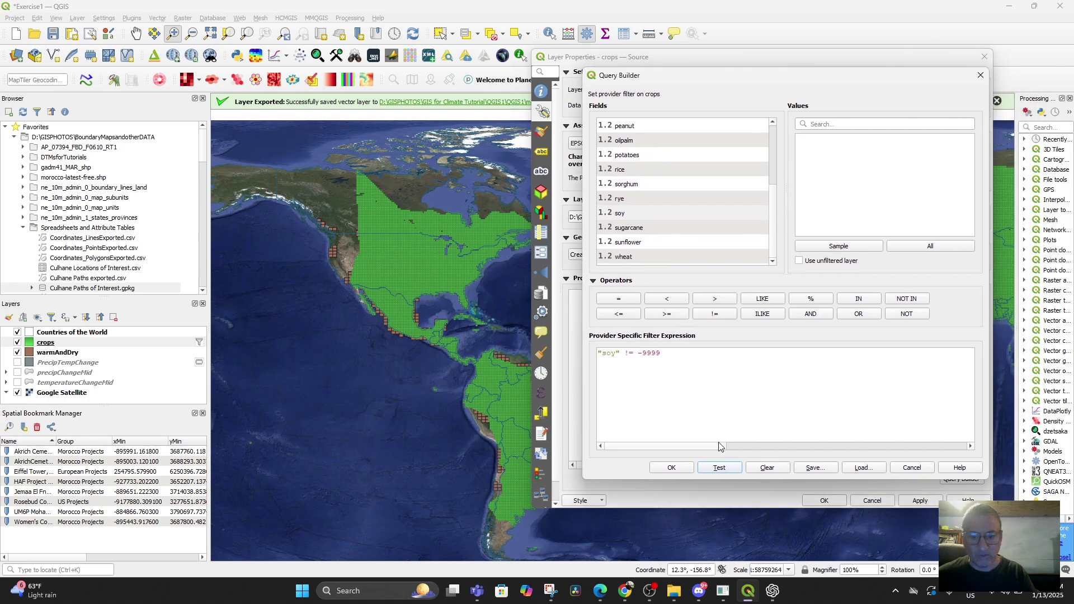
Step: Copy the expression "soy" != -9999 from the crops layer's provider filter in QGIS
click(772, 597)
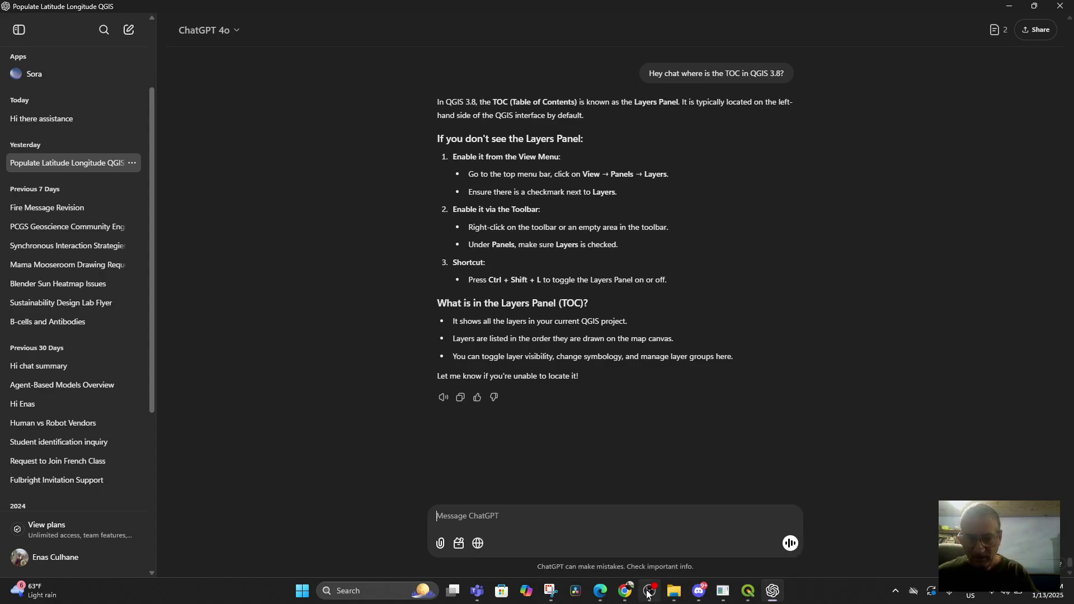
mouse_move(623, 591)
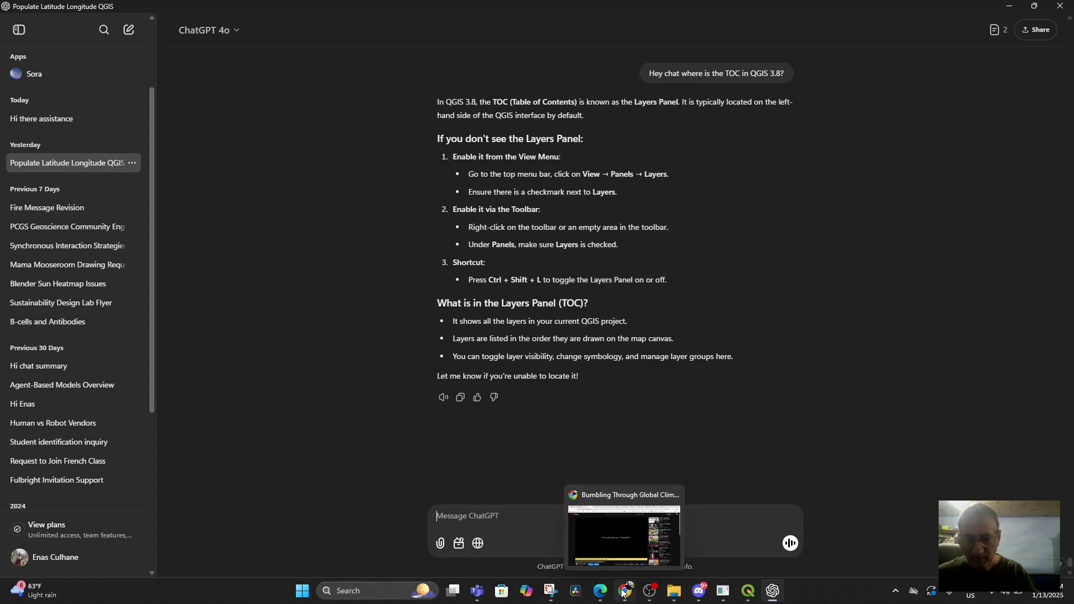
click(752, 594)
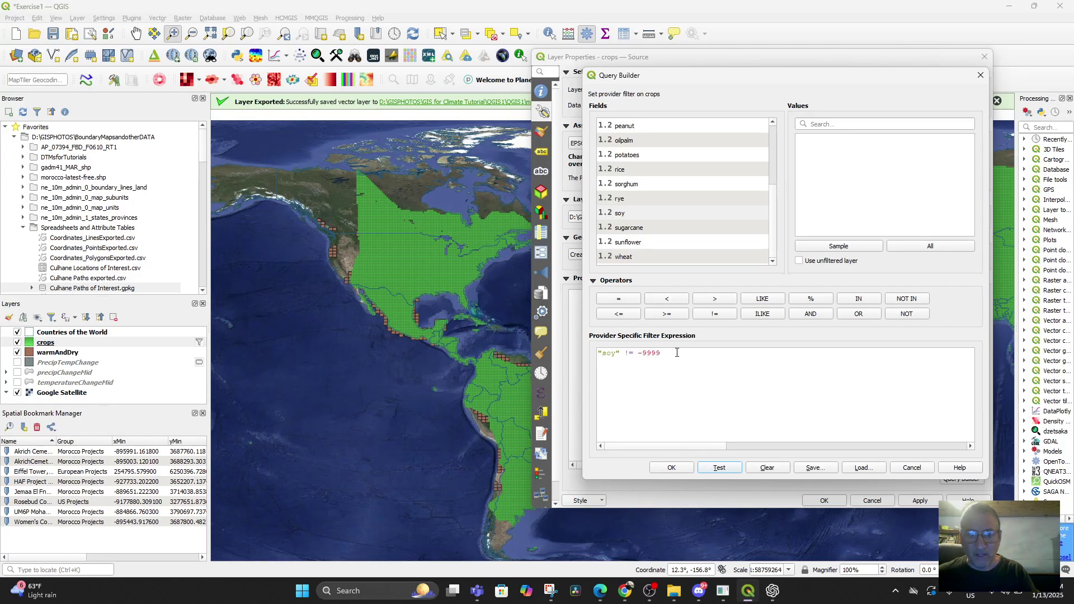
drag(677, 353, 597, 353)
key(ctrl+c)
right_click(602, 354)
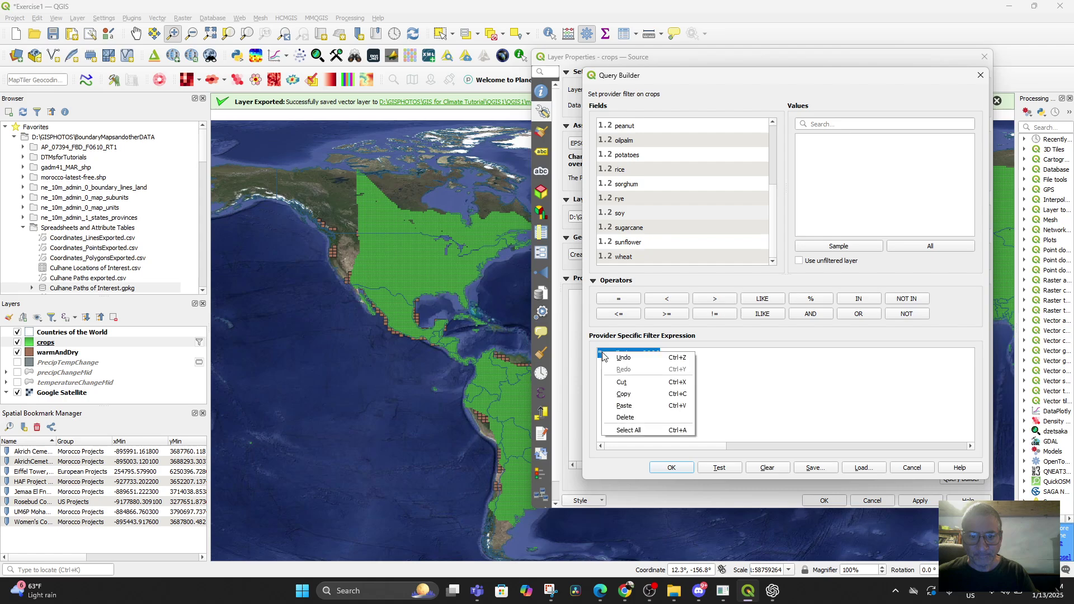
click(623, 394)
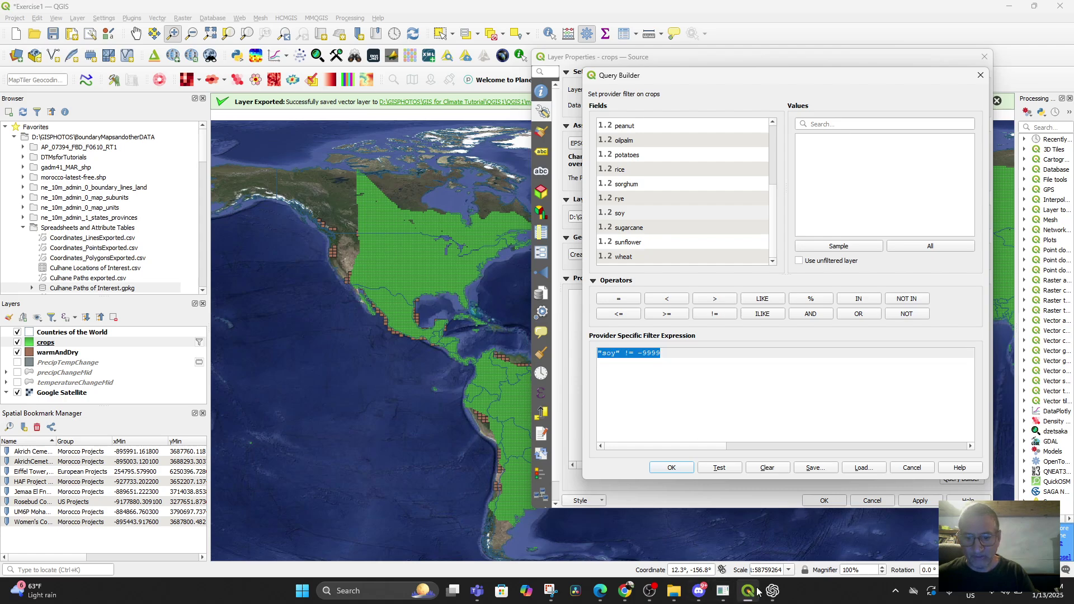
Step: Switch to ChatGPT, ask "Hey Chat, What do you make of "soy" != -9999 in QGIS?" and read the explanation
click(774, 593)
text(H)
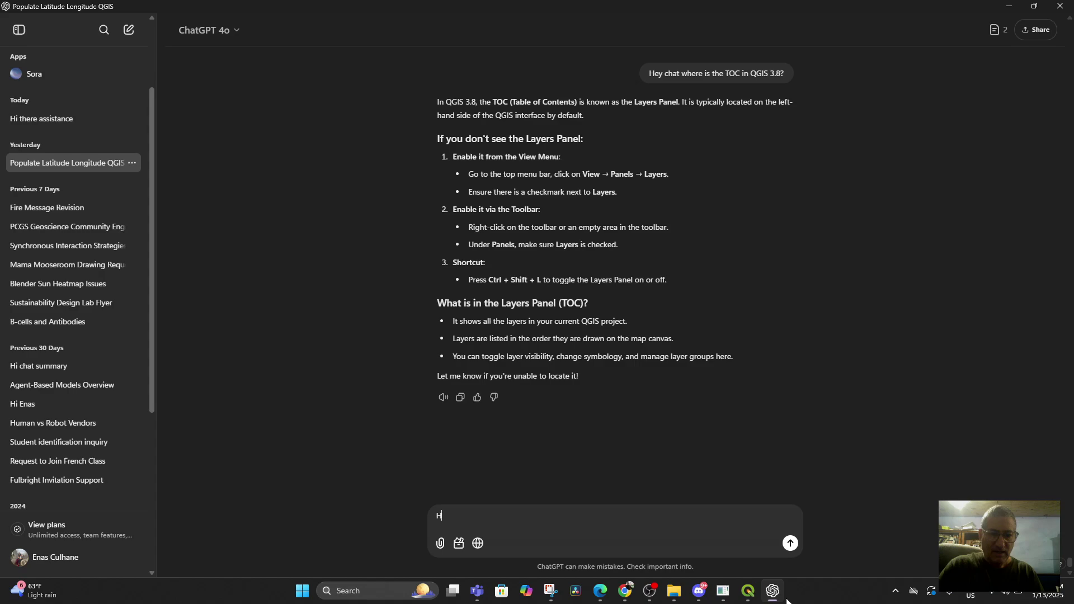
text(ey Chat, What do you make o)
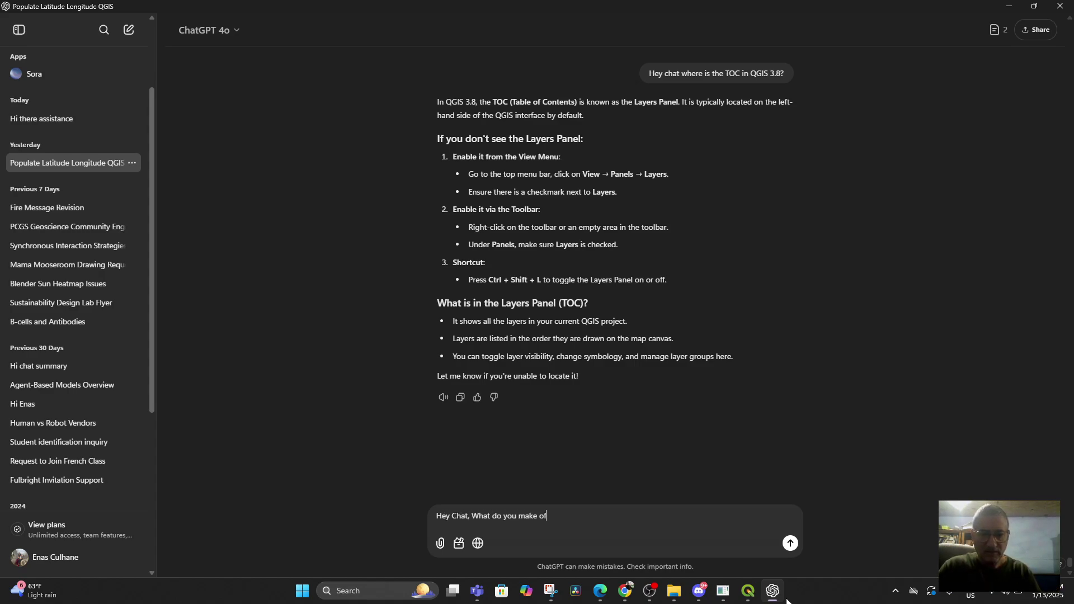
text(f)
key(ctrl+v)
text(in Q)
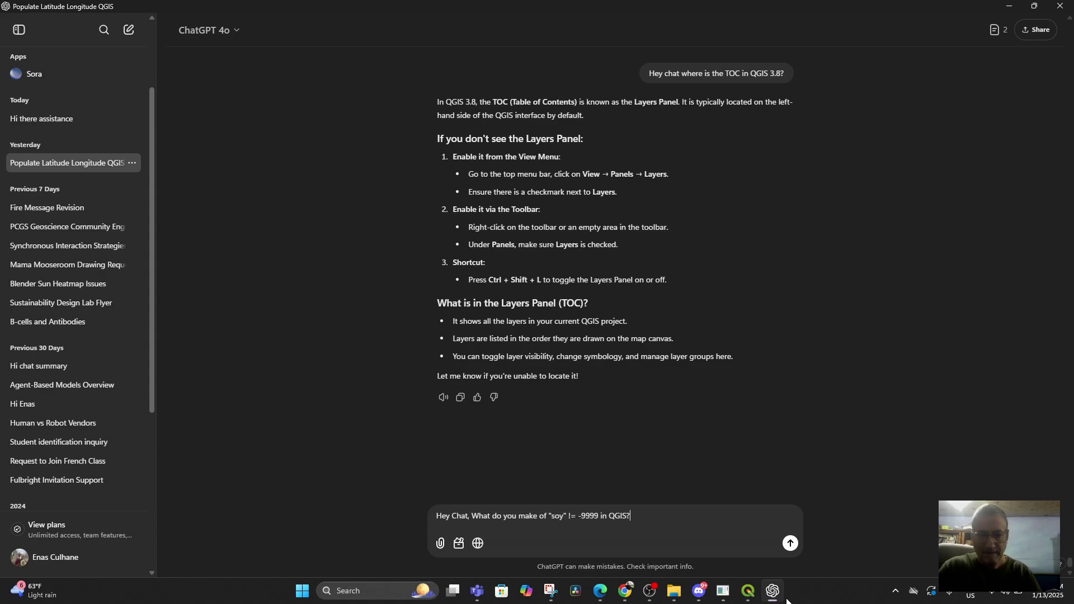
text(GIS?)
key(Return)
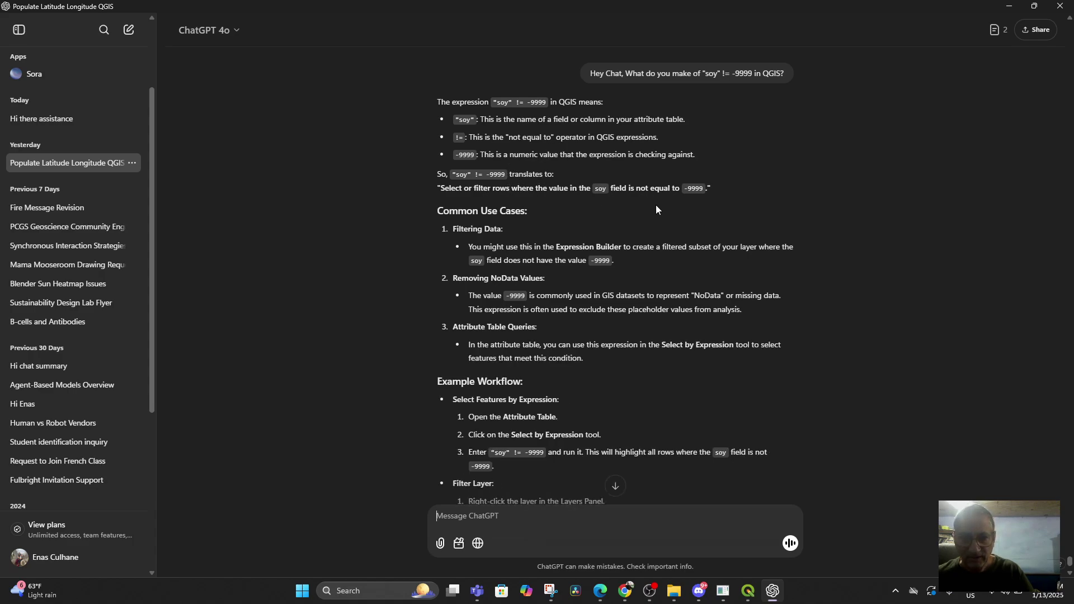
scroll(594, 222, down, 1)
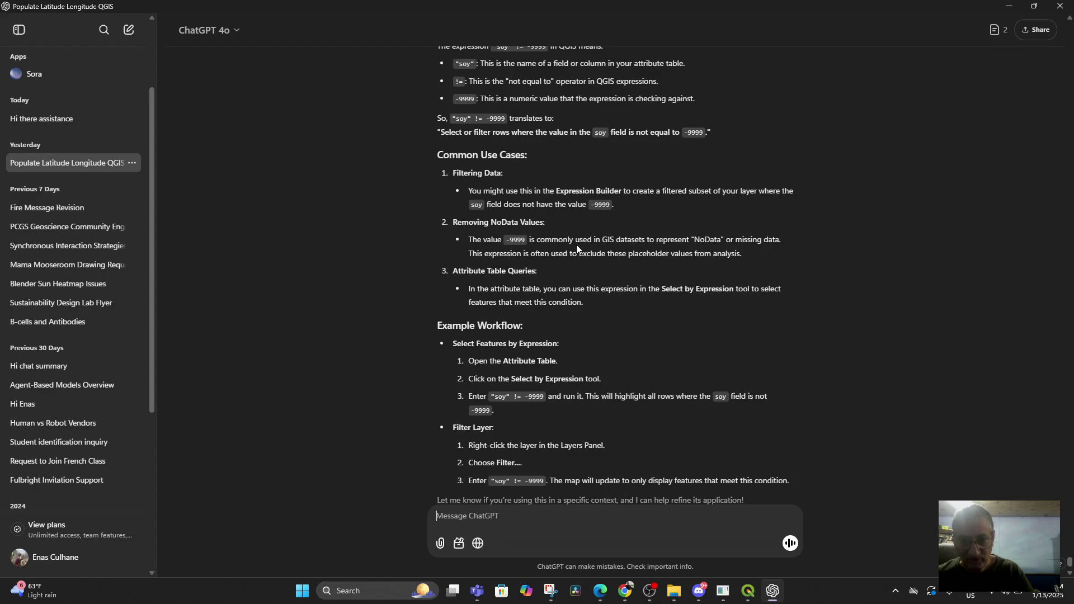
scroll(573, 247, down, 1)
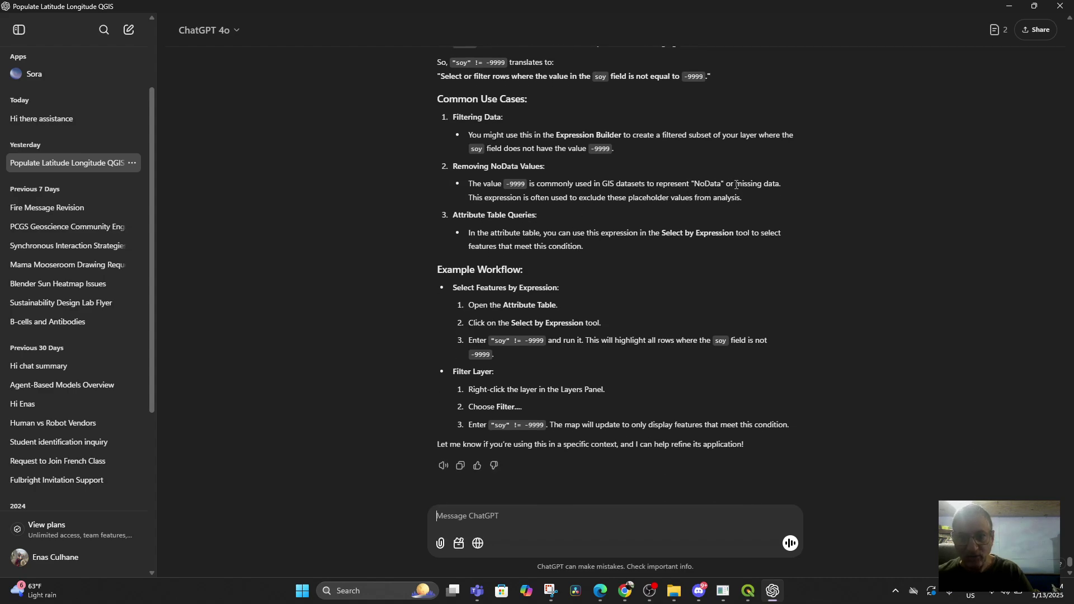
scroll(520, 234, down, 1)
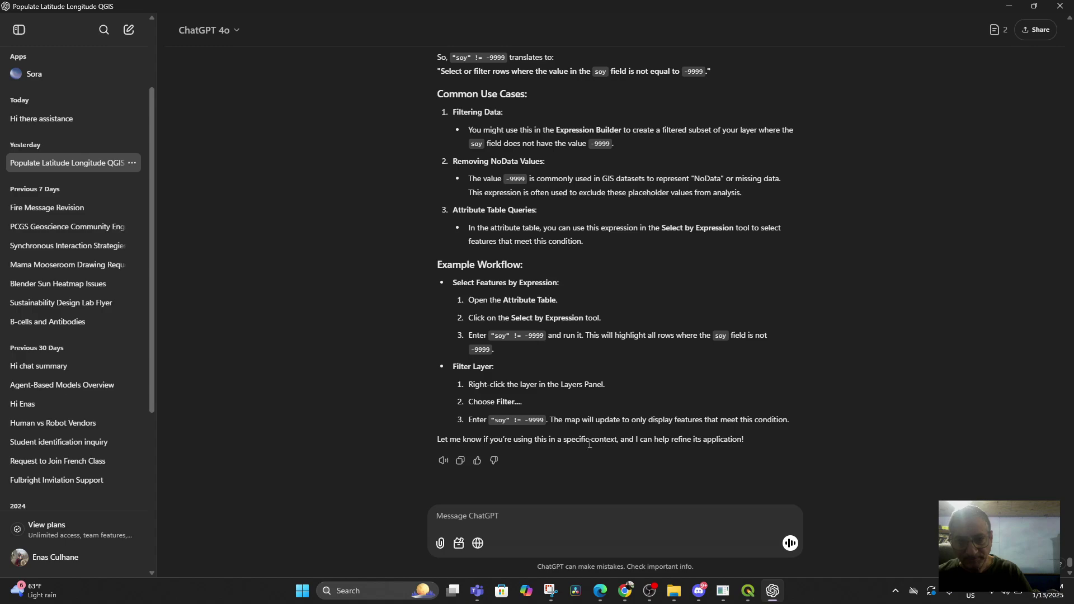
Step: Switch to the exercise PDF and read the instructions for applying the soy filter and styling the crops layer
click(751, 594)
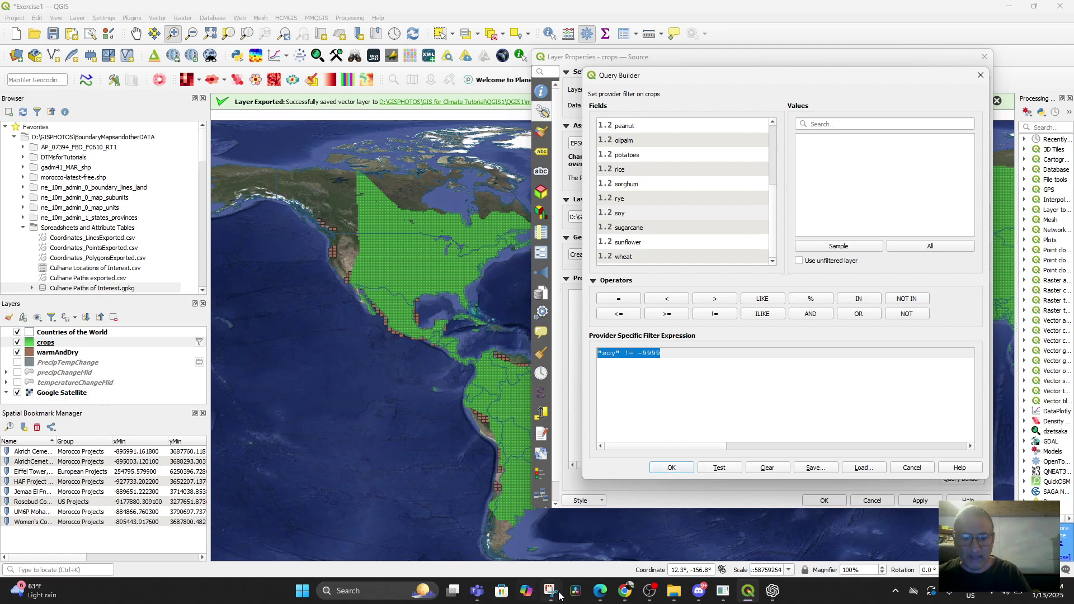
click(599, 590)
scroll(519, 426, down, 4)
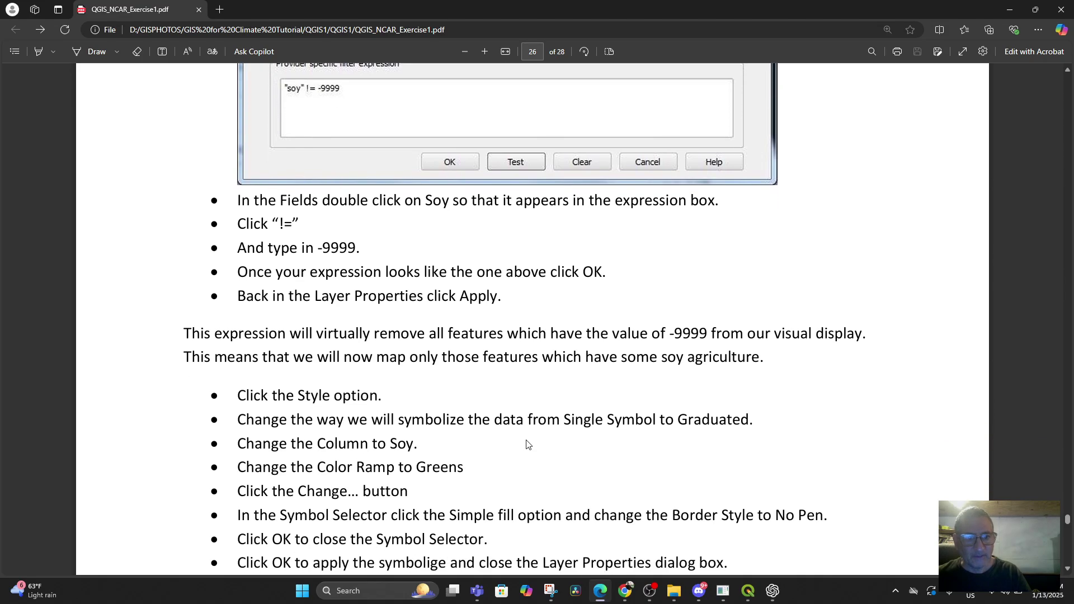
scroll(527, 444, up, 1)
scroll(527, 445, down, 1)
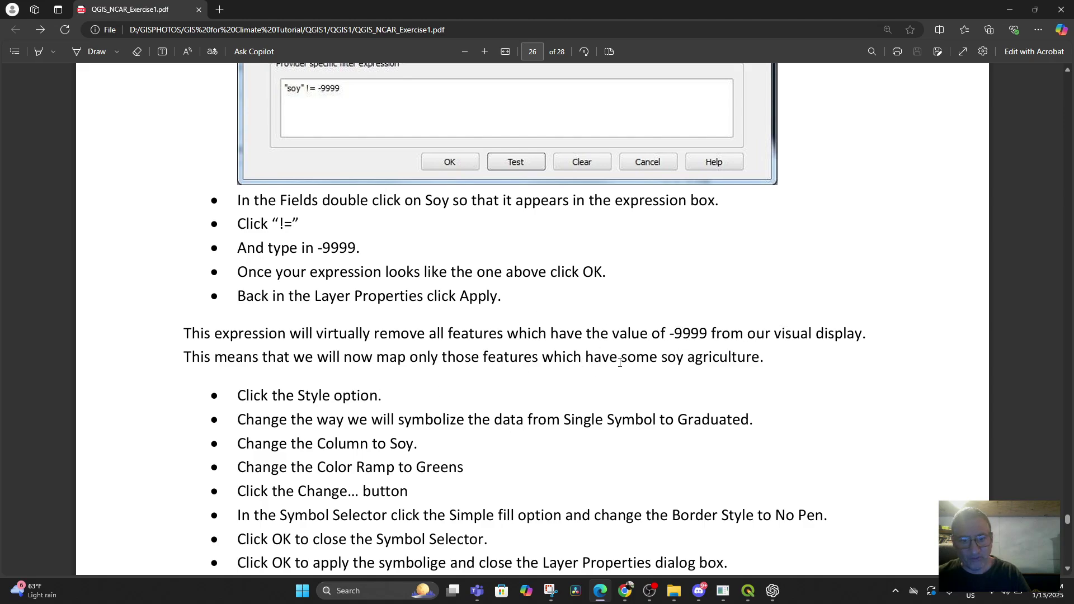
scroll(699, 367, down, 2)
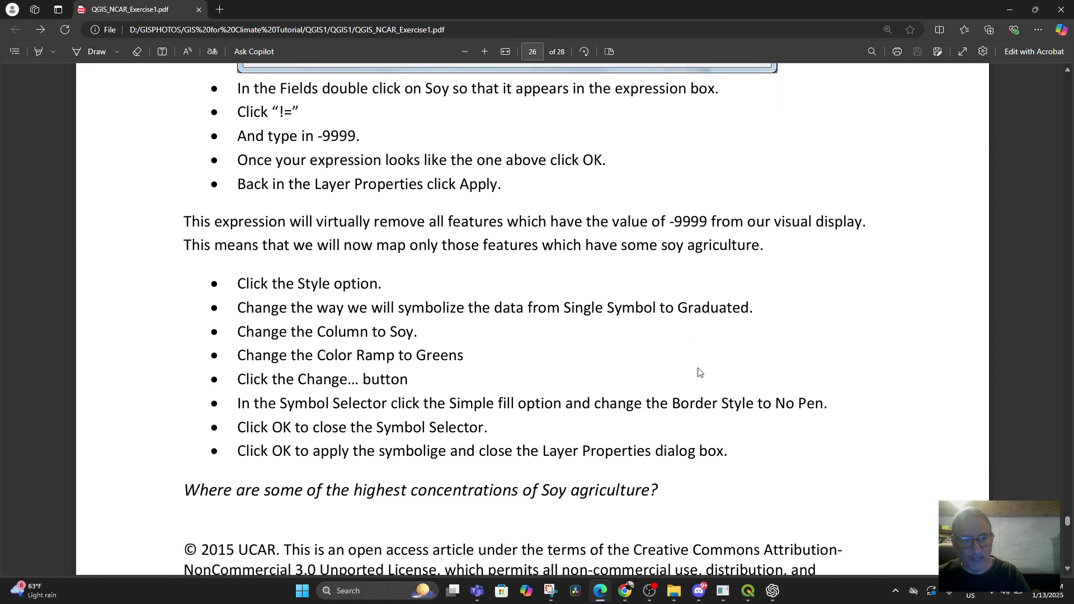
Step: Back in QGIS, accept the soy filter expression, apply it to the crops layer and close the layer properties
click(749, 593)
click(671, 467)
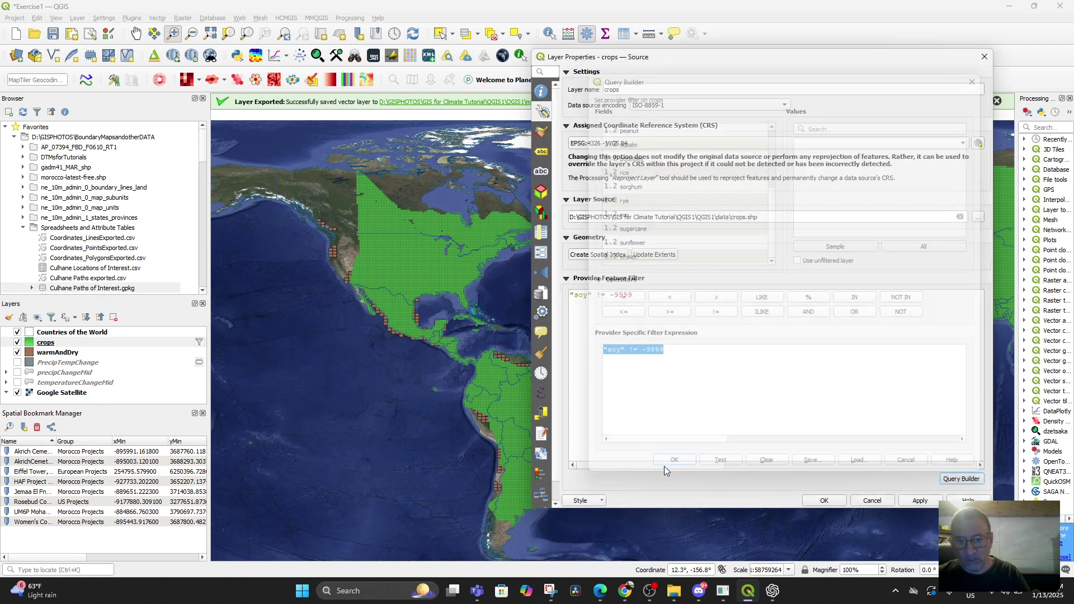
click(910, 502)
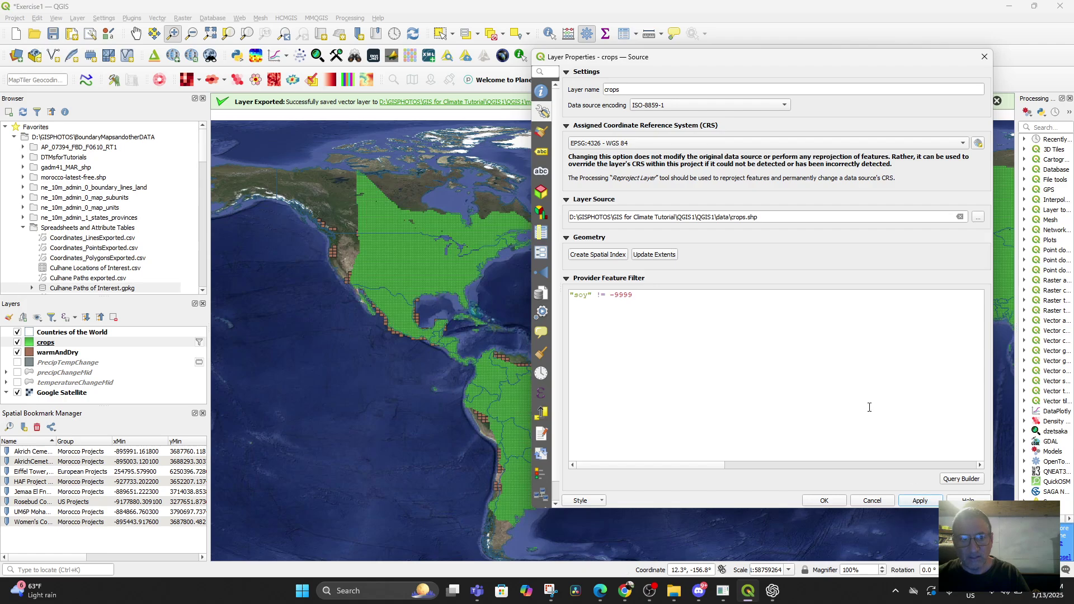
click(823, 501)
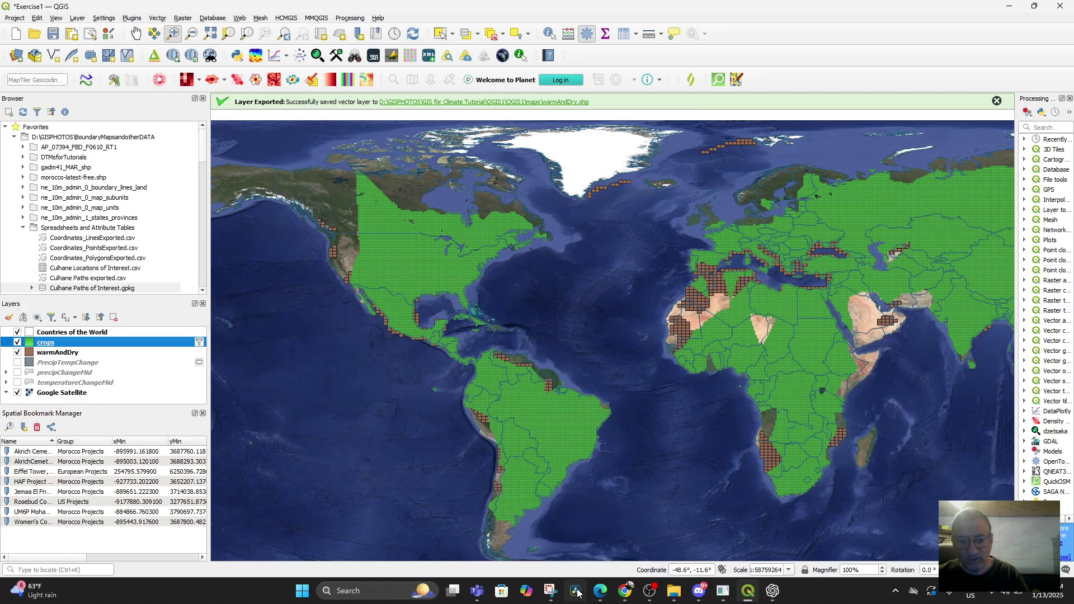
Step: Check the PDF's Style instructions, then open the crops layer's Symbology properties in QGIS
click(601, 590)
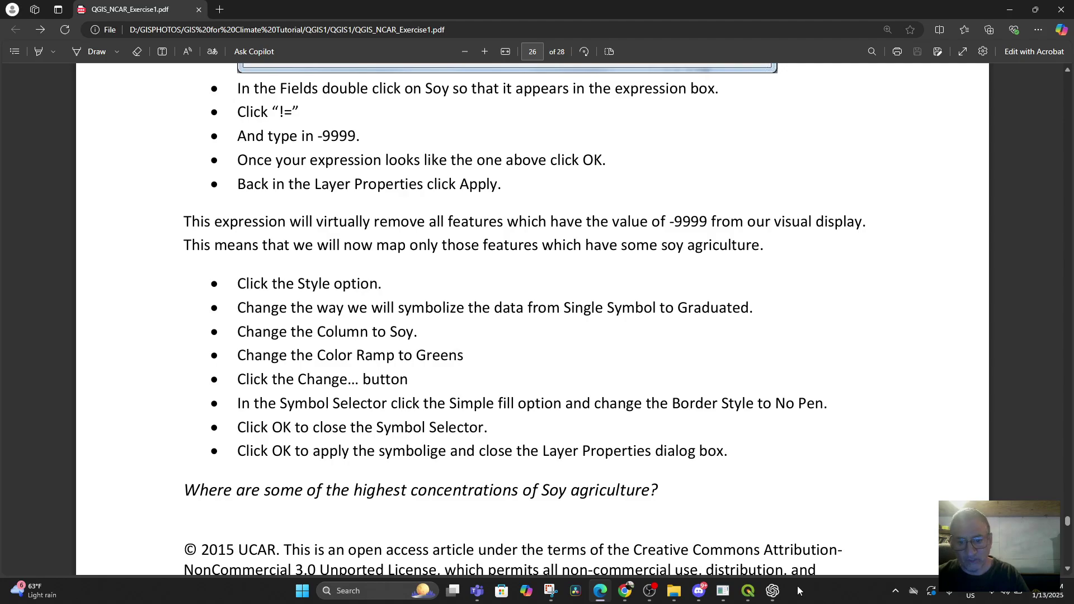
click(747, 591)
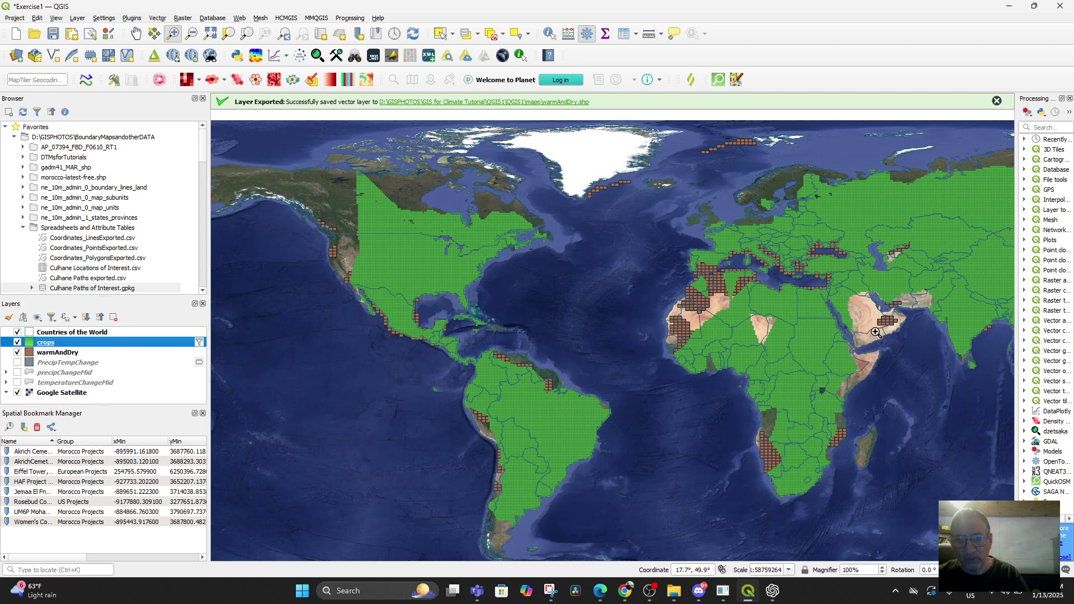
double_click(44, 345)
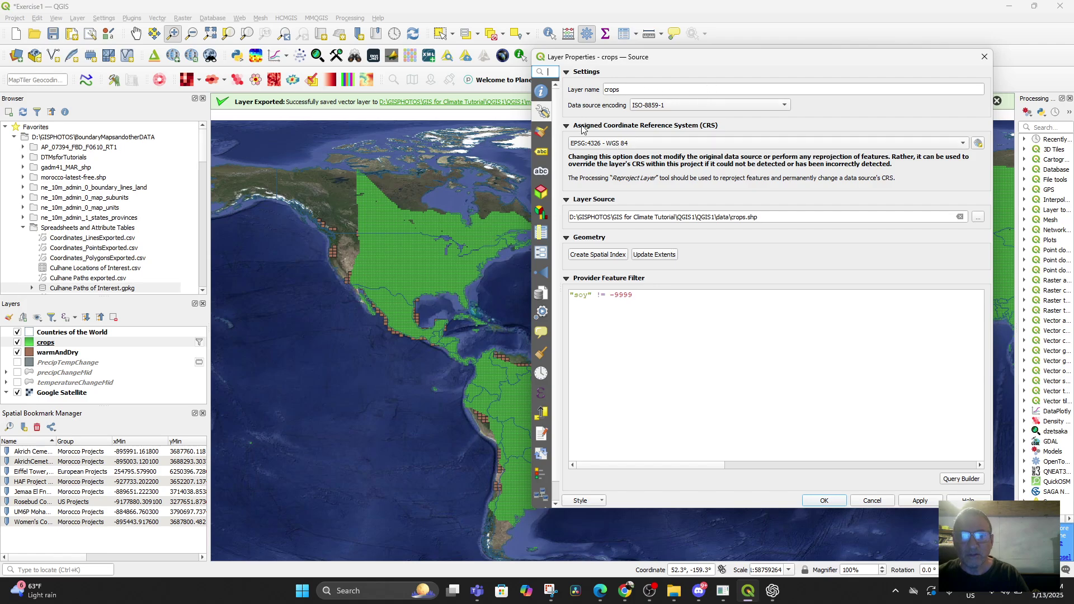
click(542, 136)
Step: Remove the Gradient Fill from the crops symbol, set the Simple Fill's fill style to Solid, and apply the change
click(828, 111)
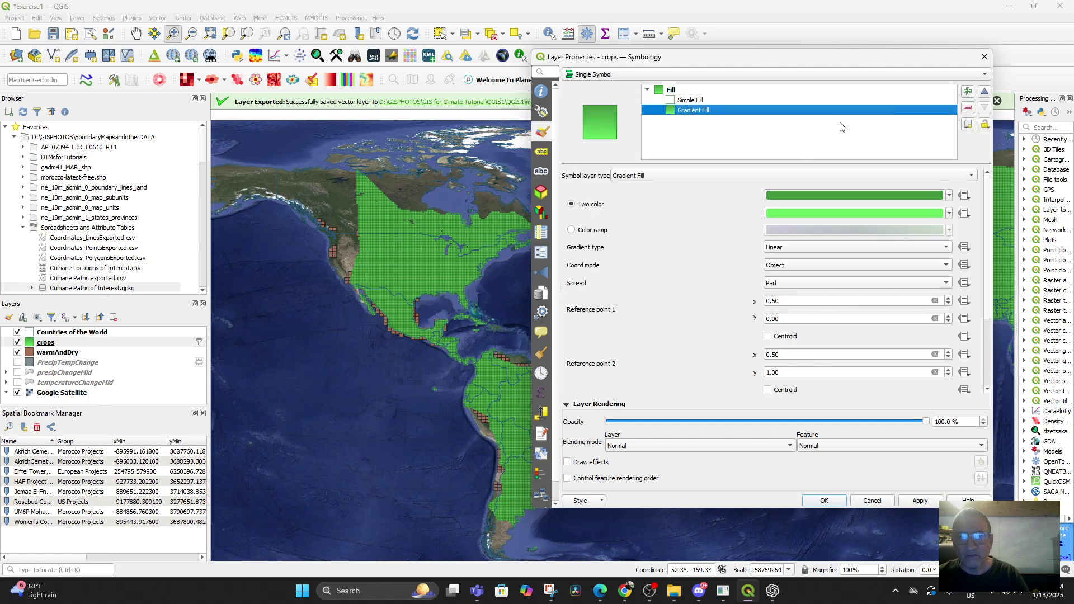
click(968, 108)
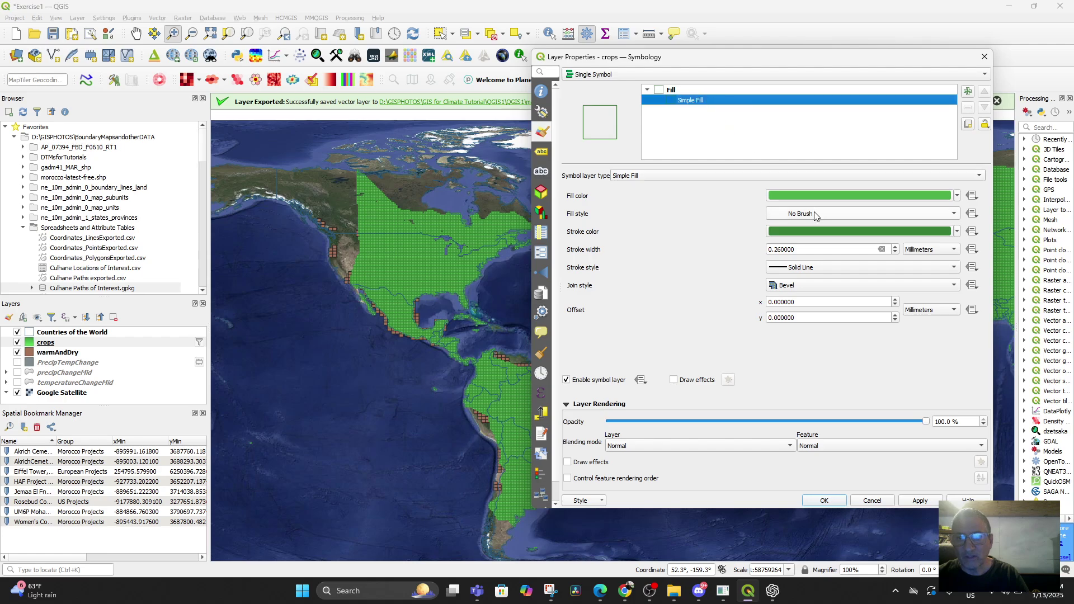
click(814, 213)
click(811, 201)
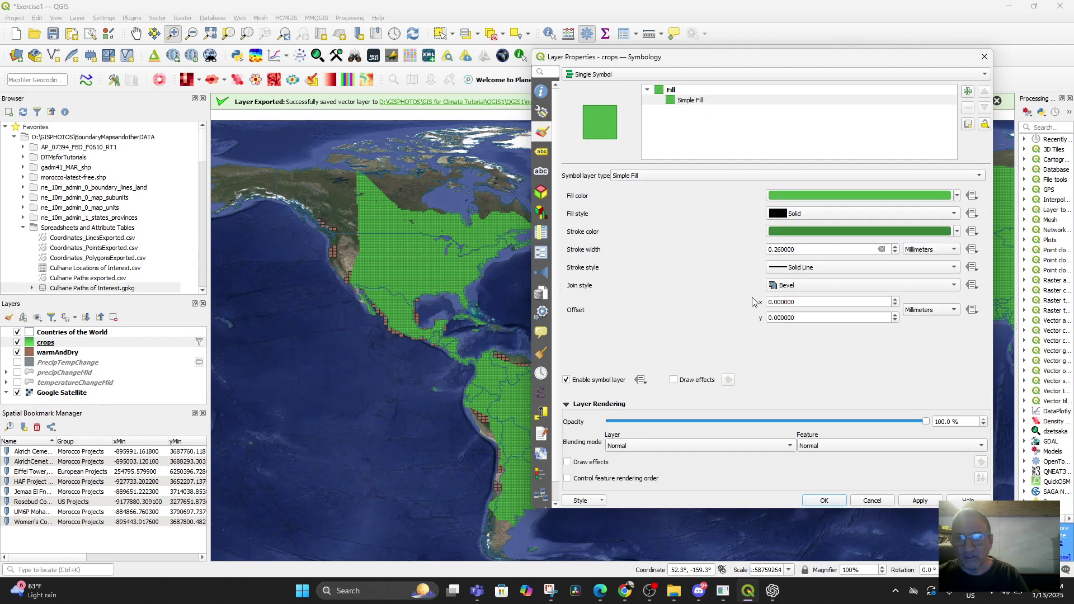
click(912, 502)
Step: Change the crops layer's symbology to Graduated with soy as the value field
click(646, 76)
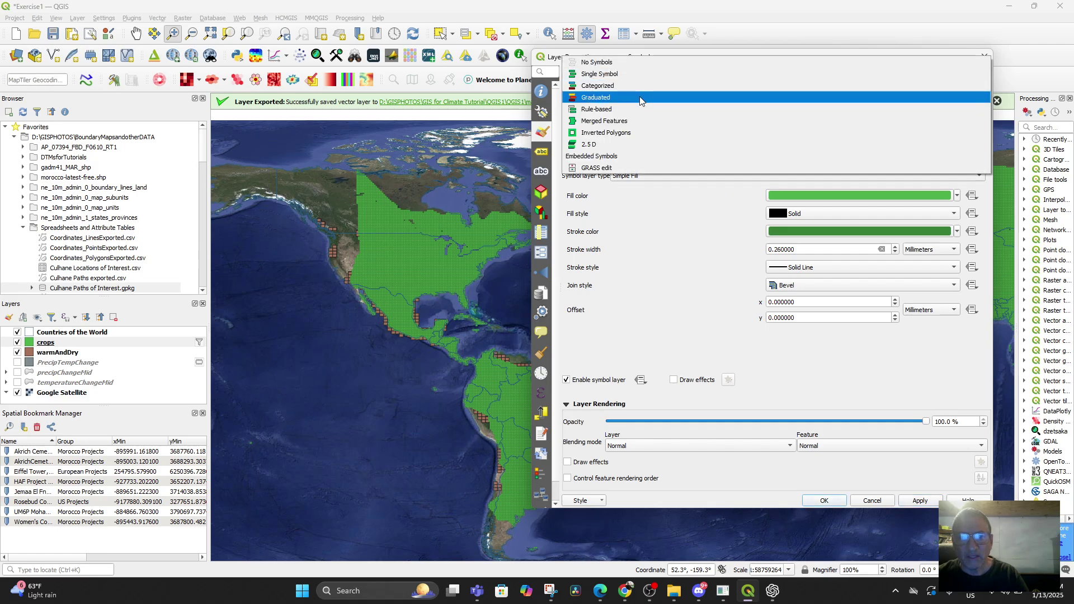
click(639, 98)
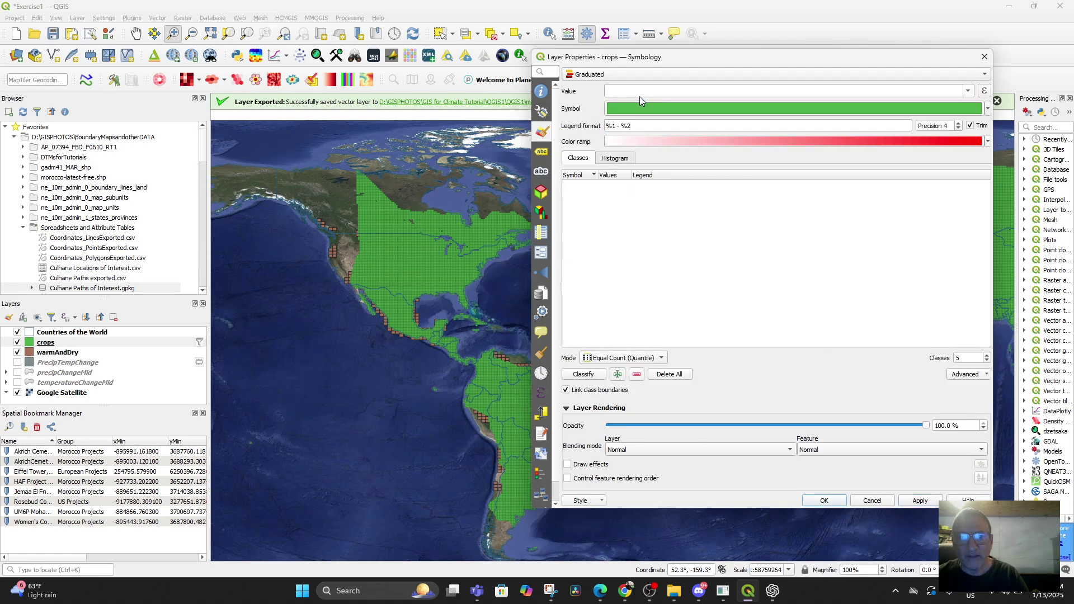
click(968, 91)
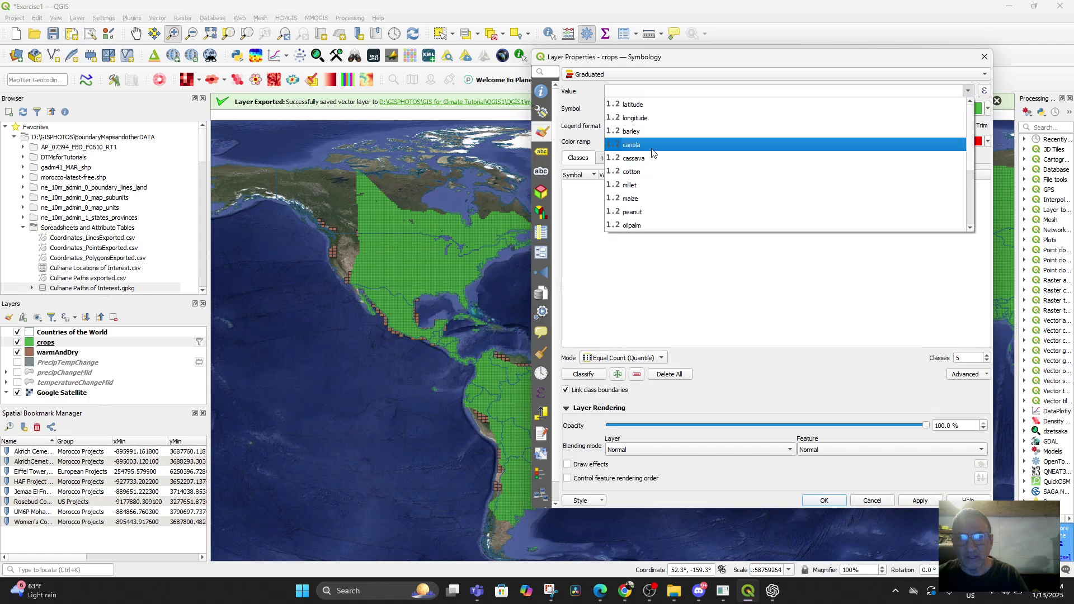
scroll(643, 168, down, 3)
click(632, 190)
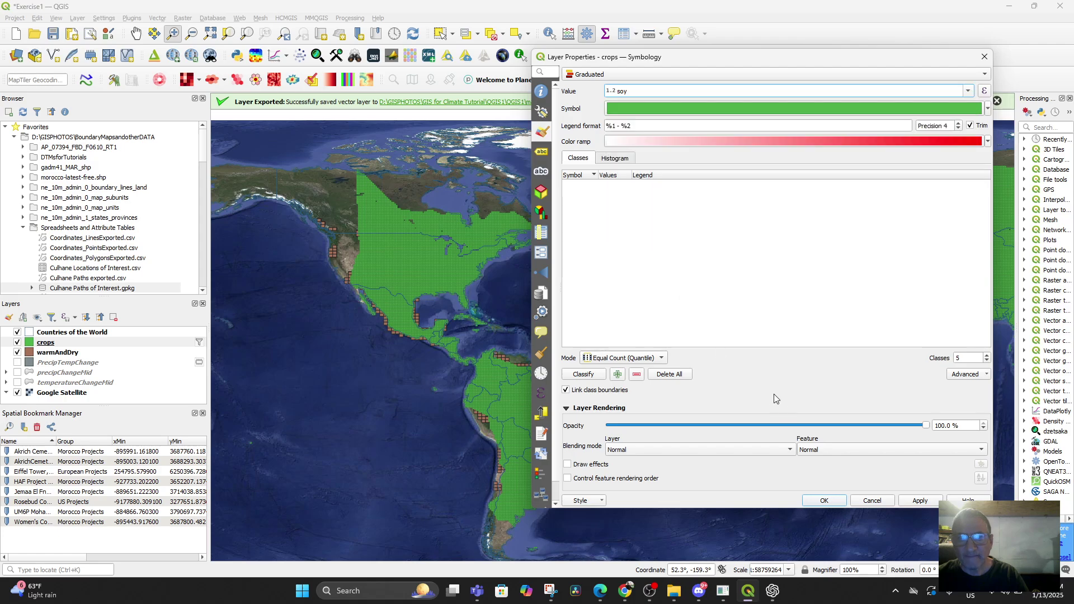
Step: Read the PDF's color ramp and border style instructions for the soy symbology, then return to QGIS
click(600, 593)
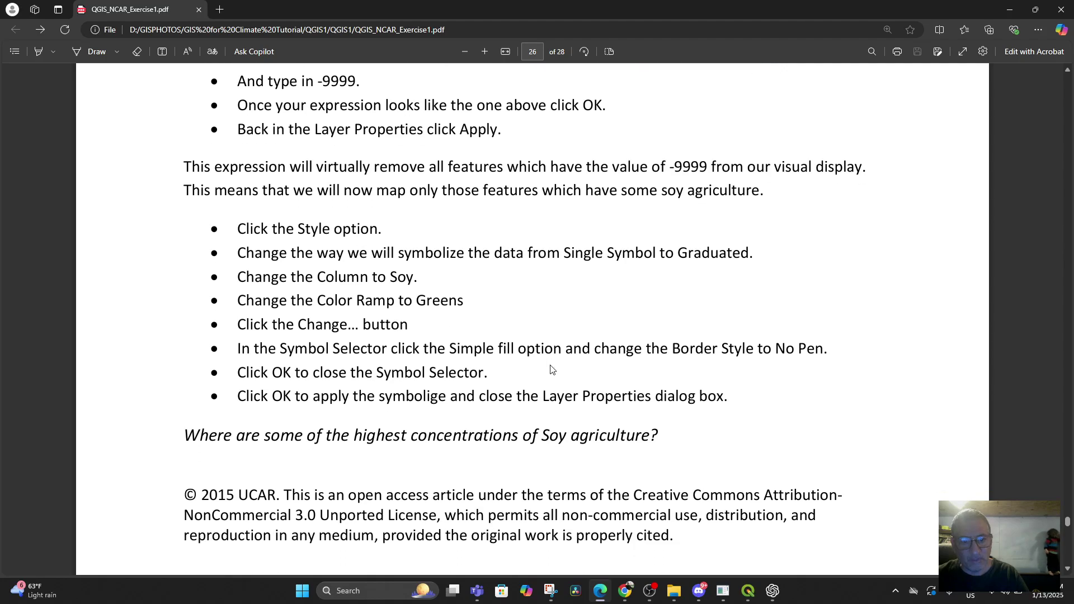
scroll(503, 386, down, 1)
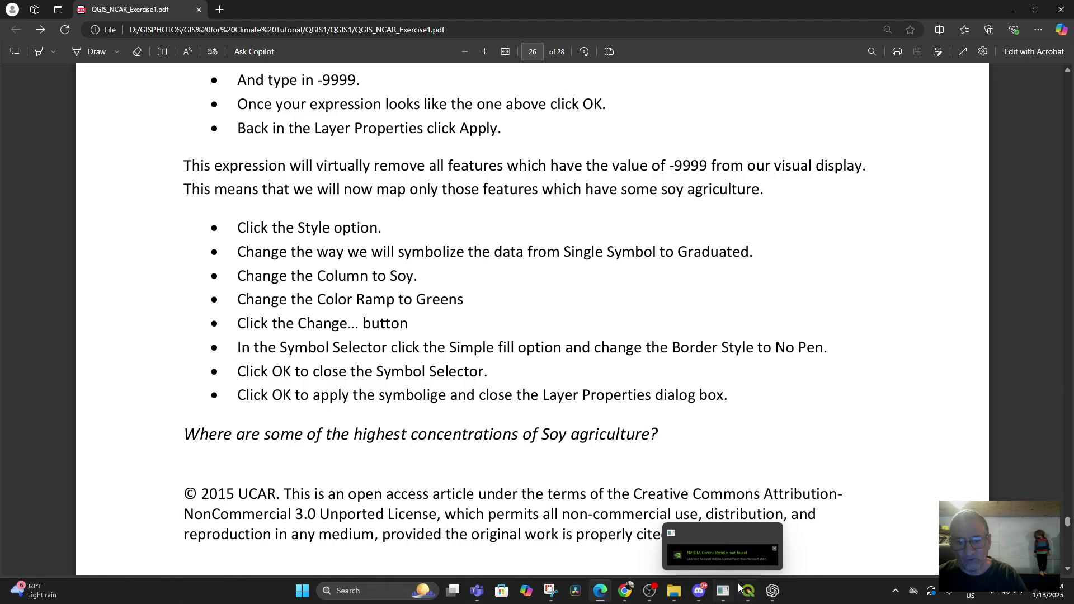
mouse_move(744, 588)
click(738, 548)
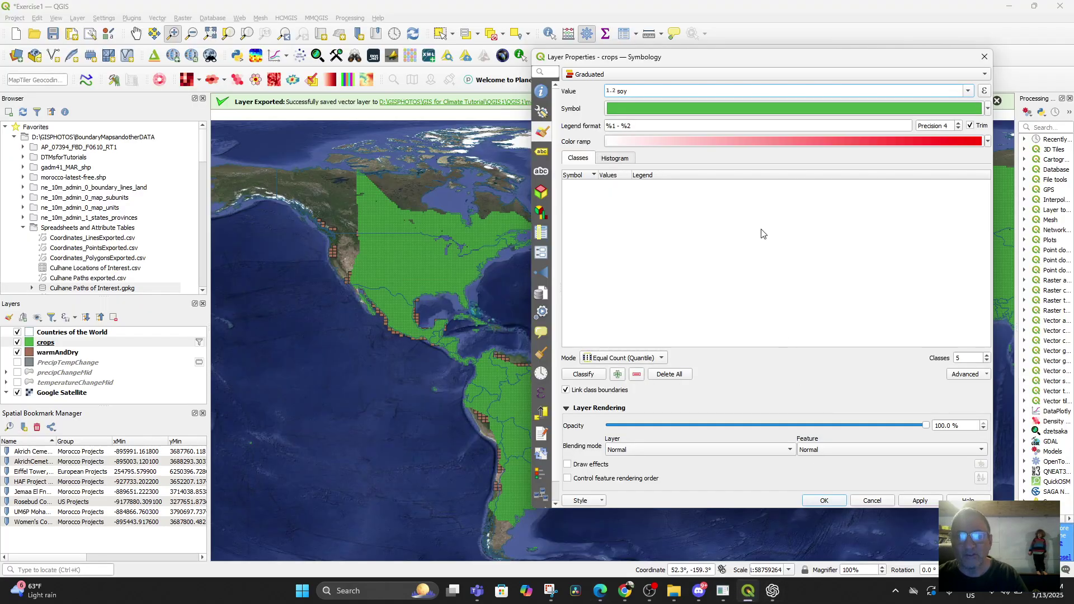
Step: Change the soy color ramp to run from bright green #43ff56 to dark green #014918
click(697, 141)
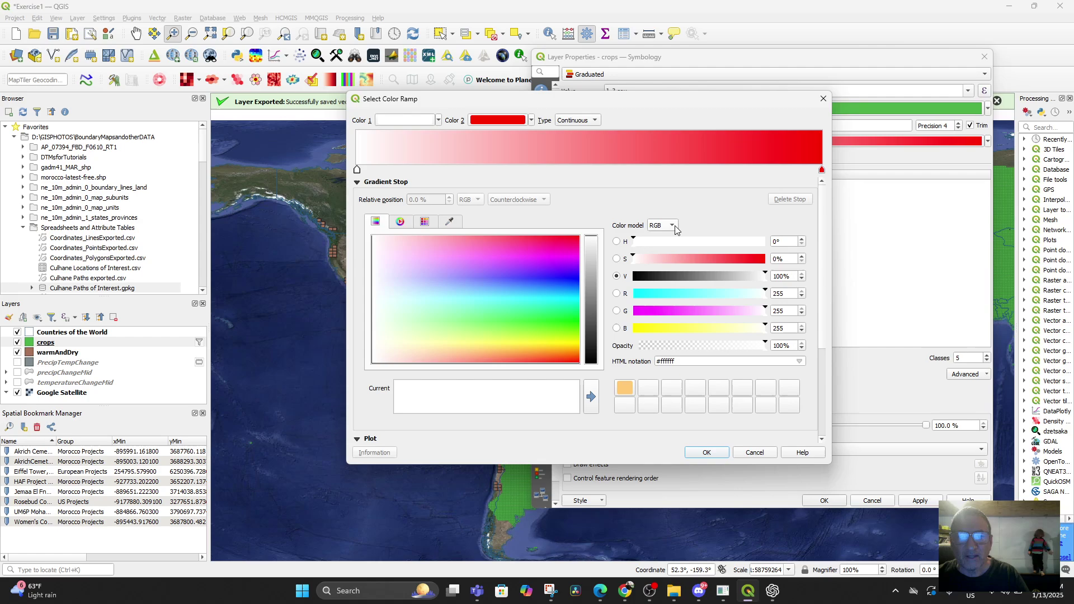
click(418, 123)
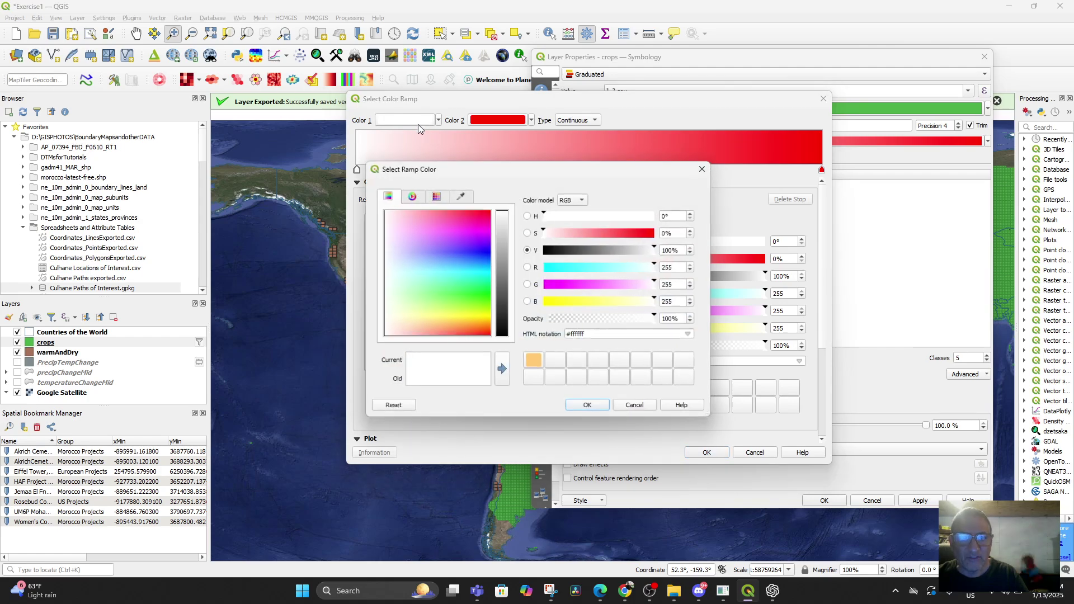
drag(473, 290, 454, 302)
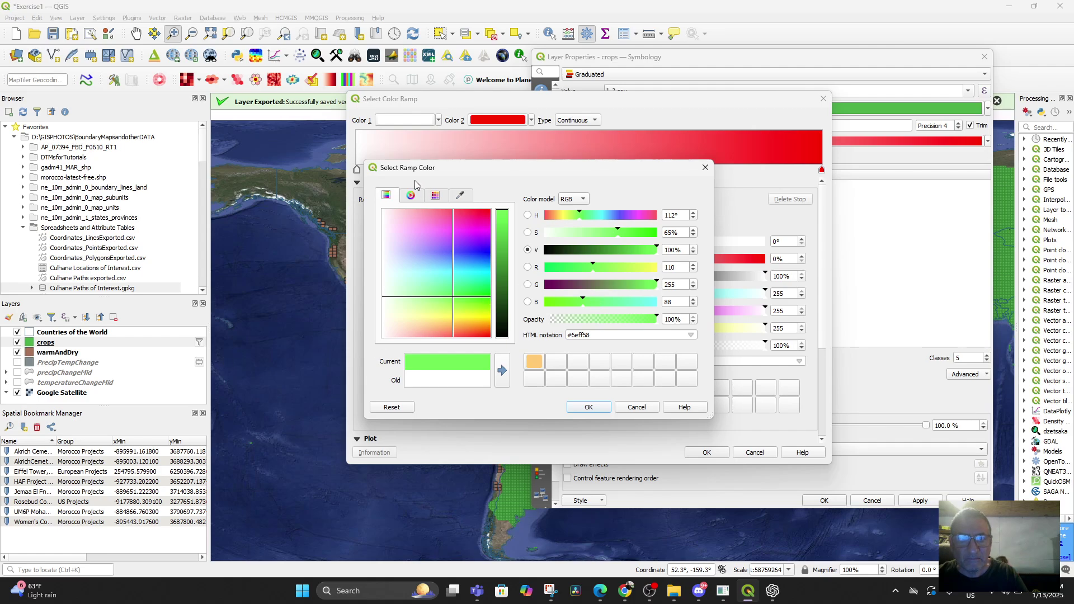
click(462, 291)
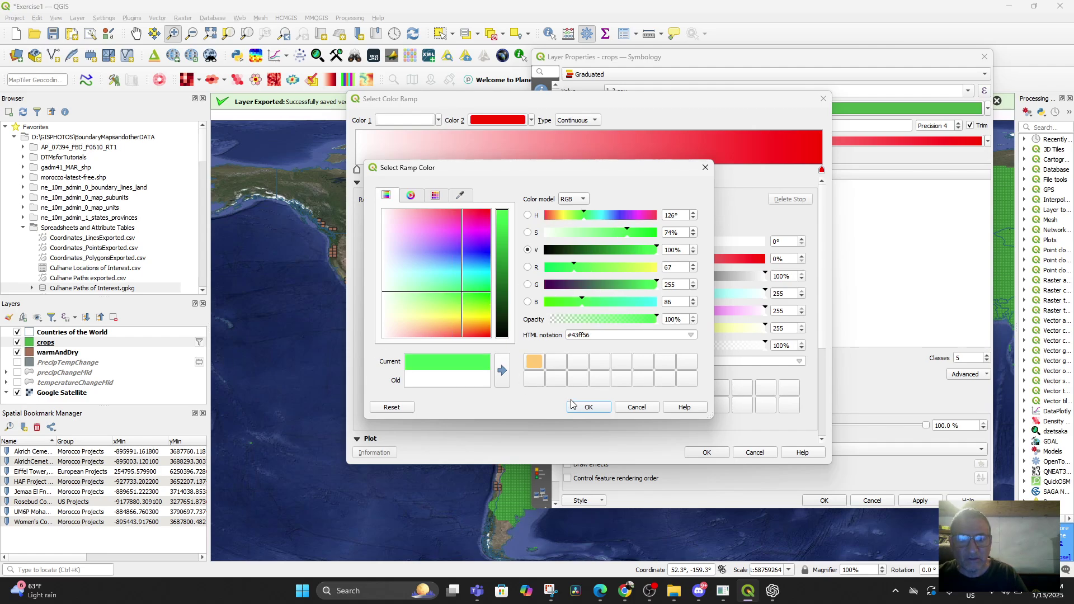
click(587, 407)
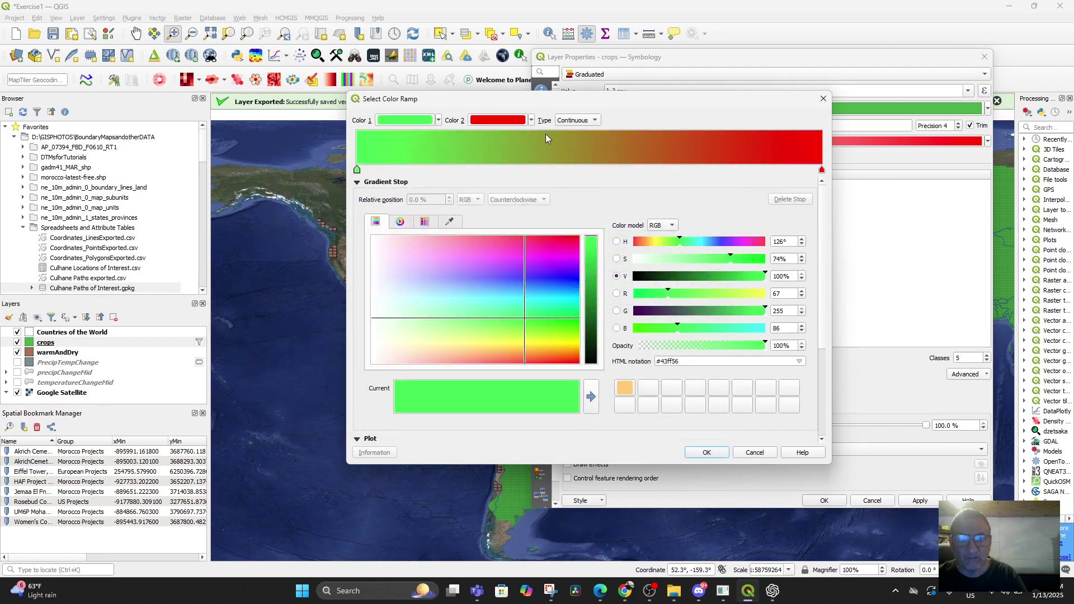
click(822, 171)
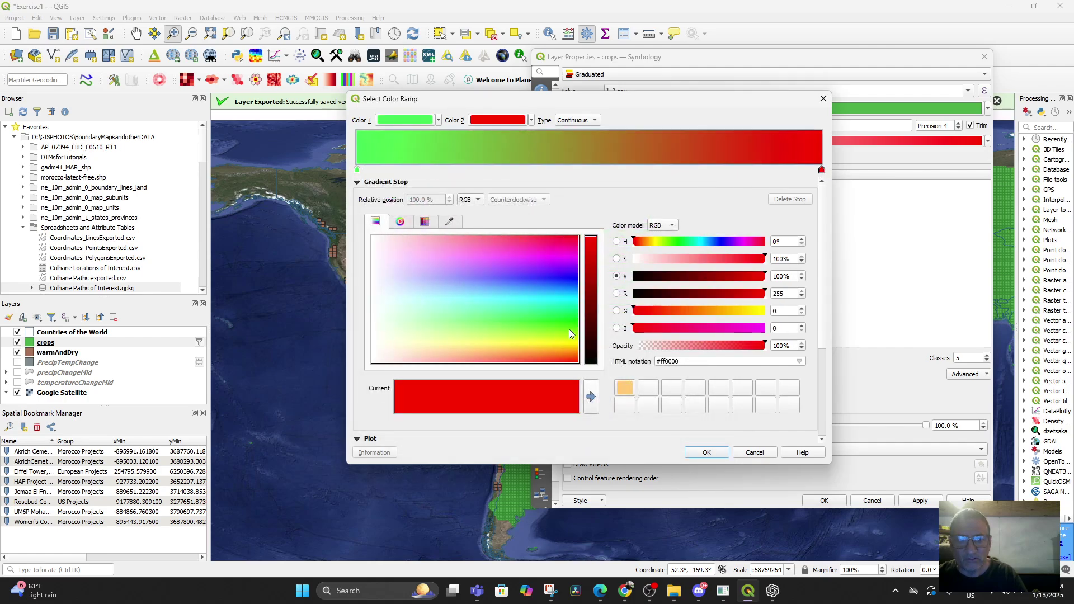
mouse_move(569, 331)
mouse_down()
mouse_move(542, 334)
mouse_move(530, 321)
mouse_move(566, 305)
mouse_move(588, 316)
mouse_move(587, 332)
mouse_up()
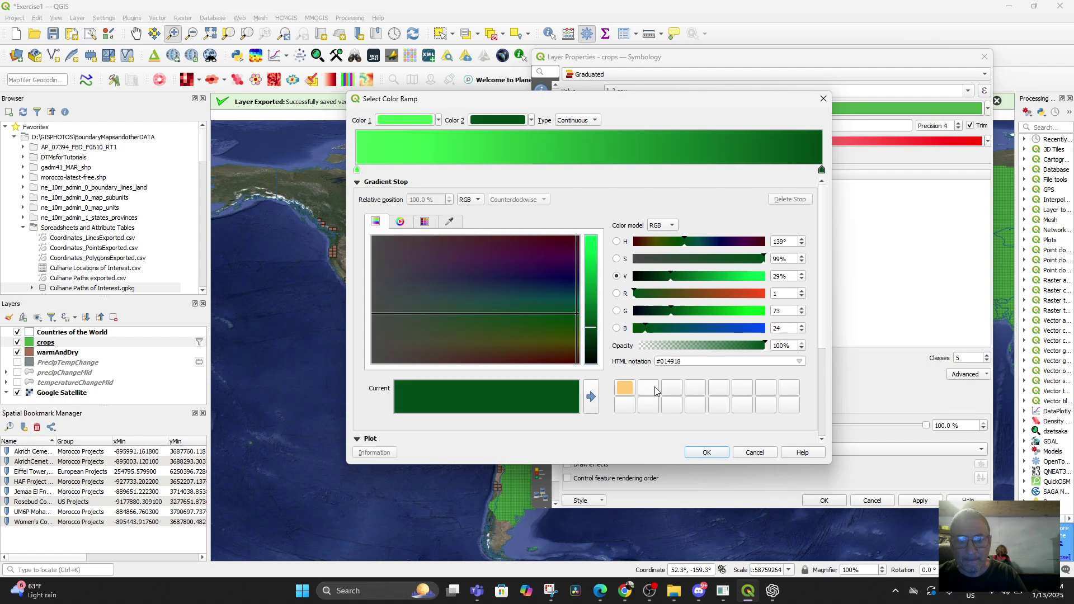
click(703, 453)
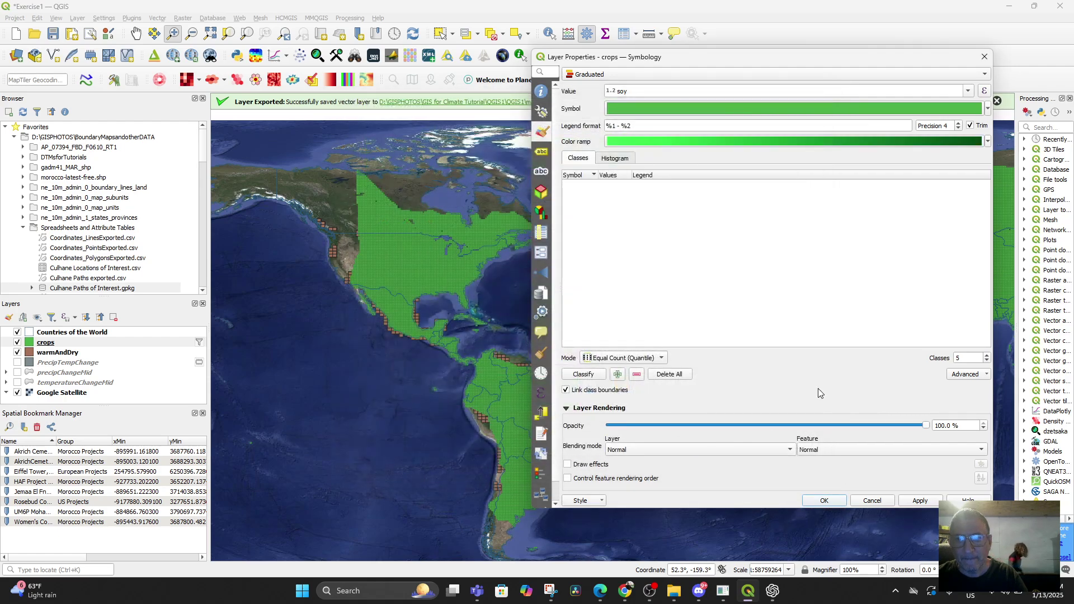
Step: Darken the color ramp's starting green to a medium shade, set its end color to #013210, and apply the symbology
click(839, 146)
click(592, 335)
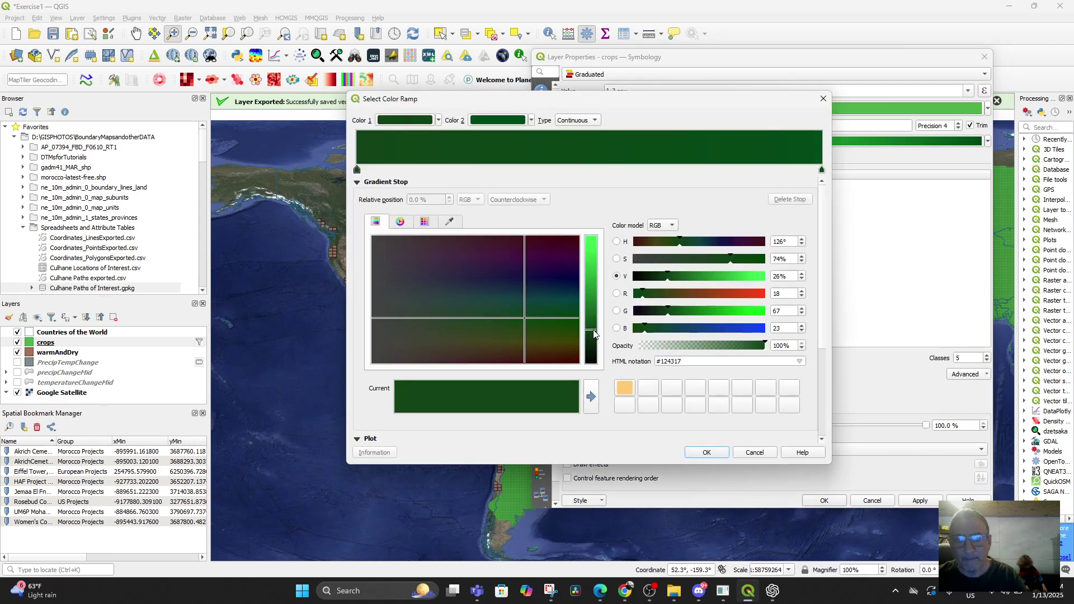
drag(594, 334, 600, 278)
click(822, 170)
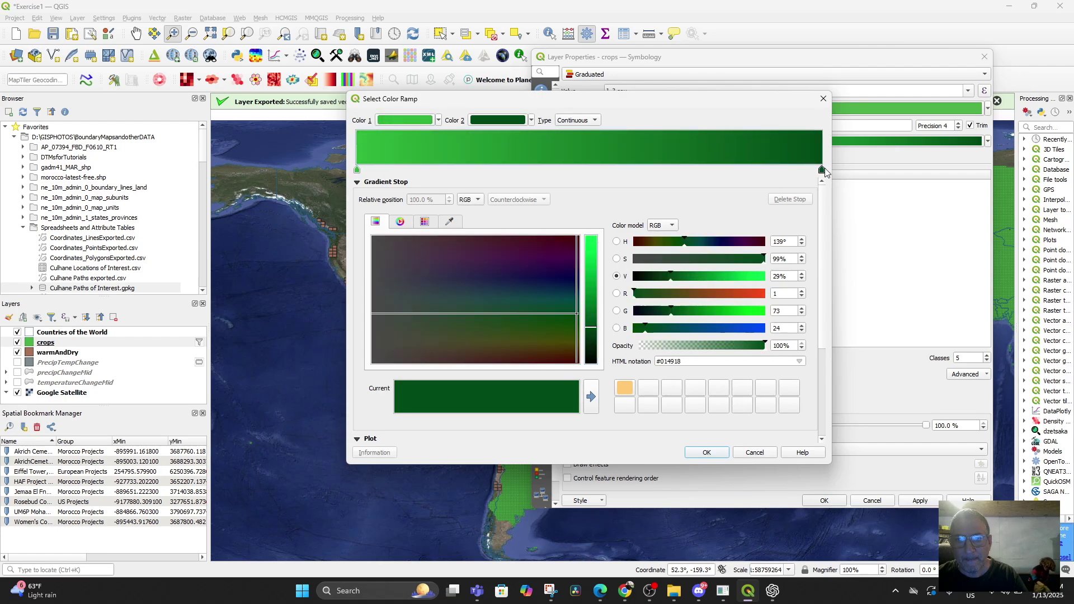
click(594, 339)
click(594, 341)
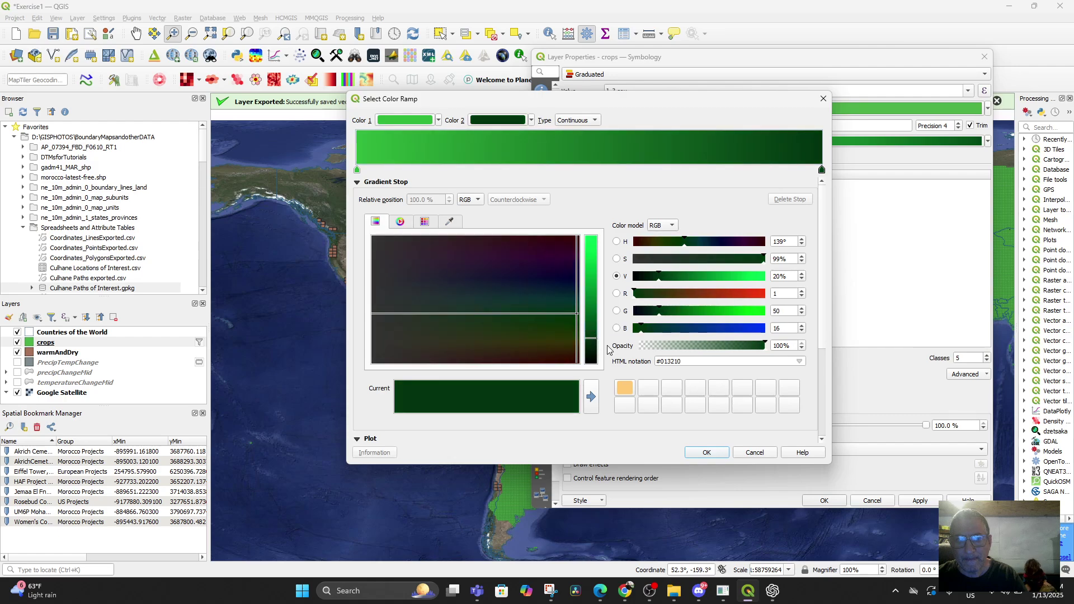
click(707, 452)
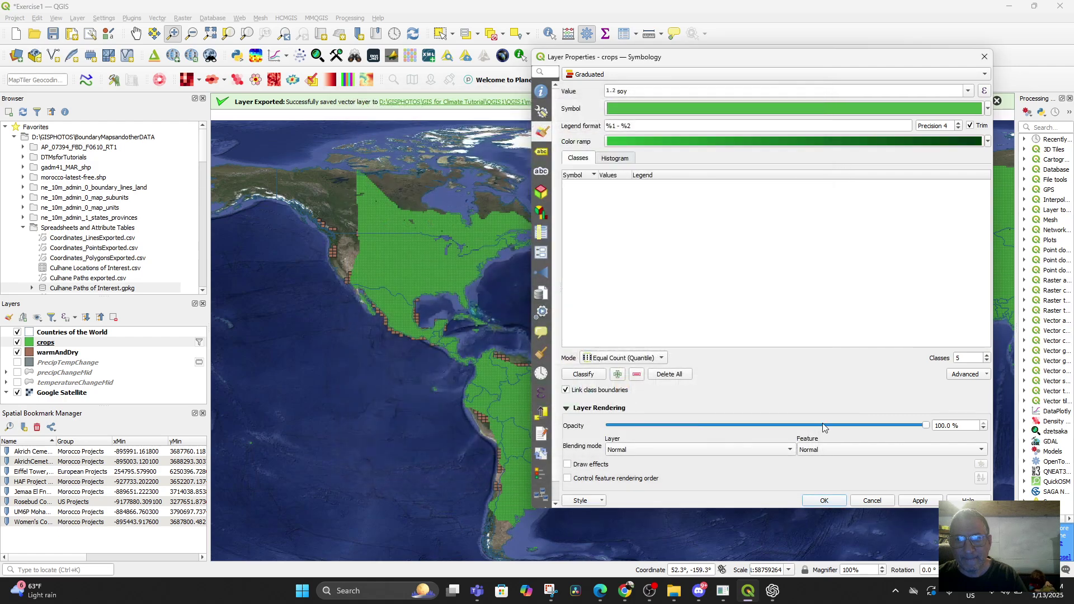
click(919, 501)
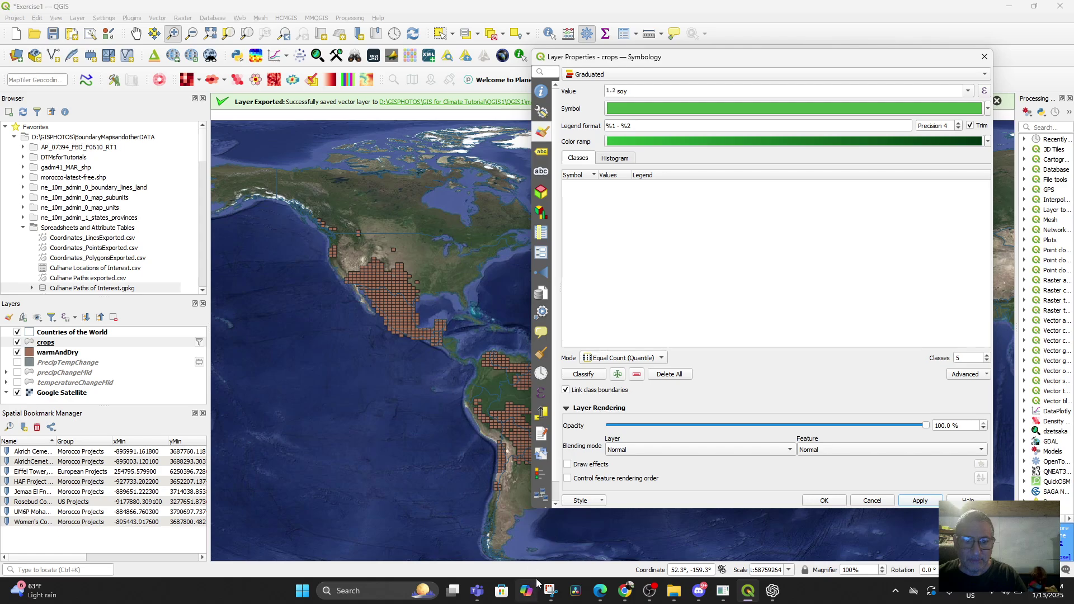
Step: Classify soy into five Equal Count (Quantile) classes, check the PDF's remaining symbol instructions, and return to QGIS
click(587, 375)
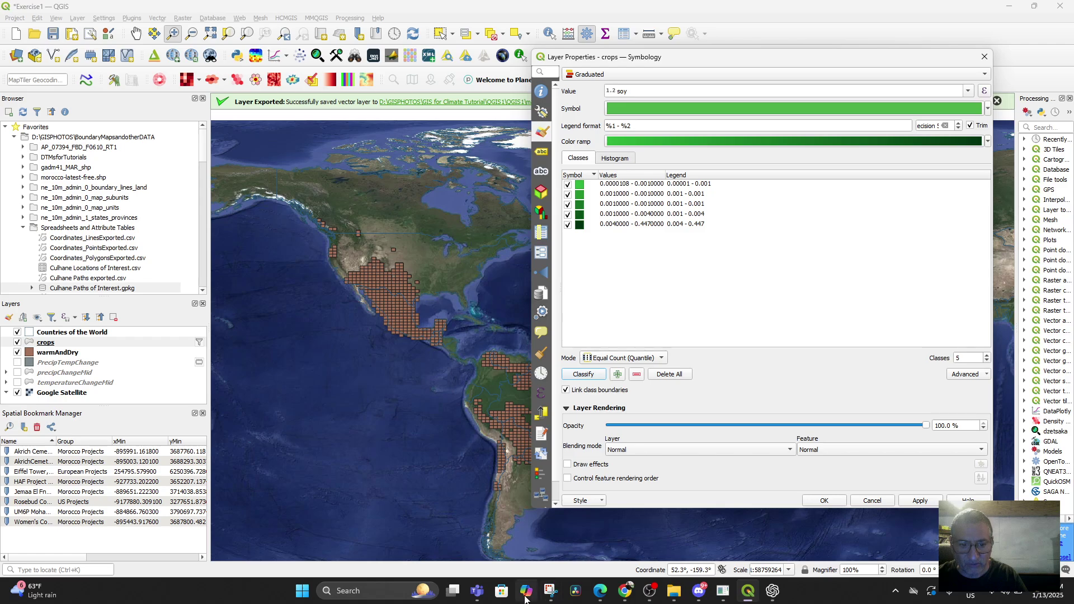
click(601, 592)
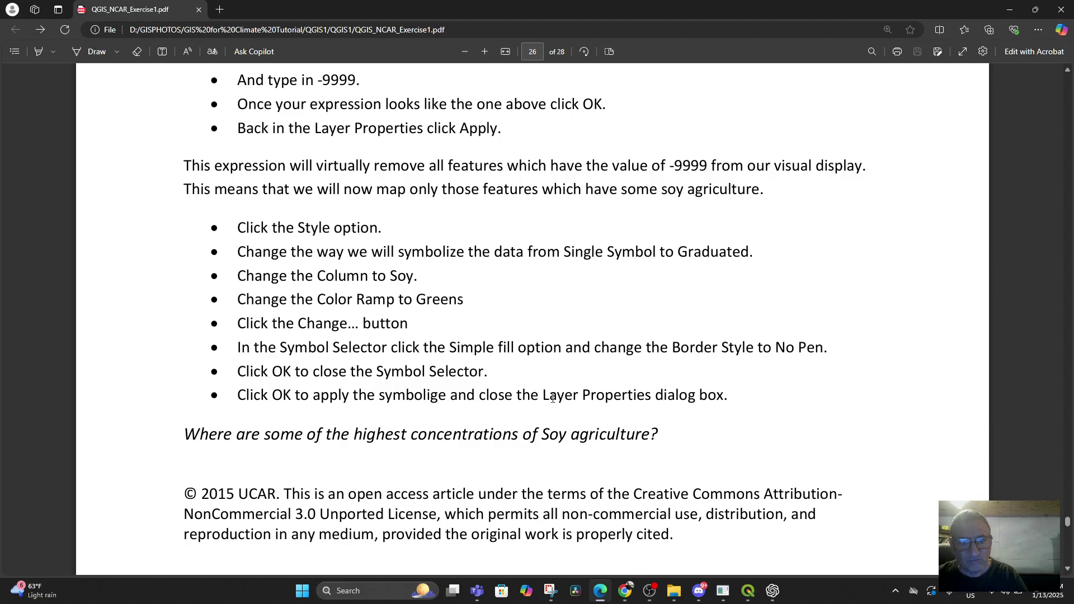
scroll(495, 314, down, 1)
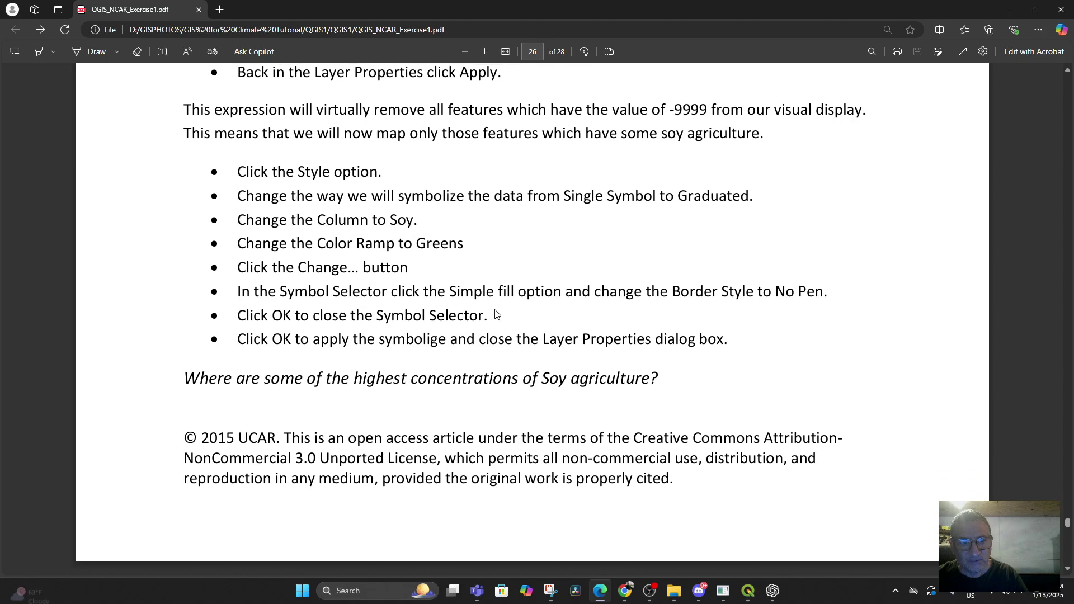
click(749, 590)
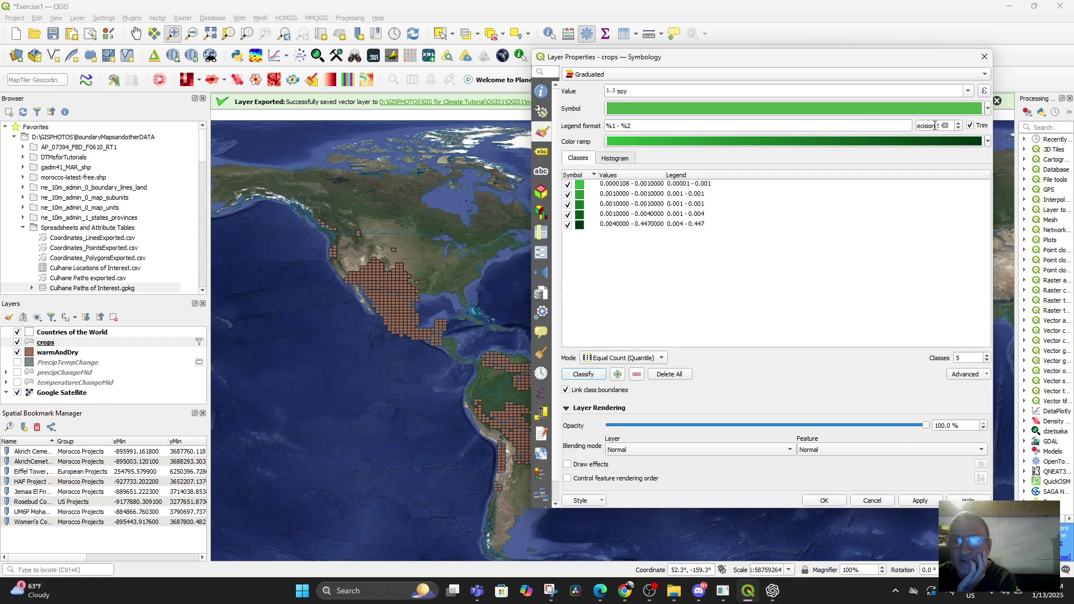
Step: Change the soy classification mode to Natural Breaks (Jenks) and accept the layer properties
click(621, 359)
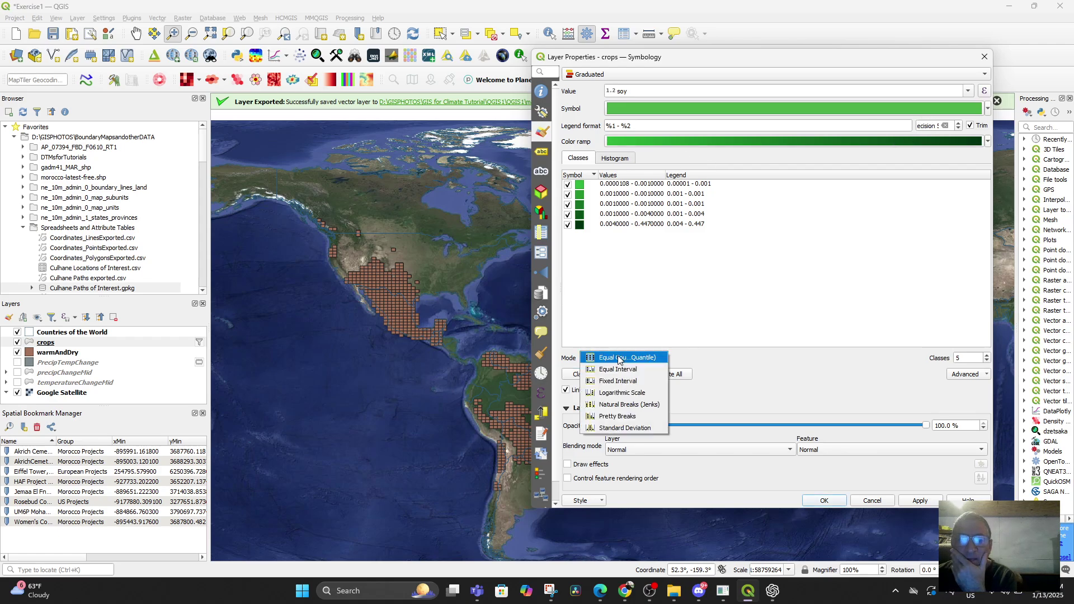
click(629, 404)
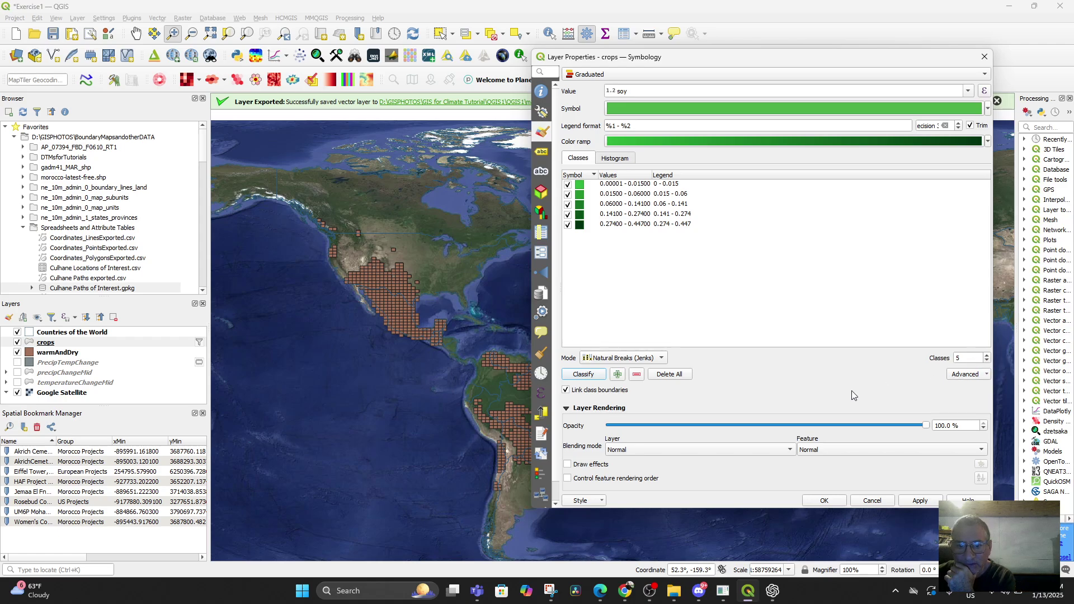
click(837, 501)
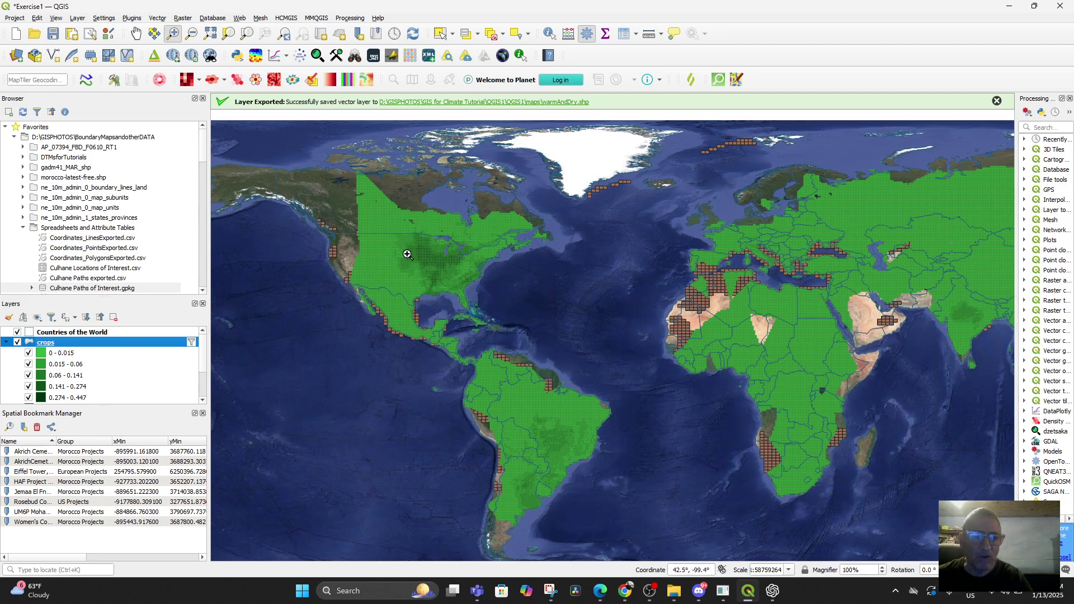
Step: Reopen the crops layer's symbology and add a middle gradient stop at about 44% of the color ramp
scroll(92, 384, down, 2)
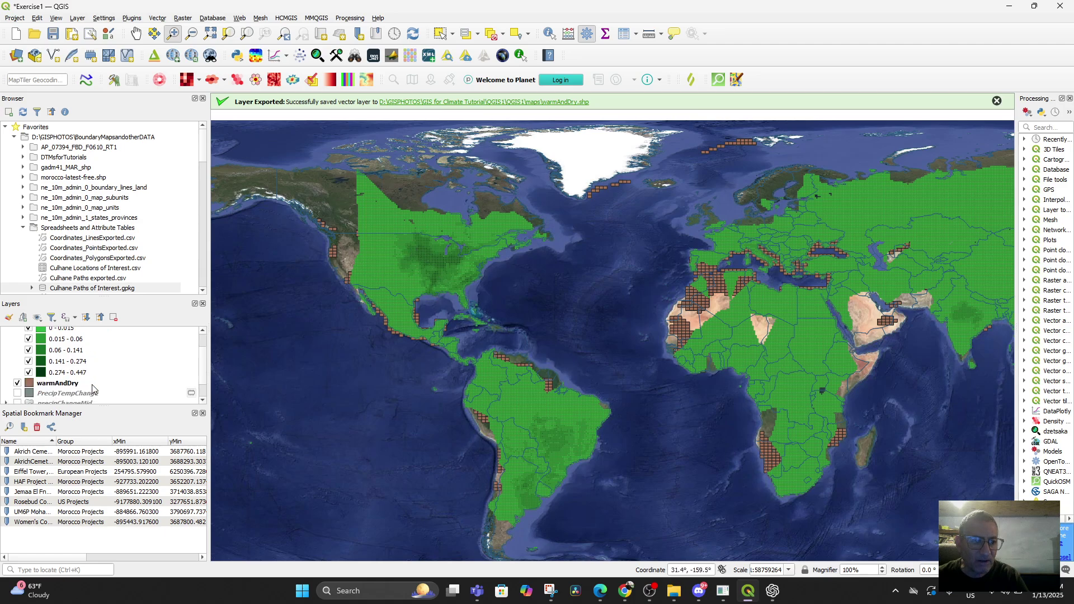
scroll(93, 384, up, 2)
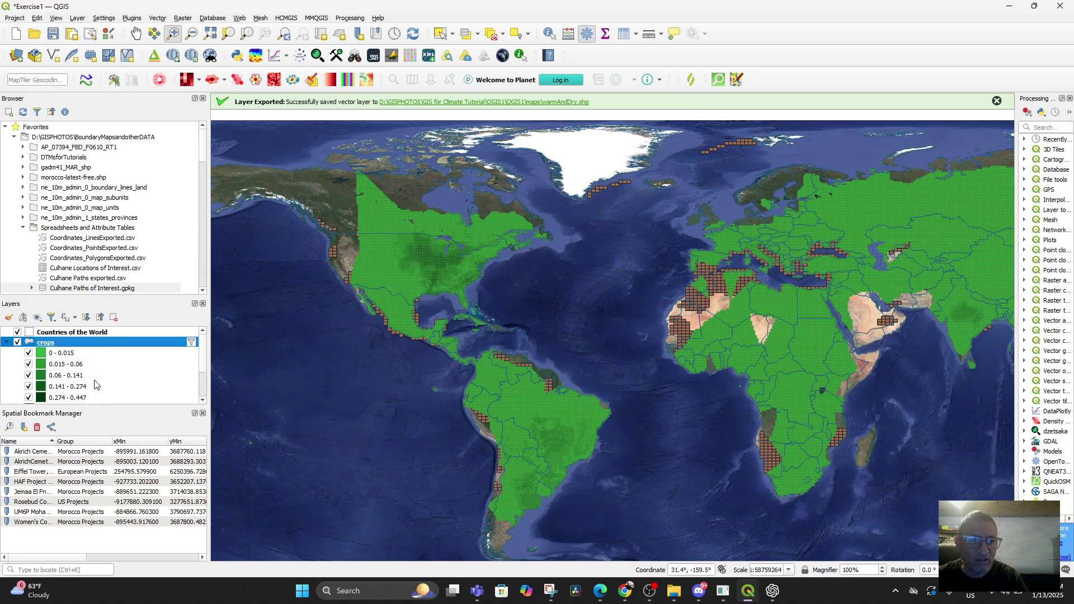
click(70, 354)
click(51, 343)
double_click(55, 344)
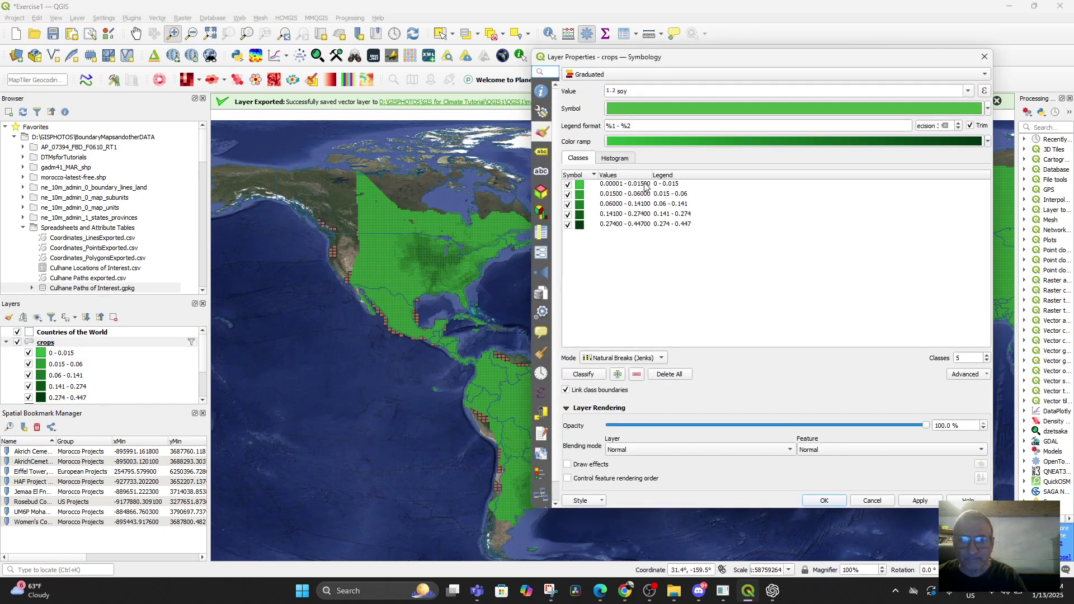
click(702, 140)
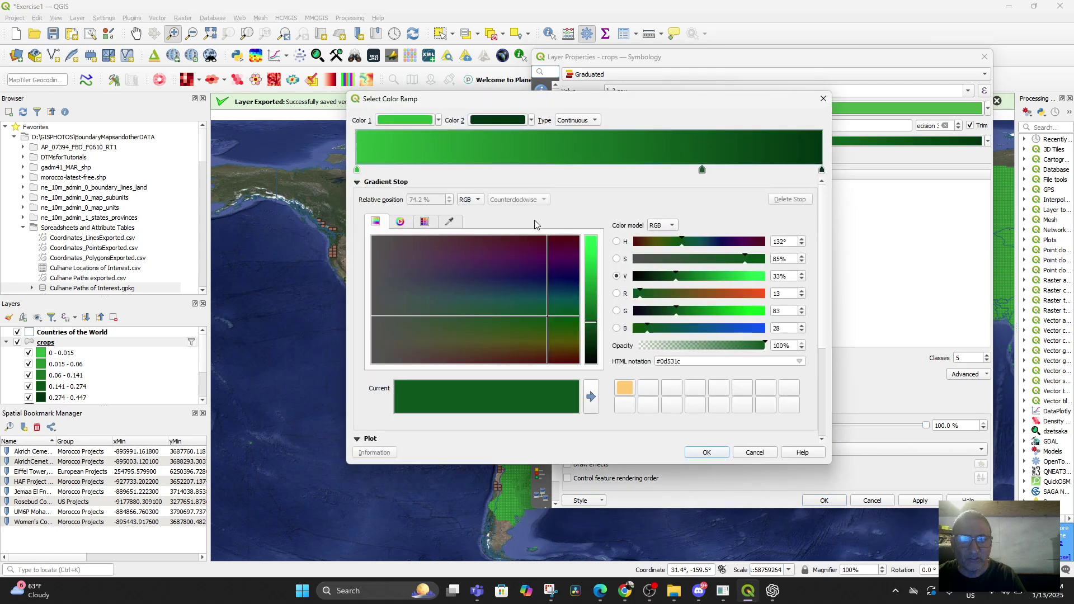
drag(702, 174, 562, 178)
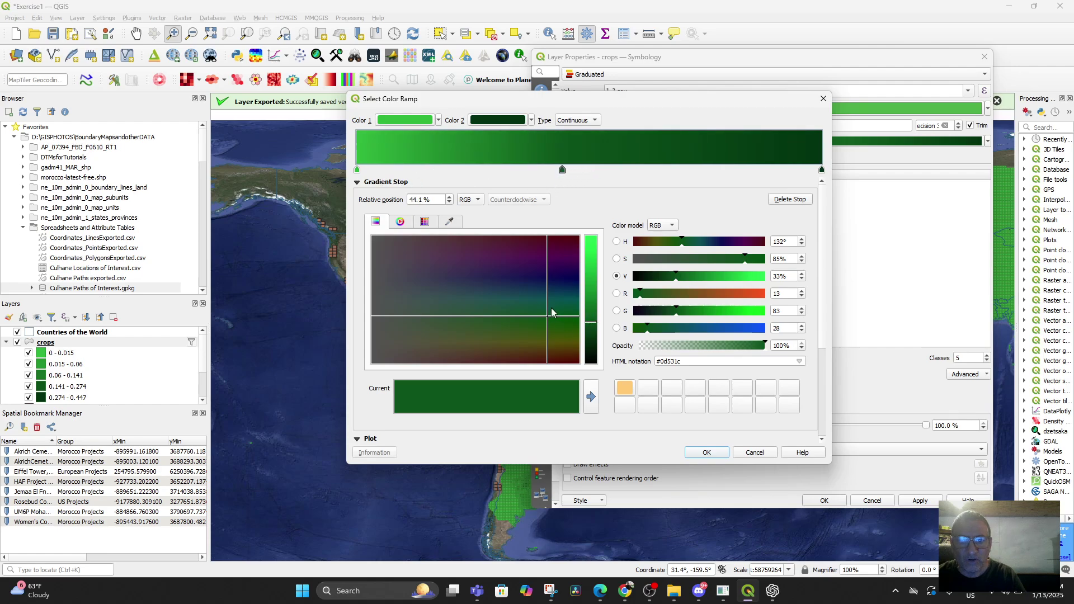
Step: Recolor the ramp's start bright yellow-green and its middle stop green #35c83c, then apply the symbology and close the properties
click(594, 268)
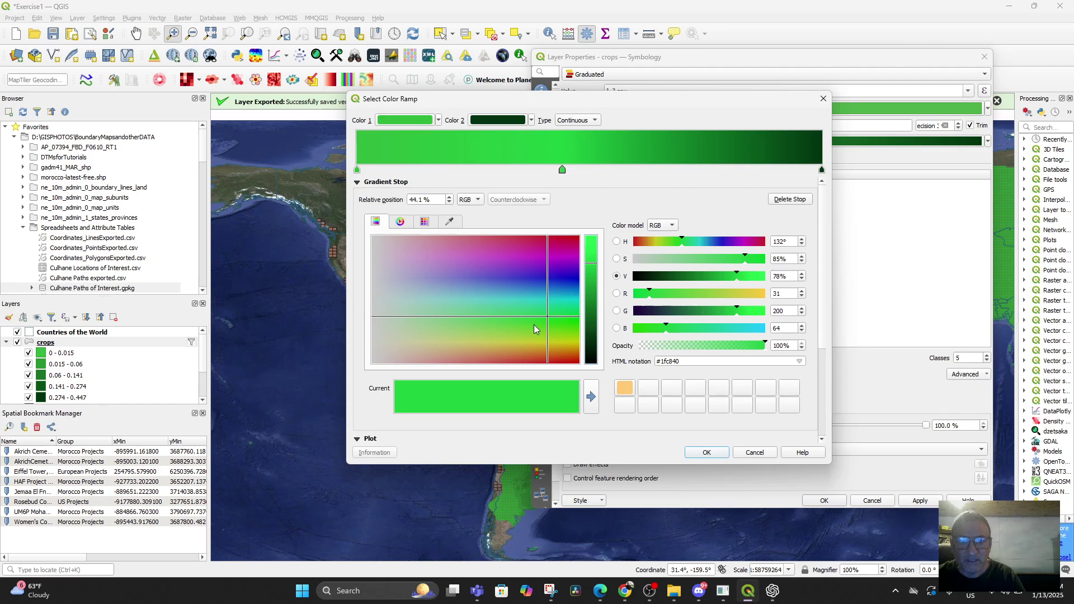
drag(535, 329, 480, 324)
click(358, 169)
click(526, 335)
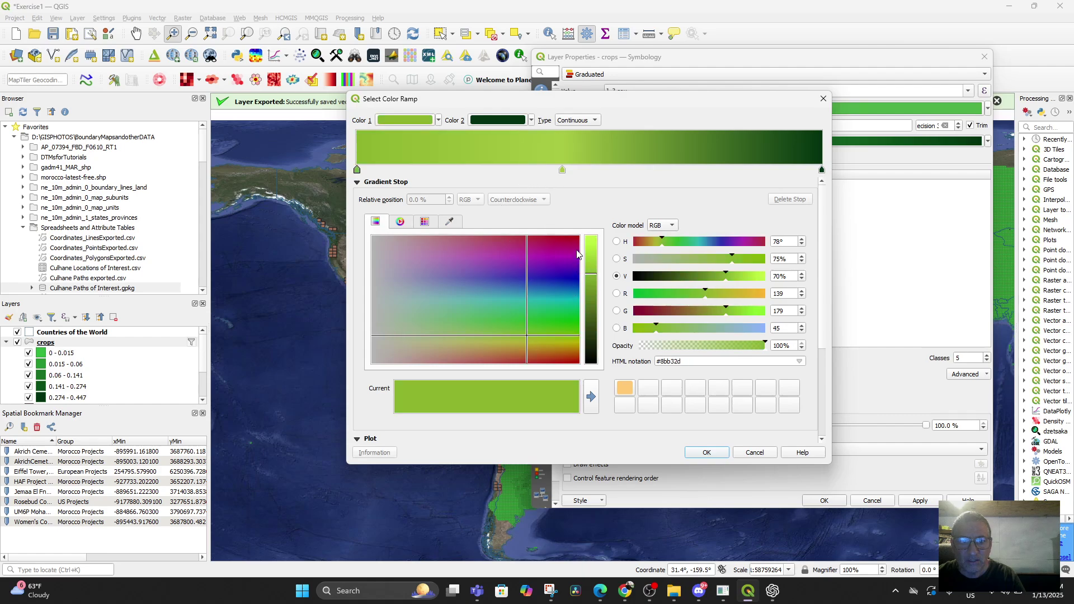
click(594, 241)
click(564, 170)
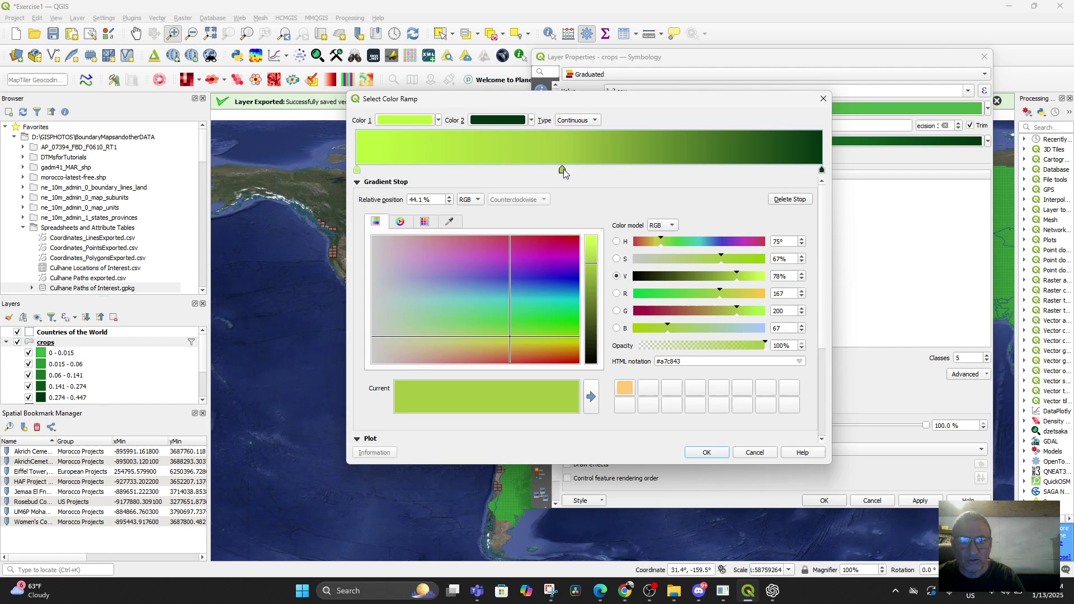
click(525, 321)
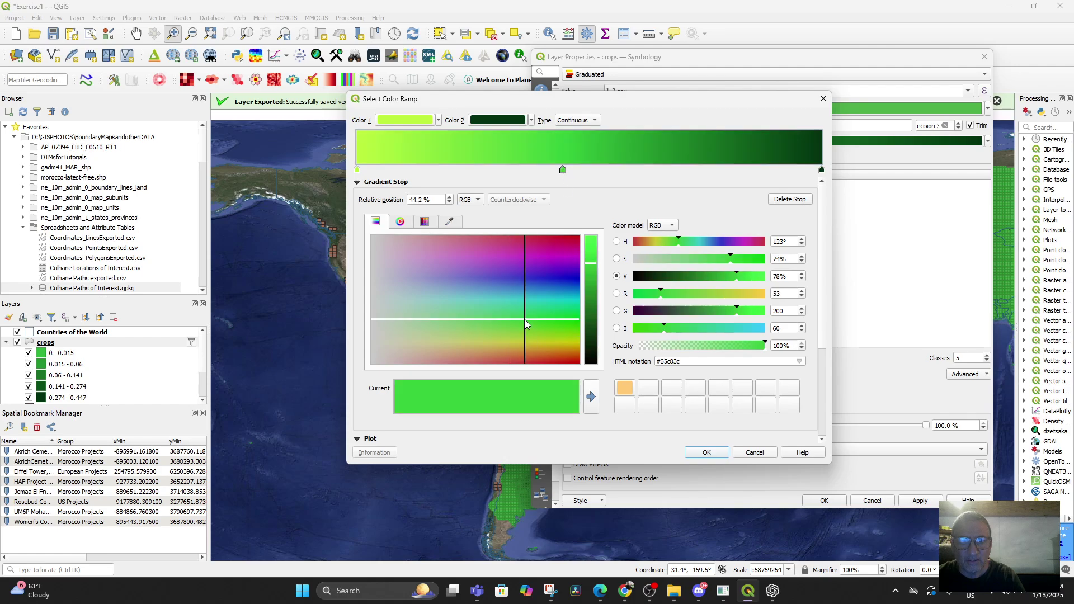
click(703, 452)
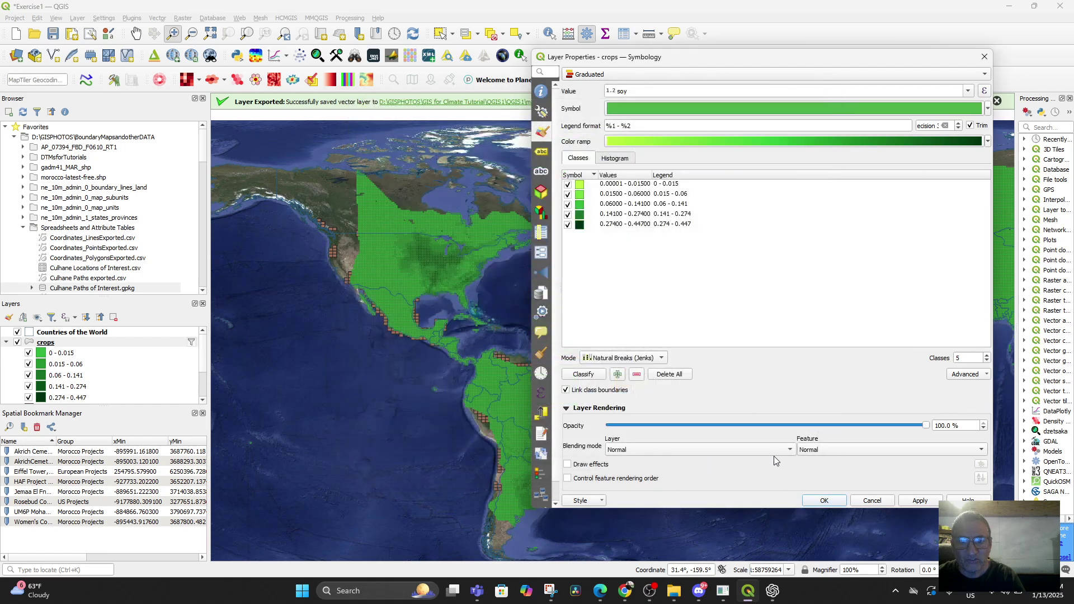
click(919, 500)
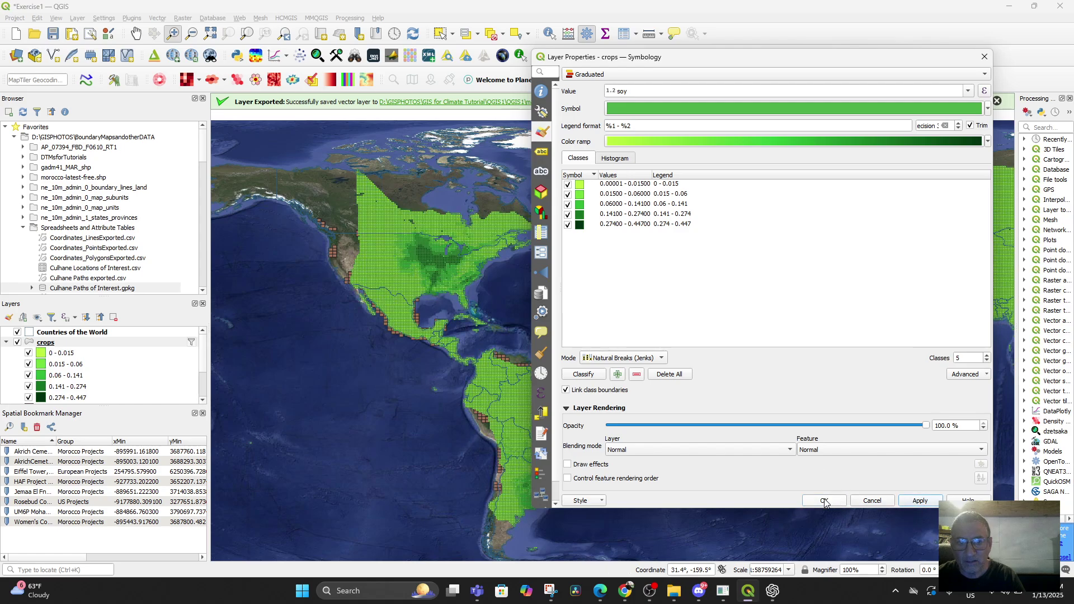
click(824, 499)
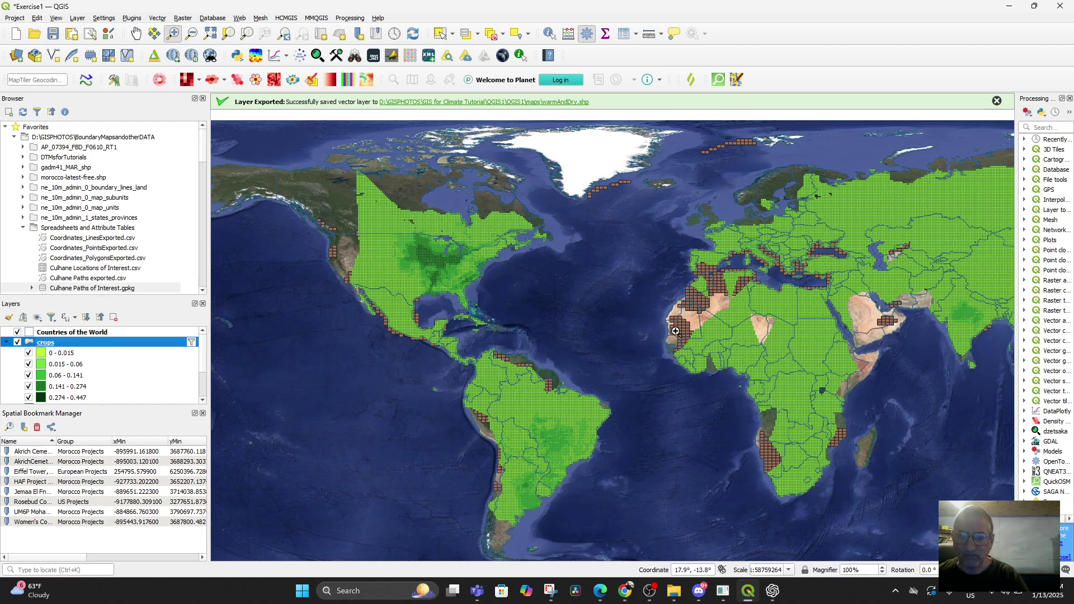
Step: Examine the darkest green soy cells across the central and eastern United States on the map
scroll(709, 337, up, 1)
scroll(709, 337, down, 2)
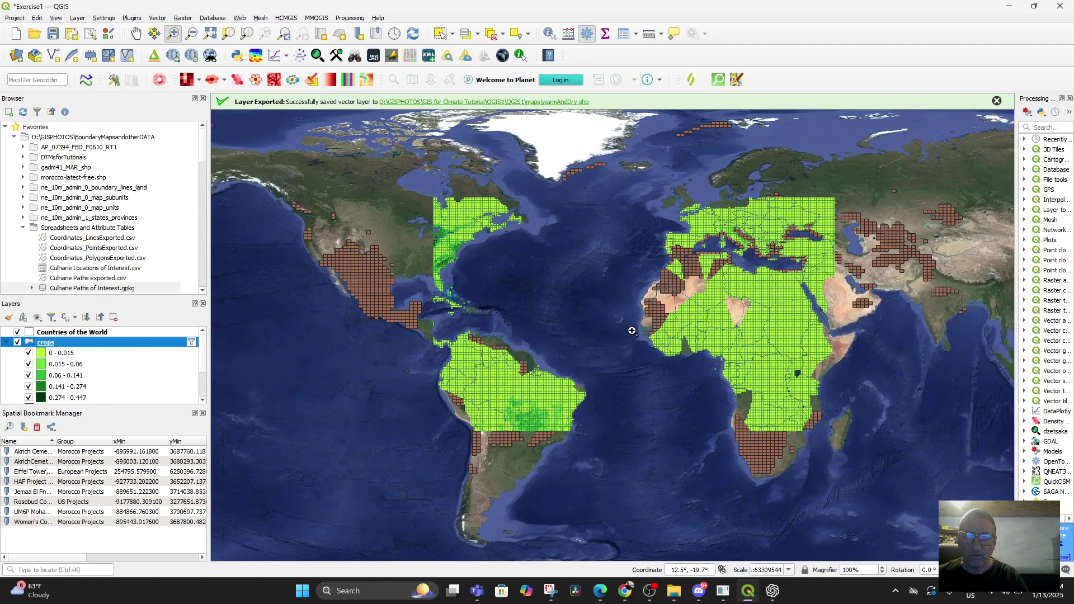
scroll(501, 297, up, 3)
drag(502, 297, 833, 426)
scroll(834, 427, up, 1)
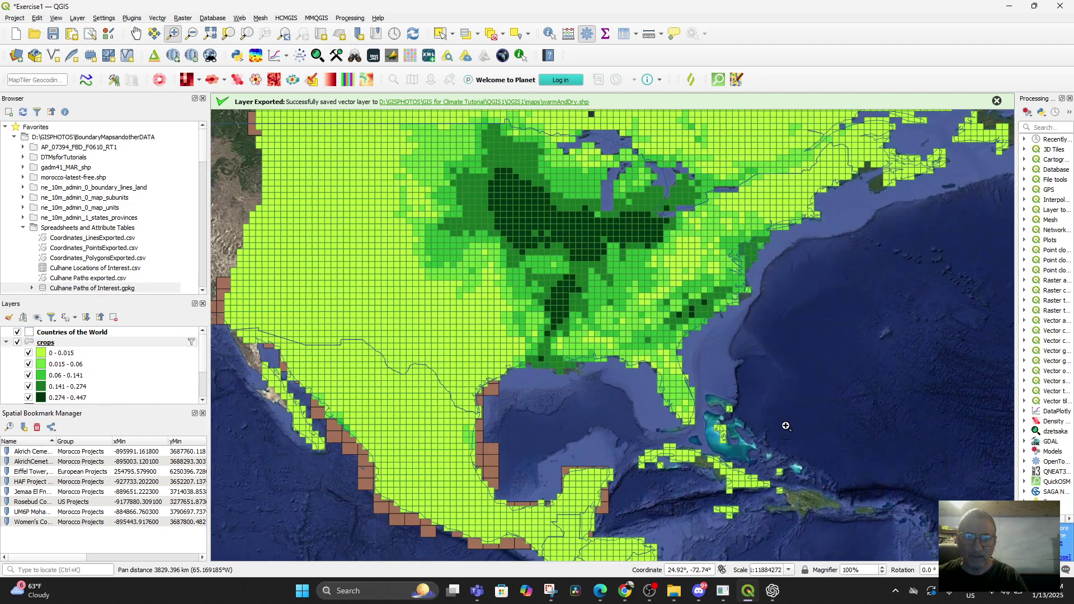
drag(914, 388, 539, 372)
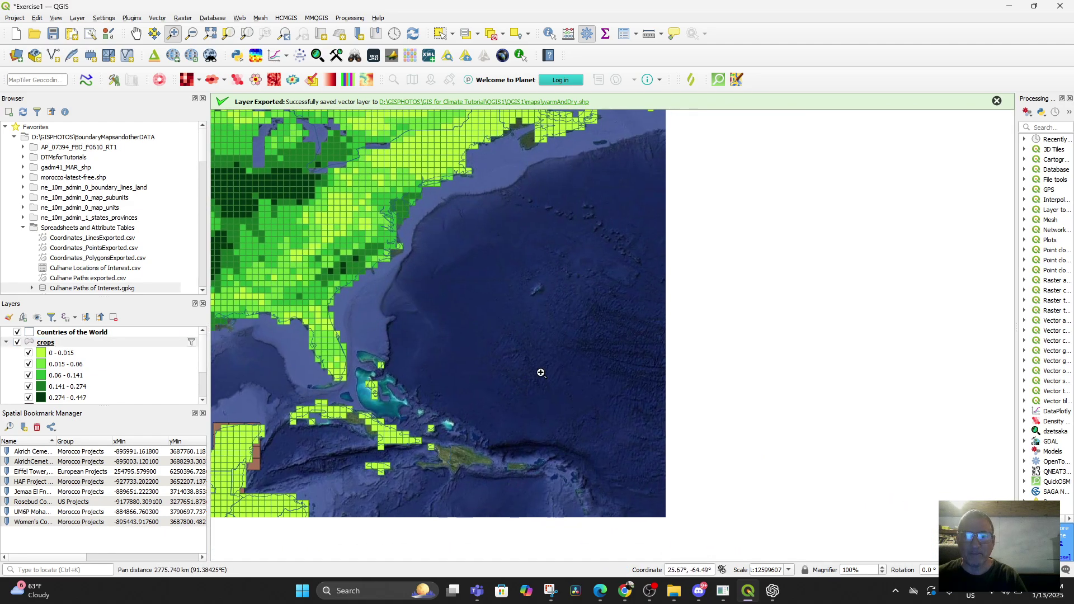
Step: Examine the soy concentrations across India and East Asia on the map
scroll(559, 363, down, 2)
drag(821, 428, 857, 259)
scroll(823, 409, down, 1)
scroll(857, 259, up, 2)
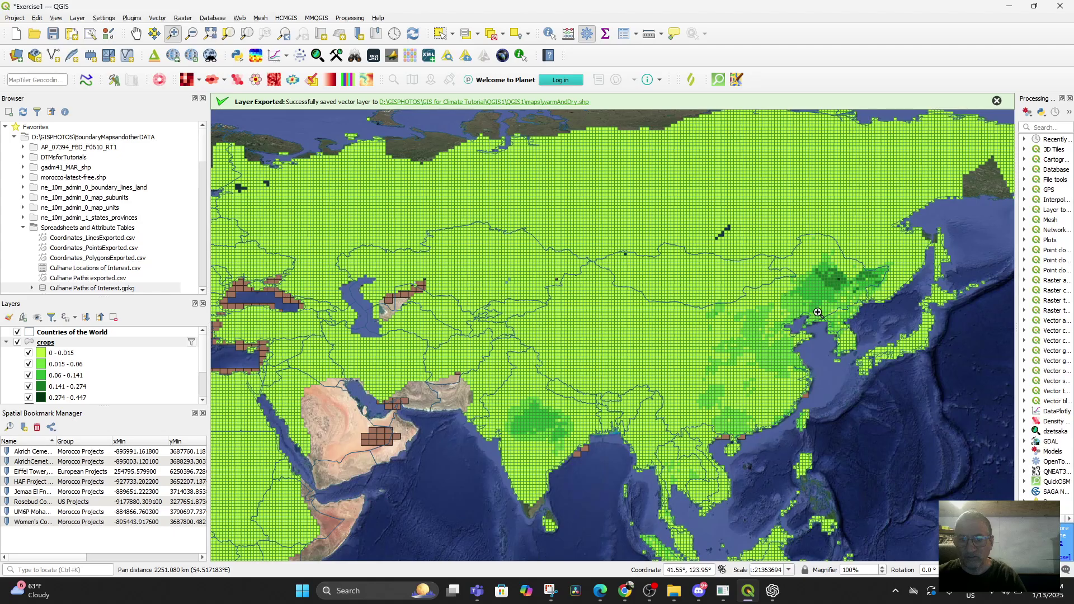
drag(817, 313, 907, 231)
scroll(907, 231, down, 1)
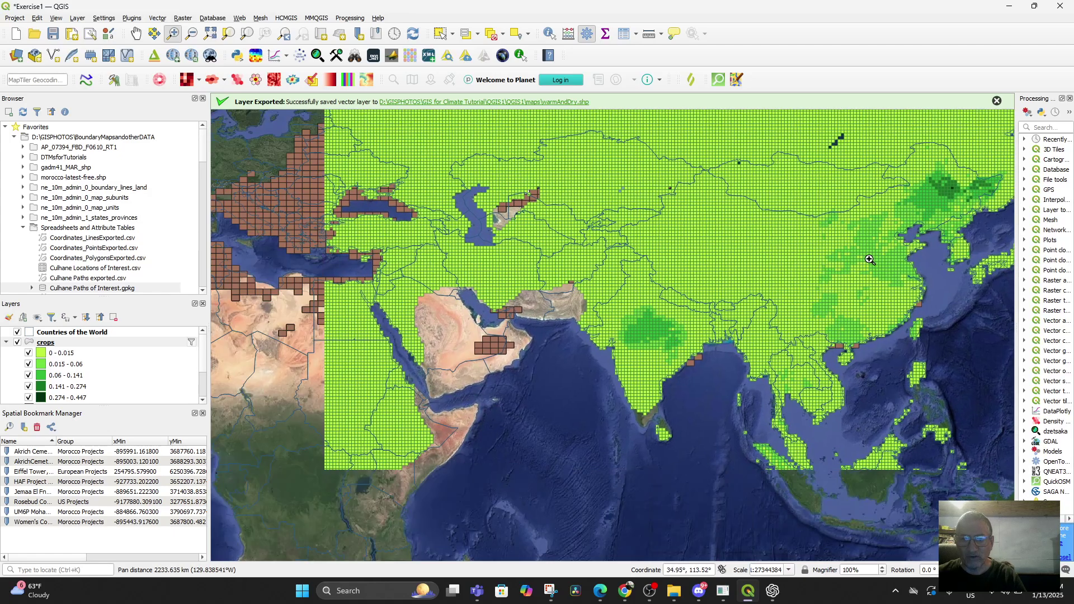
scroll(877, 262, down, 3)
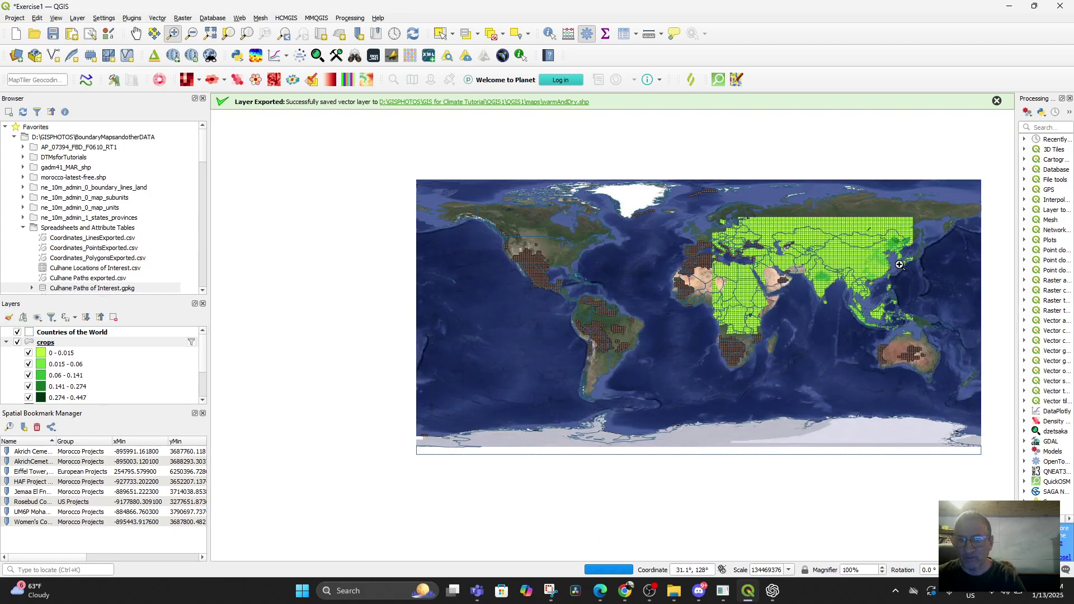
Step: Examine the soy concentrations in South America around Brazil and its southern neighbors
drag(837, 291, 854, 343)
scroll(792, 319, up, 1)
drag(649, 361, 709, 326)
scroll(491, 387, up, 1)
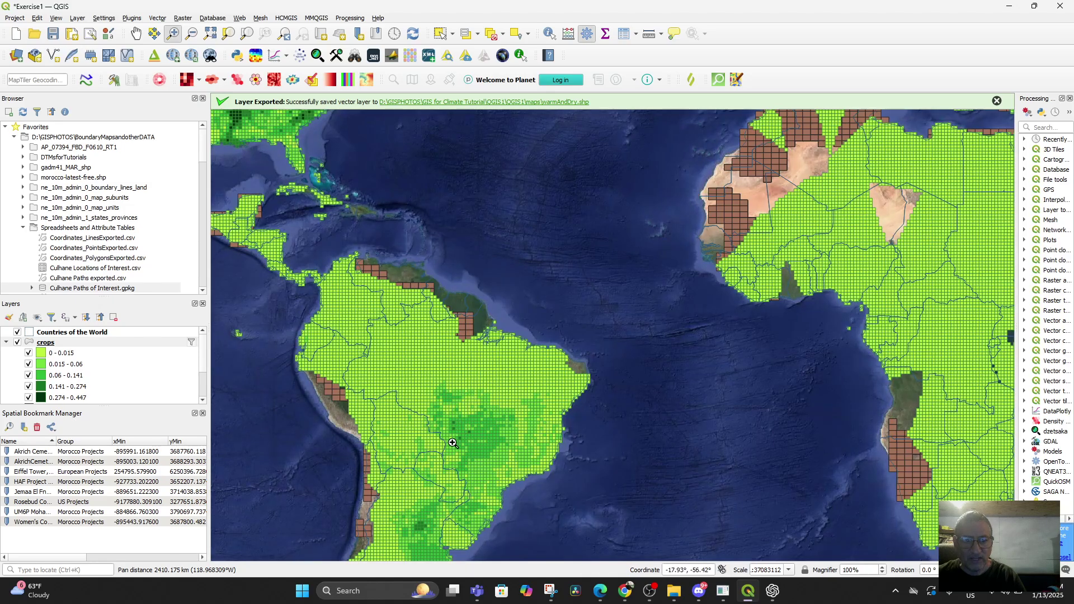
scroll(456, 279, up, 1)
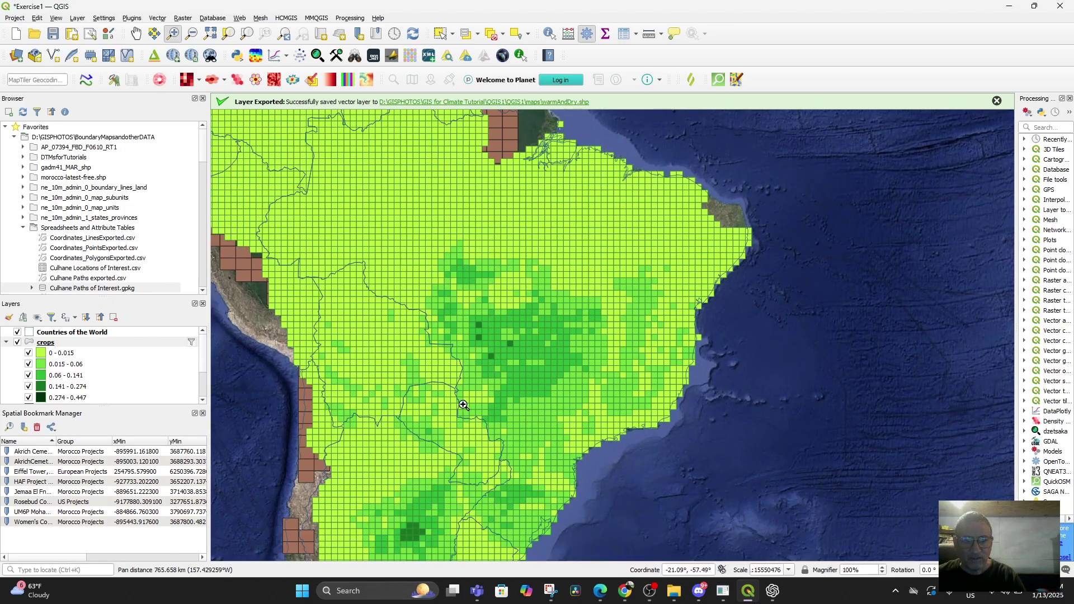
Step: Make Countries of the World the active layer and select Bolivia on the map with Select Features
click(64, 333)
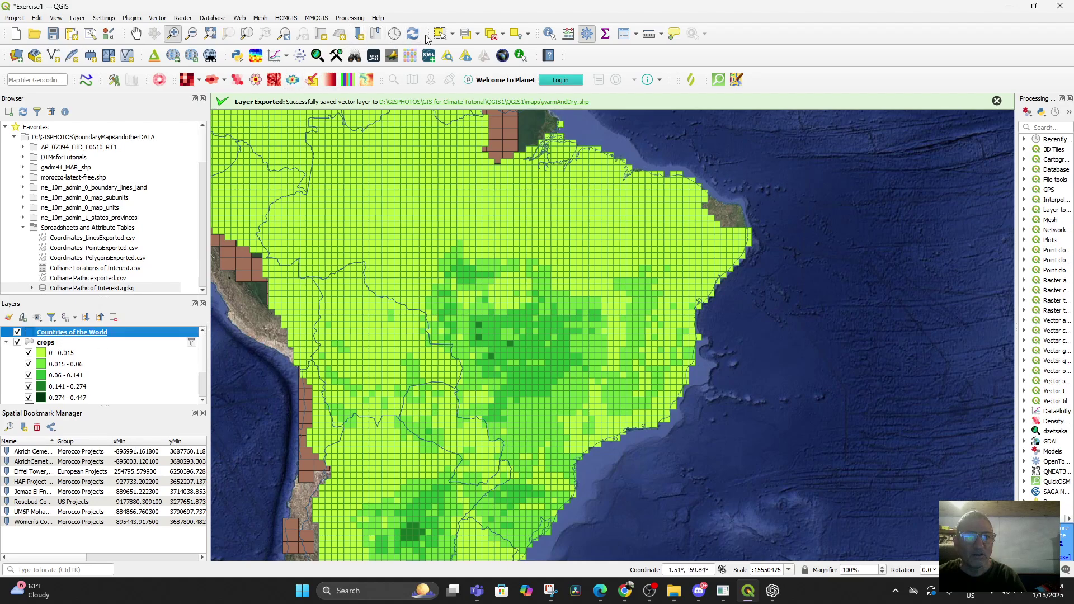
click(454, 37)
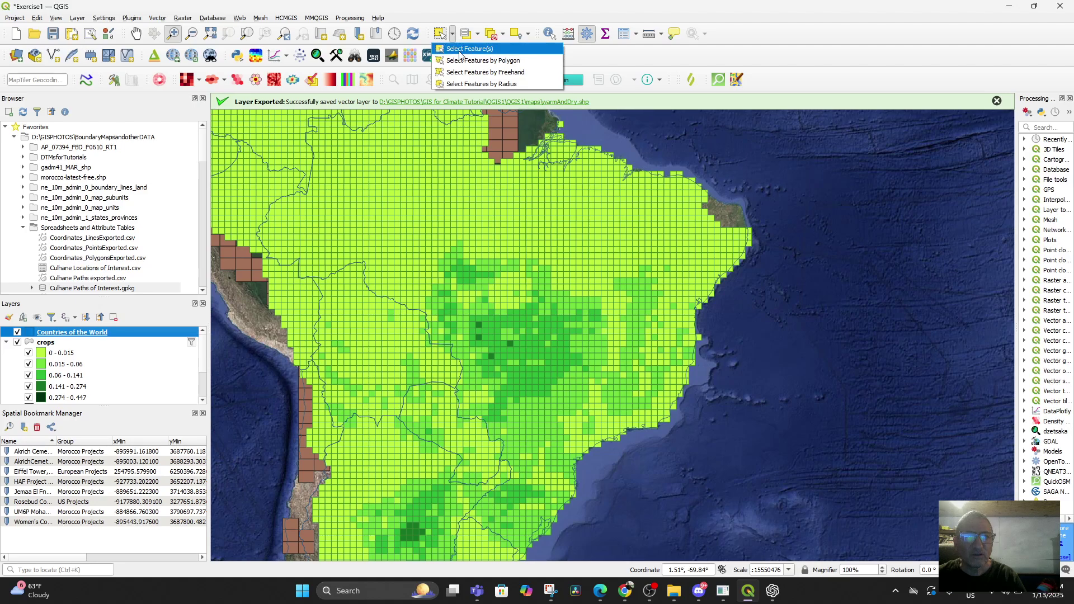
click(493, 45)
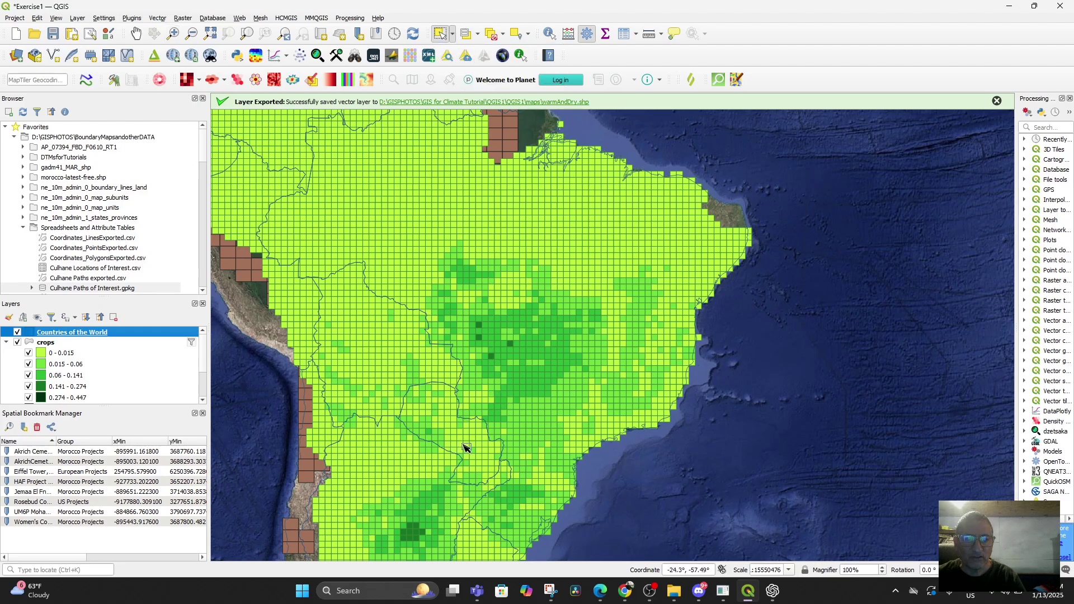
click(394, 370)
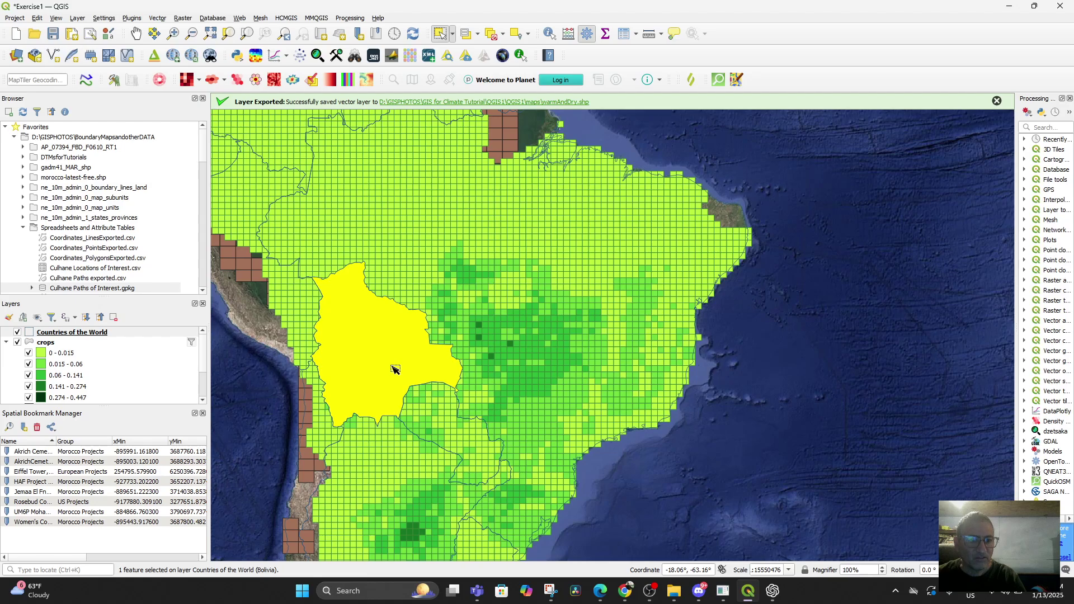
Step: Identify Bolivia, Brazil and Paraguay in the country layer, closing the results after each check
click(549, 34)
click(385, 332)
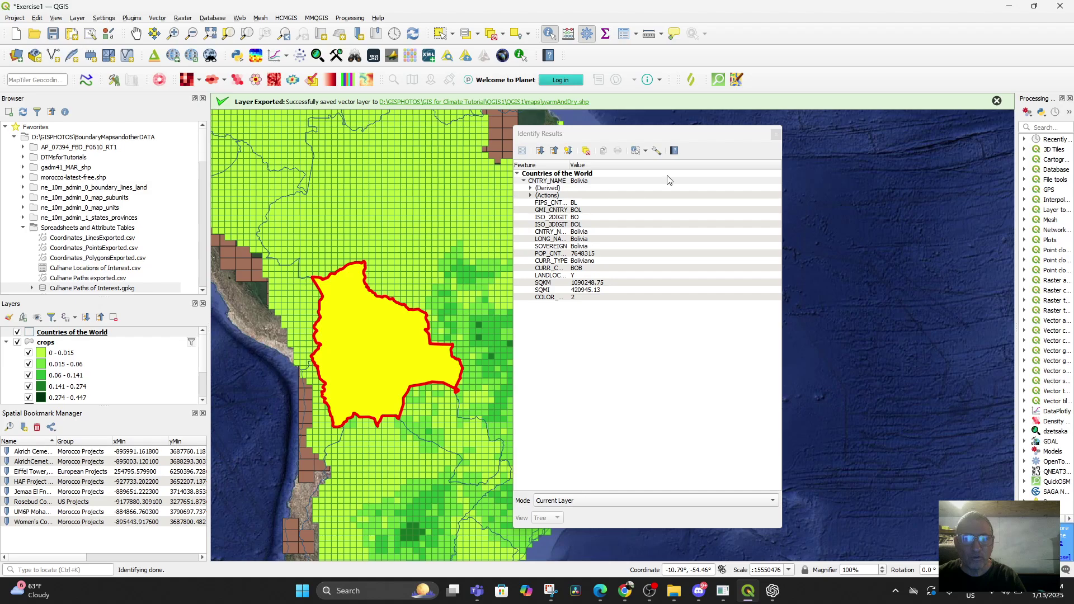
click(775, 134)
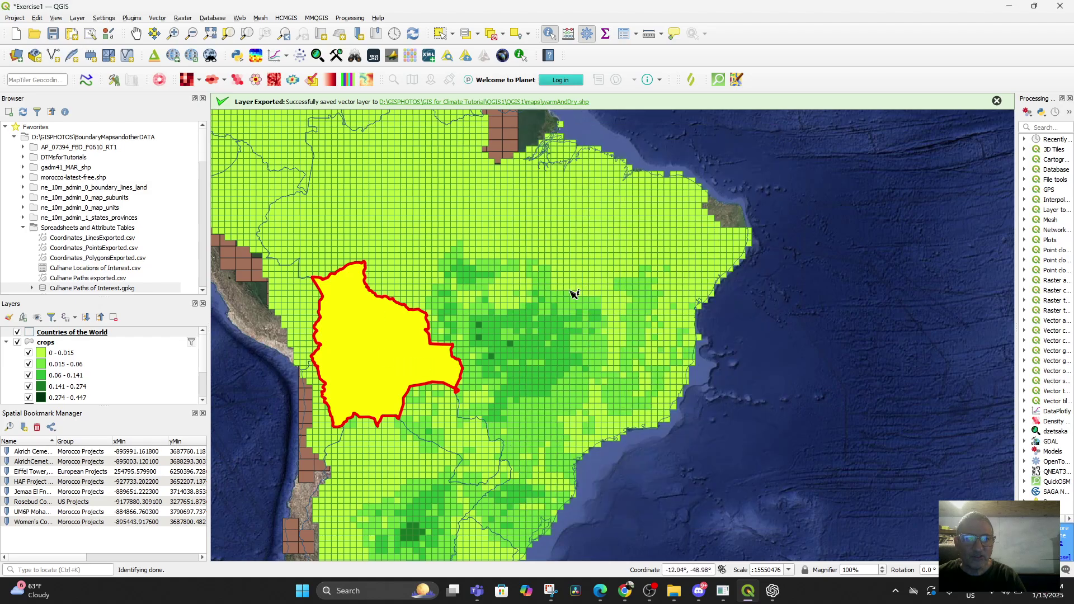
click(500, 363)
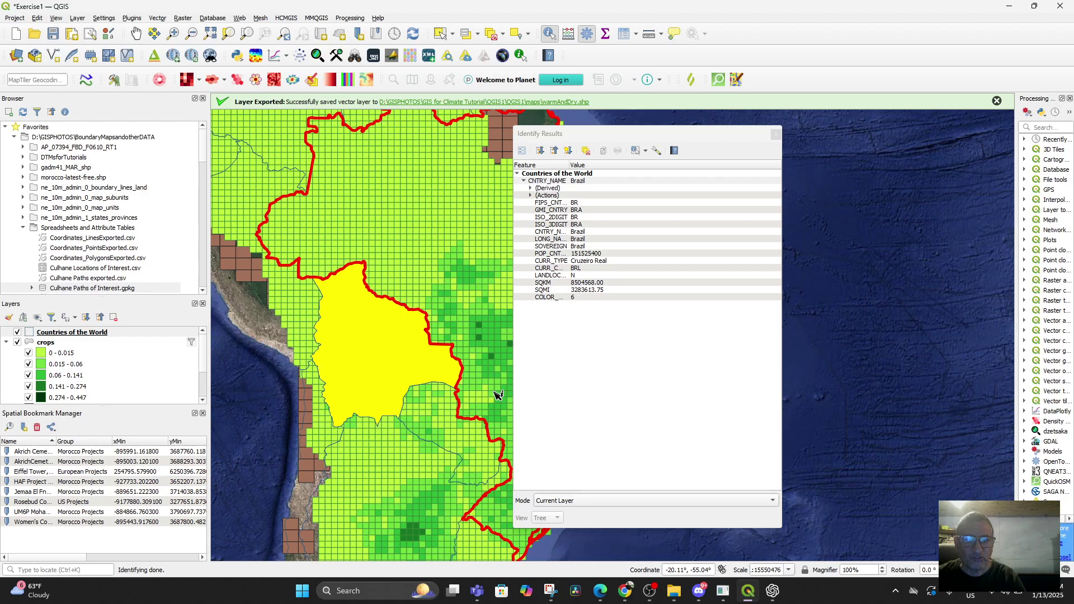
click(779, 138)
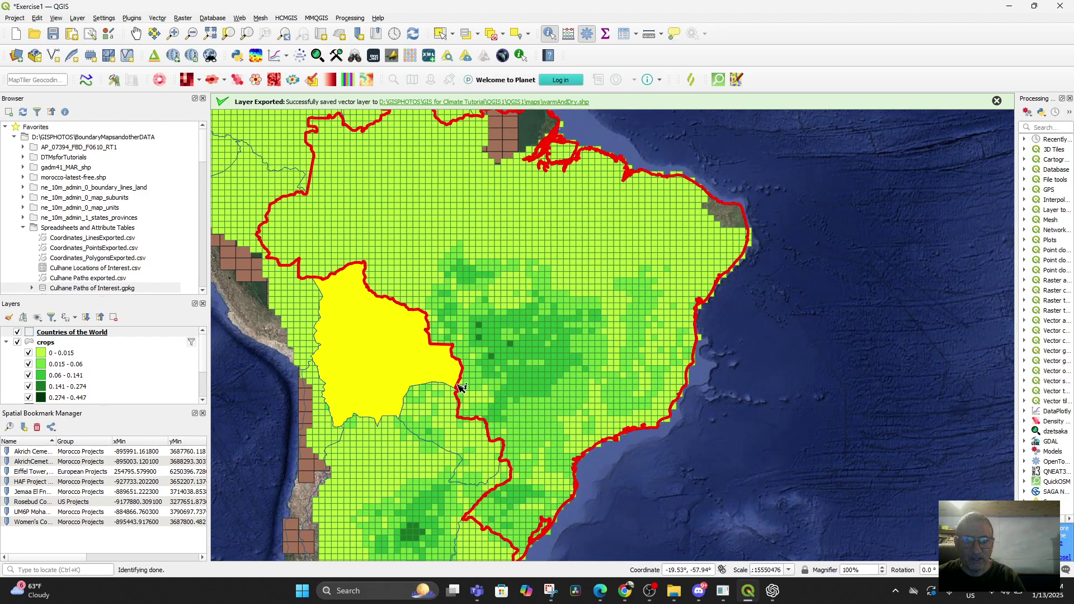
click(446, 425)
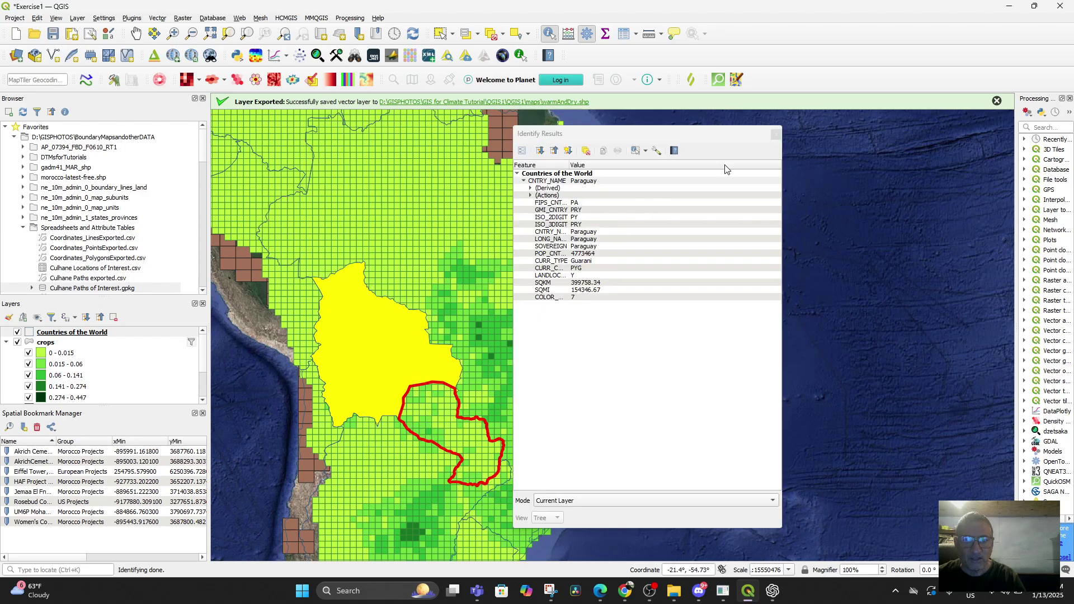
click(776, 135)
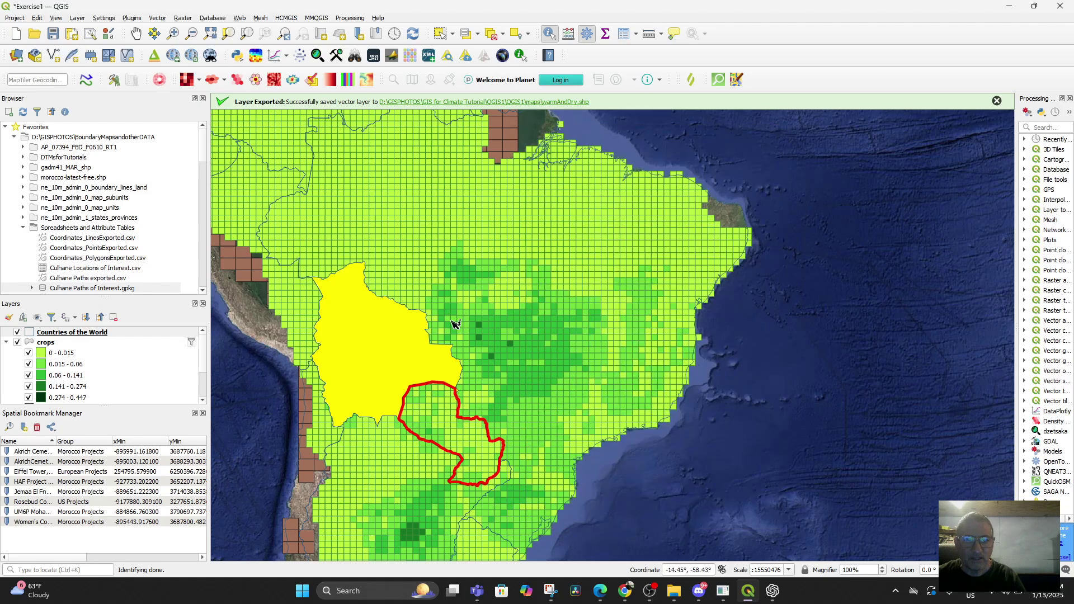
click(525, 360)
click(376, 343)
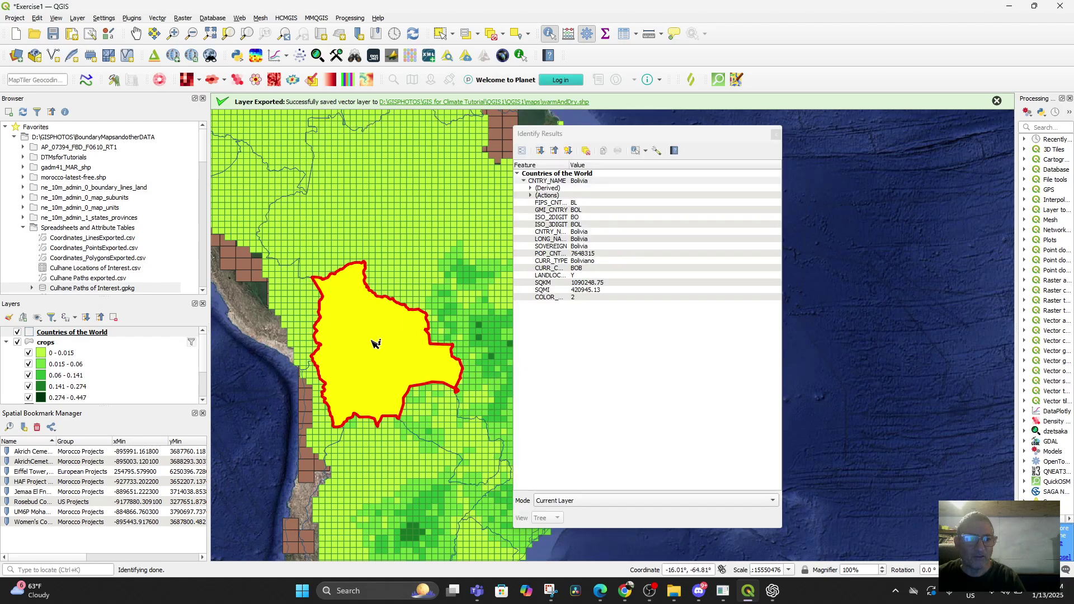
click(776, 136)
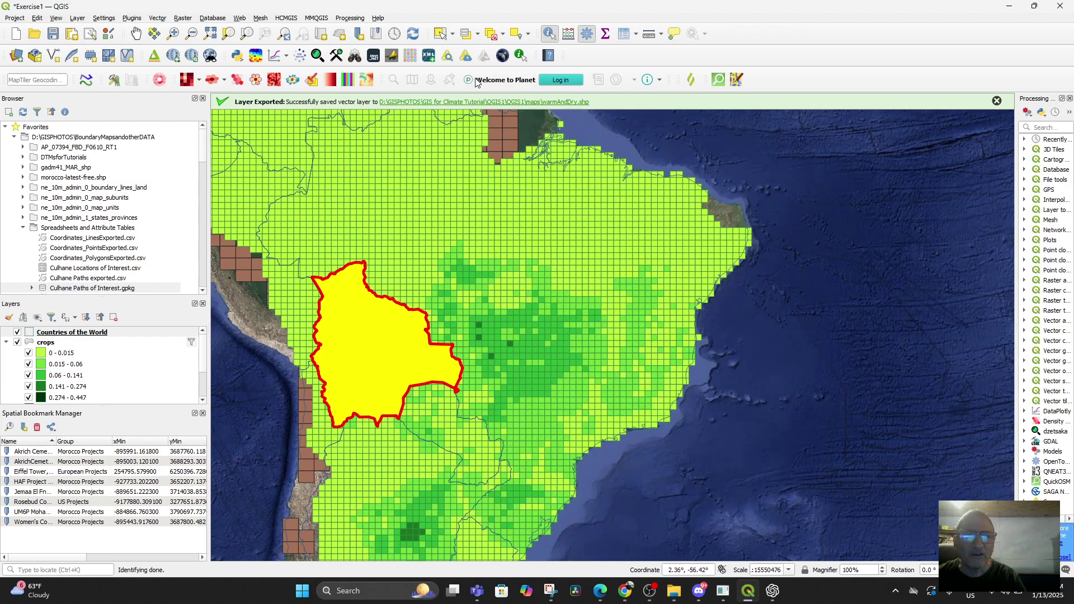
Step: Check the available feature selection methods, then identify Brazil and close its results
click(452, 35)
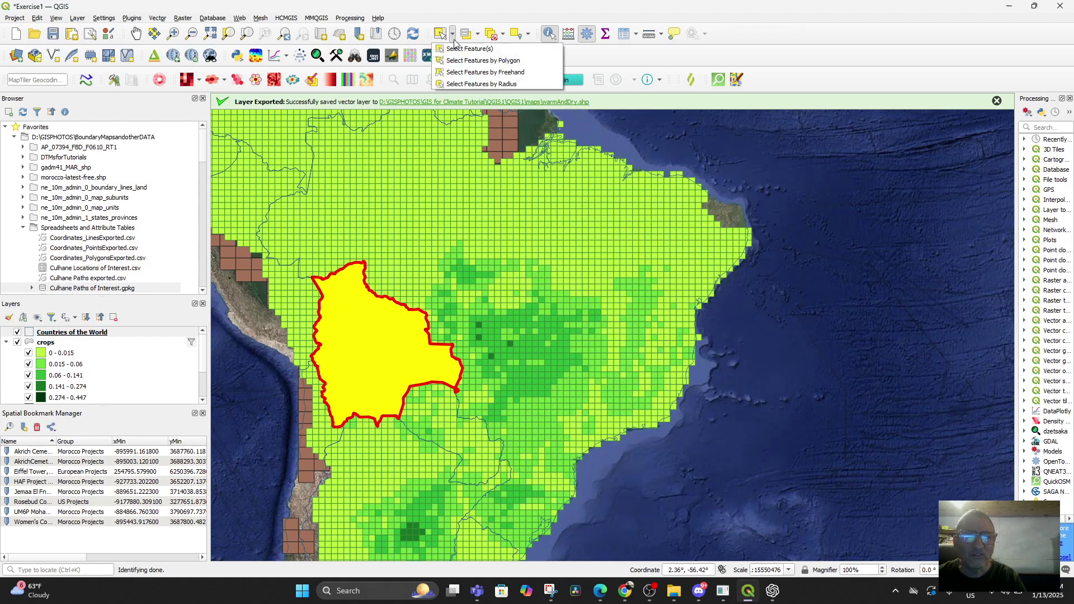
click(420, 12)
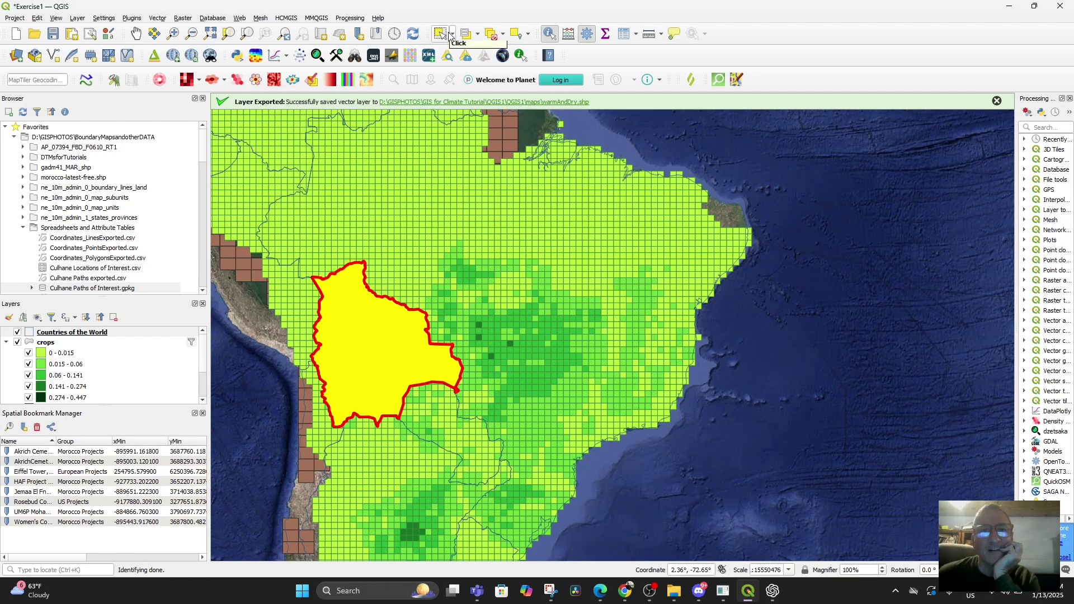
click(468, 207)
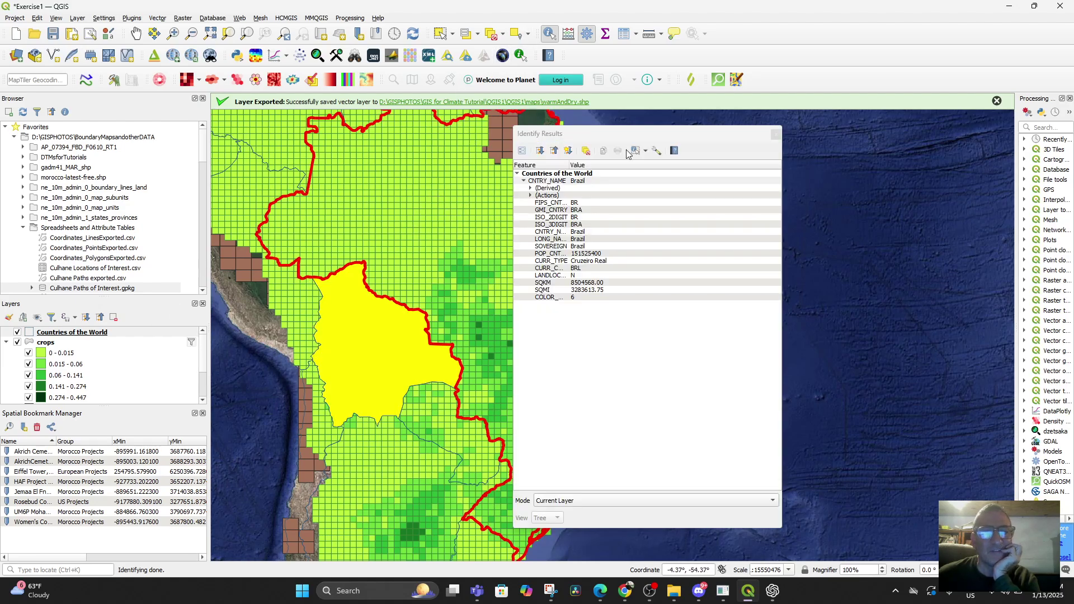
click(775, 134)
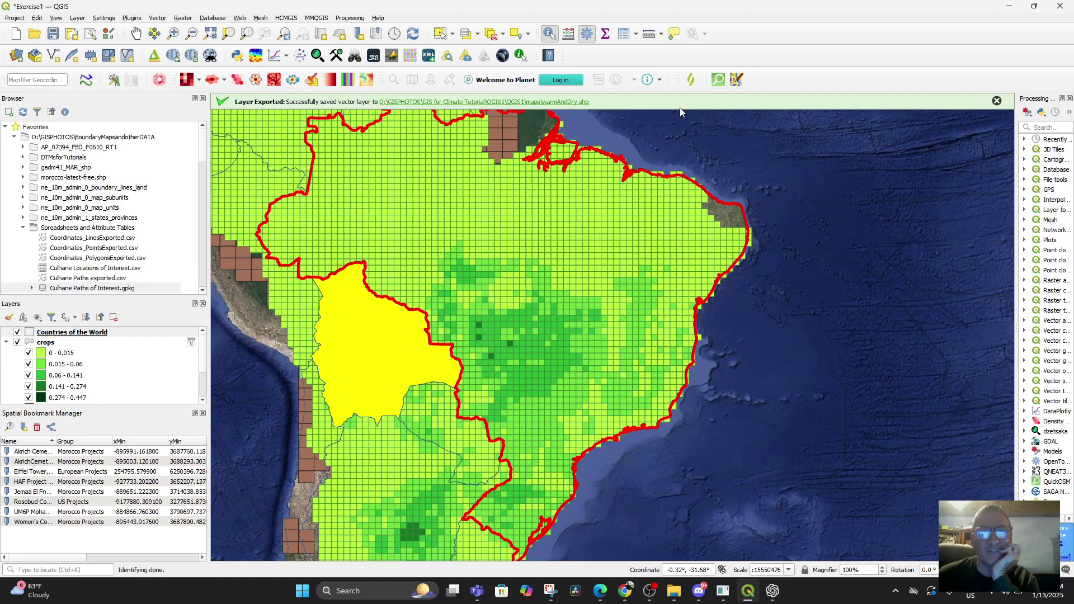
Step: Select Brazil on the country layer, then replace the selection with Argentina
click(440, 34)
click(447, 205)
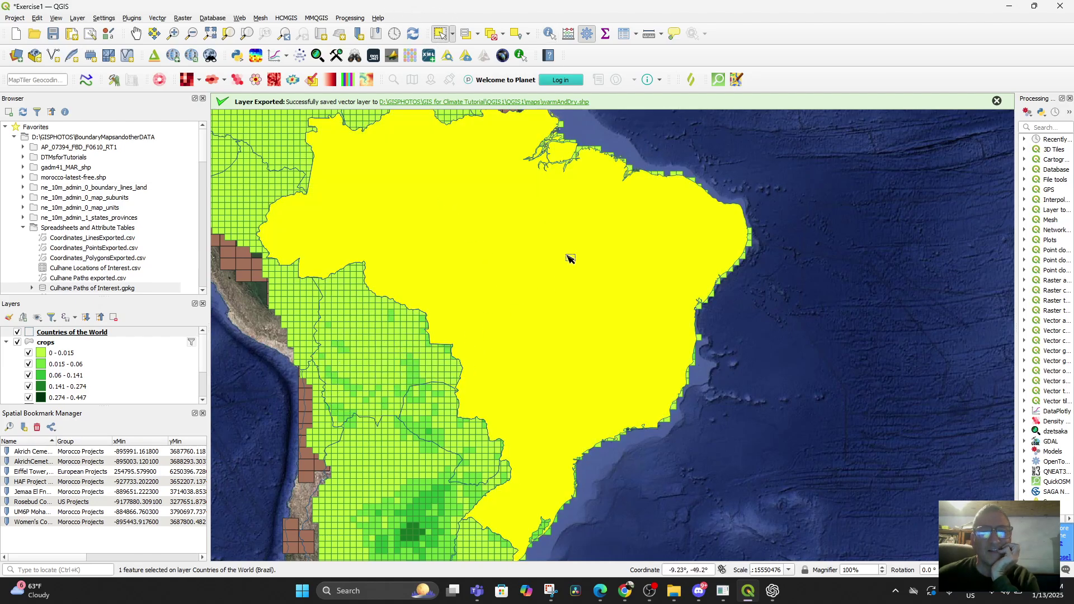
scroll(433, 463, down, 1)
click(423, 497)
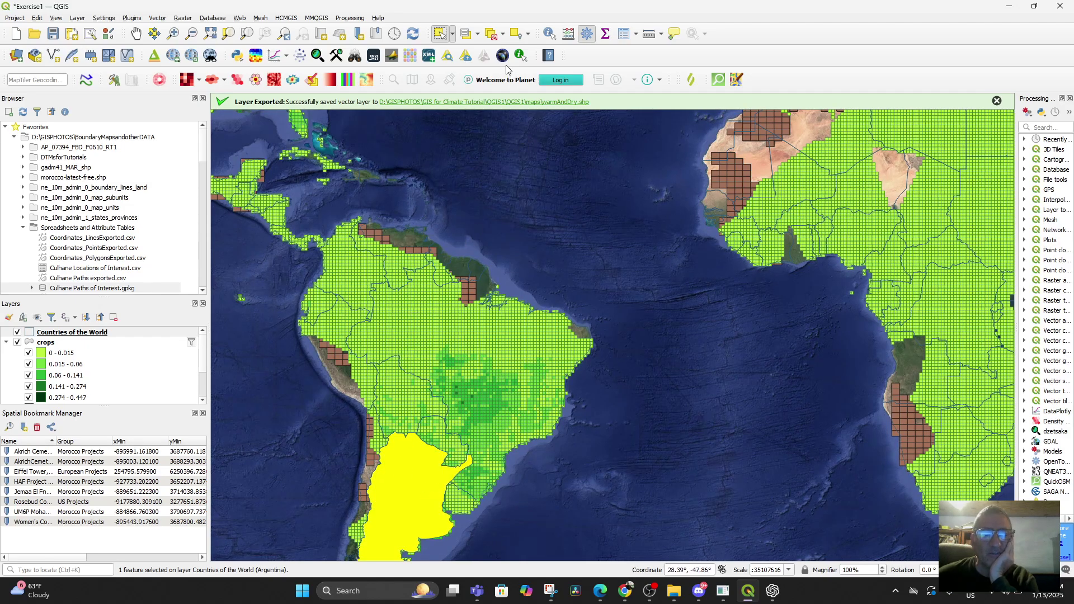
Step: Use Identify Features on Brazil and Argentina, and close the attribute results
click(549, 34)
click(452, 358)
click(409, 502)
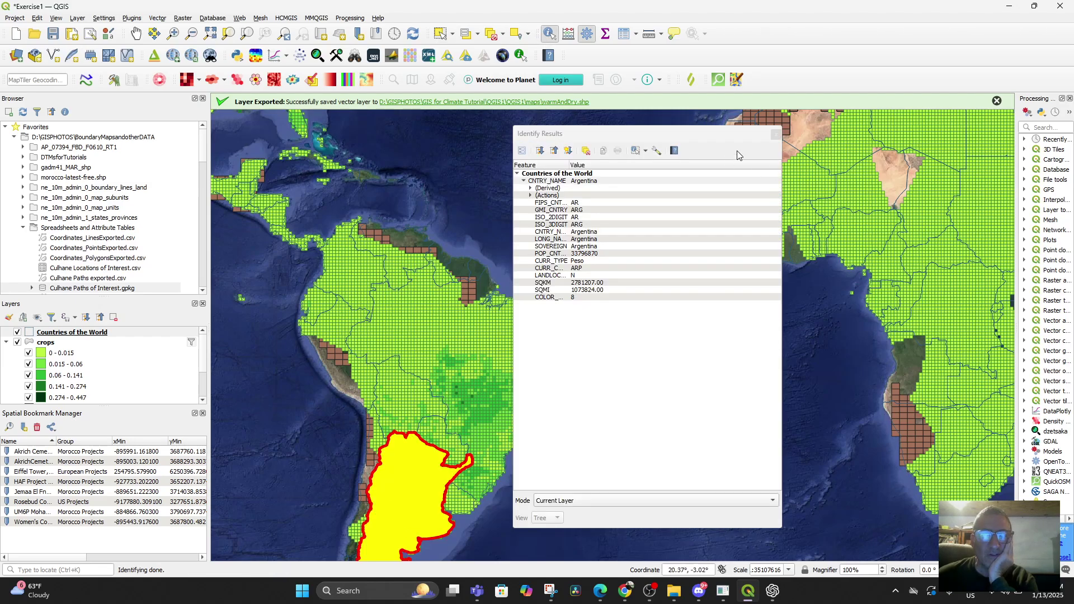
click(774, 135)
scroll(615, 269, down, 2)
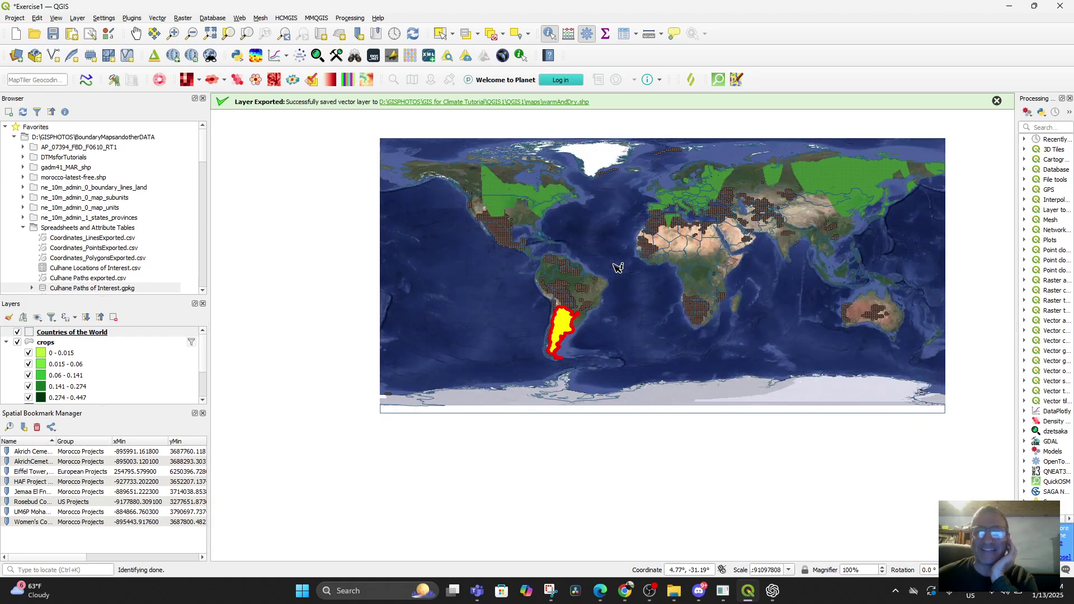
scroll(555, 329, up, 2)
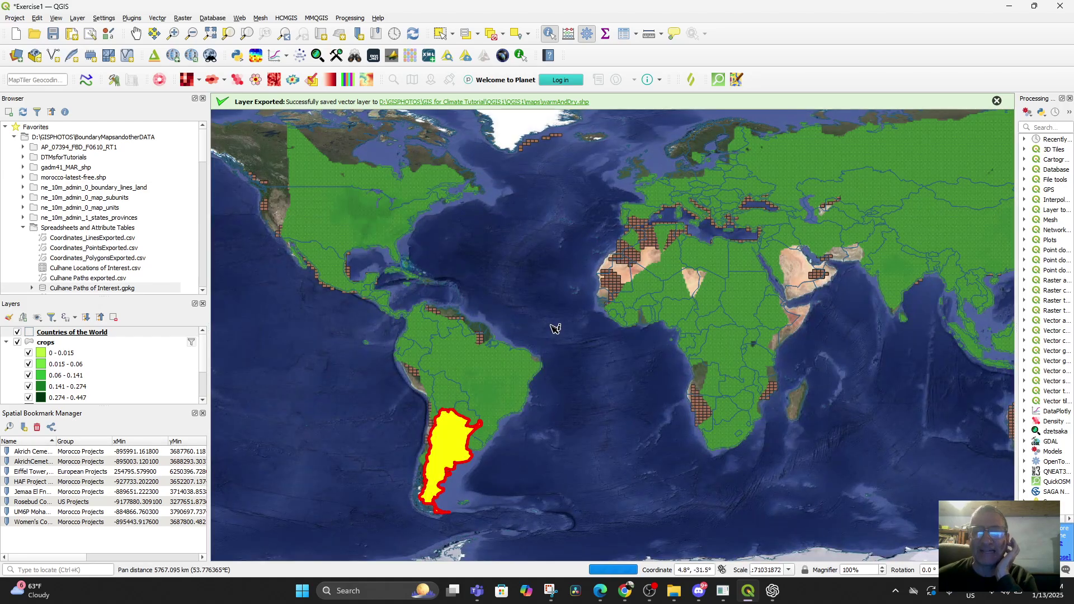
scroll(555, 328, up, 1)
drag(578, 329, 813, 5)
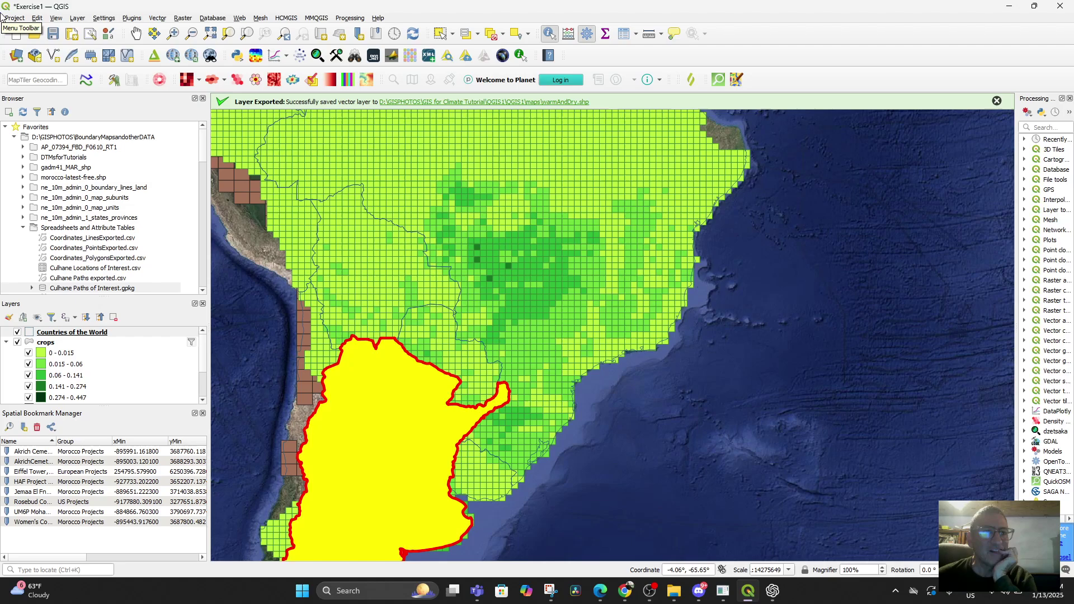
click(56, 19)
mouse_move(77, 19)
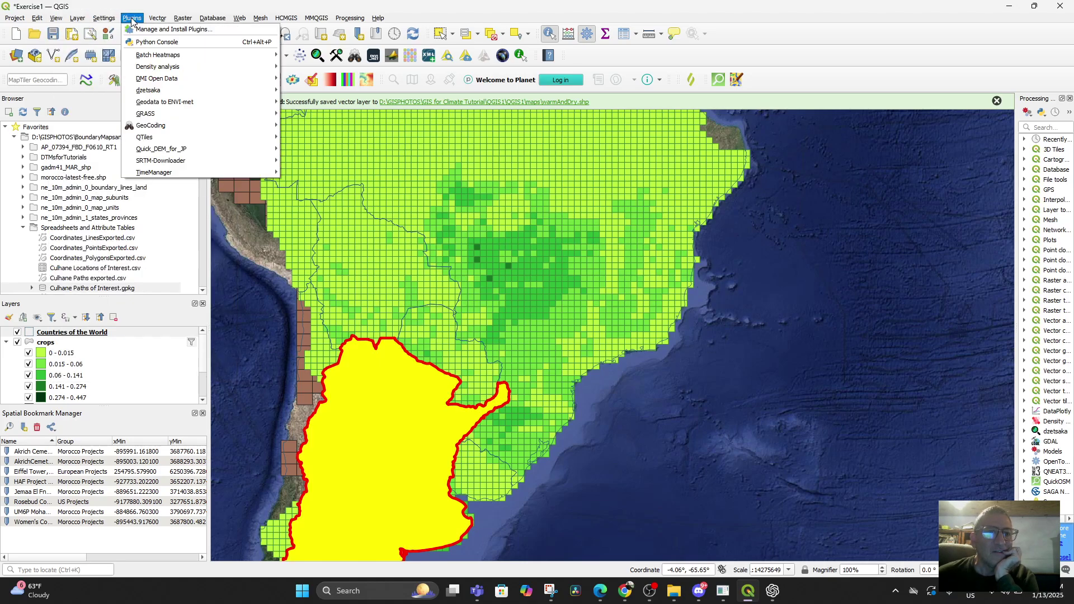
mouse_move(178, 23)
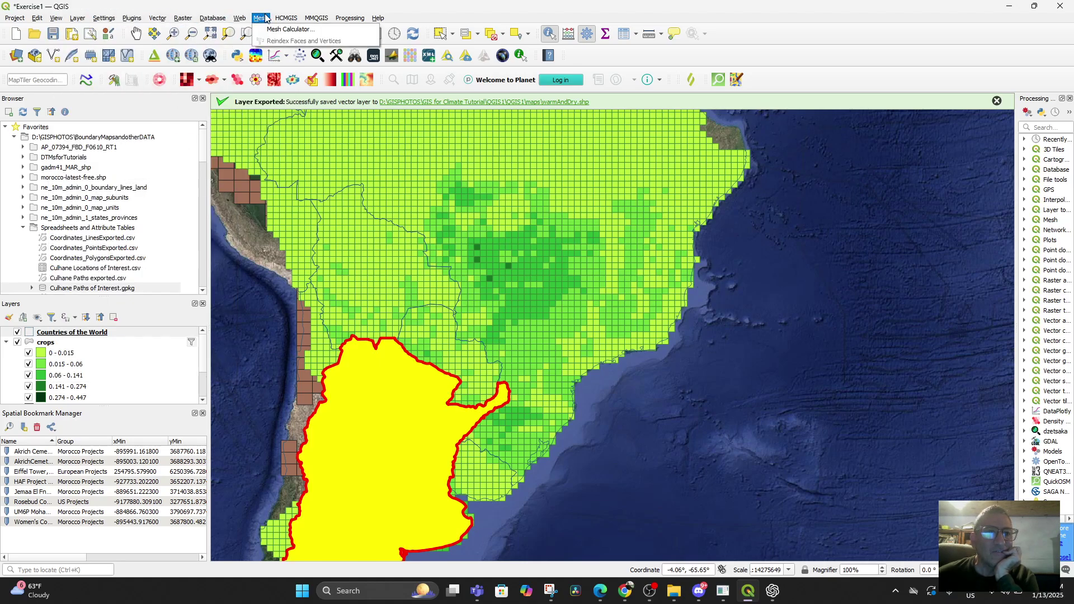
mouse_move(350, 18)
click(441, 16)
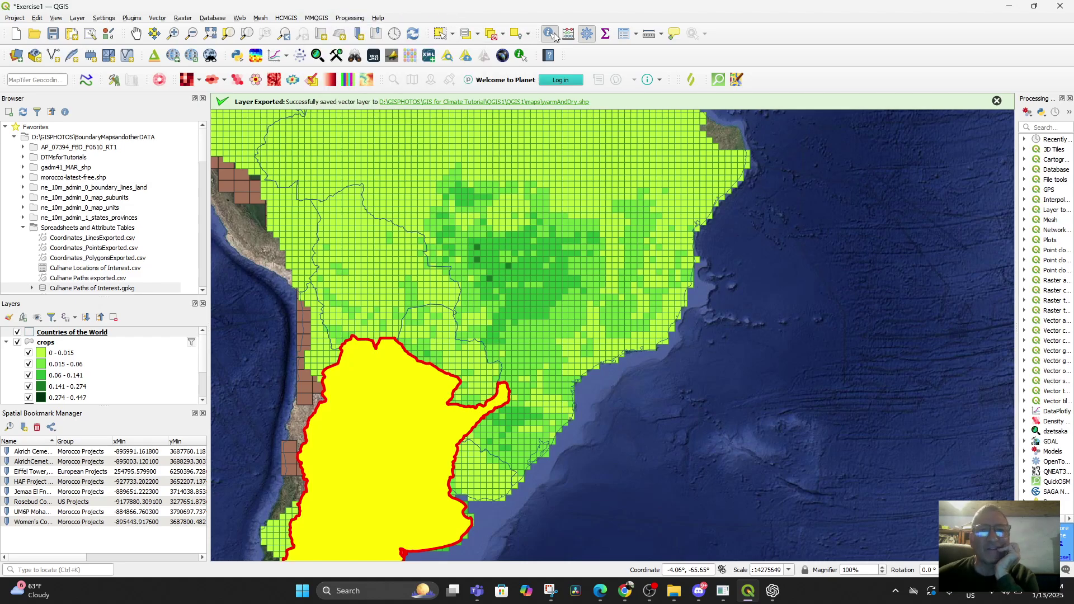
Step: Clear the red identify outline around Argentina by identifying an empty spot in the Atlantic Ocean
click(550, 34)
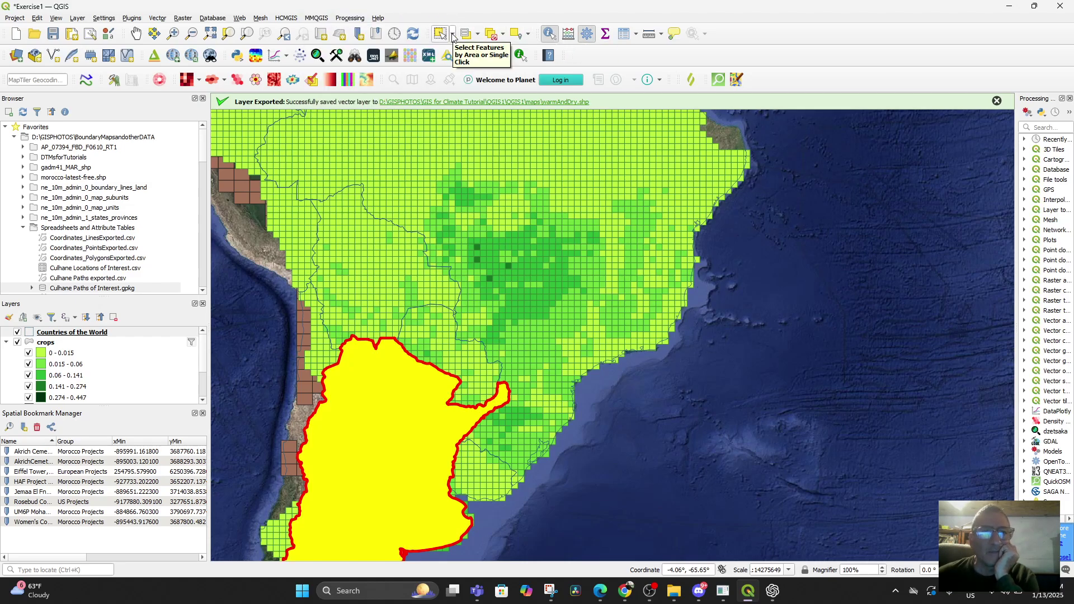
click(858, 326)
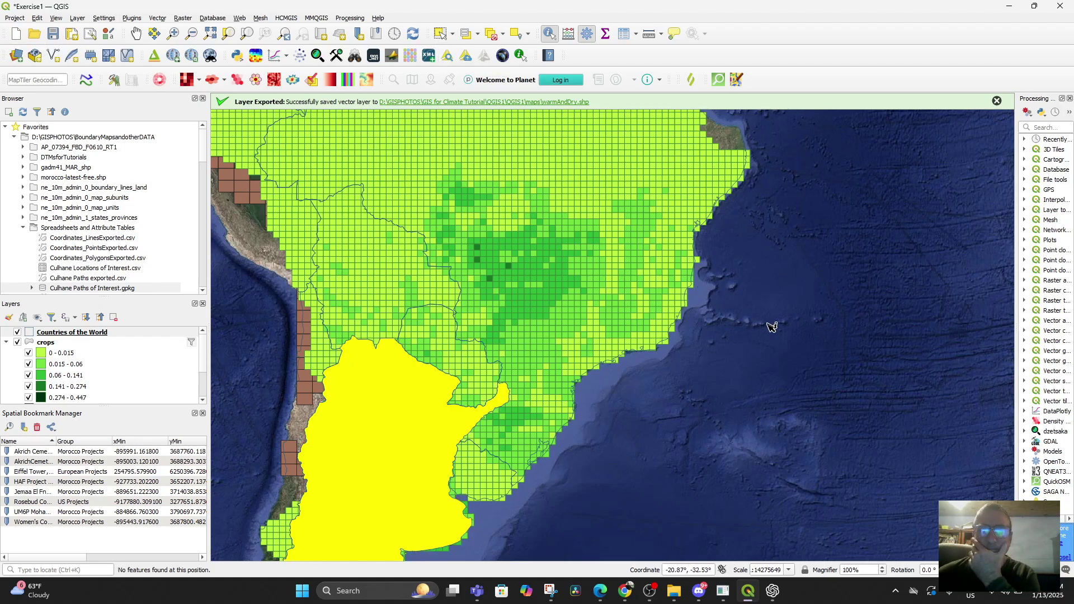
Step: Deselect all features of the Countries of the World layer from its attribute table, and minimize the table
right_click(66, 334)
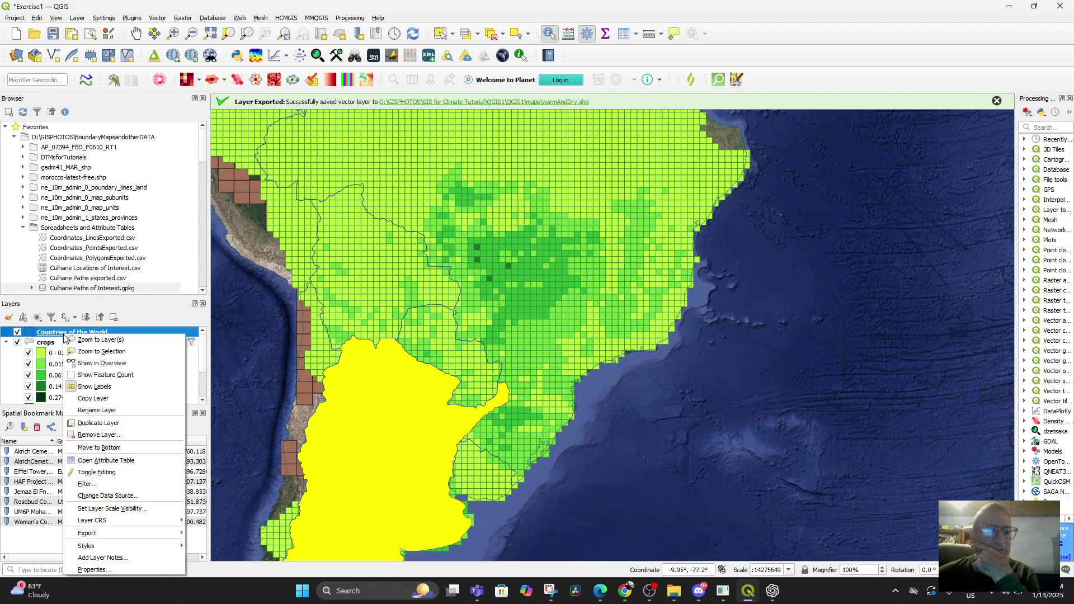
click(101, 460)
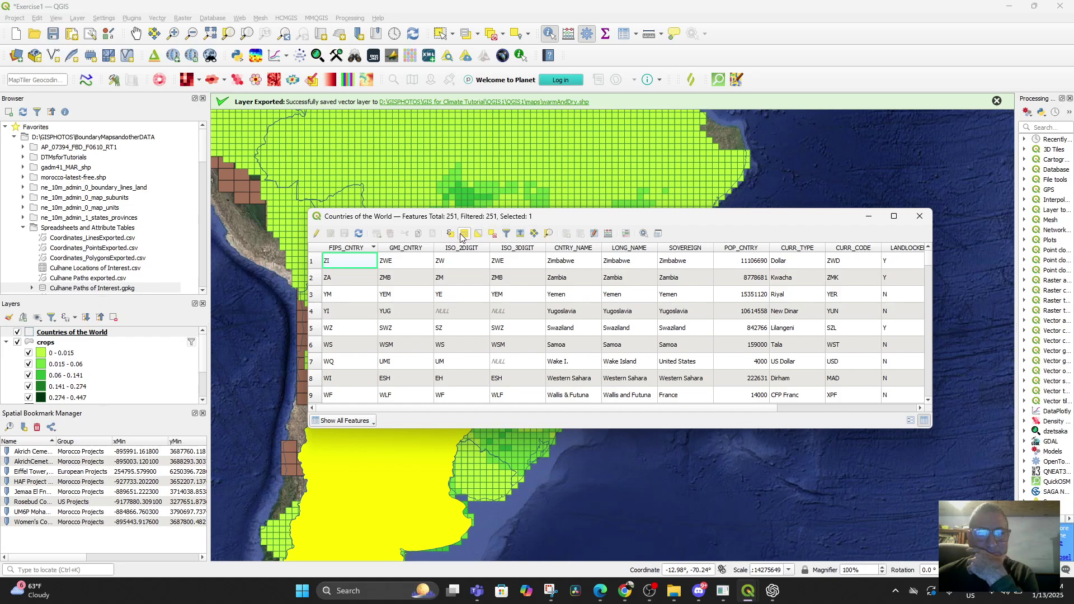
click(492, 234)
click(868, 216)
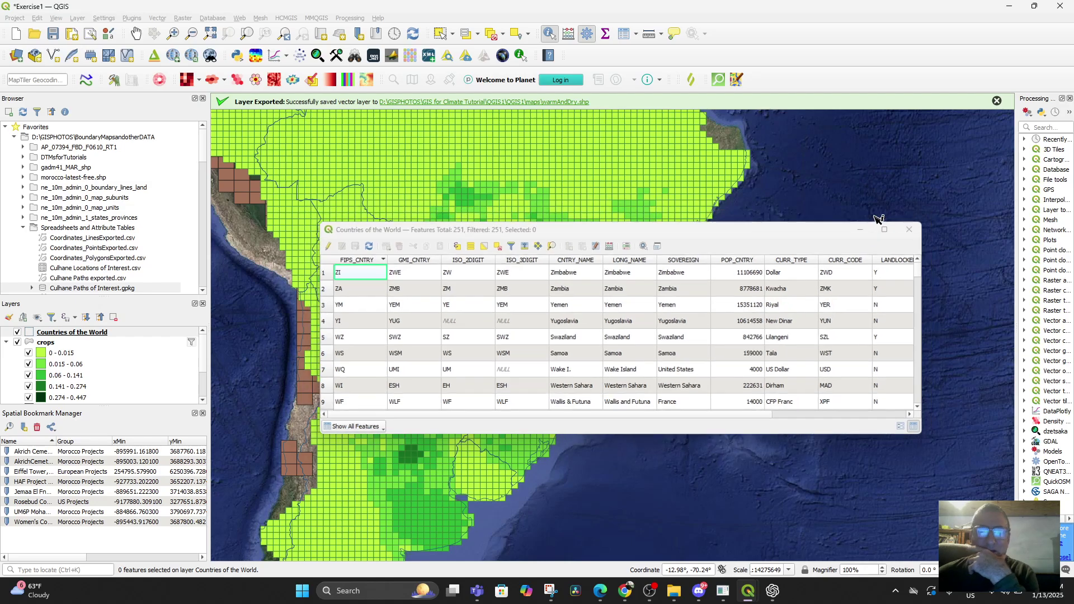
Step: Save the Exercise1 project with the map zoomed out to the Americas and Africa
scroll(752, 262, down, 1)
scroll(753, 263, down, 1)
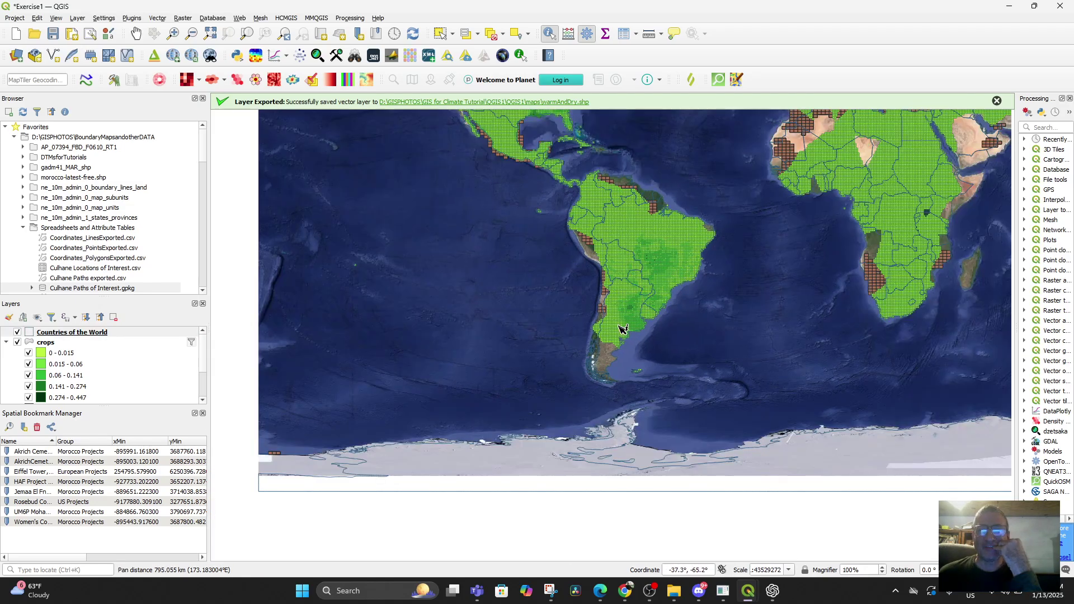
scroll(629, 280, down, 1)
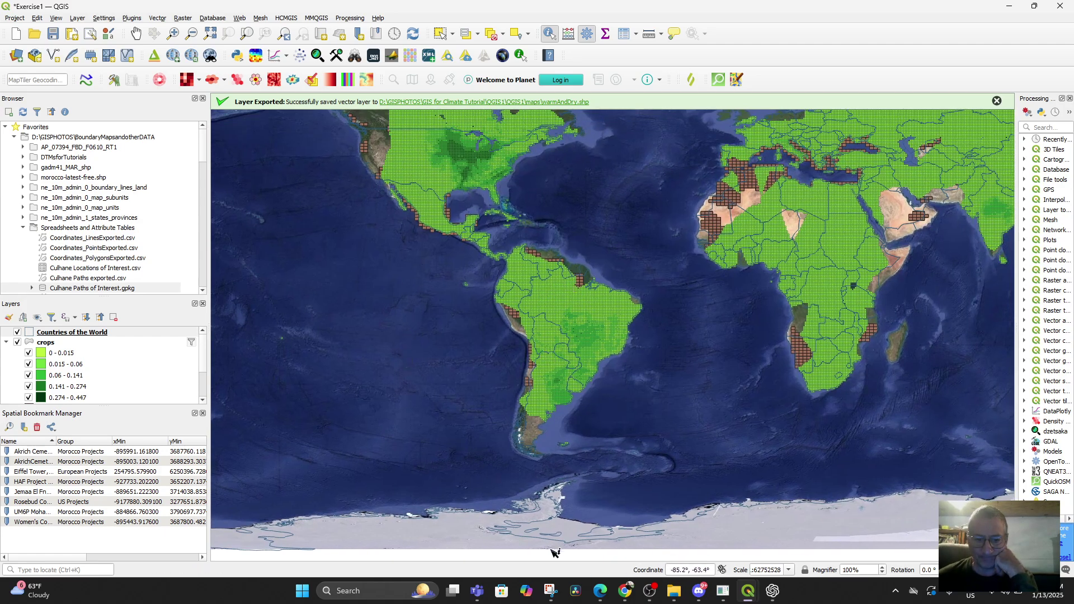
click(23, 20)
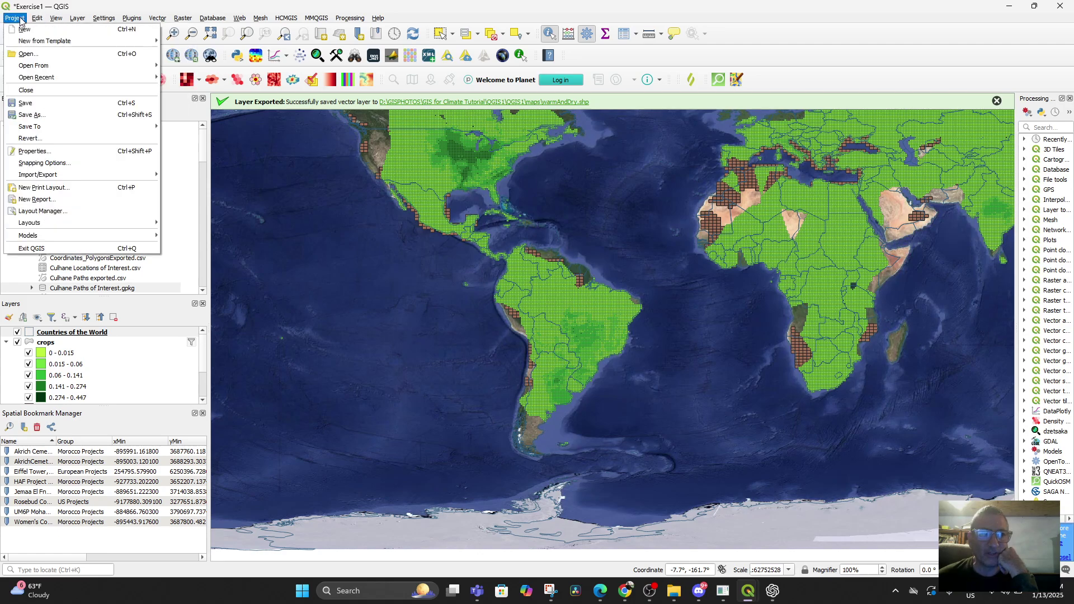
click(25, 104)
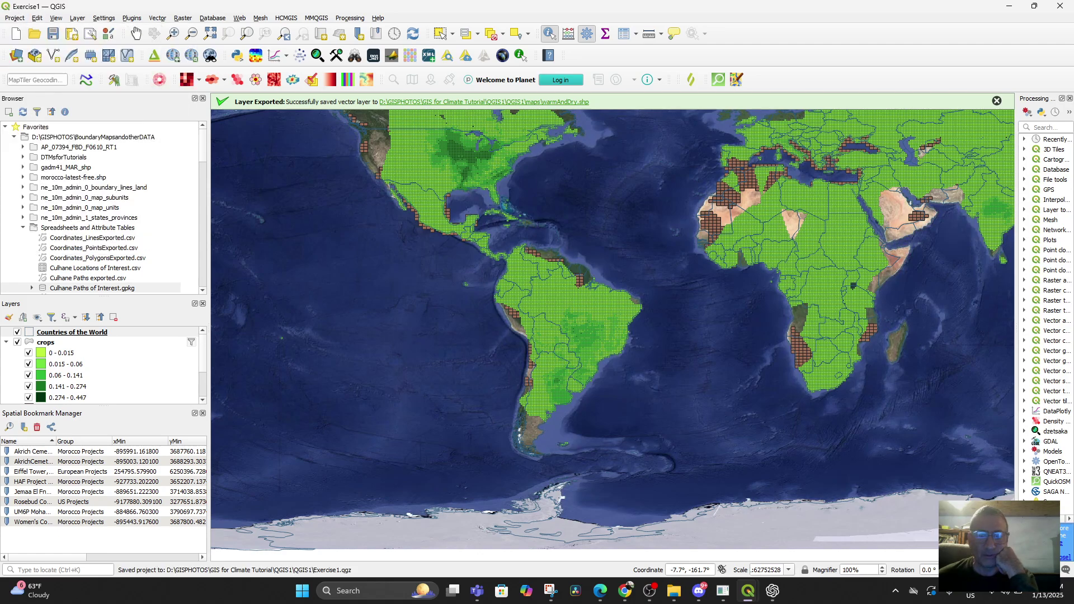
Step: Switch to the exercise PDF in Edge and read page 27 on comparing soy regions with warmAndDry and preparing the Intersect
click(599, 592)
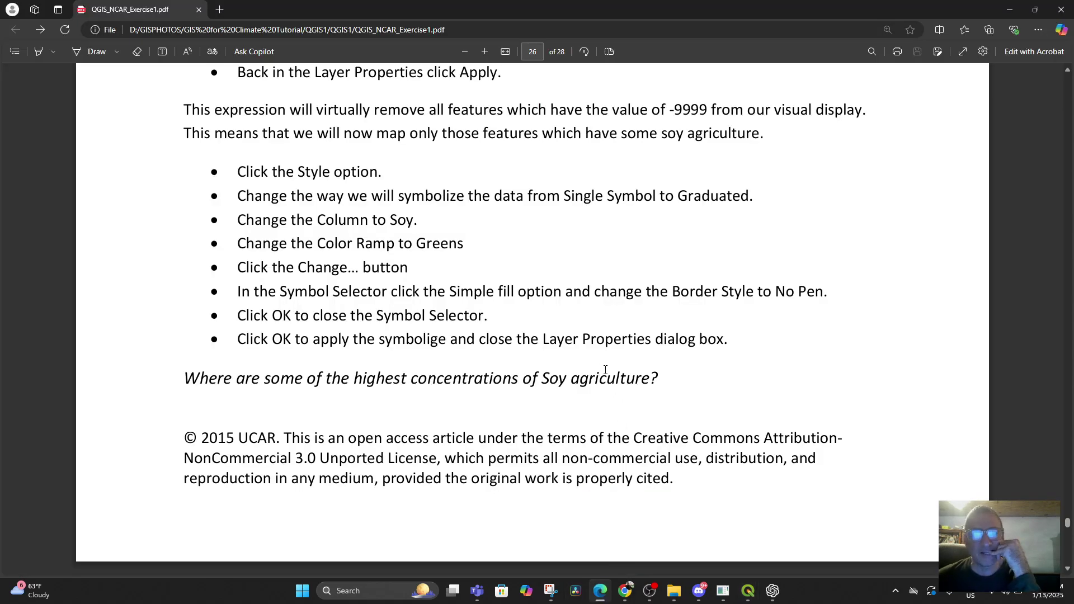
scroll(604, 351, down, 6)
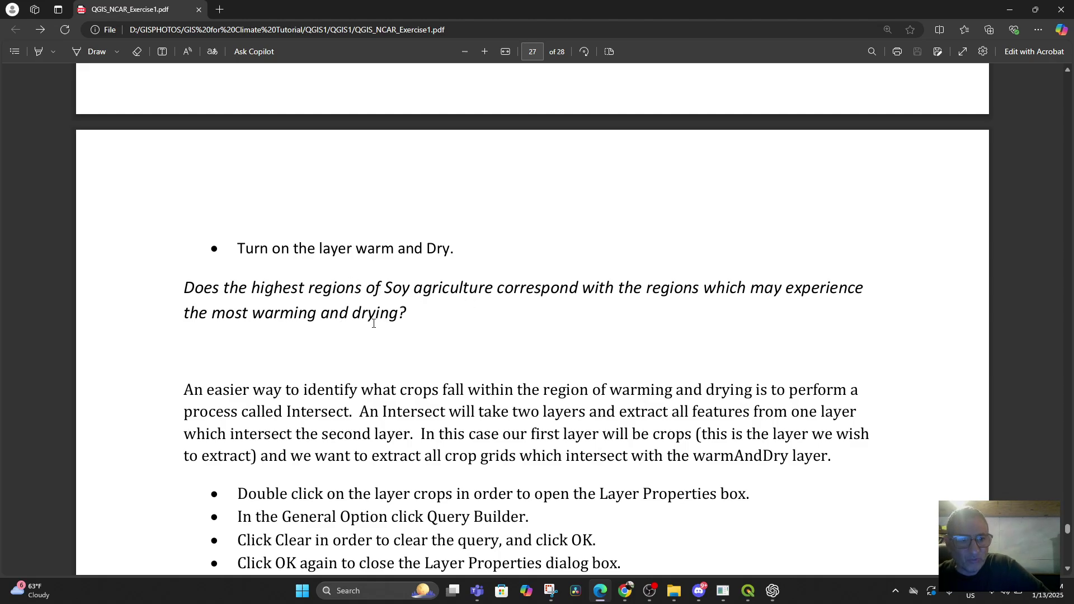
scroll(374, 323, down, 3)
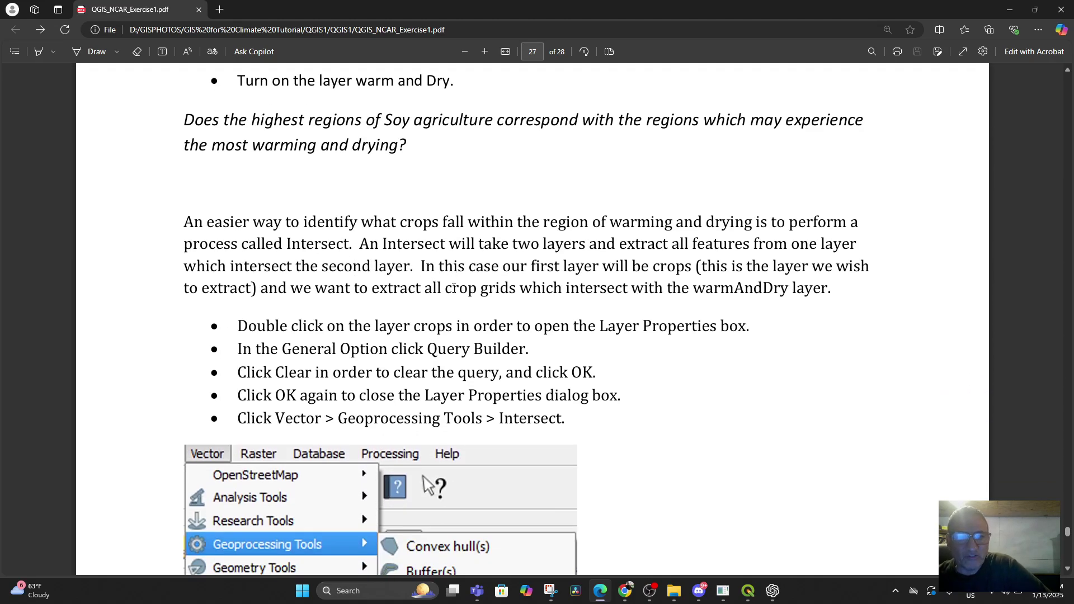
scroll(591, 271, down, 1)
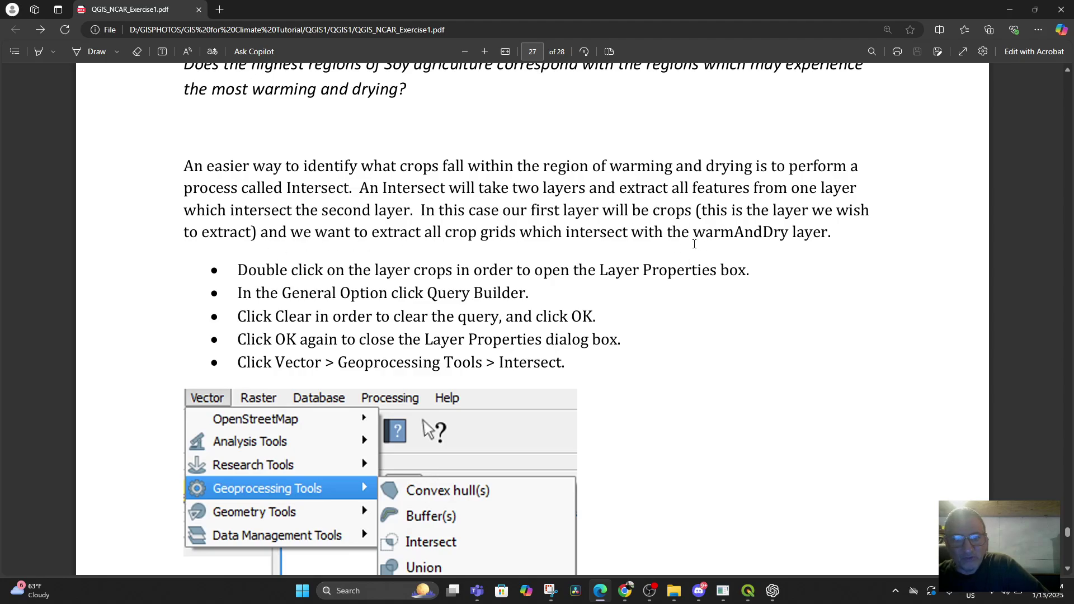
scroll(700, 243, down, 1)
scroll(660, 279, down, 2)
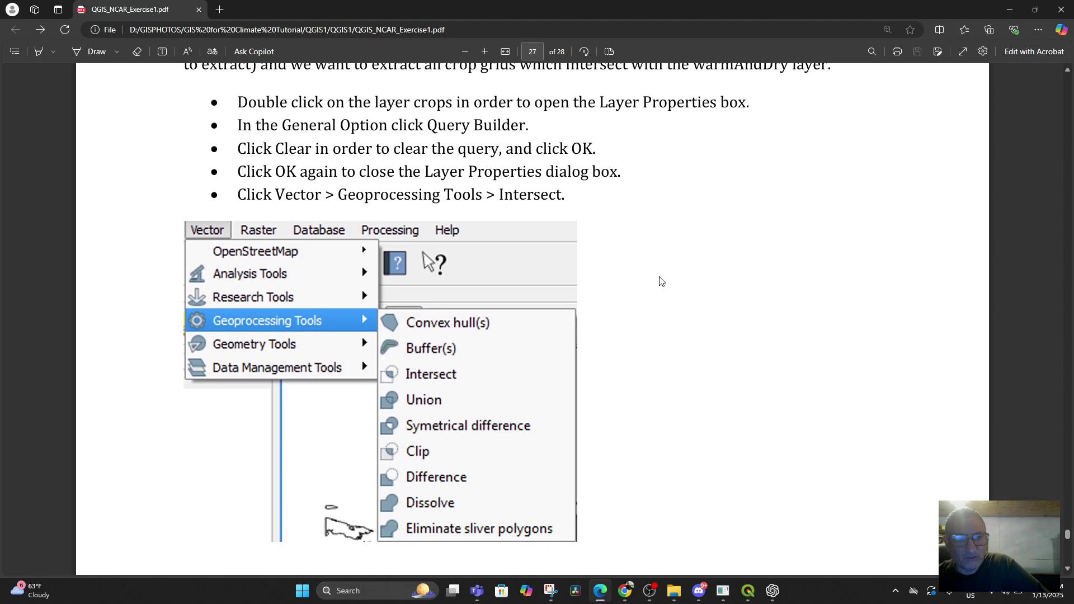
scroll(661, 280, up, 1)
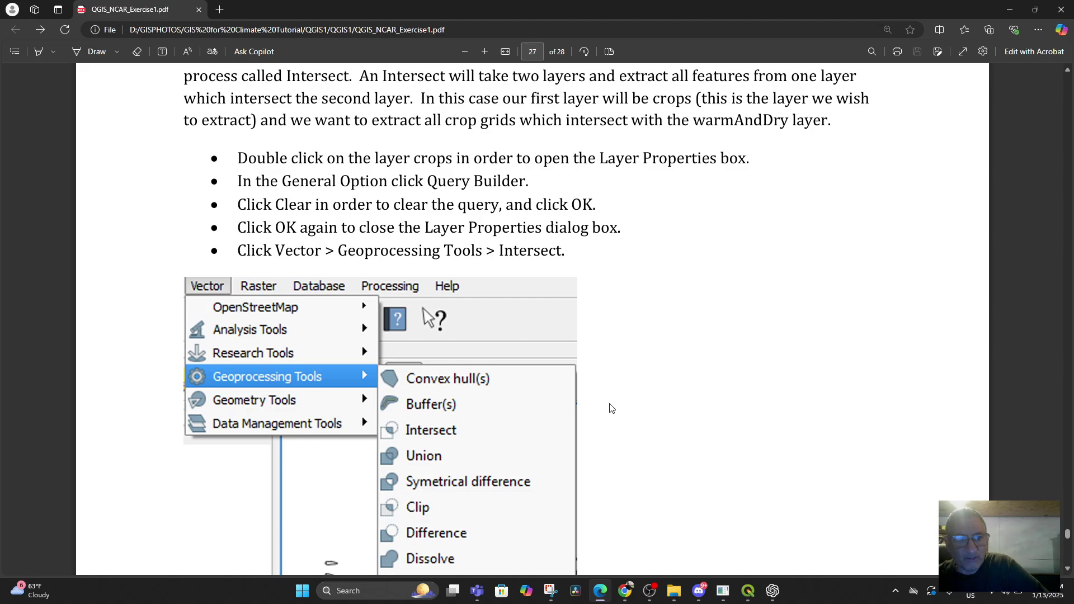
scroll(611, 408, down, 1)
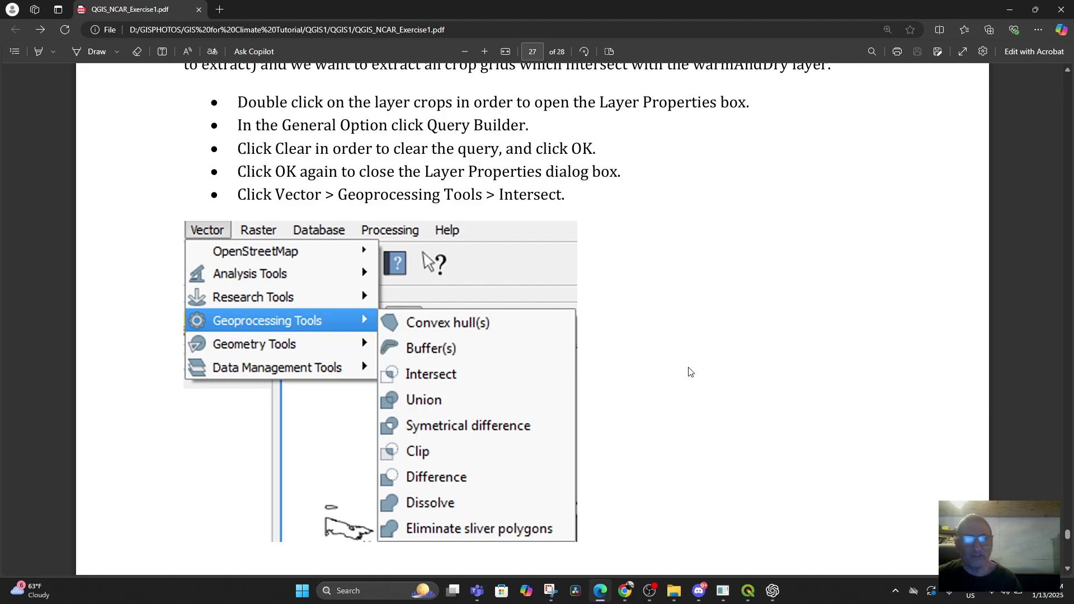
Step: Return to QGIS and clear the soy query filter from the crops layer's source properties
click(748, 591)
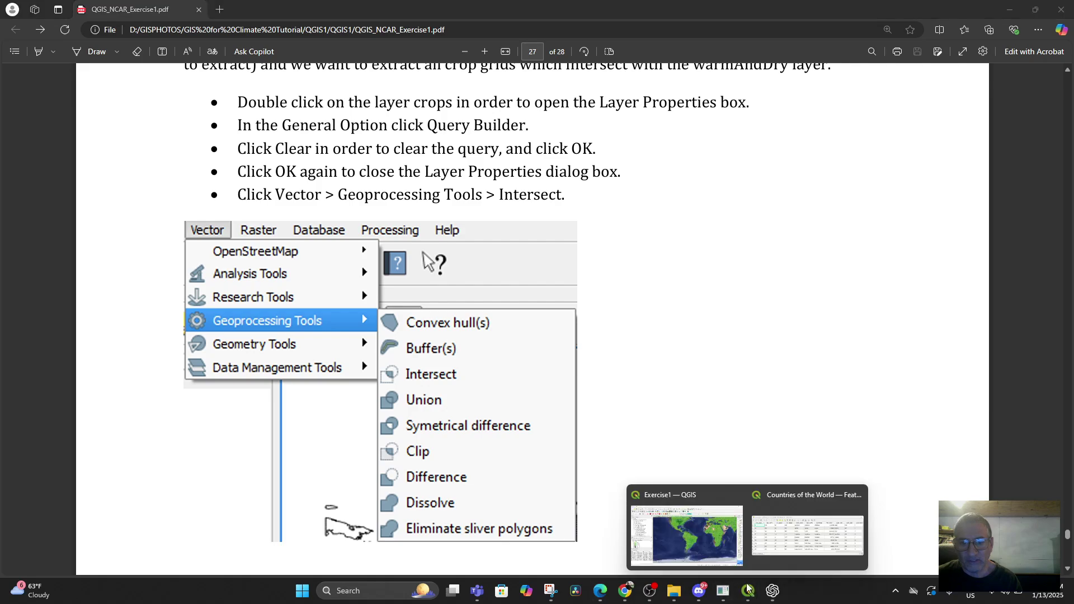
click(709, 549)
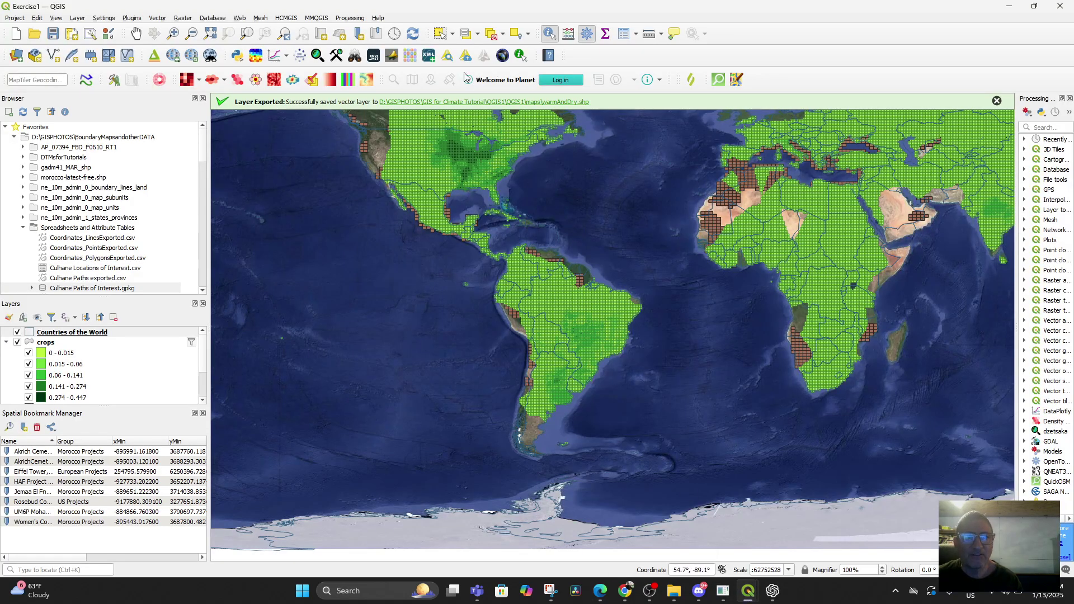
click(47, 343)
double_click(47, 342)
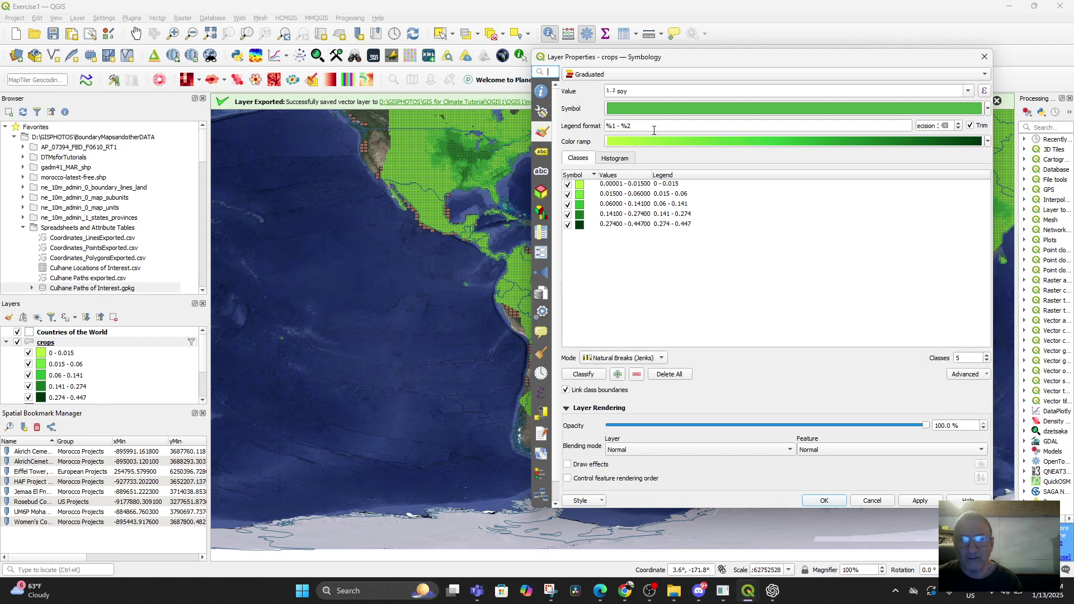
click(541, 112)
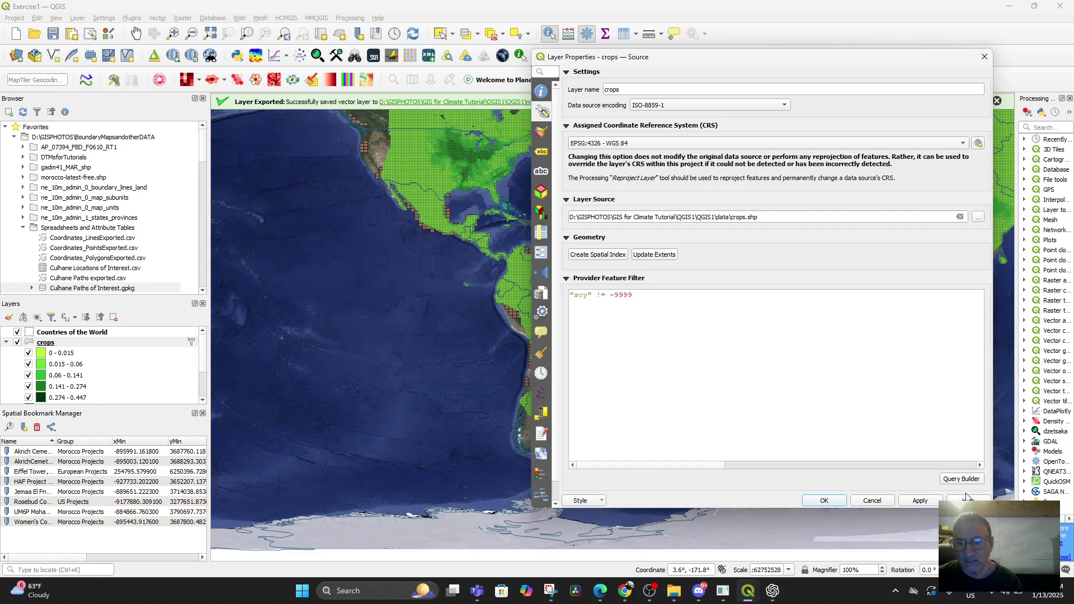
click(950, 480)
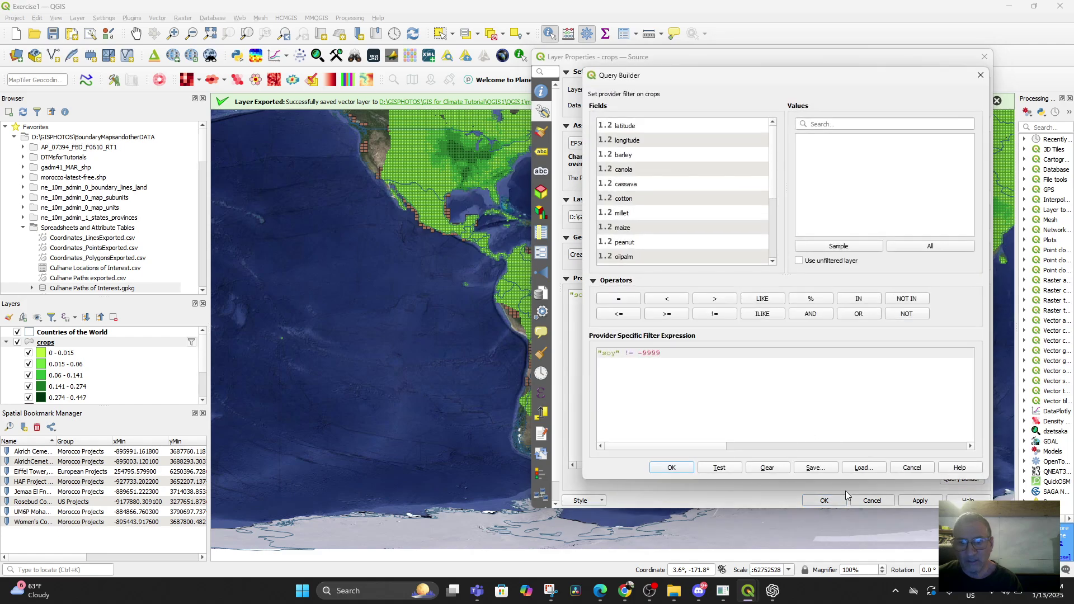
click(764, 468)
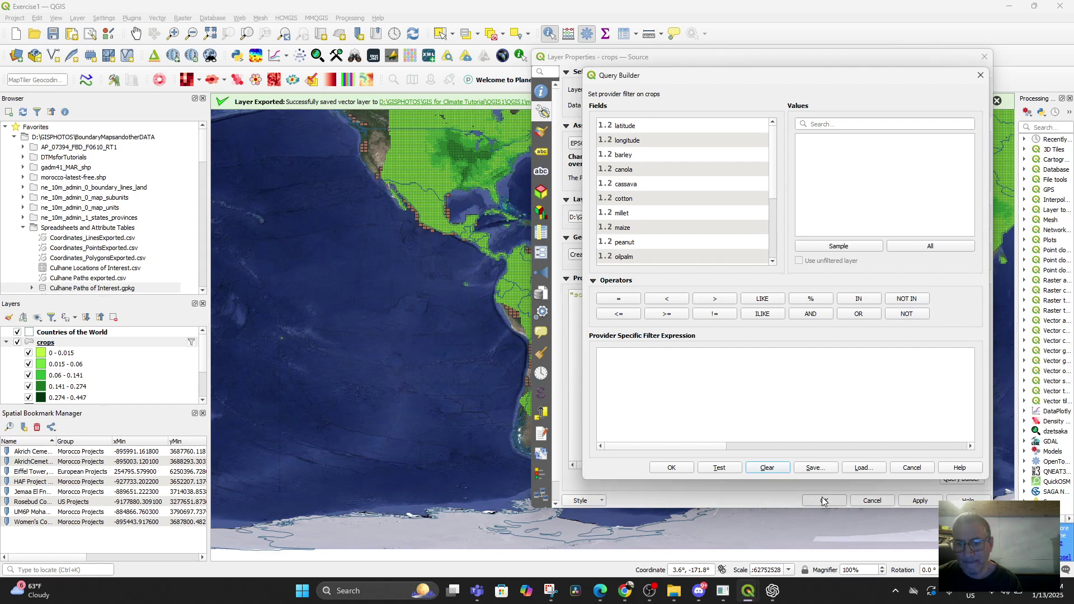
click(679, 471)
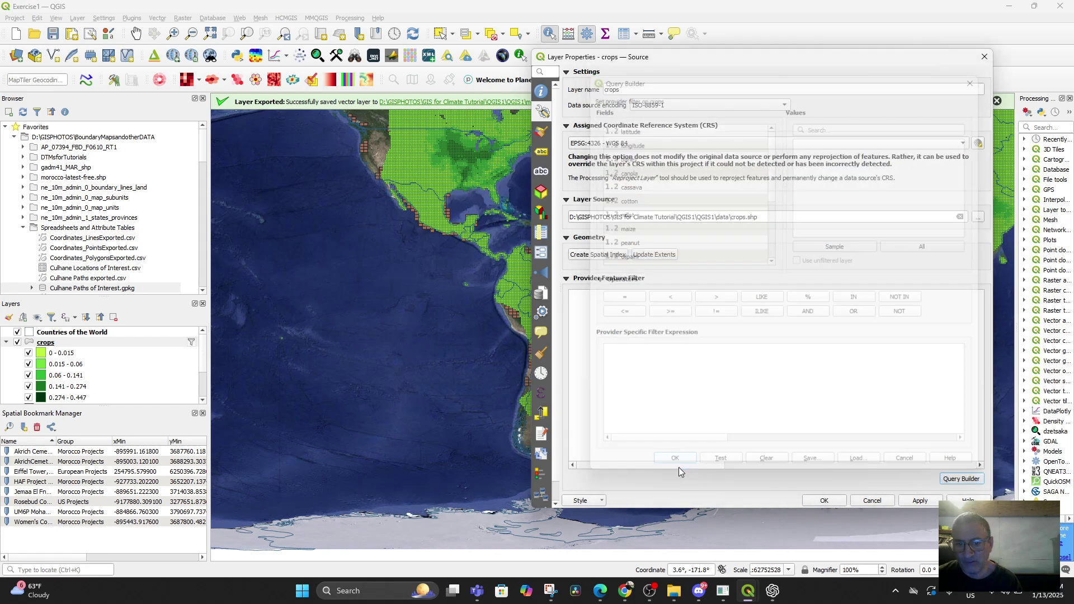
click(820, 501)
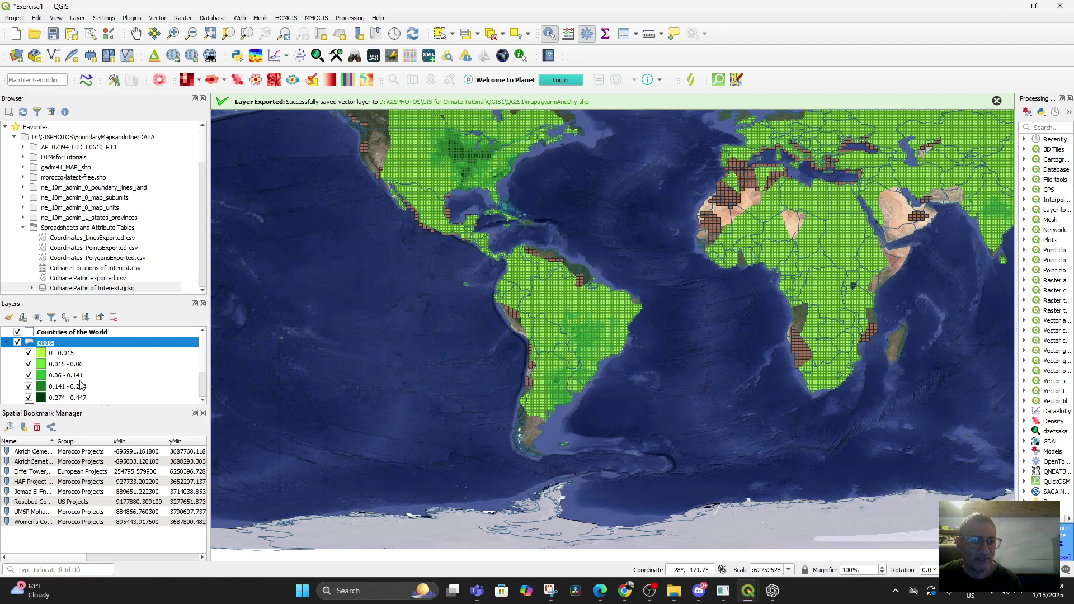
Step: Check the Intersect tool settings in the exercise PDF, and close the minimized Countries of the World attribute table
drag(432, 348, 465, 381)
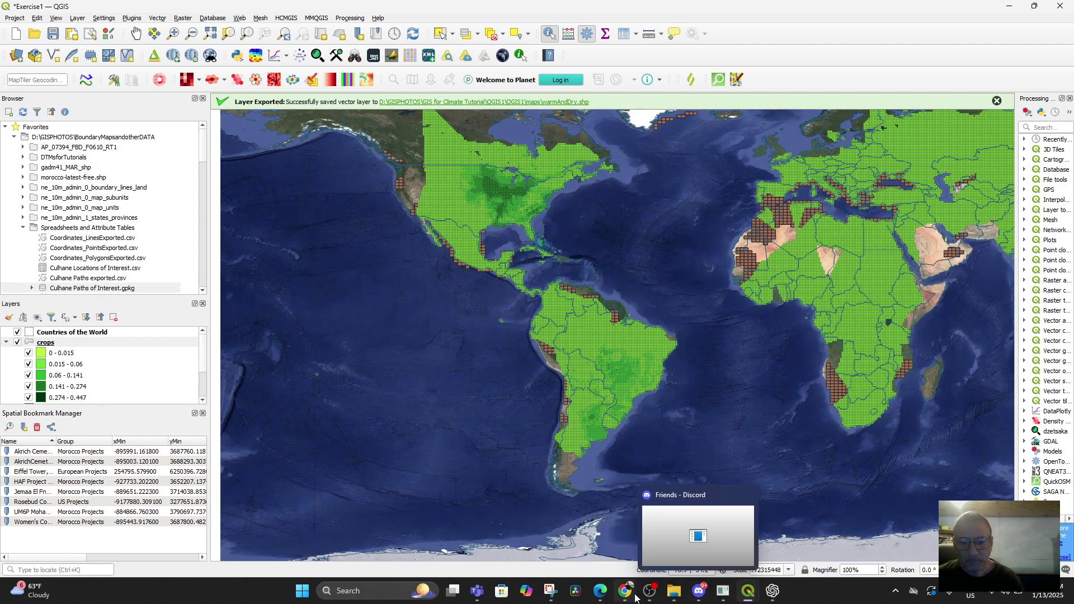
click(600, 589)
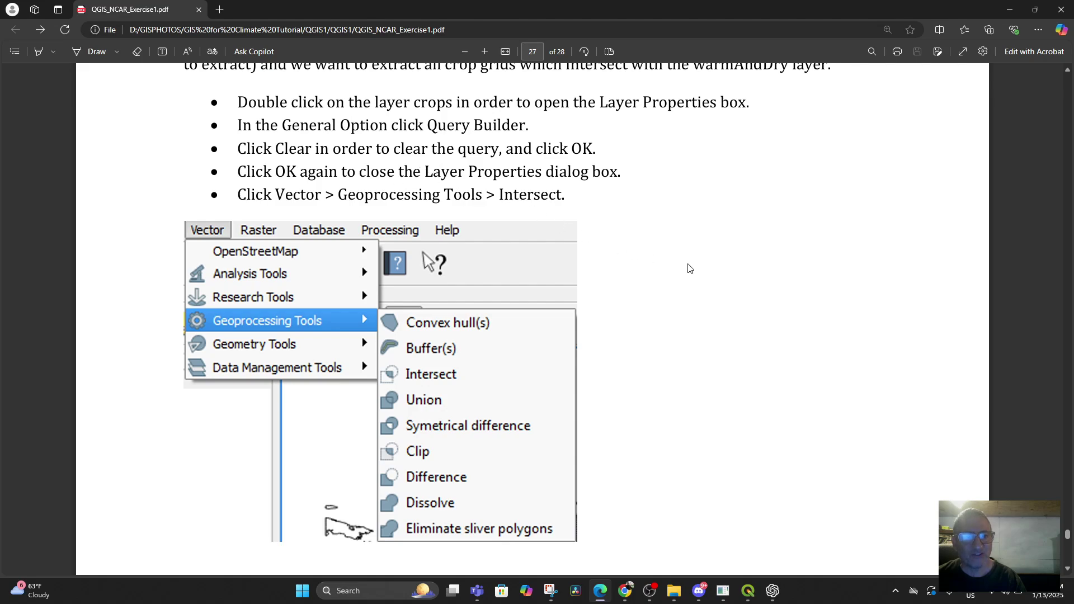
scroll(689, 268, down, 6)
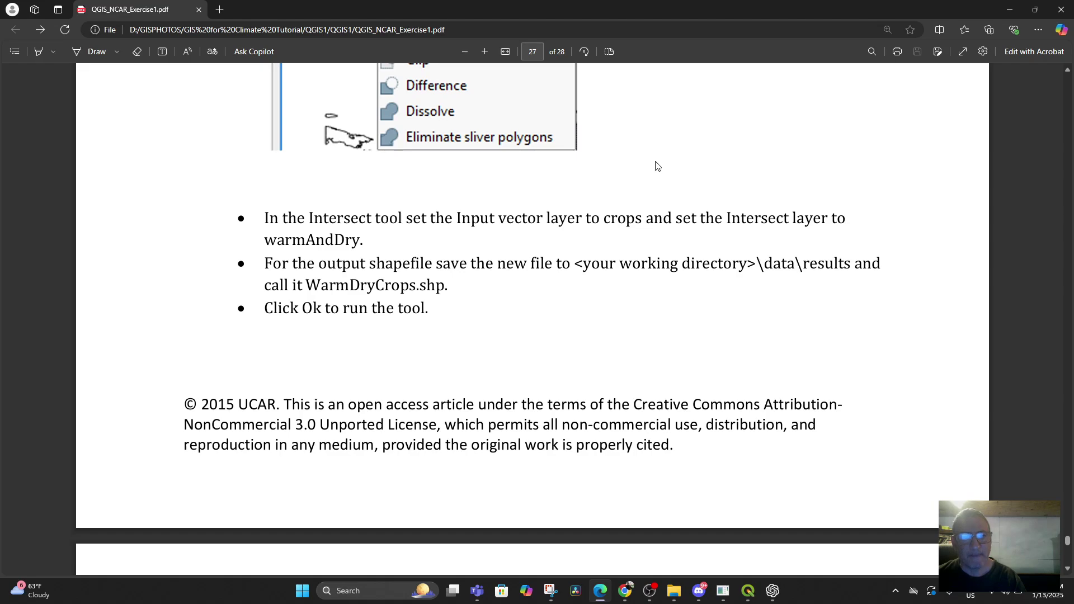
click(748, 590)
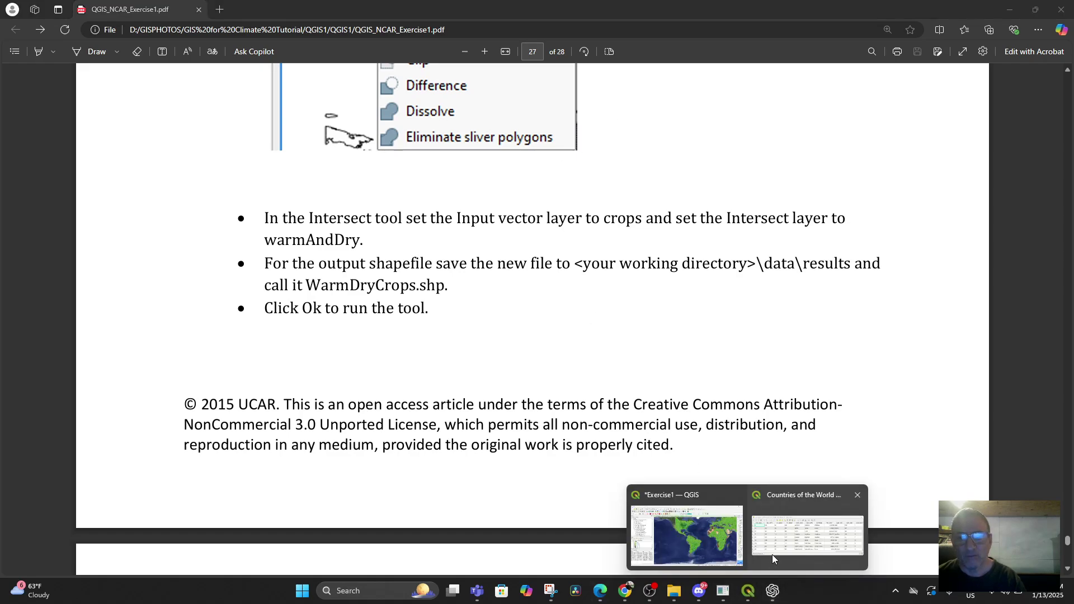
click(857, 494)
Step: Return to the QGIS Exercise1 project and open the Intersection geoprocessing tool
click(752, 523)
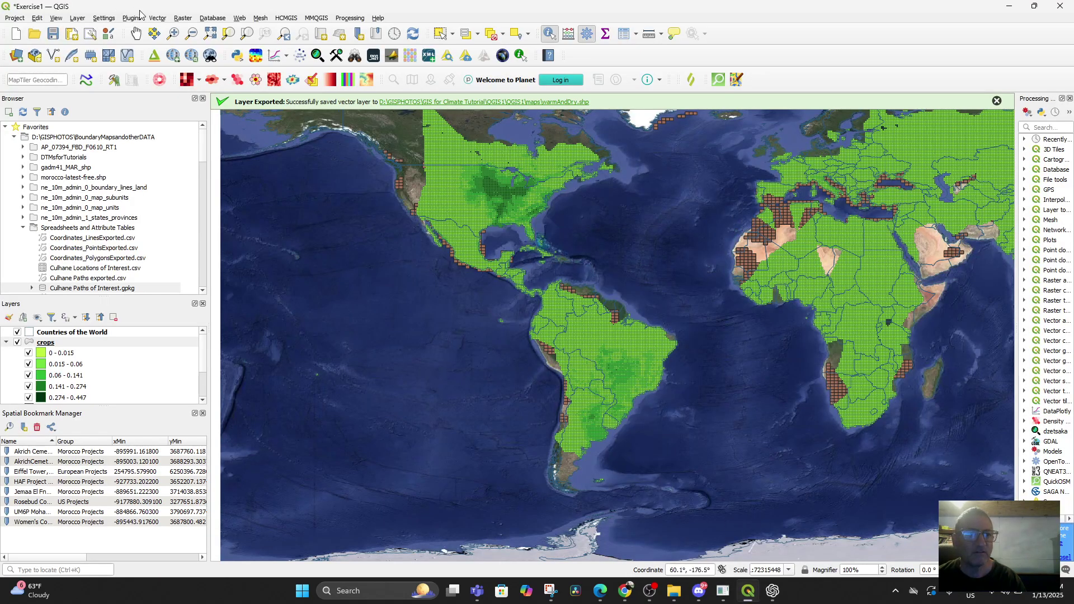
click(157, 18)
mouse_move(224, 52)
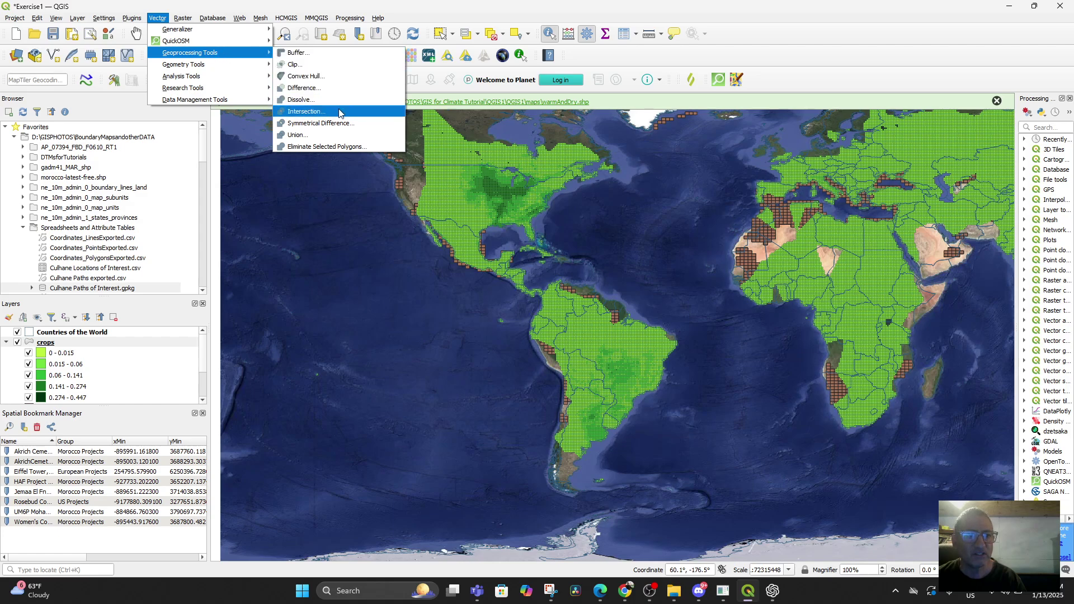
click(340, 114)
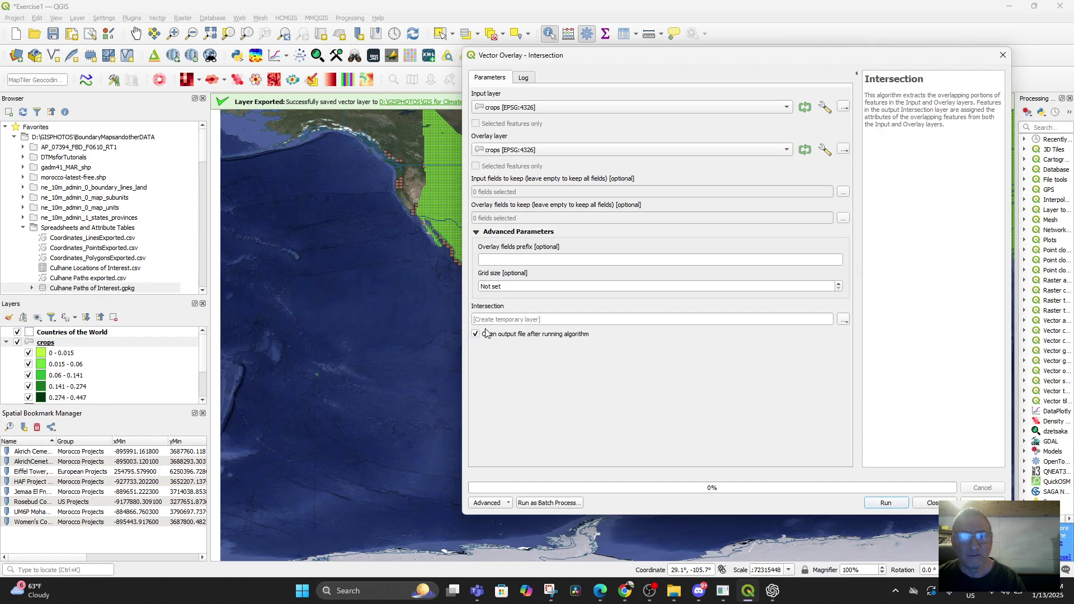
Step: Copy the output file name WarmDryCrops.shp from the instructions in the exercise PDF
click(599, 593)
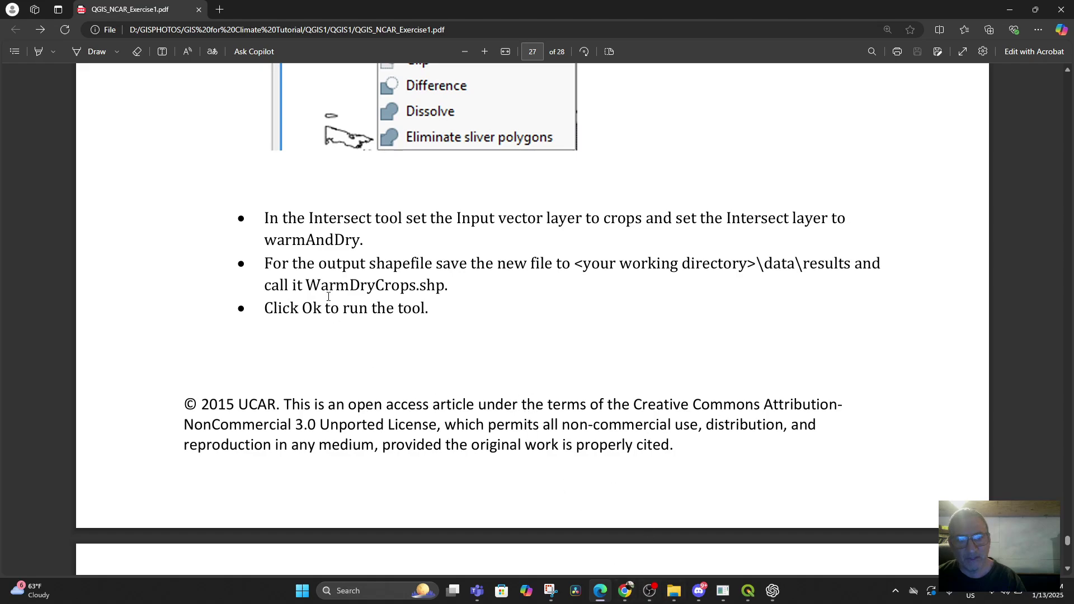
drag(307, 285, 444, 286)
right_click(393, 277)
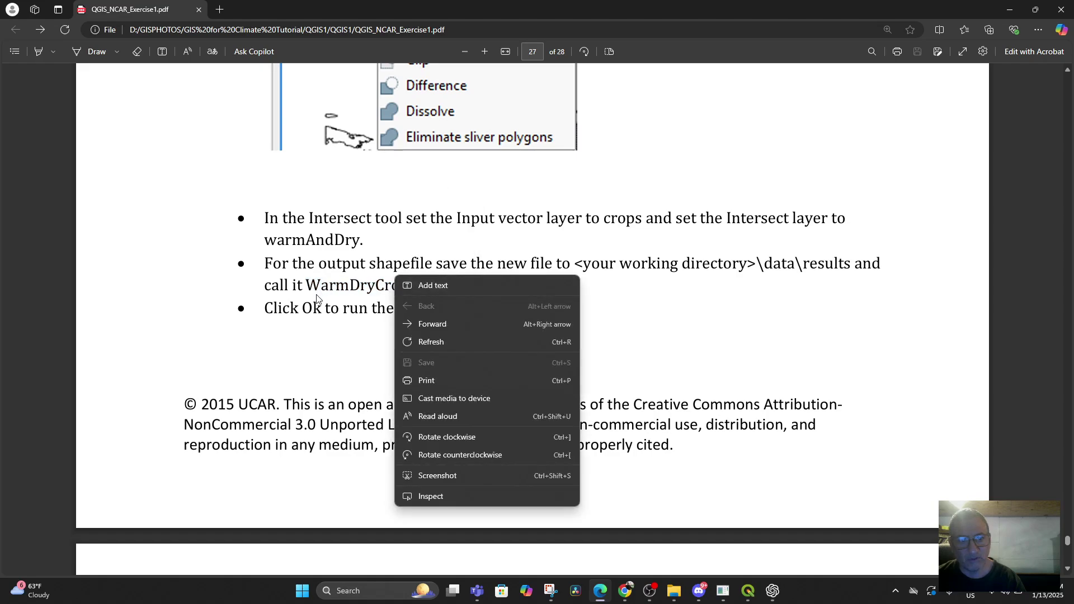
drag(307, 288, 444, 288)
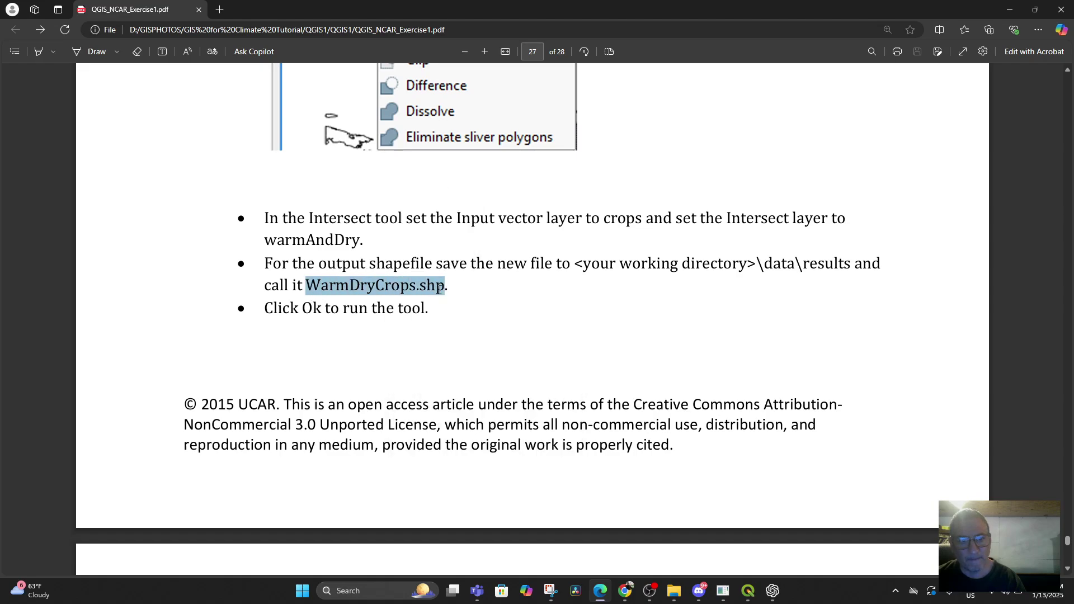
right_click(401, 288)
click(433, 338)
Step: Return to the Intersection dialog in QGIS and set the overlay layer to warmAndDry
mouse_move(748, 591)
click(732, 492)
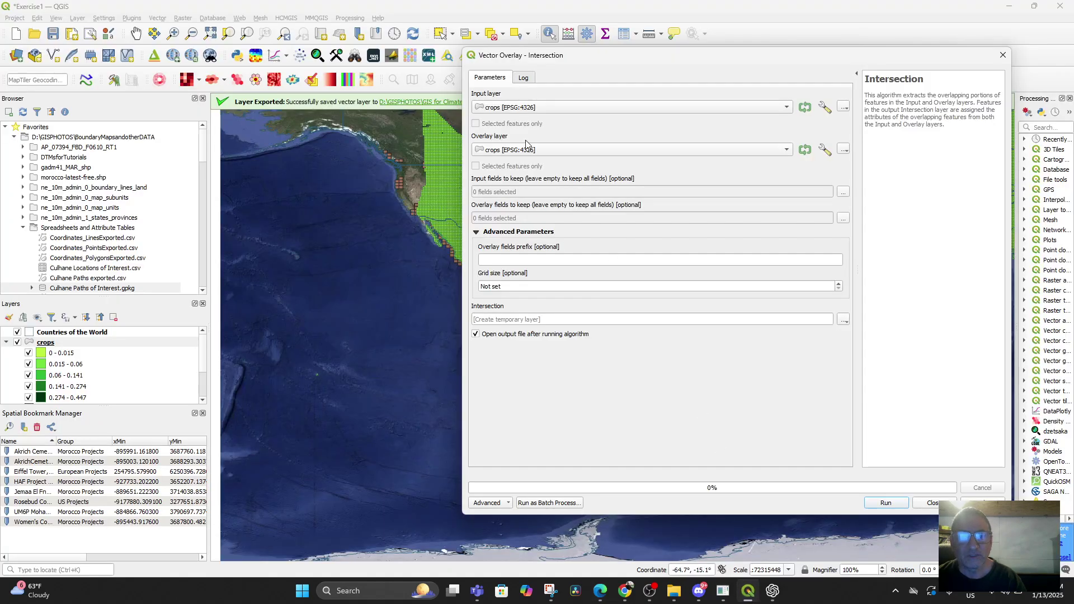
click(551, 151)
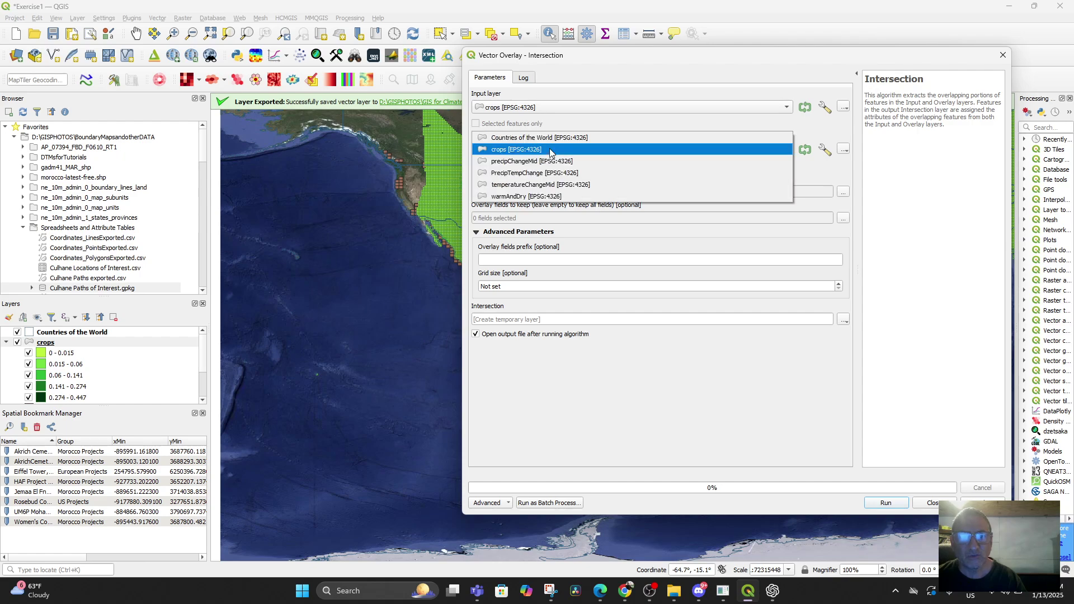
click(553, 195)
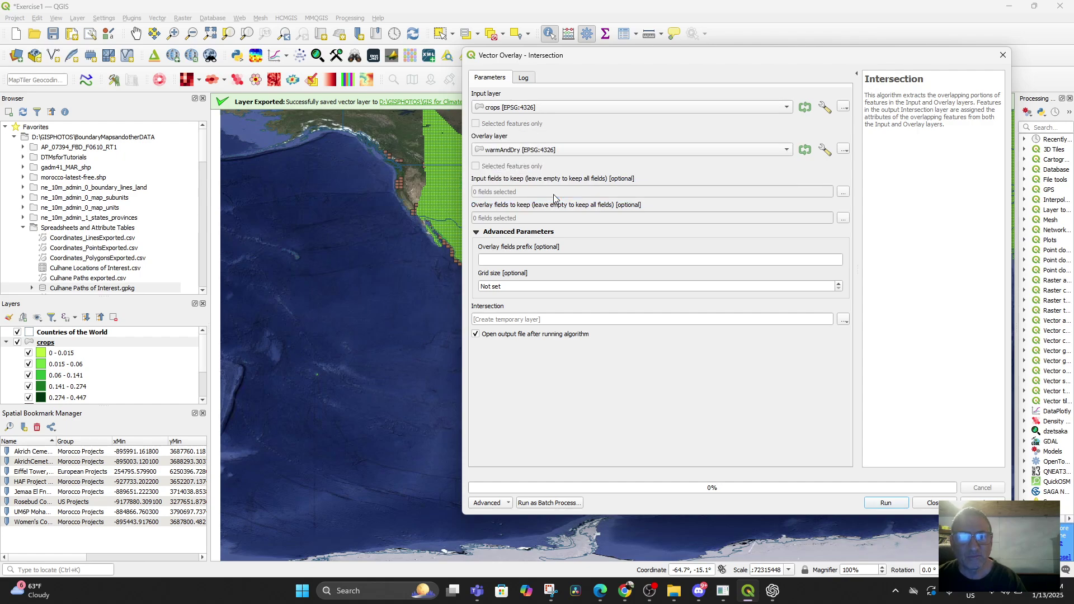
Step: Set the Intersection output to be saved as an SHP file named WarmDryCrops.shp
click(843, 320)
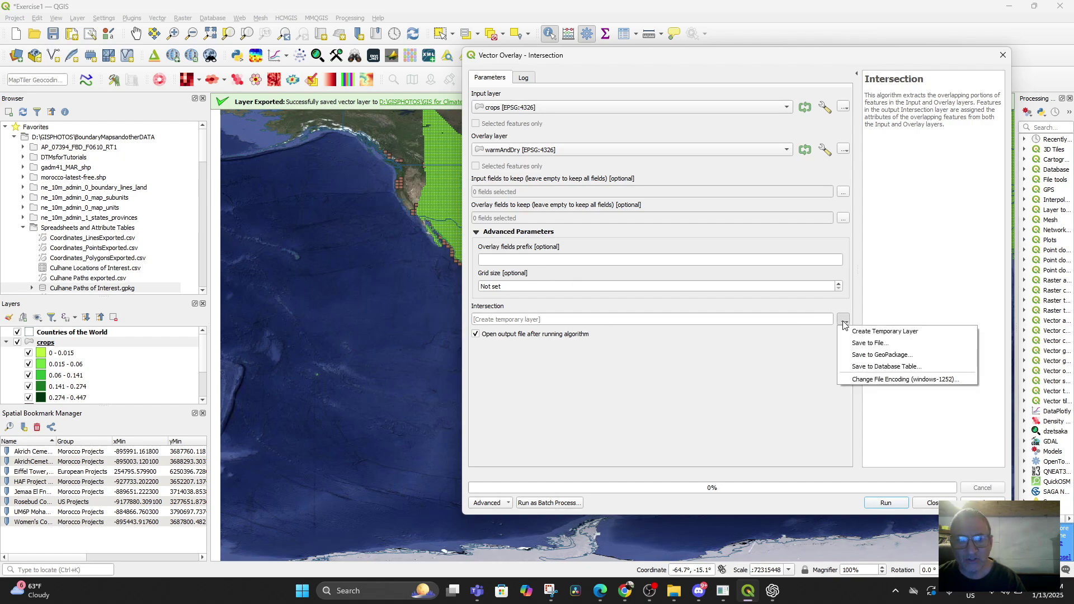
click(867, 343)
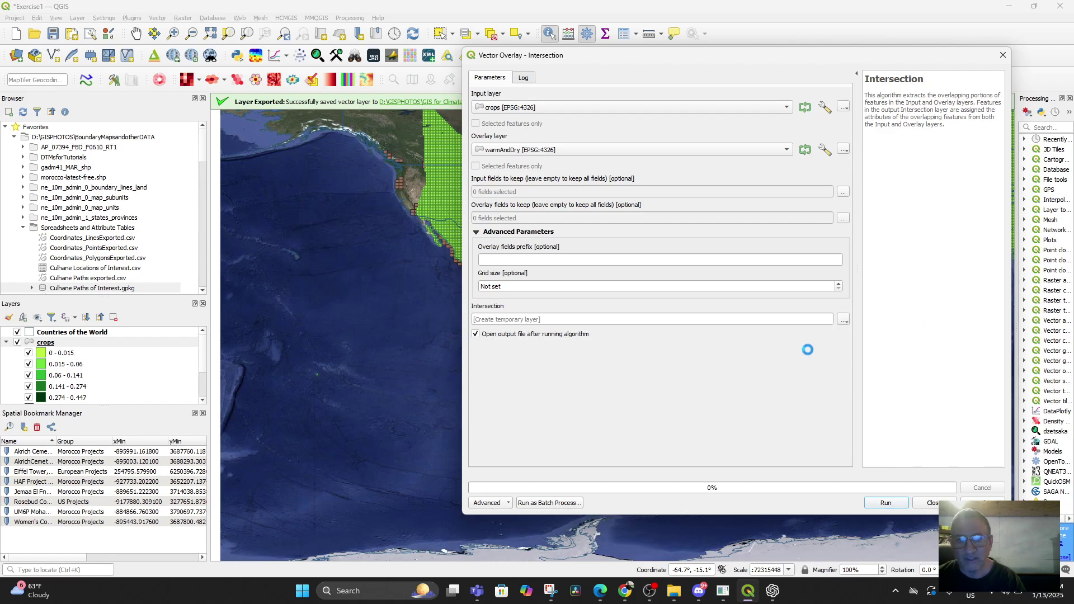
click(617, 302)
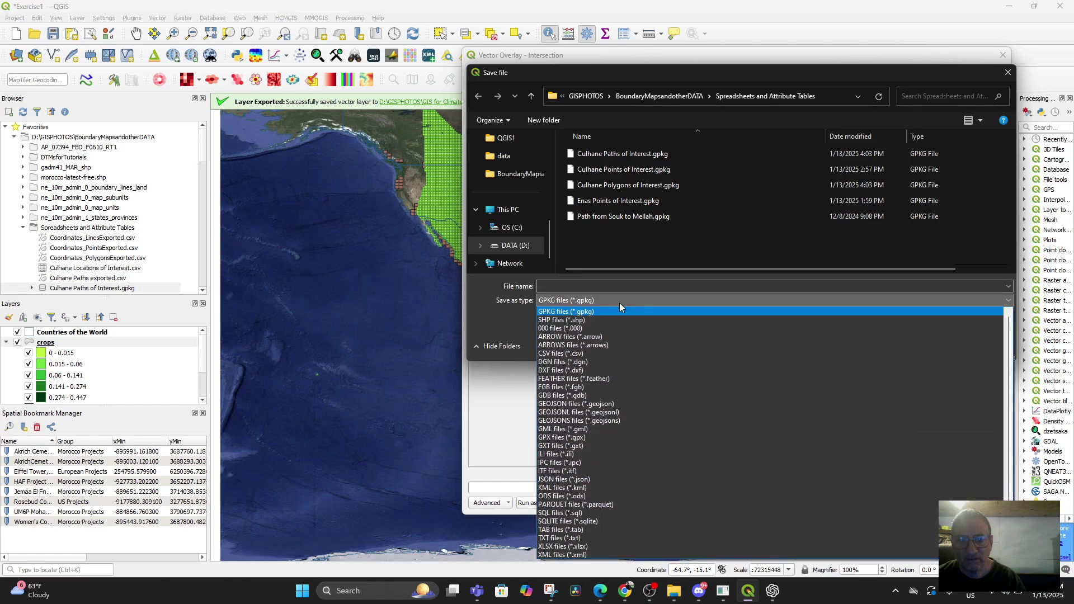
click(603, 315)
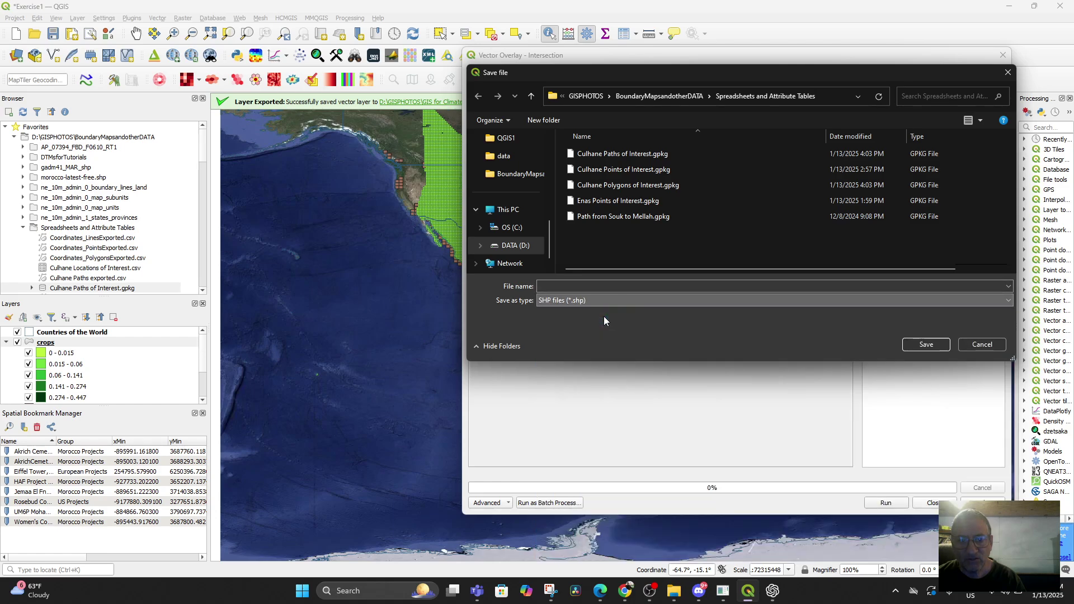
click(585, 289)
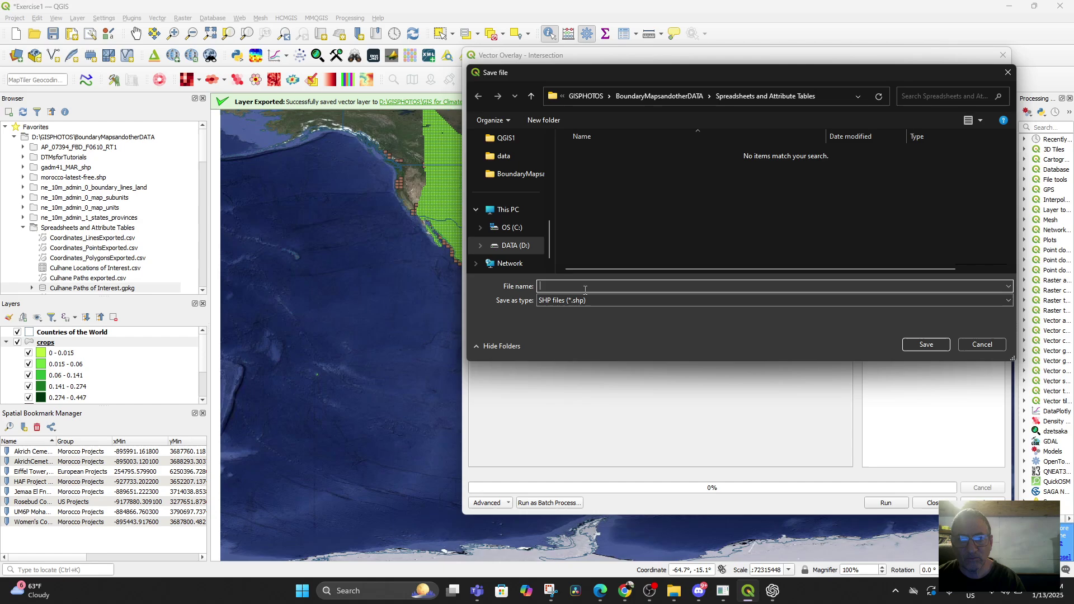
click(611, 301)
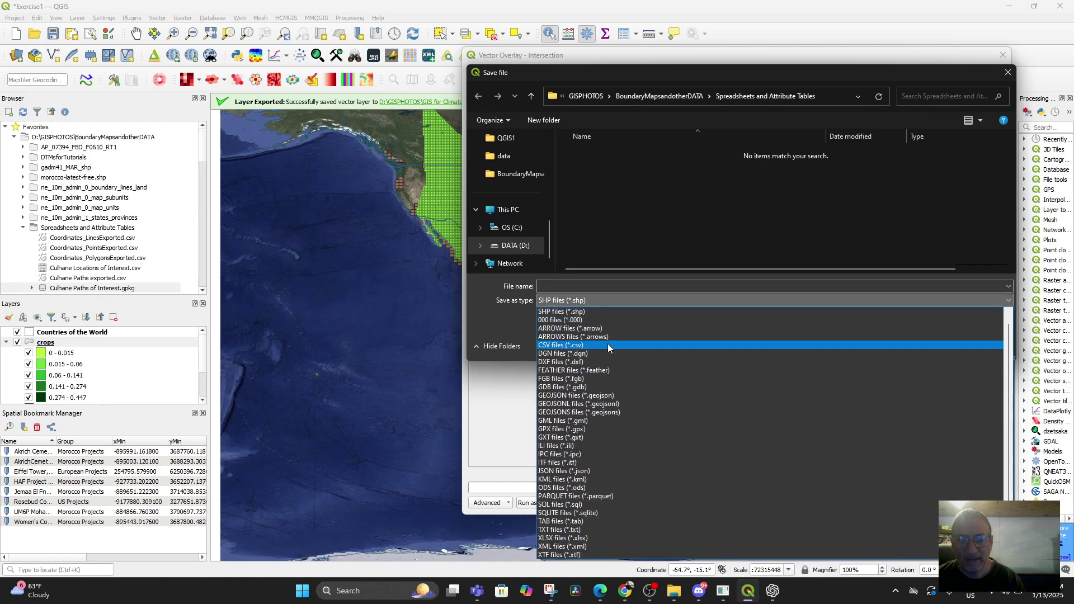
click(627, 231)
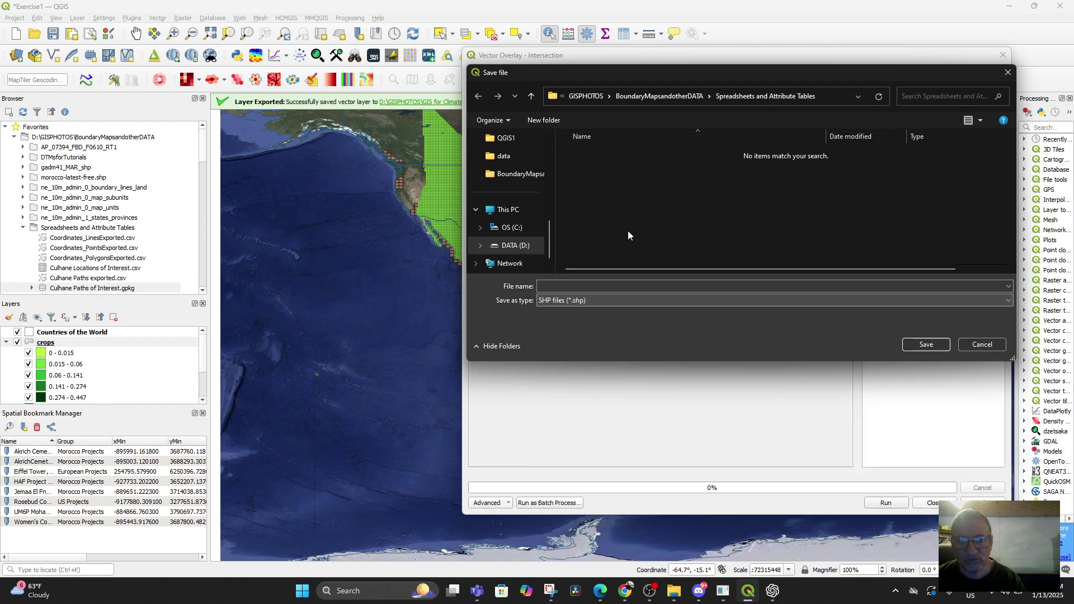
click(583, 287)
key(ctrl+v)
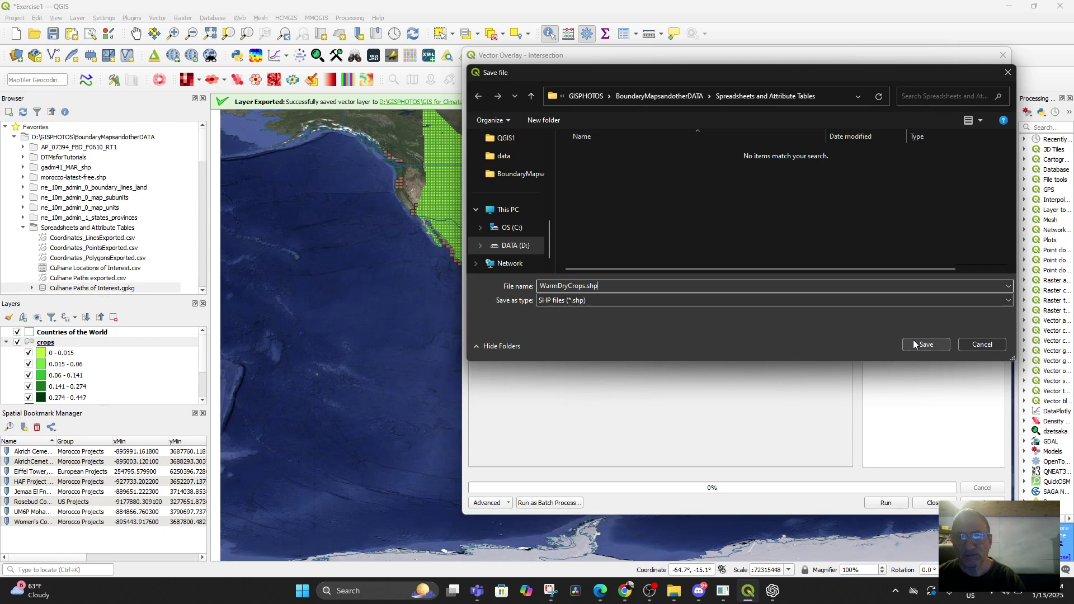
Step: Save the output file in the maps folder under GISPHOTOS\GIS for Climate Tutorial\QGIS1\QGIS1
click(670, 96)
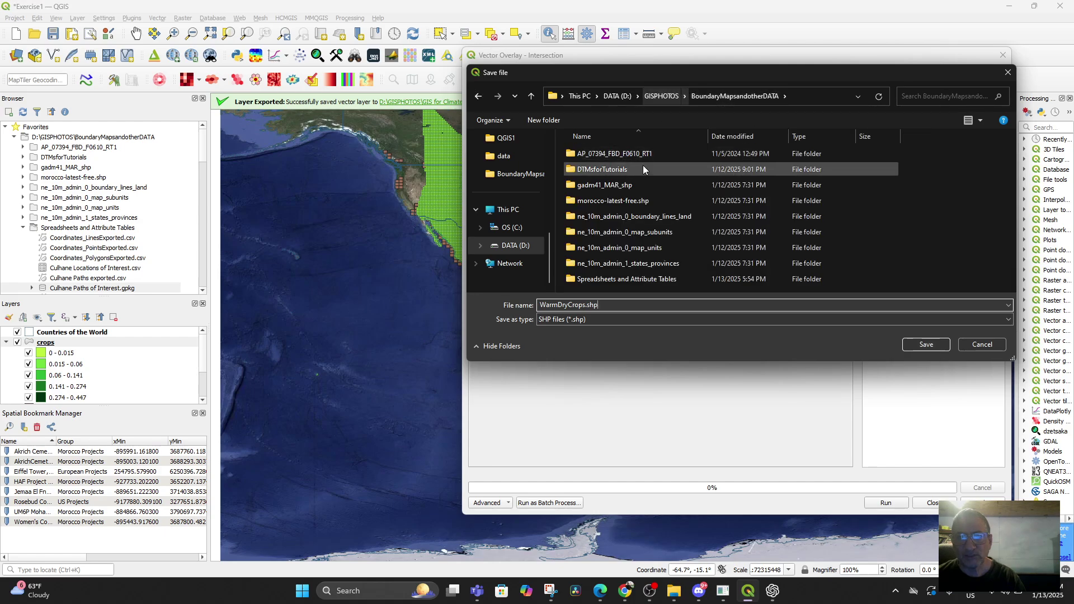
double_click(641, 279)
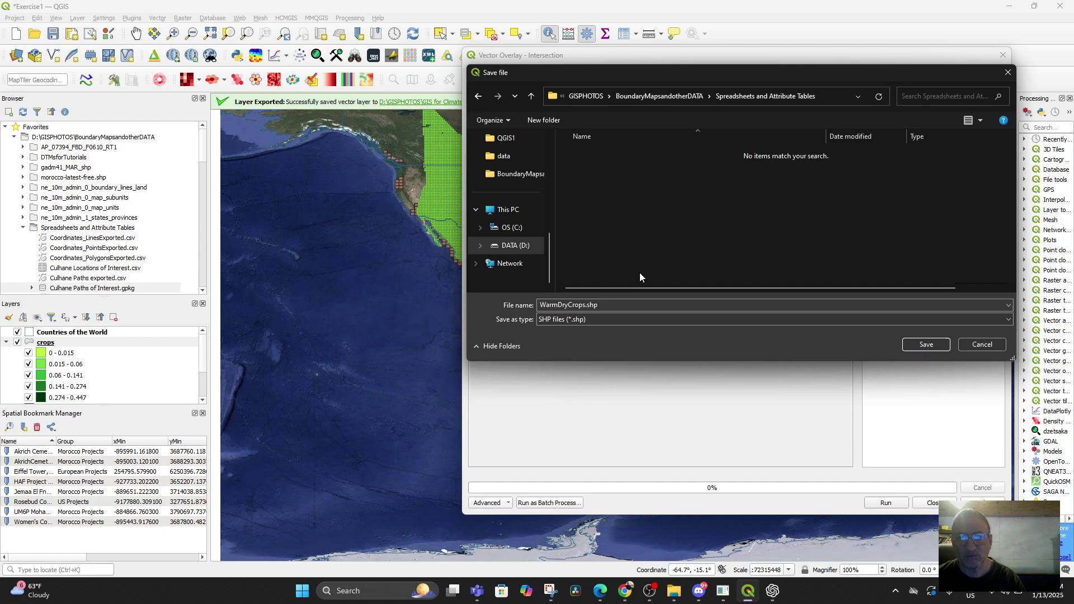
click(587, 96)
double_click(790, 243)
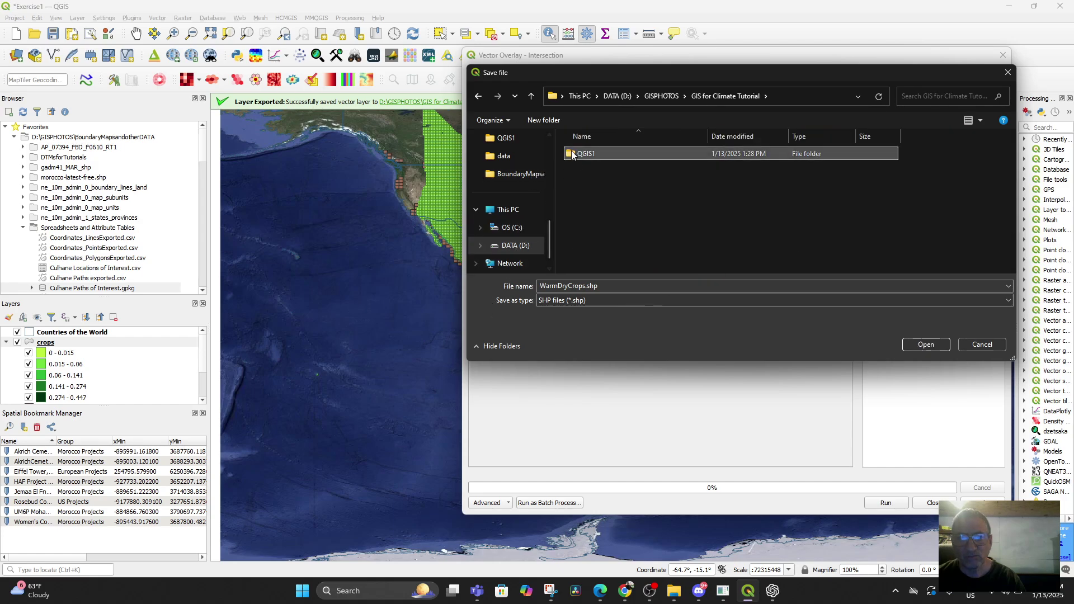
double_click(581, 154)
double_click(568, 156)
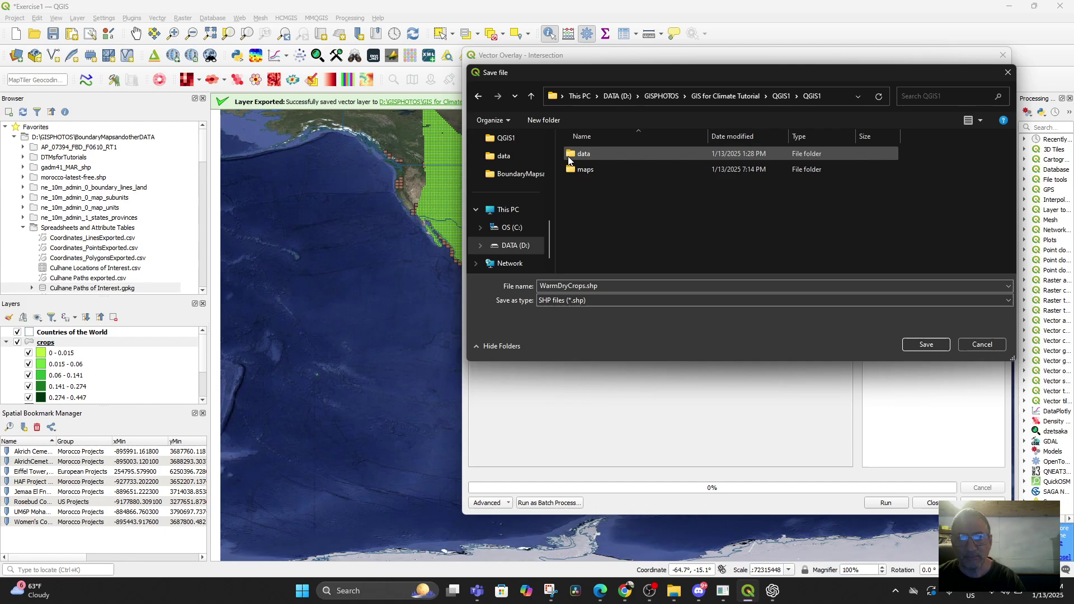
double_click(565, 169)
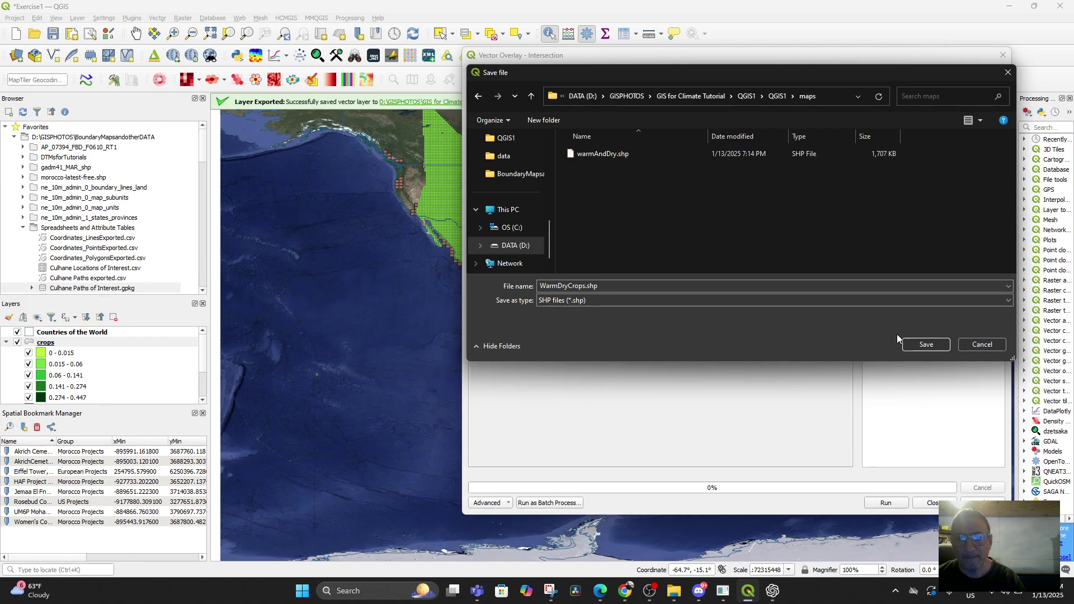
click(924, 345)
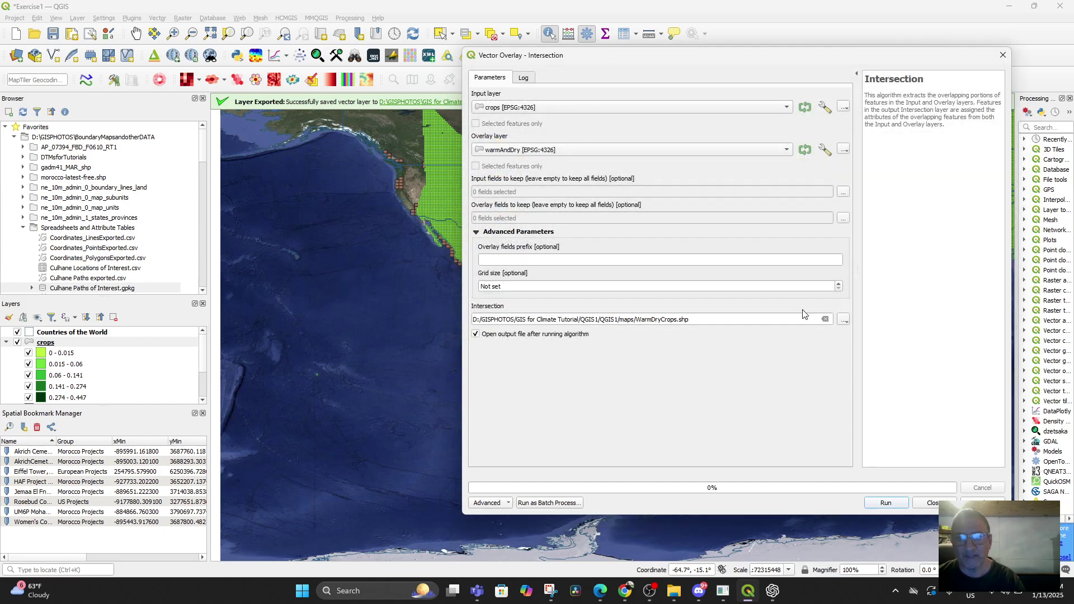
Step: Run the intersection of crops with warmAndDry, close the tool and select the WarmDryCrops layer
click(884, 503)
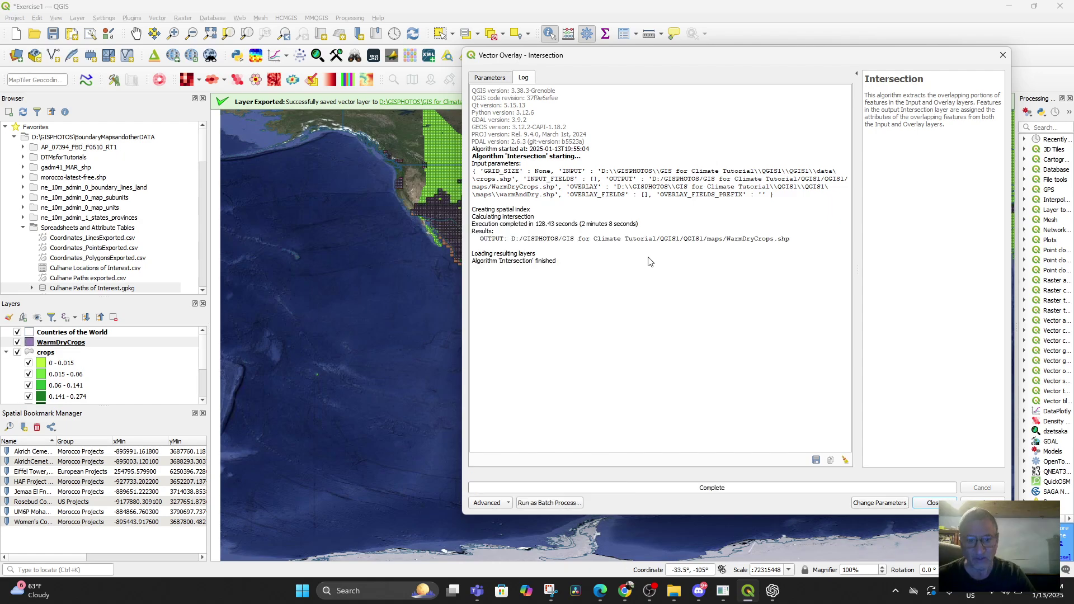
click(929, 504)
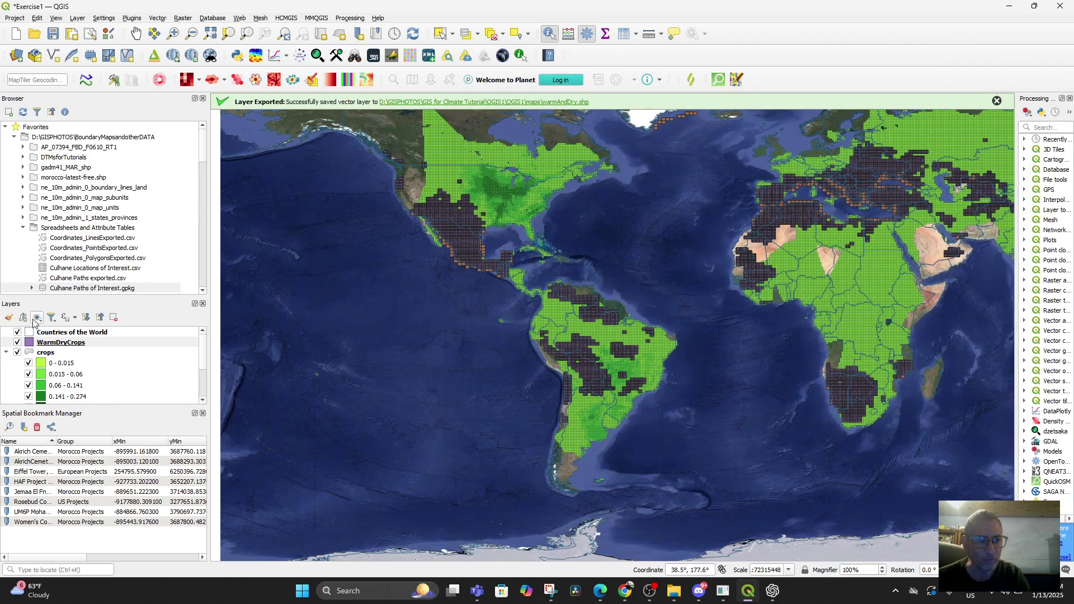
click(44, 343)
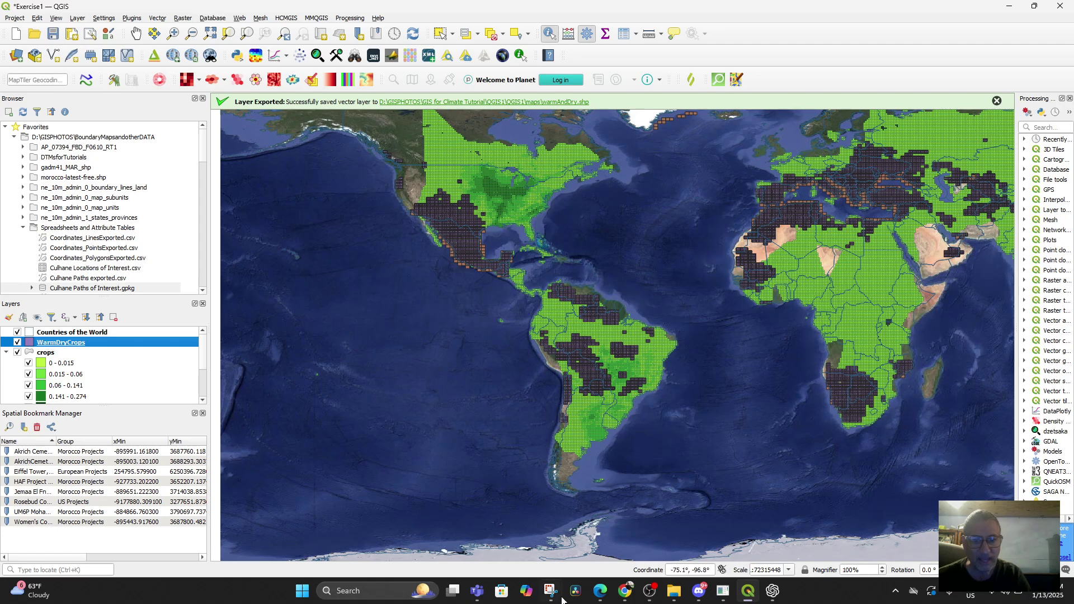
Step: Examine the WarmDryCrops polygons on the map around West Africa, the Mediterranean and the Americas
scroll(763, 355, up, 2)
drag(731, 312, 626, 602)
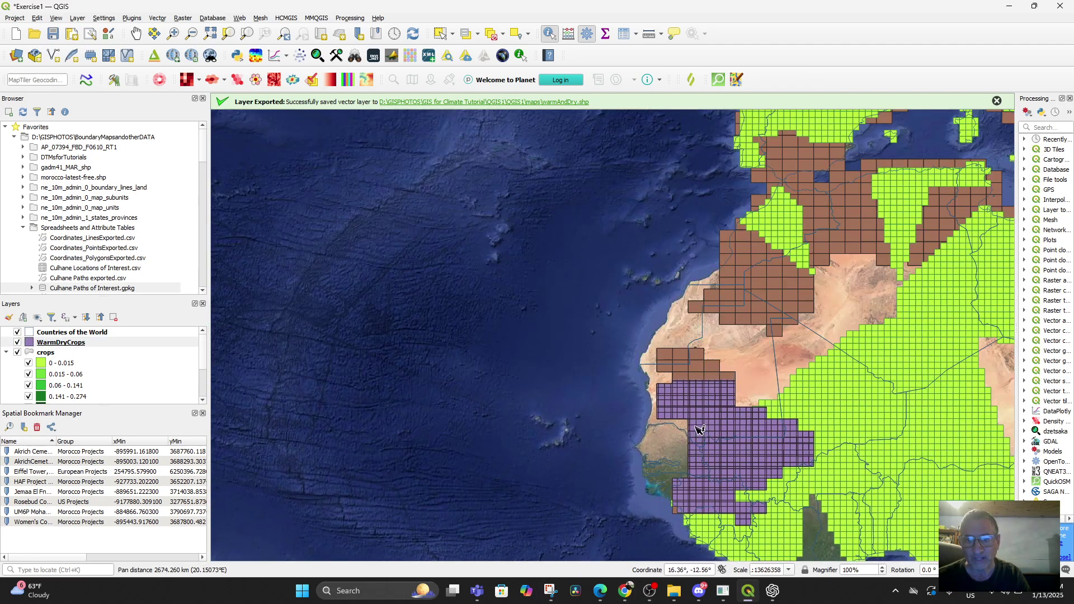
scroll(691, 399, down, 1)
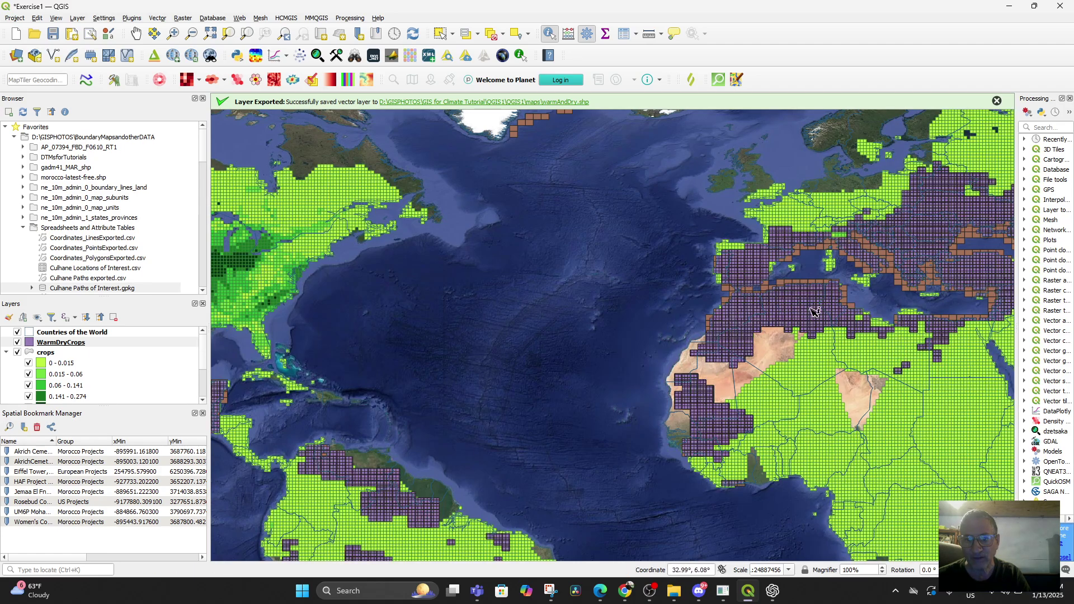
drag(625, 397, 628, 331)
scroll(638, 378, down, 1)
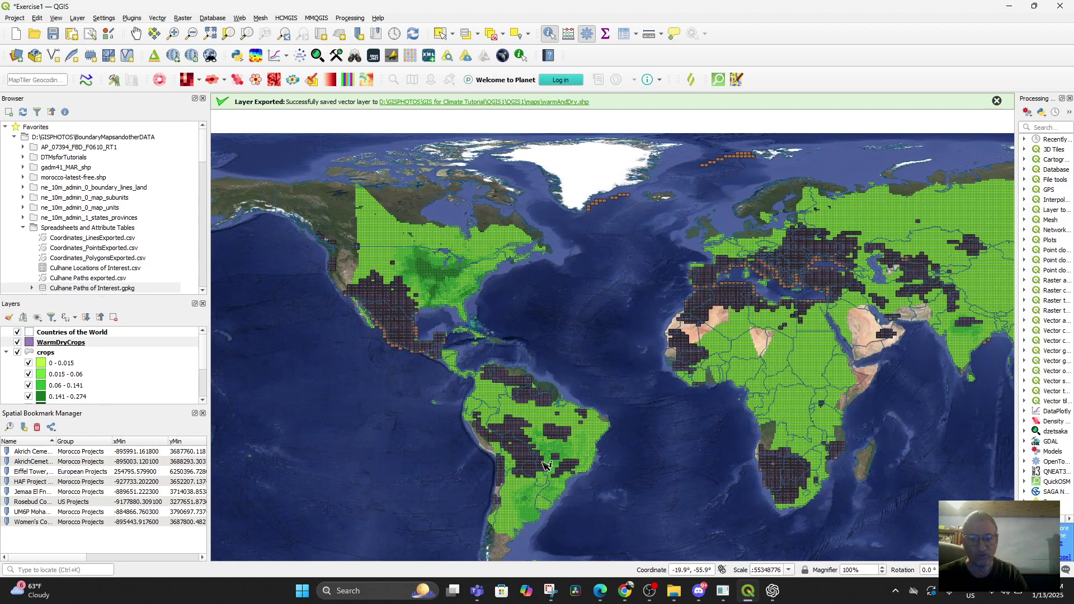
Step: Switch to the exercise PDF and read the final instructions on layer visibility, WarmDryCrops symbology and the closing questions
click(600, 591)
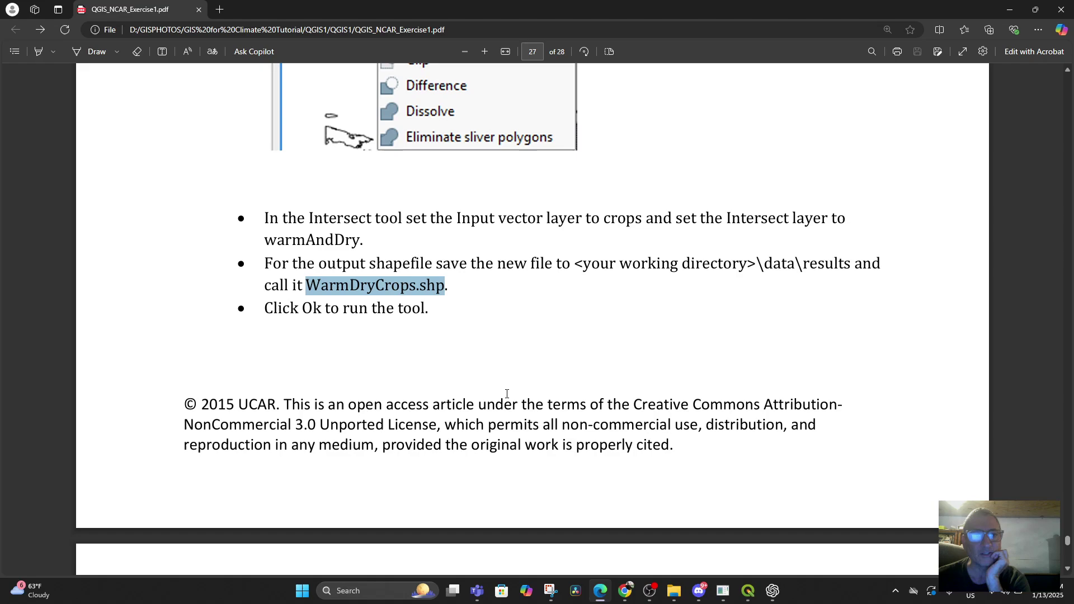
scroll(495, 297, down, 2)
scroll(495, 297, down, 5)
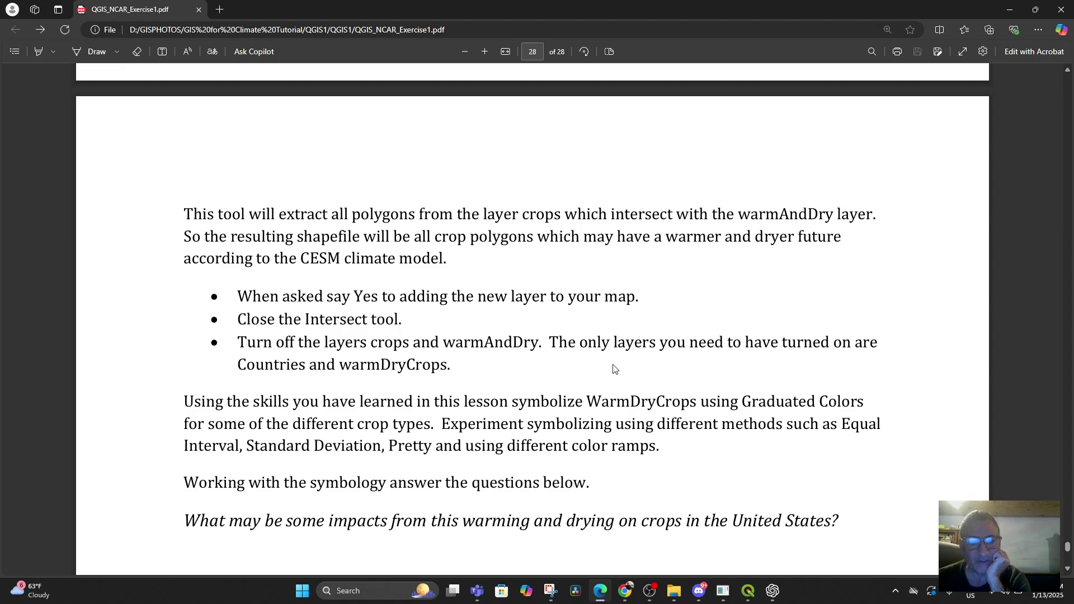
scroll(618, 396, down, 4)
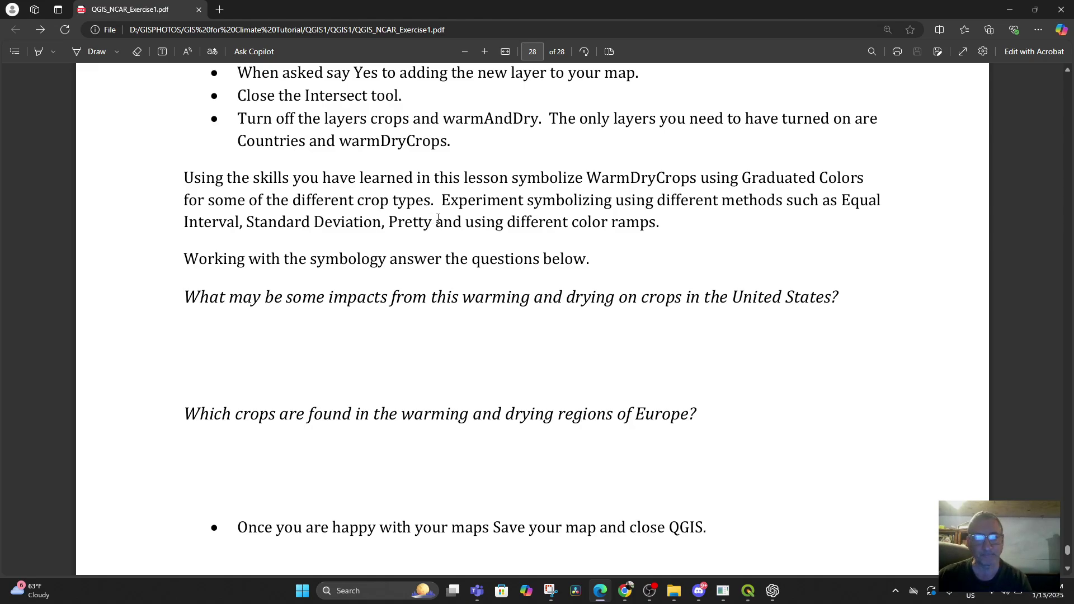
scroll(441, 212, down, 1)
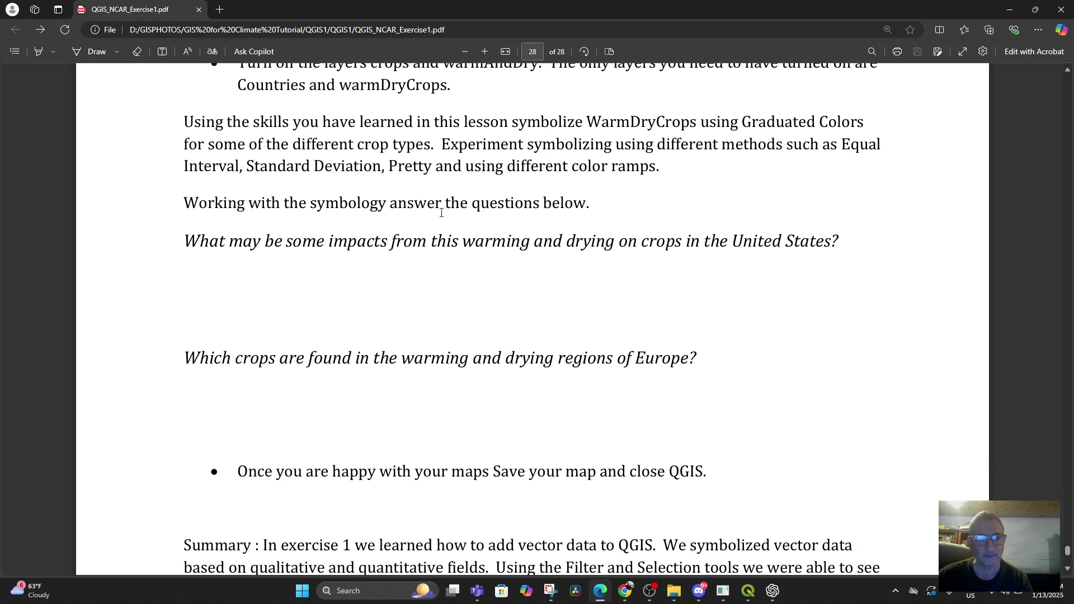
Step: Return to QGIS and turn off the crops and warmAndDry layers
click(749, 592)
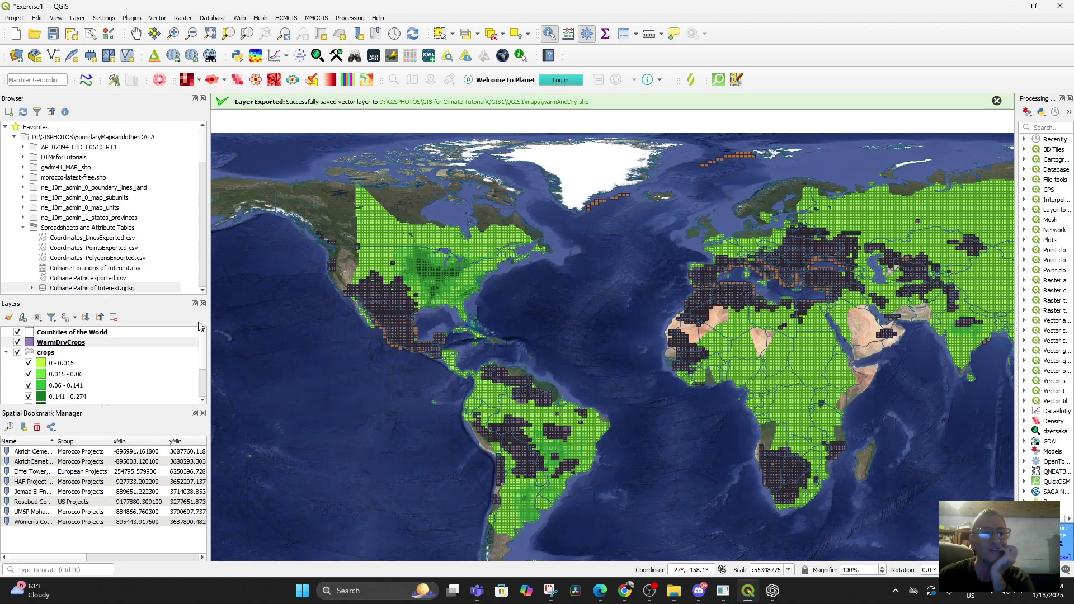
click(18, 352)
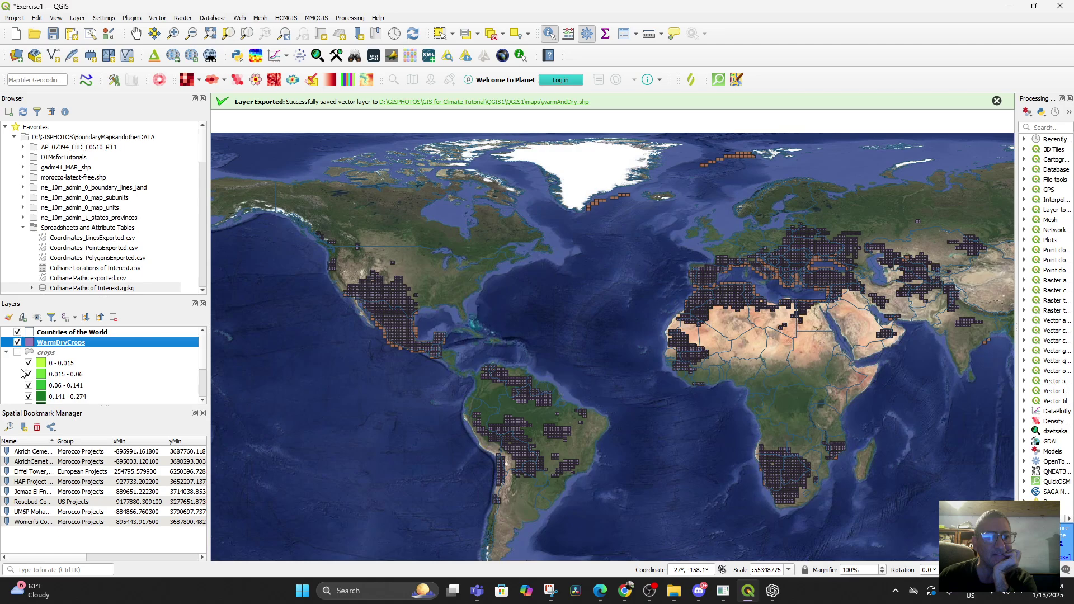
scroll(23, 373, down, 2)
click(17, 359)
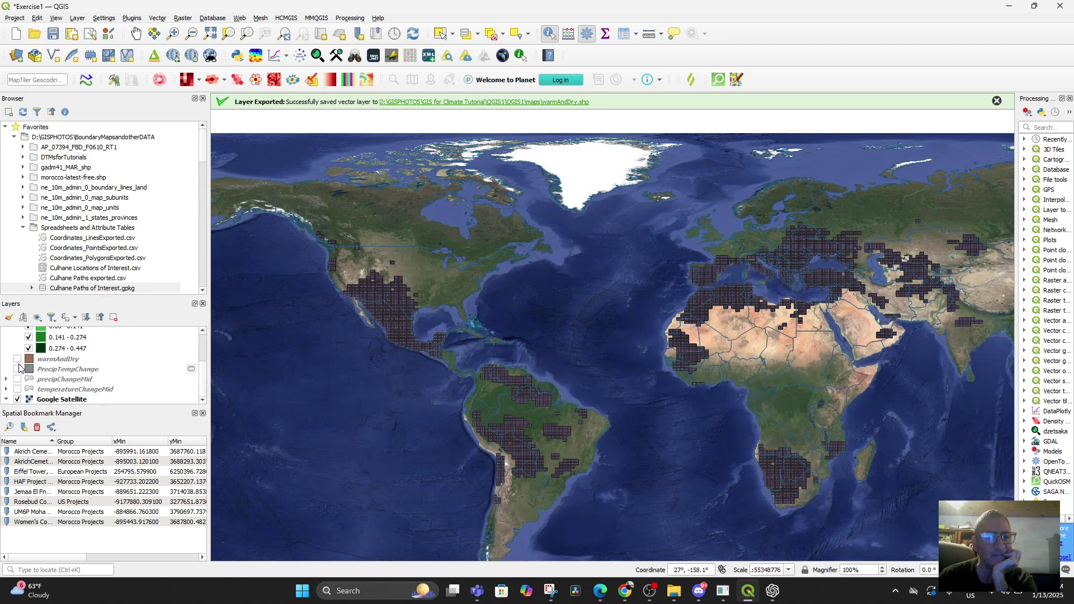
Step: Open the symbology properties of the WarmDryCrops layer and change the renderer to Graduated
scroll(26, 370, up, 3)
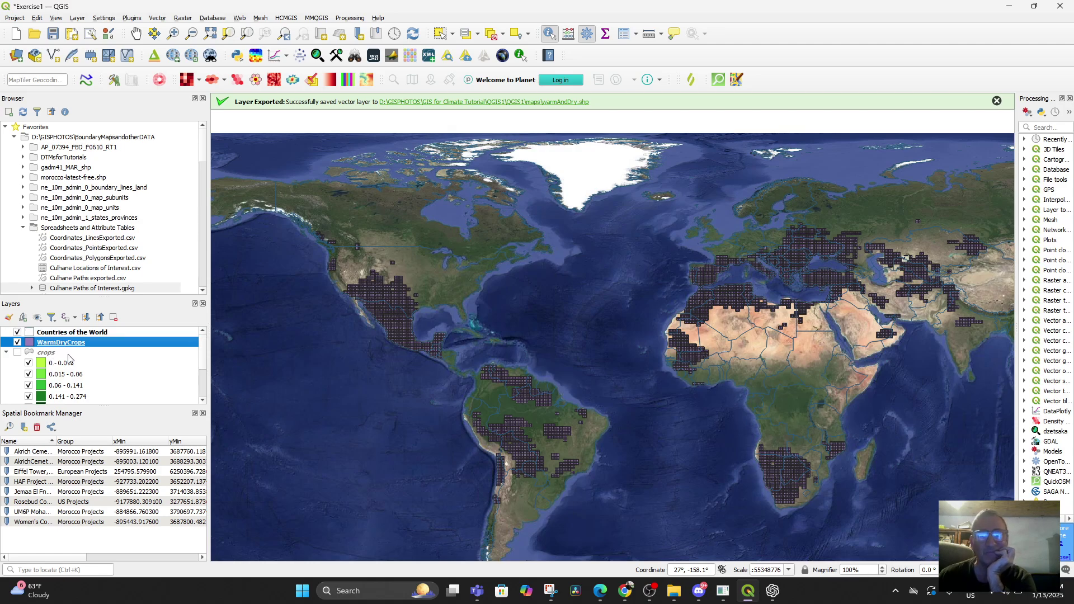
double_click(54, 342)
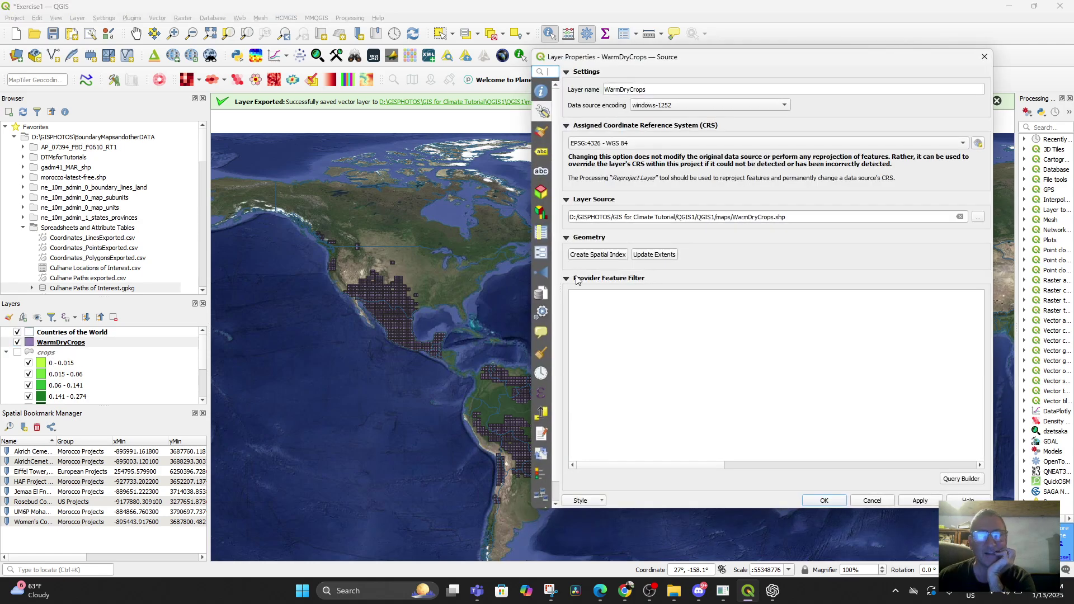
click(541, 132)
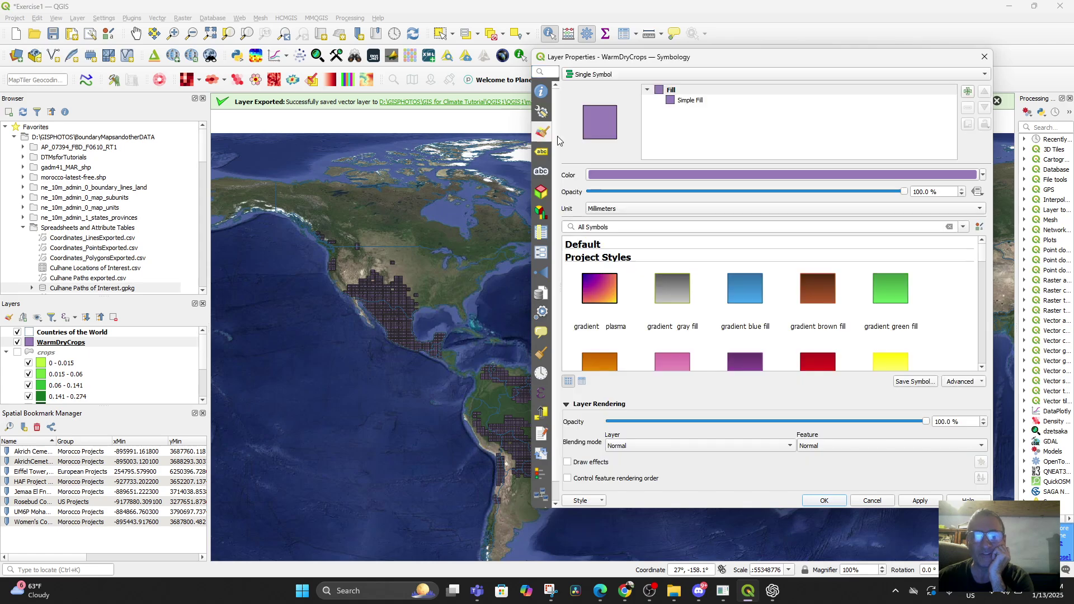
click(648, 74)
click(639, 99)
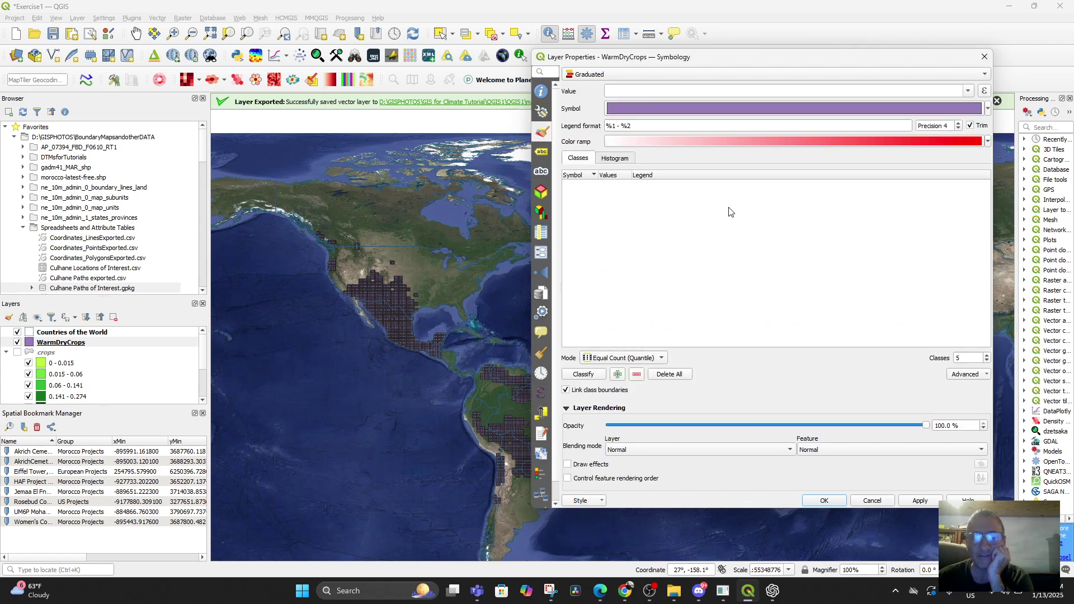
Step: Set the first color of the graduated color ramp to light yellow-green #e6ff69
click(682, 142)
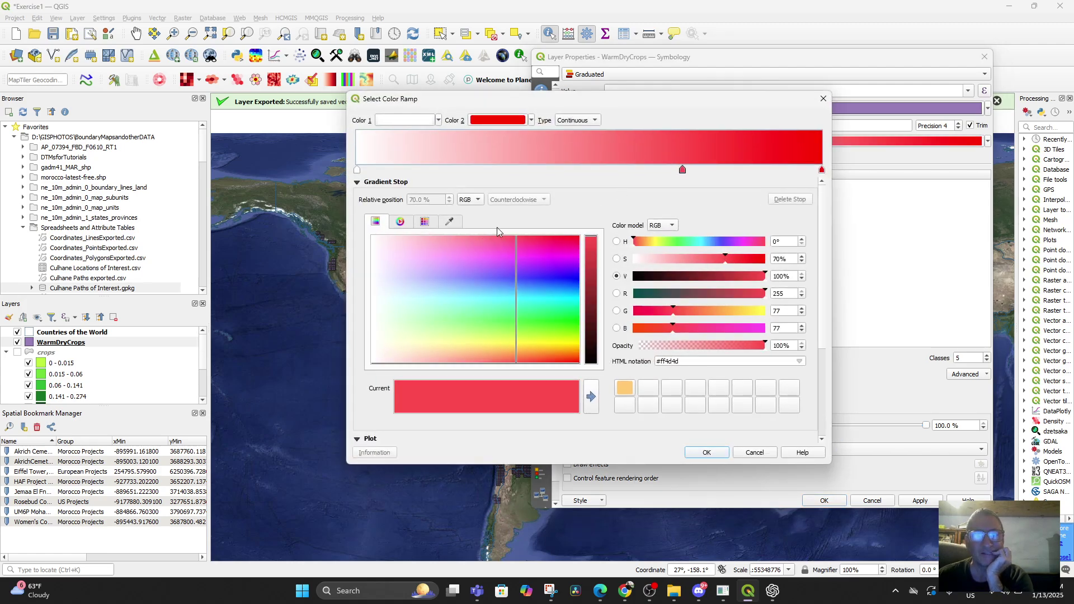
click(403, 120)
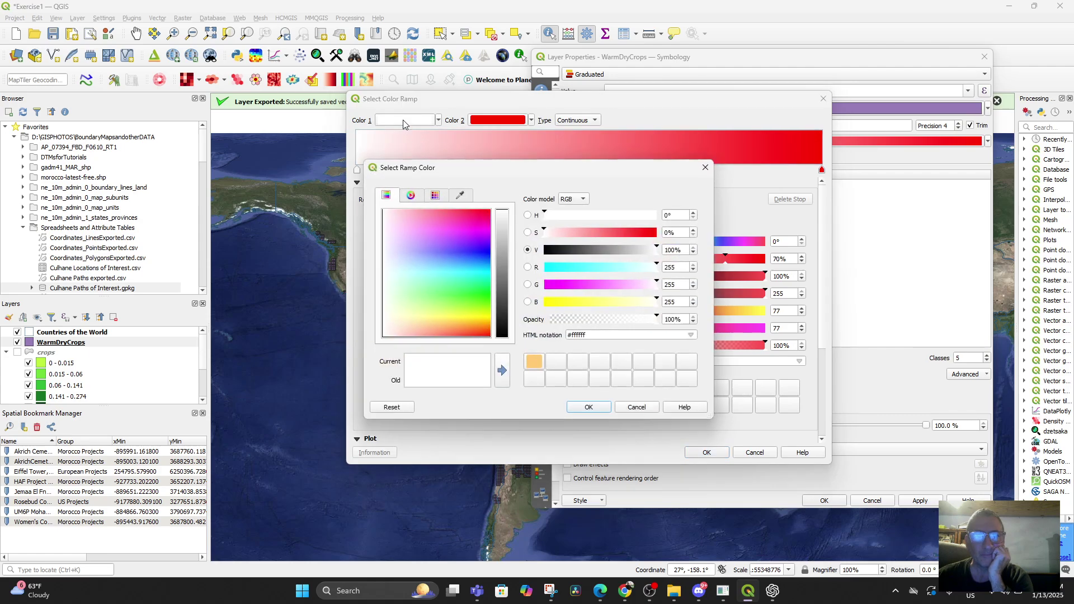
click(445, 311)
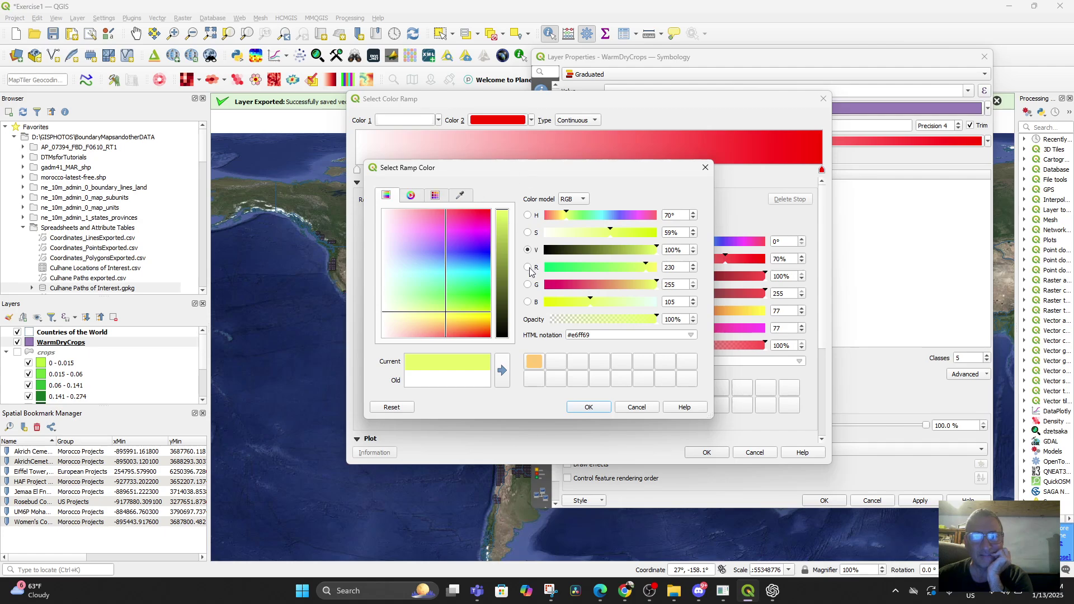
click(596, 410)
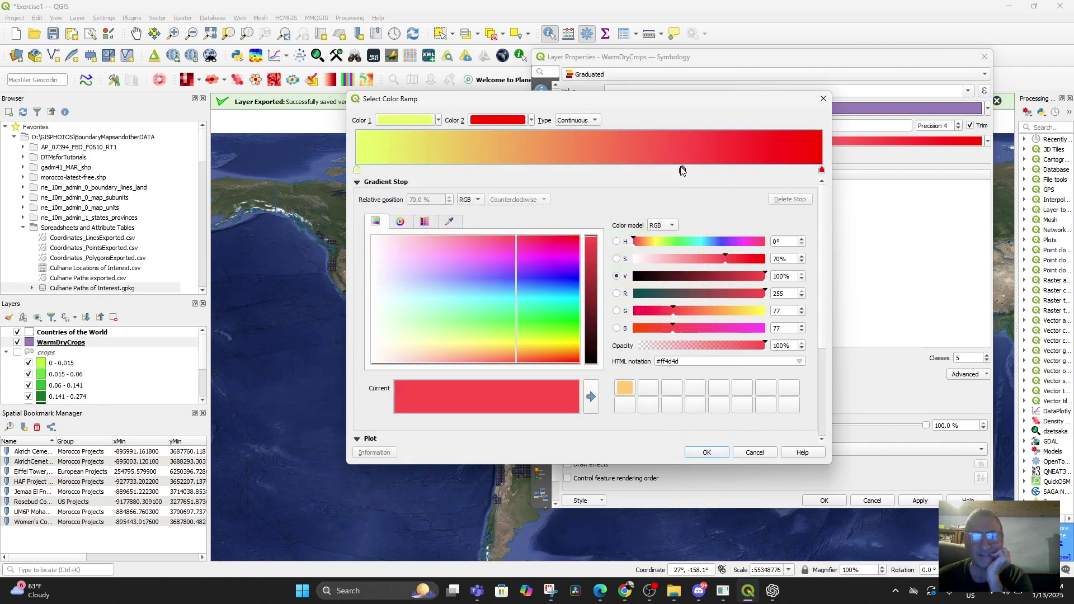
Step: Move the color ramp's intermediate gradient stop to 47.5 %, color it orange-yellow #ffc23f, and accept the ramp
drag(682, 170, 578, 174)
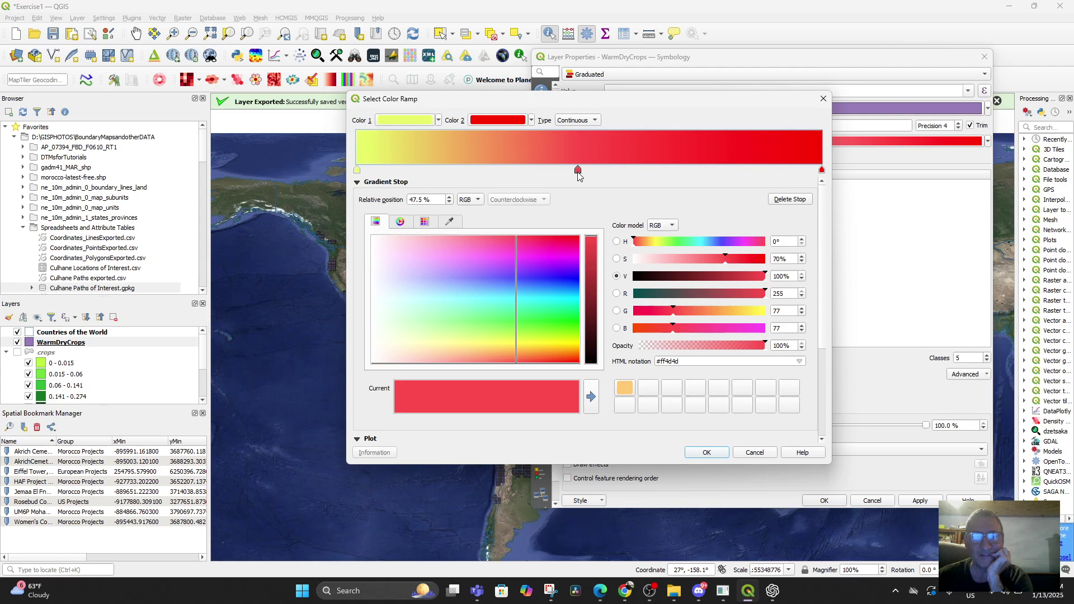
click(528, 348)
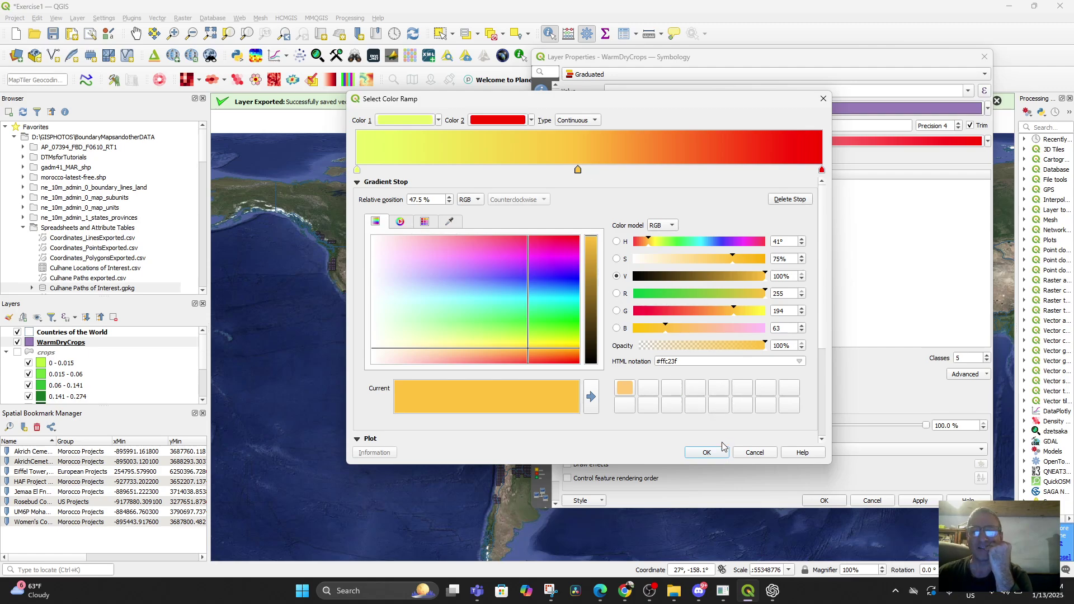
click(707, 452)
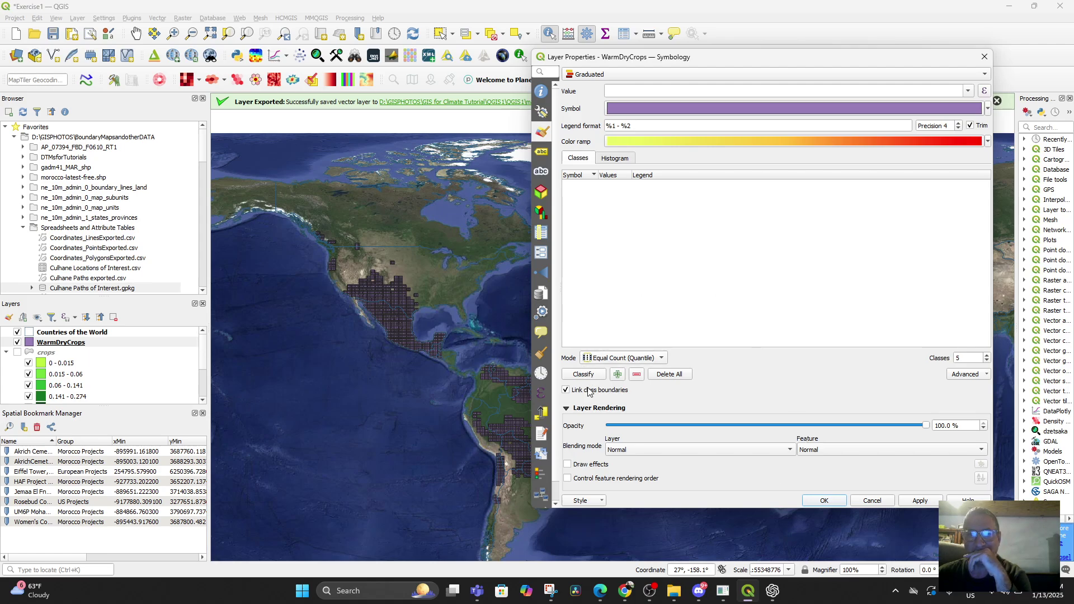
Step: Set the WarmDryCrops classification mode to Natural Breaks (Jenks) with 10 classes
click(605, 360)
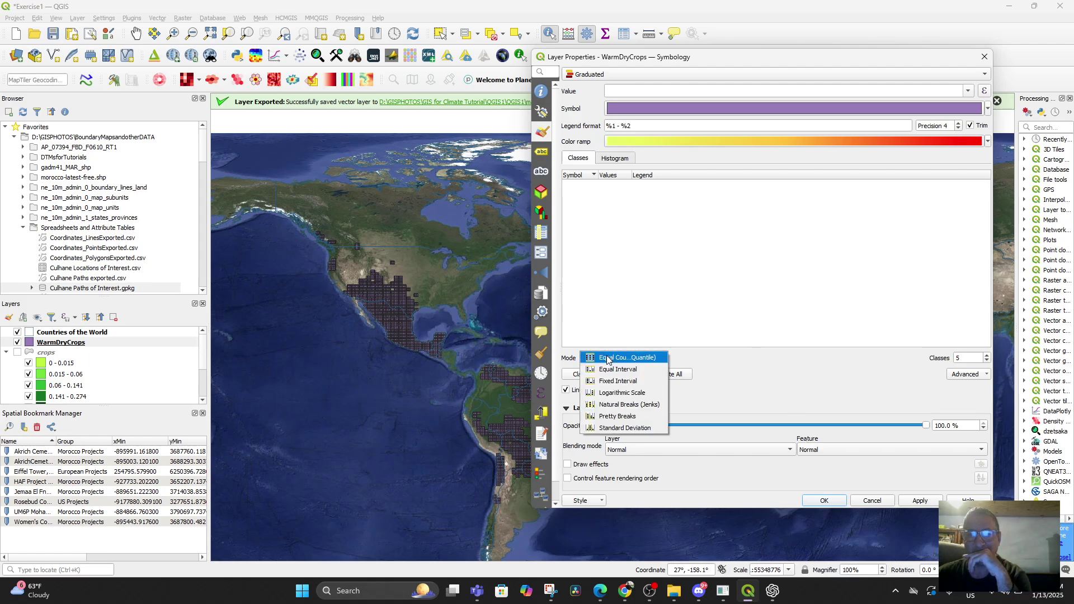
click(626, 407)
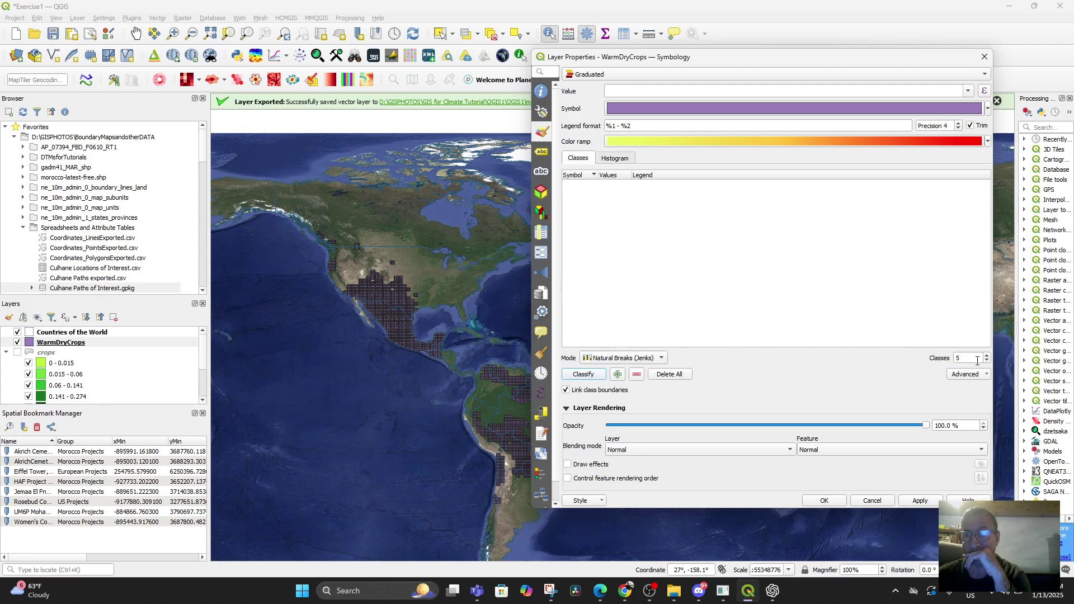
click(960, 356)
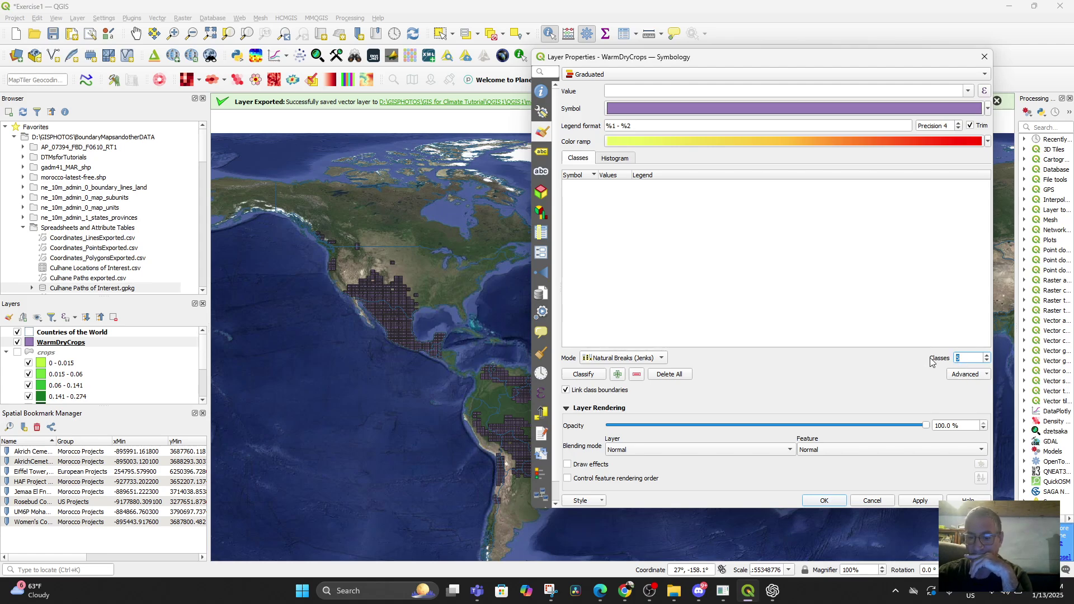
key(BackSpace)
text(10)
key(Return)
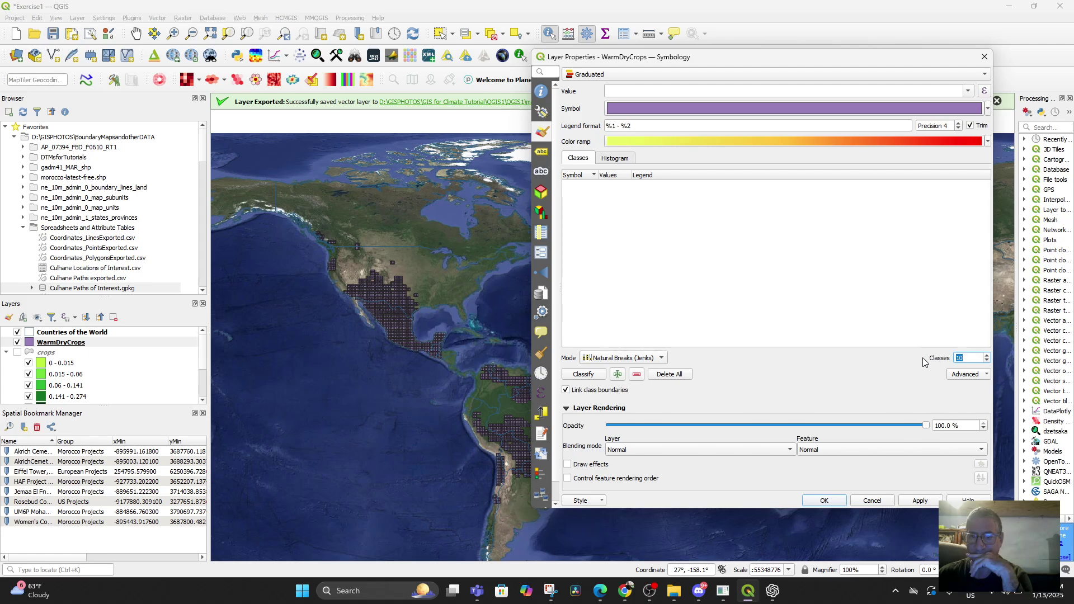
click(580, 380)
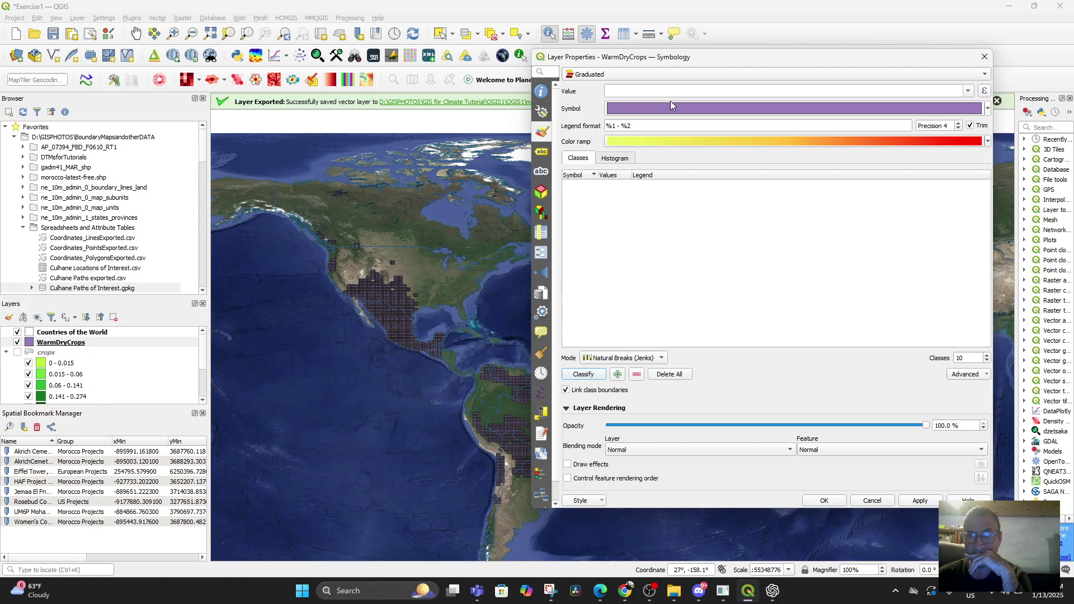
Step: Classify WarmDryCrops by the soy field, then apply the symbology and close the layer properties
click(967, 90)
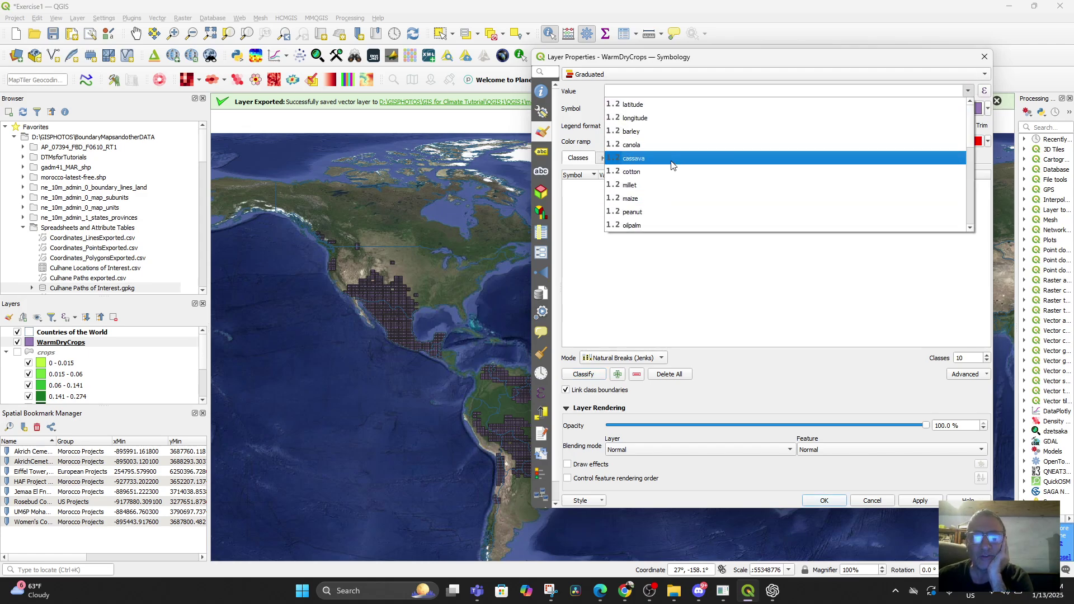
scroll(666, 168, down, 2)
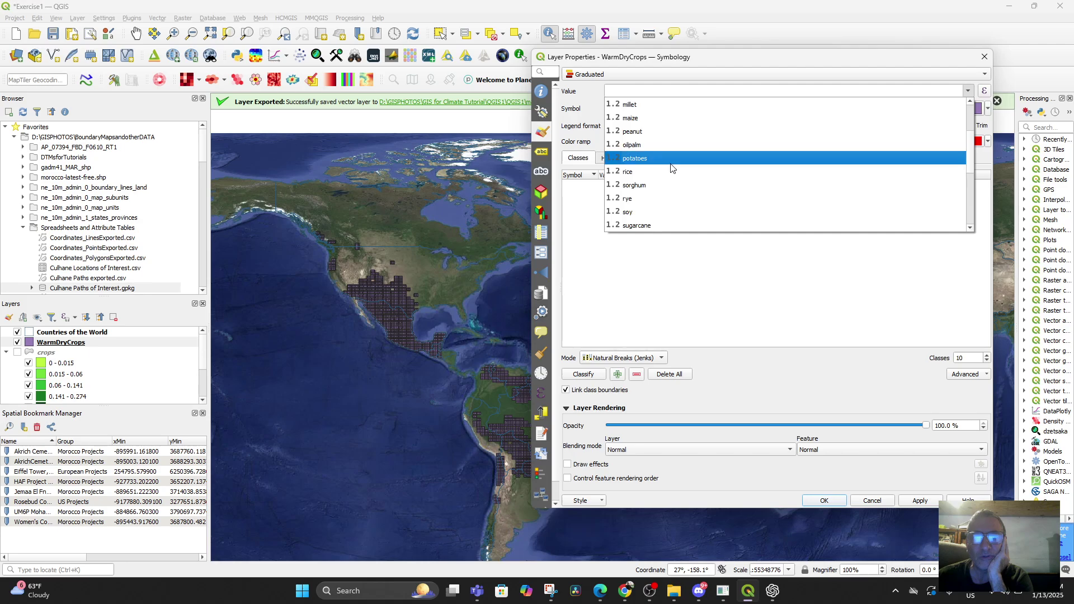
click(646, 212)
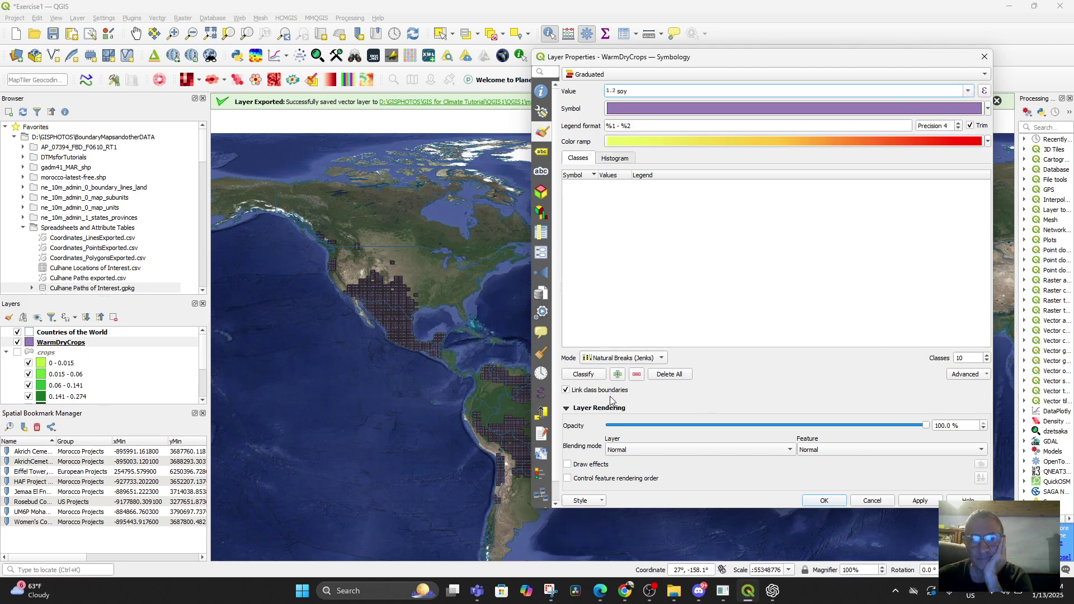
click(588, 375)
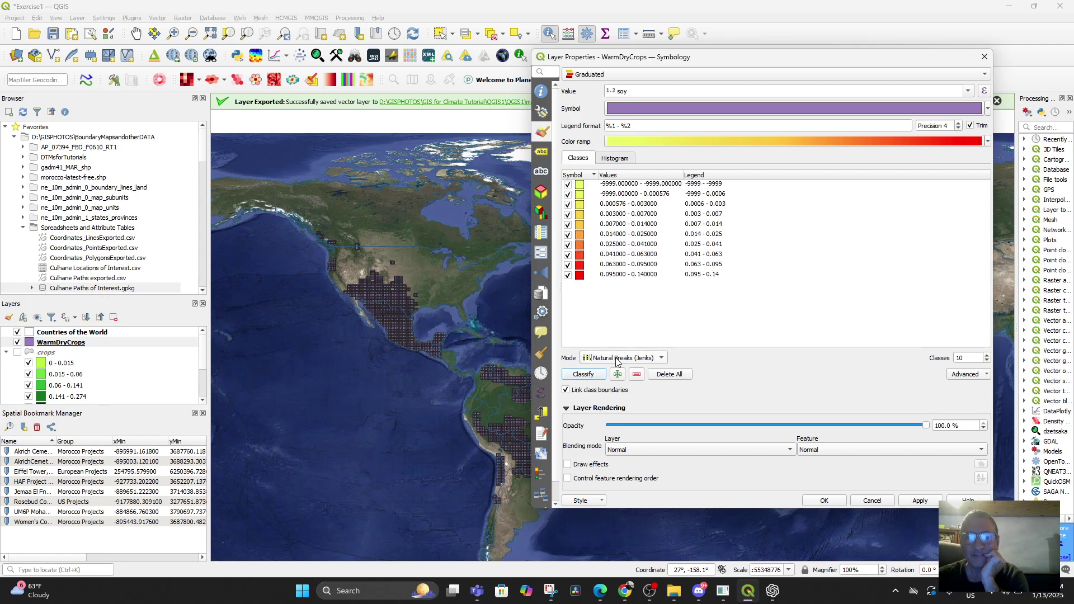
click(915, 501)
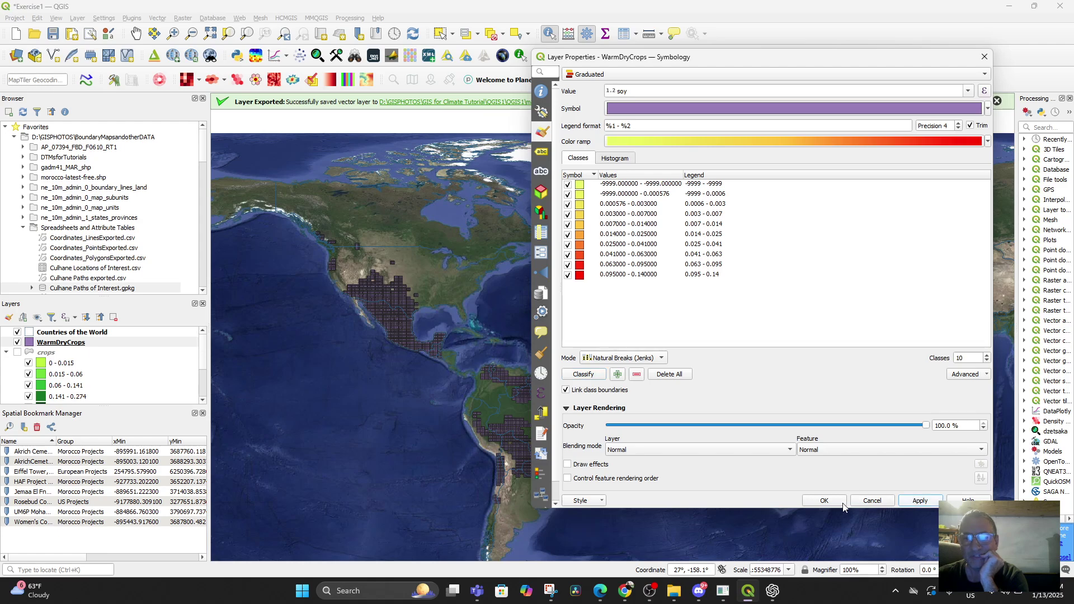
click(826, 501)
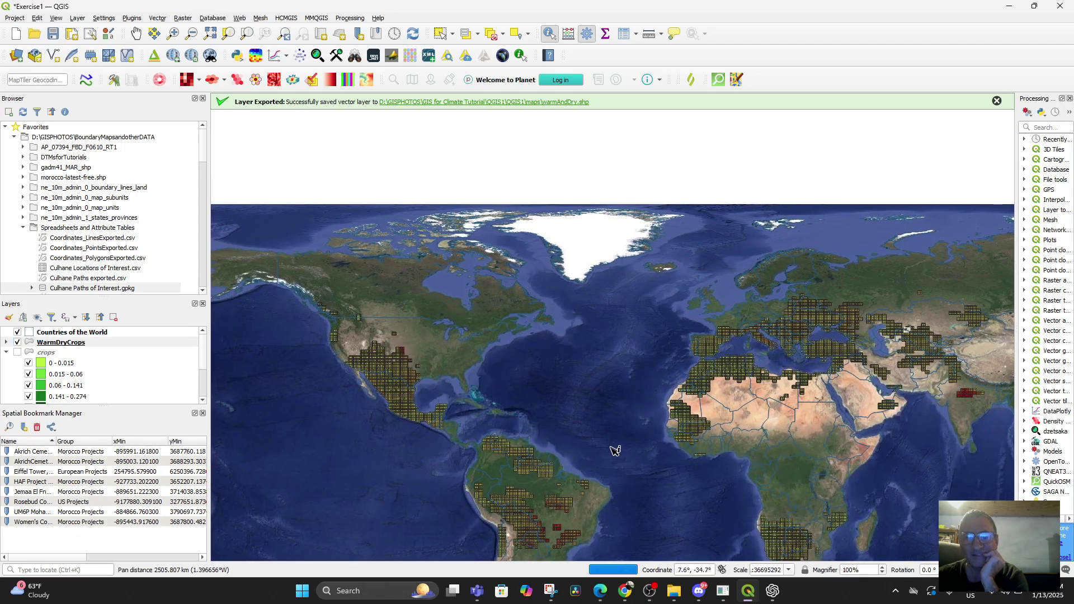
Step: Examine the soy classes of WarmDryCrops on the map across Africa, Europe and North America
scroll(627, 398, up, 1)
scroll(649, 406, up, 3)
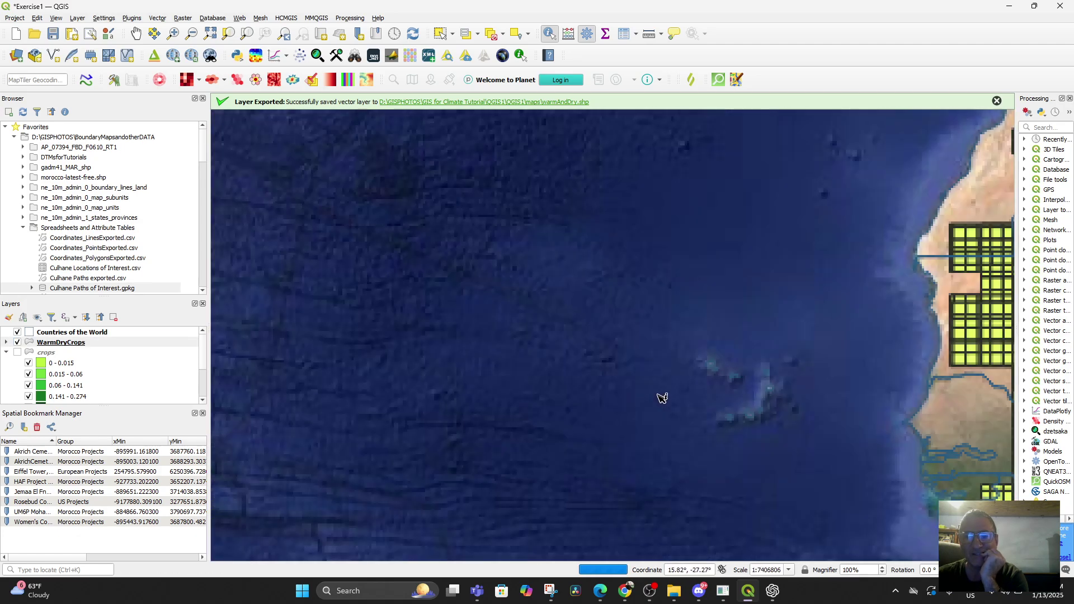
scroll(558, 463, down, 2)
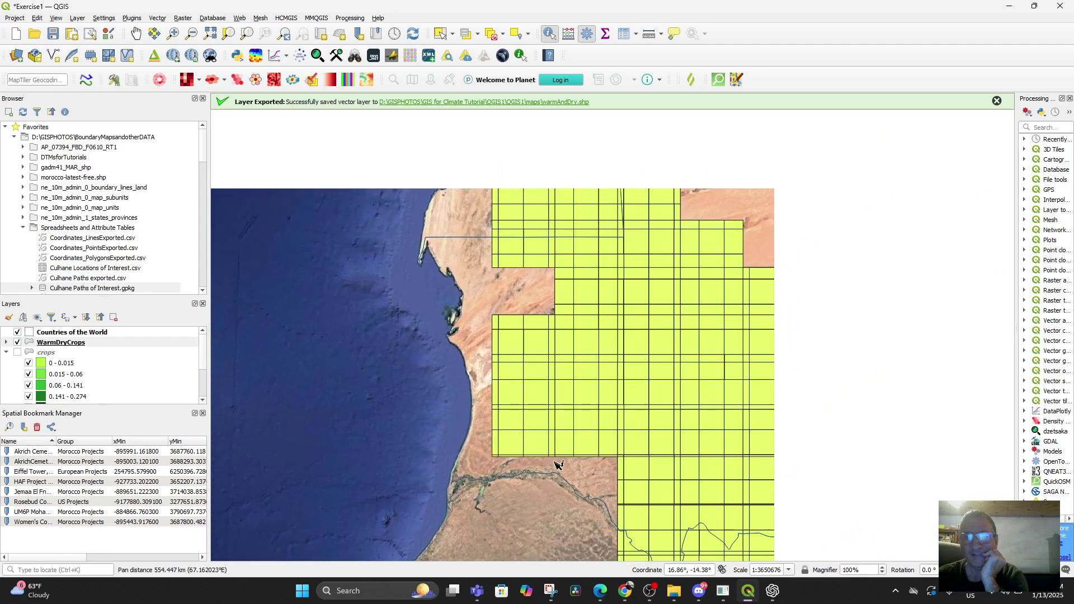
scroll(616, 448, down, 1)
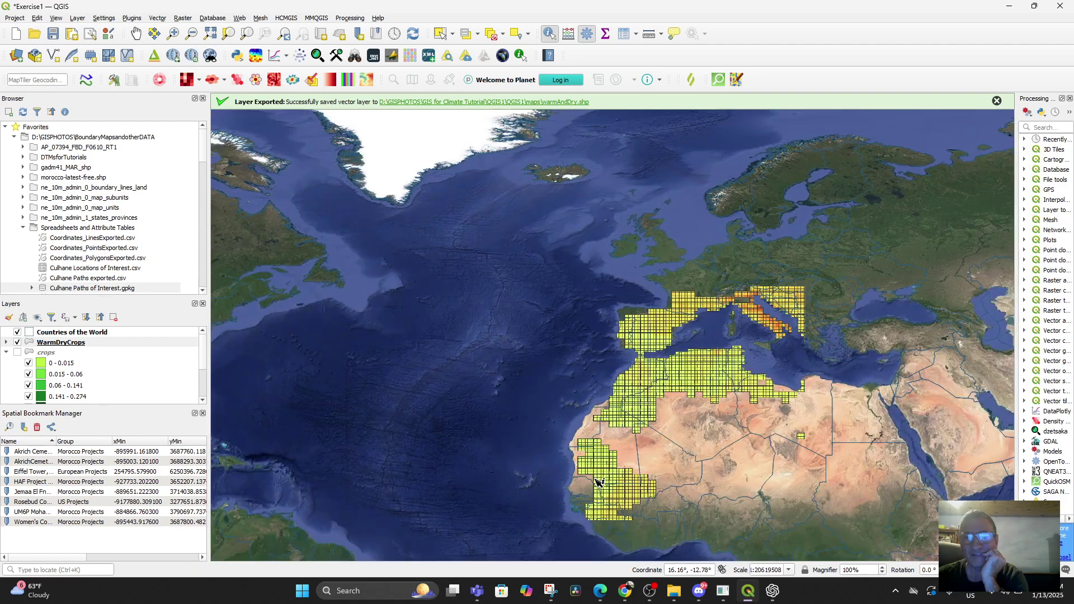
drag(616, 448, 621, 477)
scroll(778, 364, up, 1)
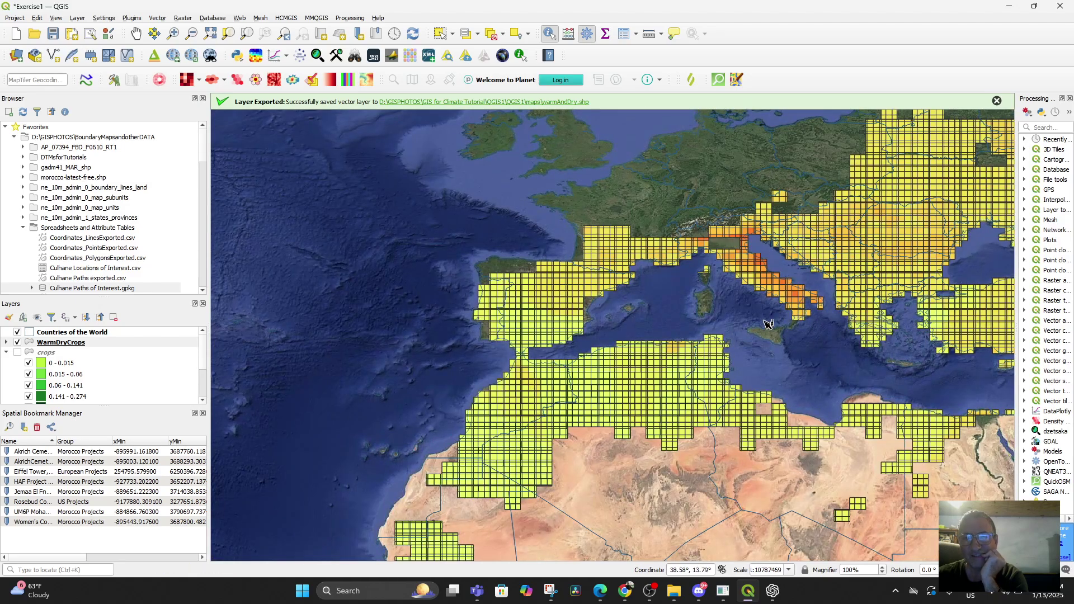
scroll(748, 322, down, 2)
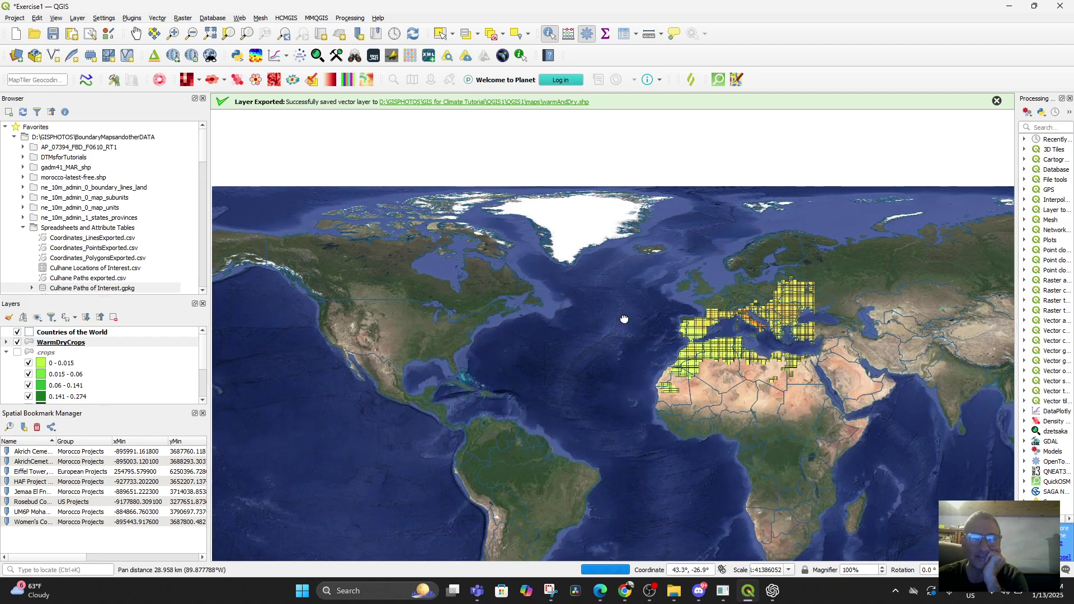
drag(571, 378, 607, 365)
scroll(507, 364, up, 1)
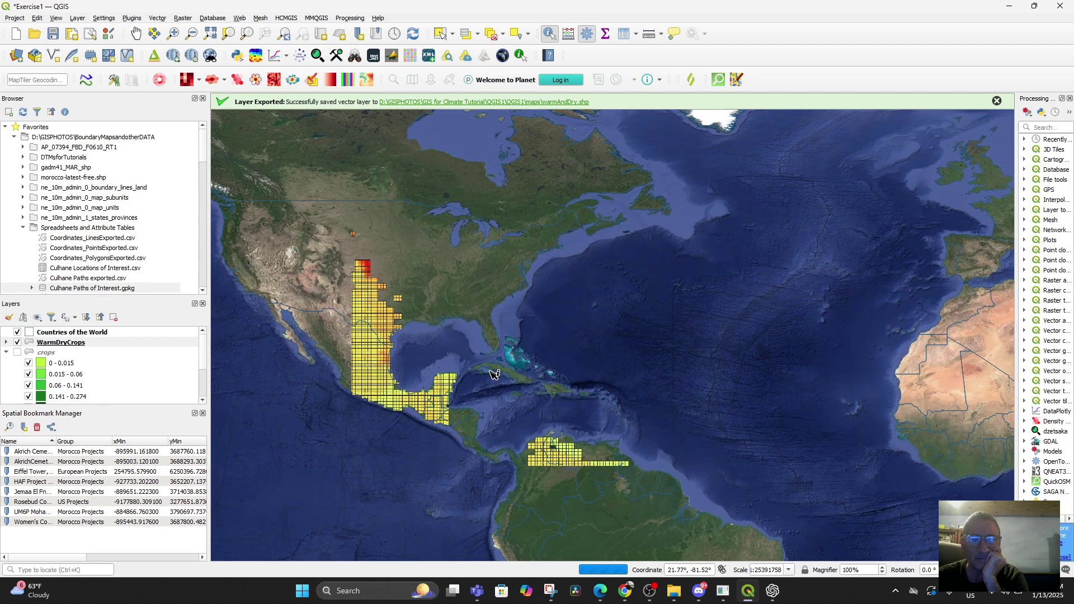
drag(494, 373, 621, 407)
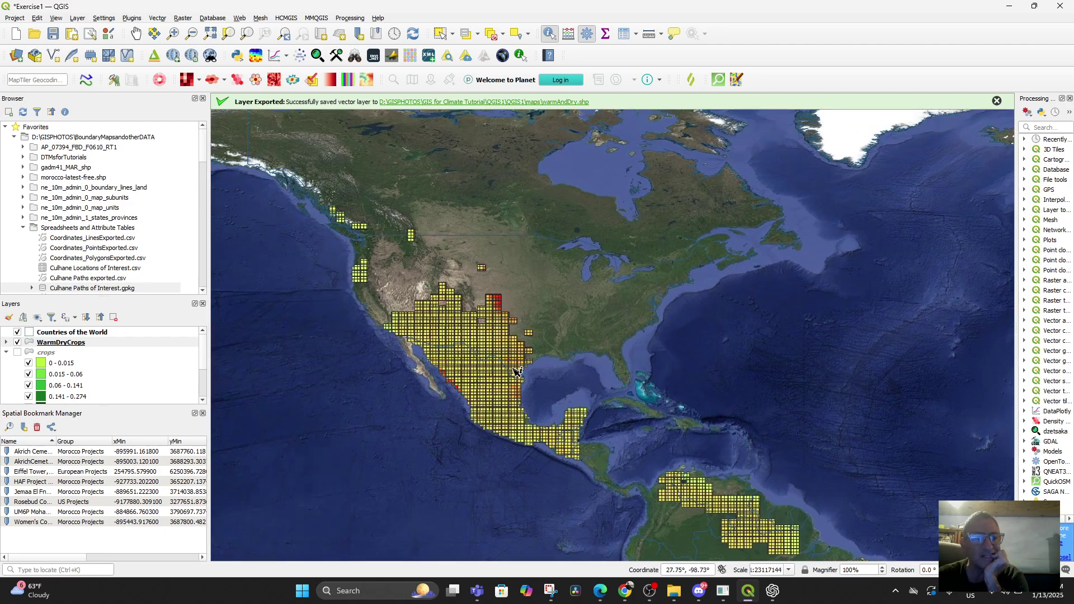
Step: Collapse the crops legend, expand the WarmDryCrops legend and review its soy class ranges and colors
click(6, 352)
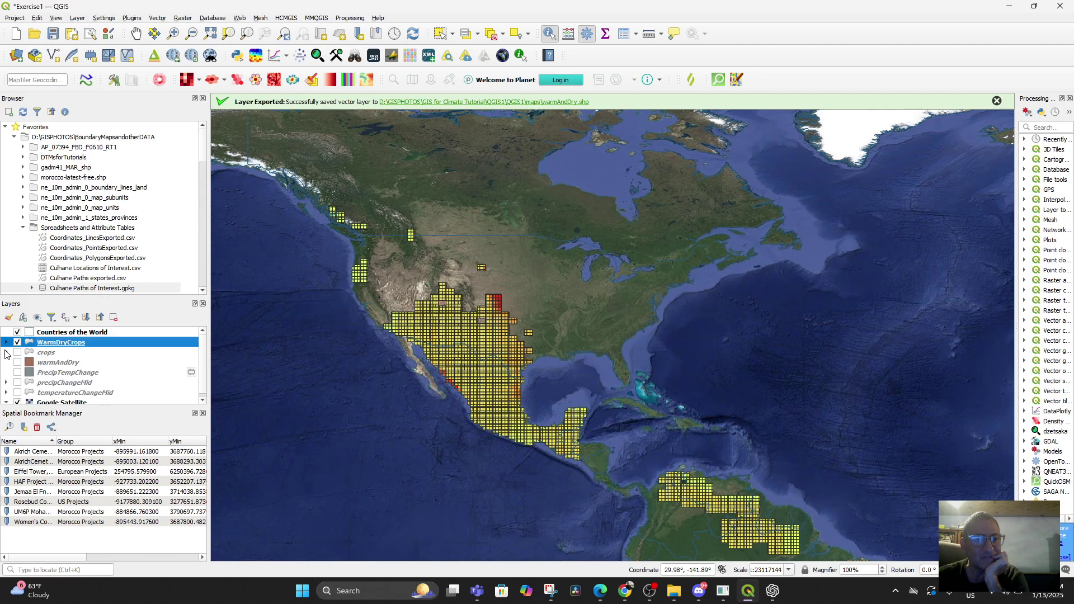
click(6, 342)
scroll(108, 373, down, 2)
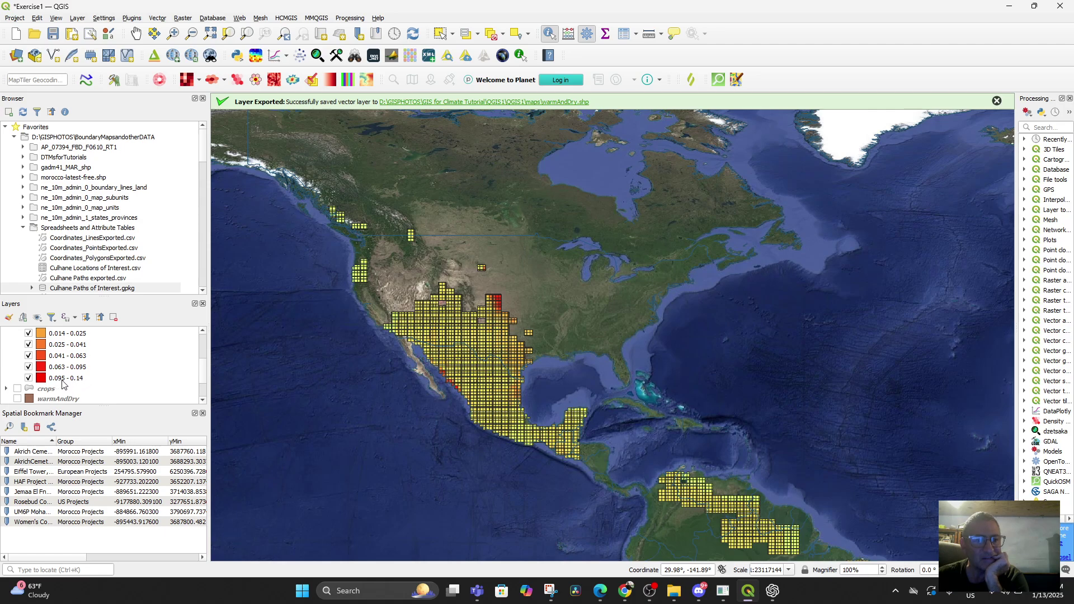
scroll(93, 380, up, 2)
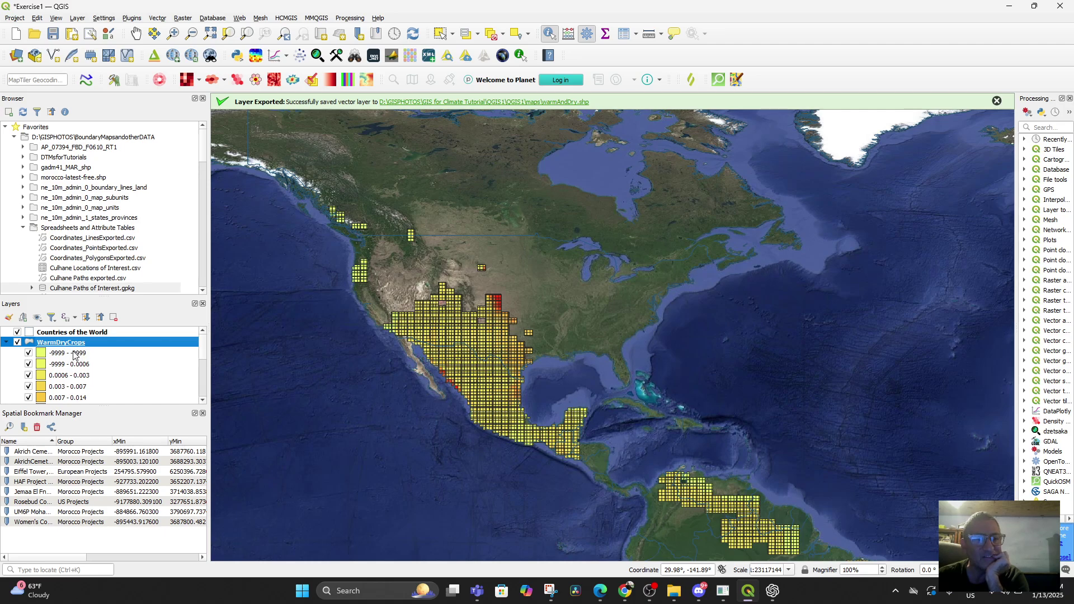
click(74, 354)
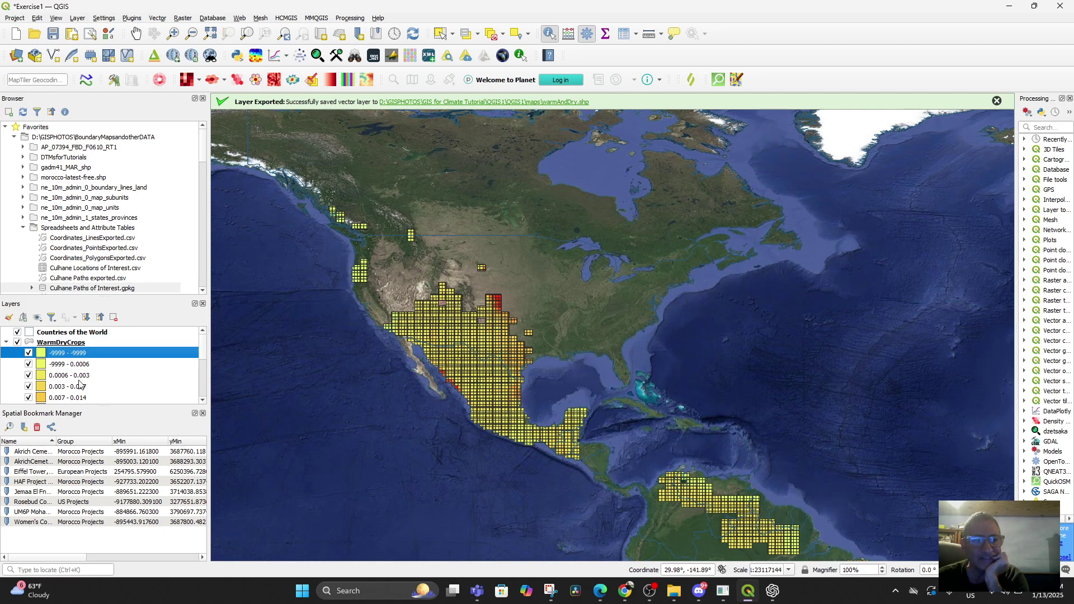
scroll(77, 366, down, 1)
click(81, 340)
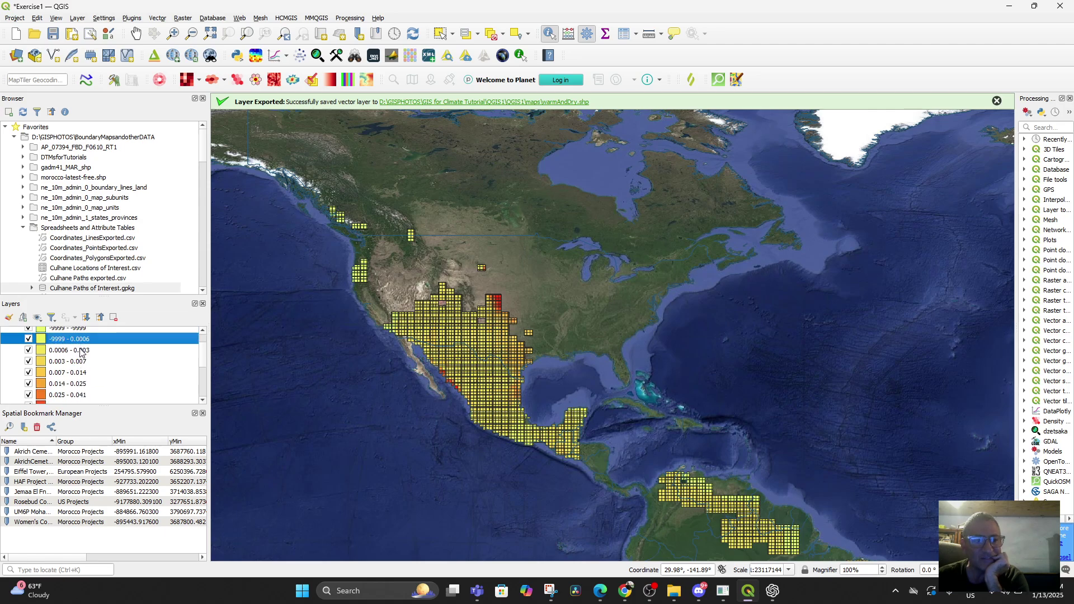
scroll(84, 358, down, 2)
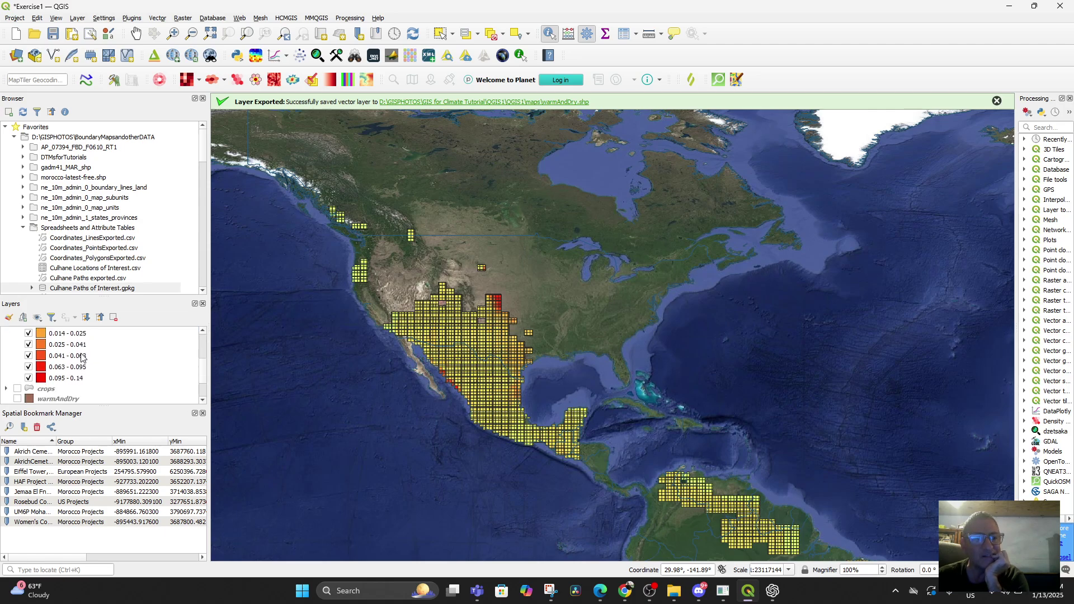
scroll(84, 364, up, 2)
scroll(84, 365, up, 2)
scroll(84, 365, down, 3)
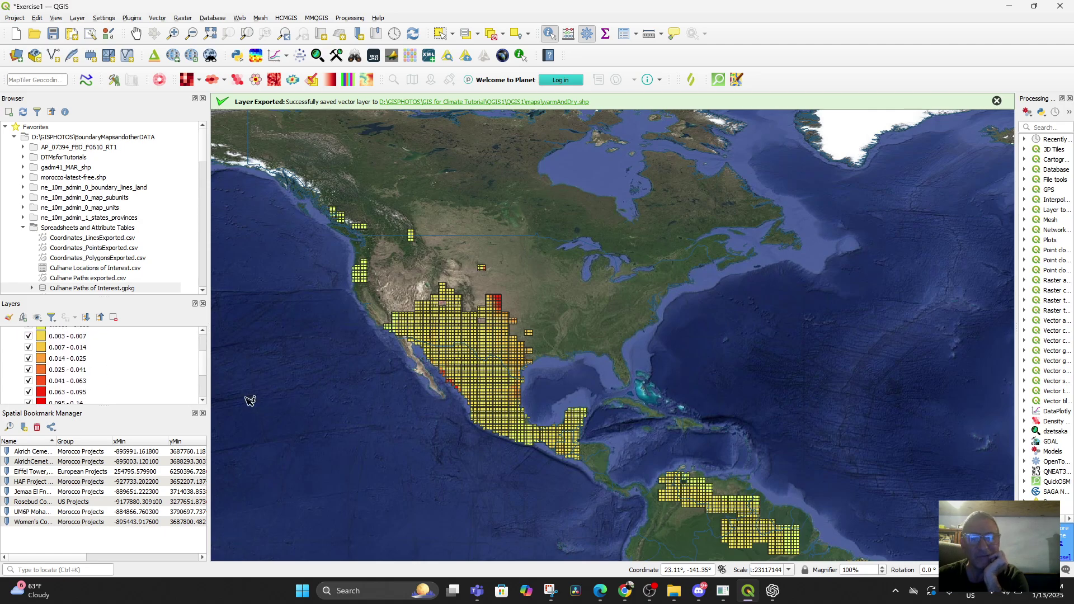
Step: Examine the WarmDryCrops soy classes in Central and South America, then view the Americas and Africa together
scroll(613, 425, up, 1)
drag(494, 395, 630, 422)
scroll(675, 449, up, 1)
drag(674, 449, 424, 318)
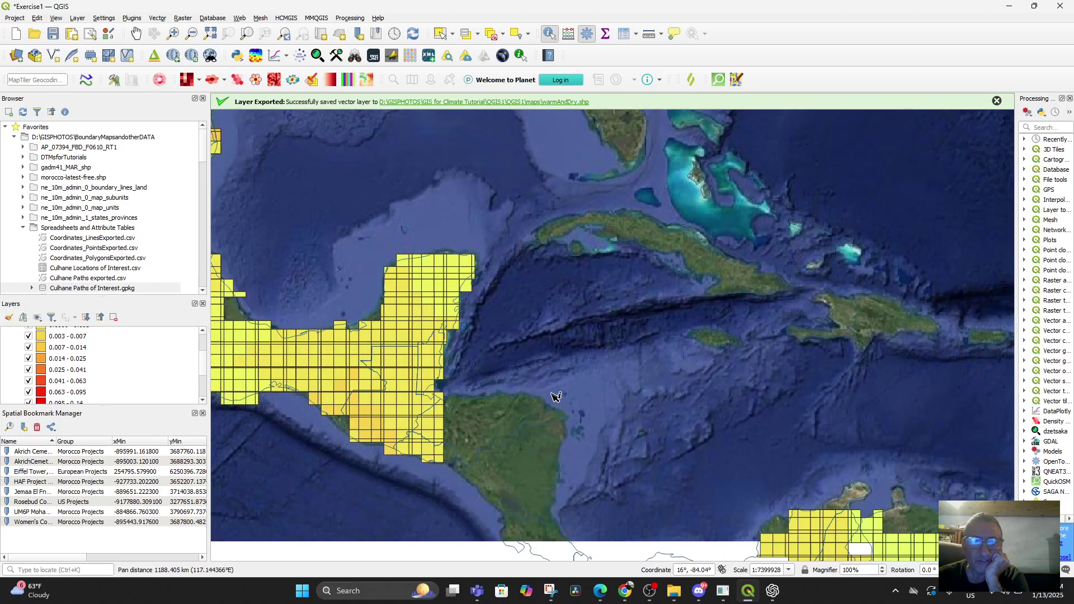
scroll(573, 396, down, 3)
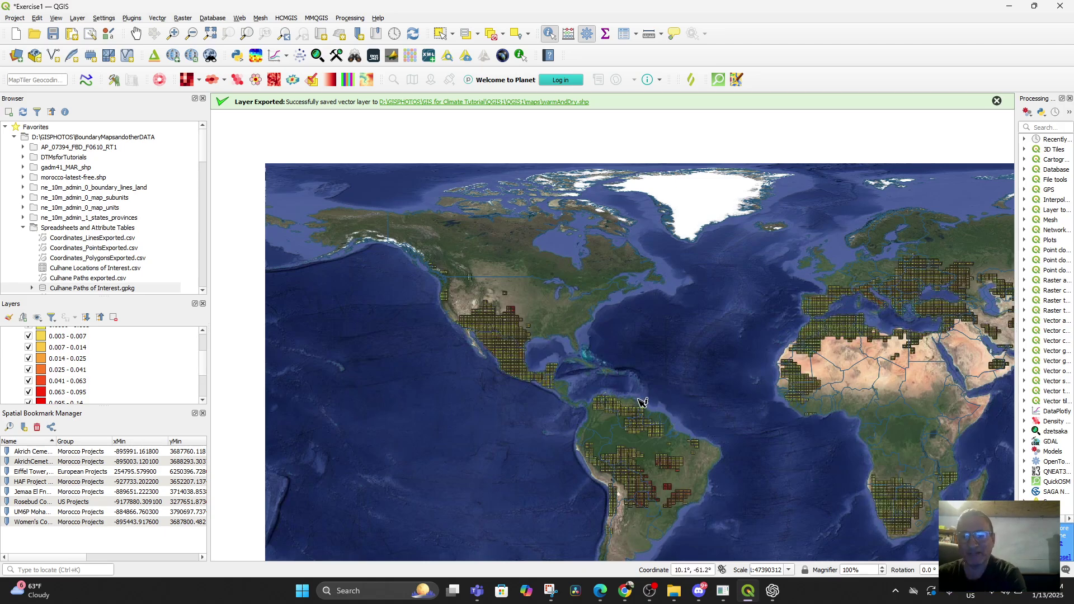
scroll(655, 492, up, 2)
drag(655, 492, 677, 430)
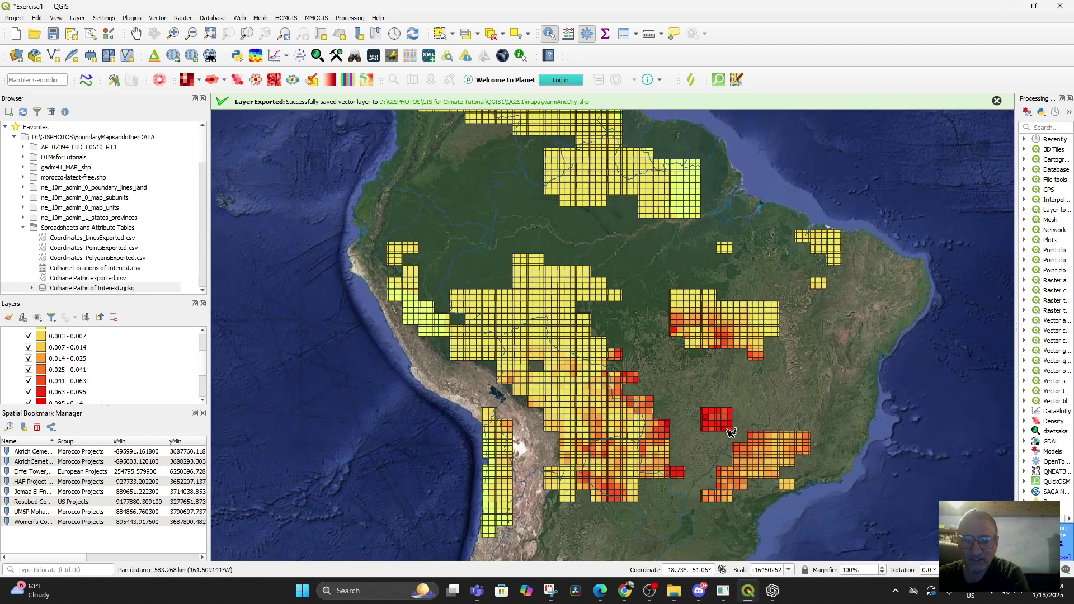
scroll(778, 392, up, 1)
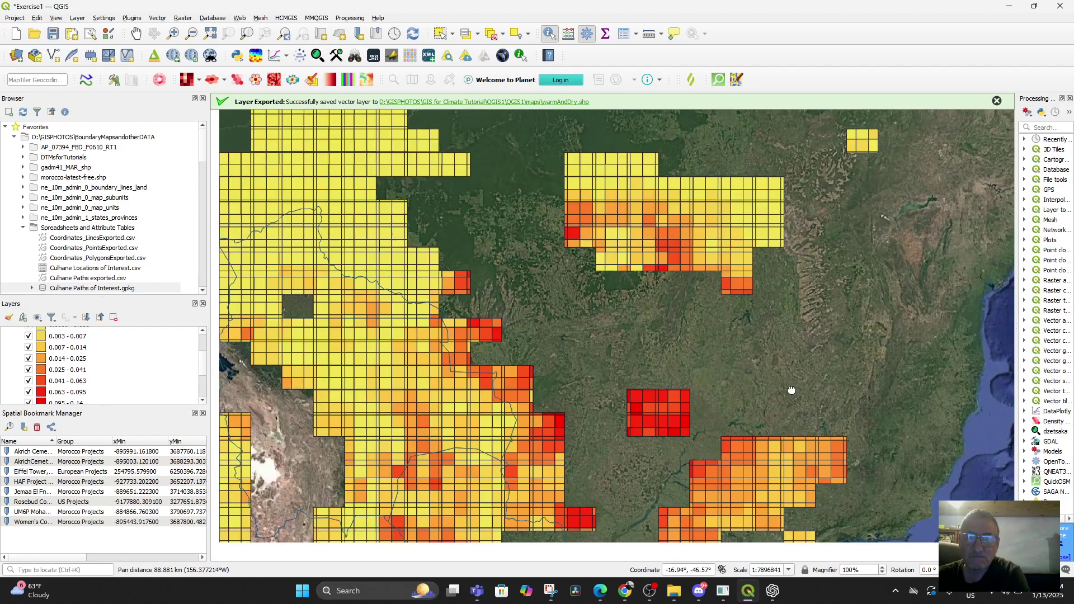
scroll(761, 376, down, 3)
drag(826, 390, 729, 422)
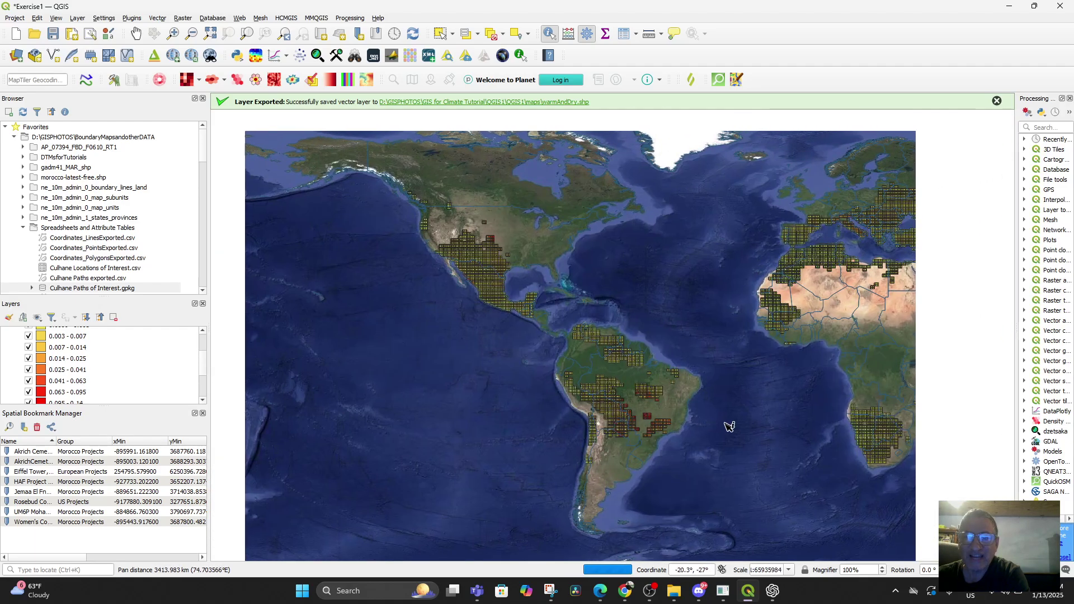
drag(720, 377, 691, 379)
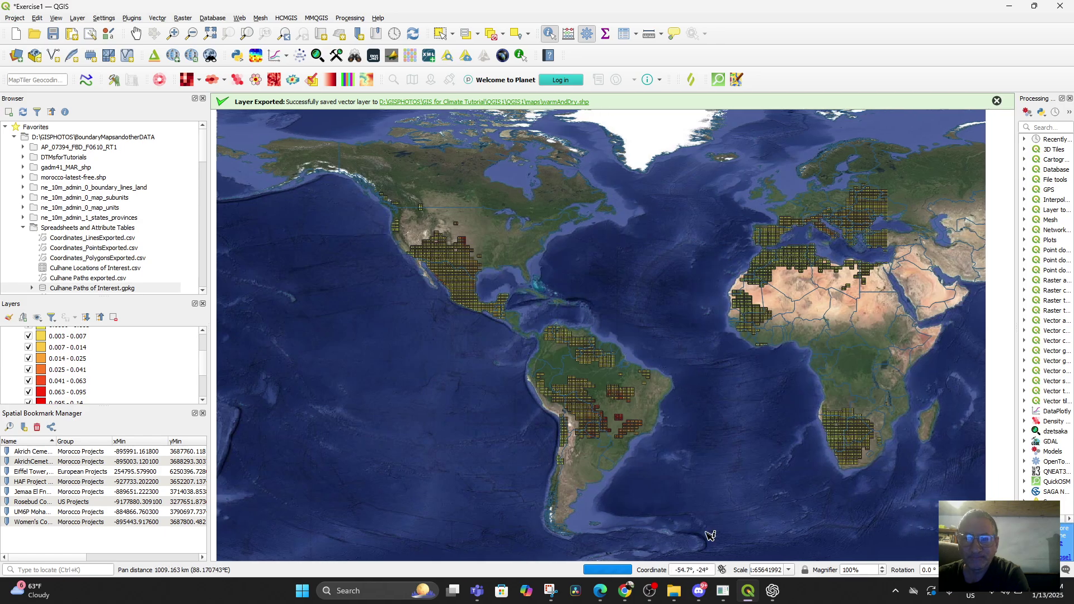
mouse_move(690, 599)
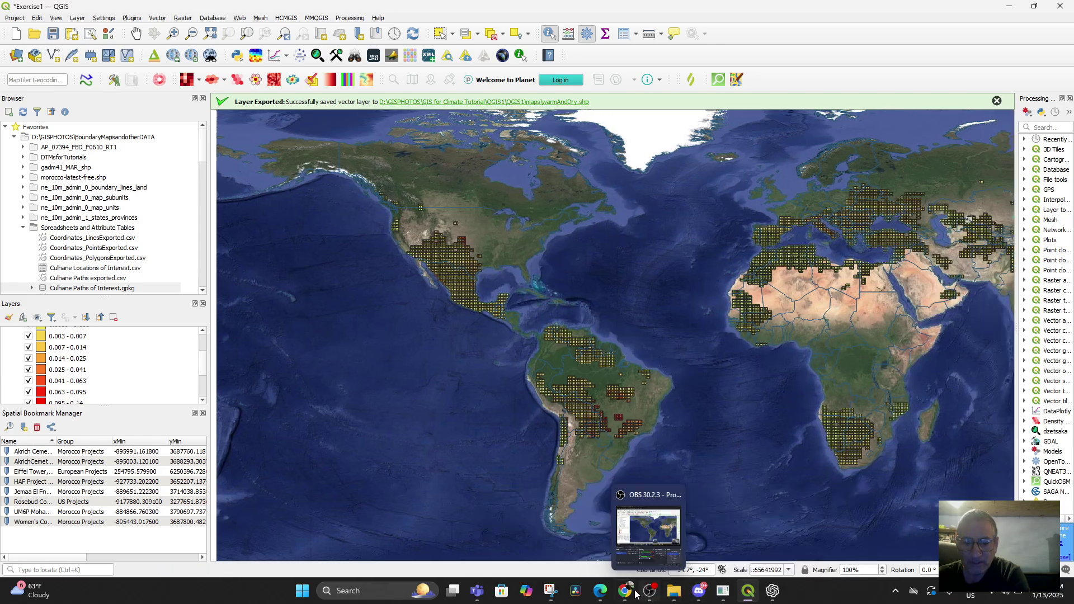
Step: Switch to the exercise PDF in Edge and review the final questions, the closing save instruction, the summary and the Intersect section
click(601, 598)
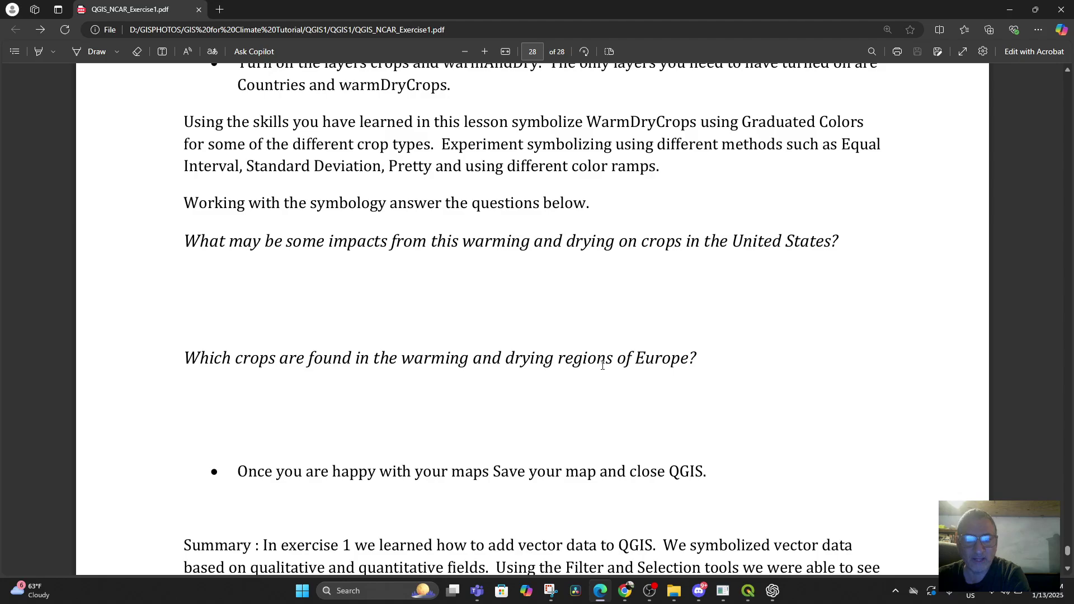
scroll(587, 395, down, 5)
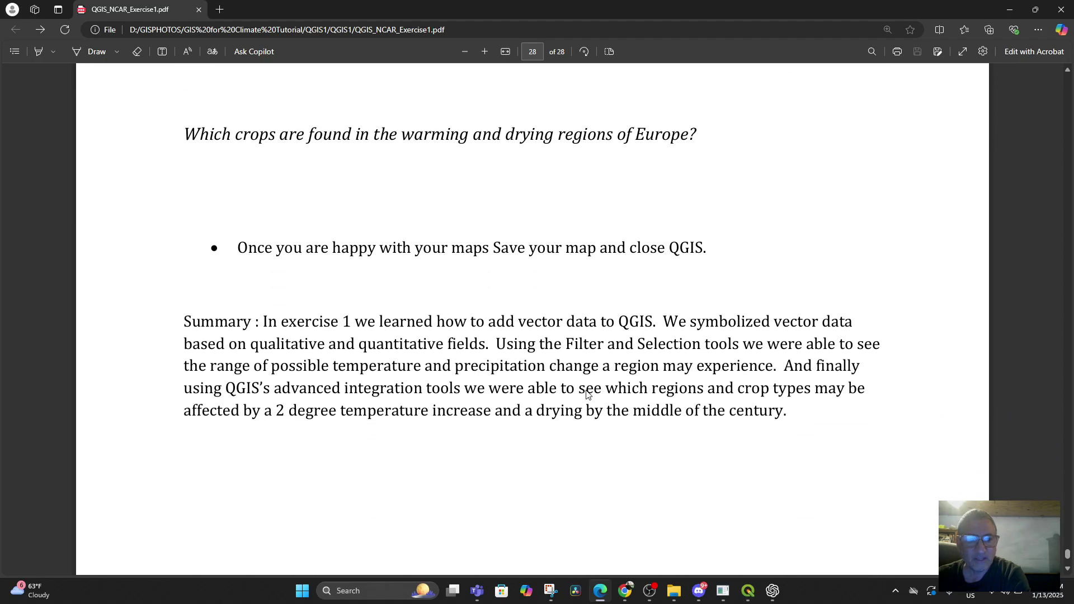
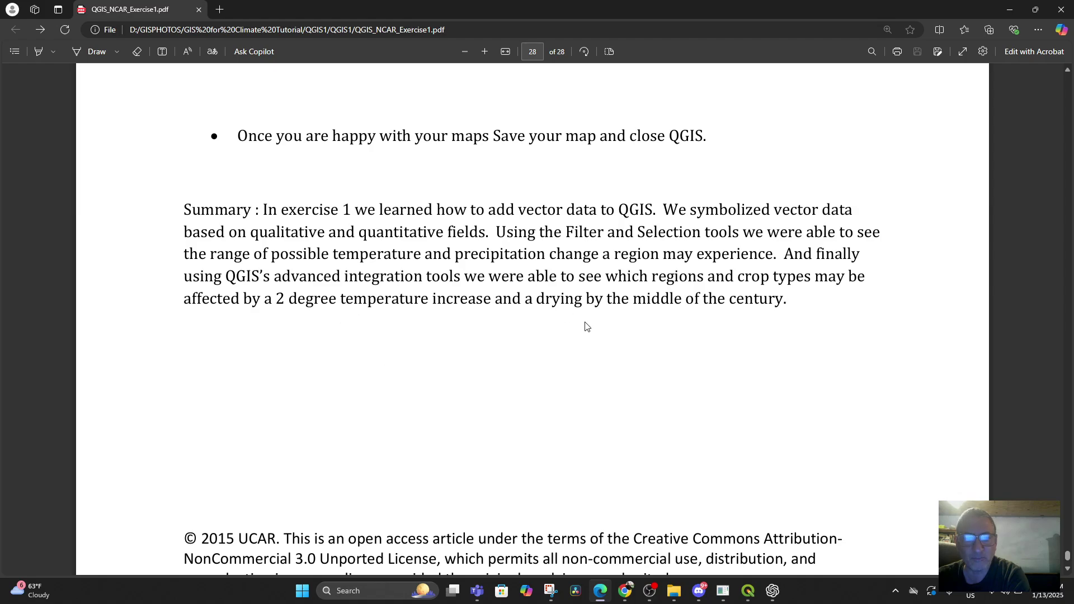
scroll(585, 327, down, 10)
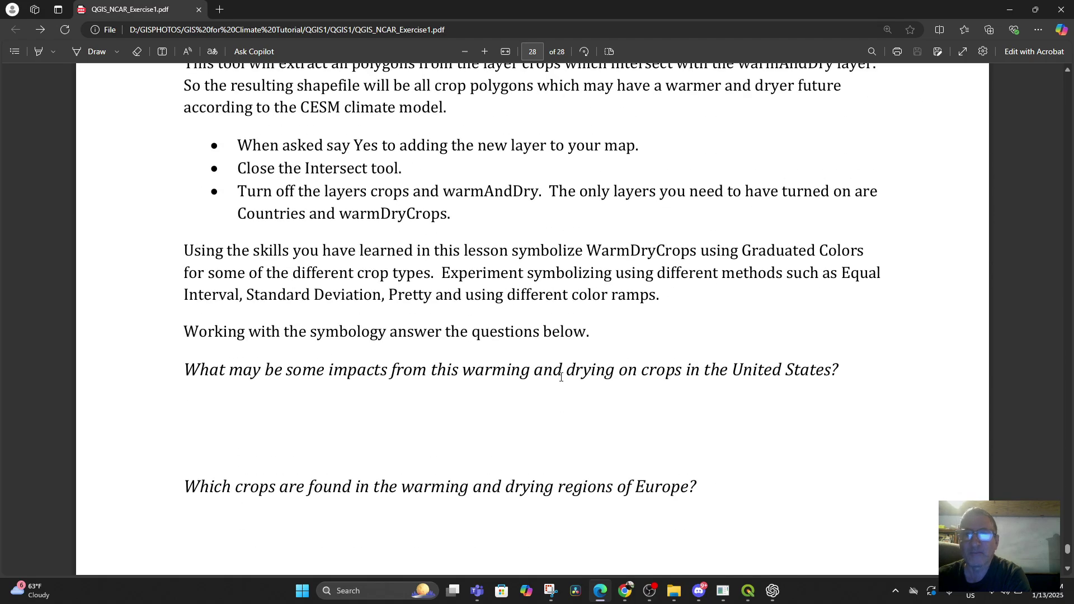
scroll(562, 377, up, 5)
scroll(561, 376, up, 5)
scroll(561, 376, down, 2)
scroll(561, 376, up, 10)
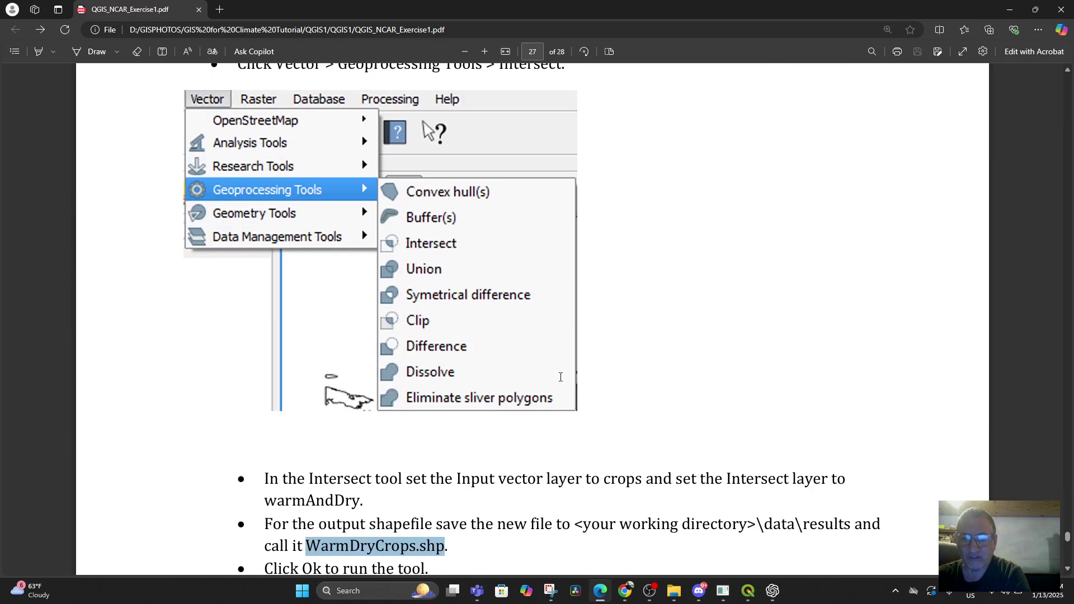
Step: Return to QGIS and save the Exercise1 project
click(748, 590)
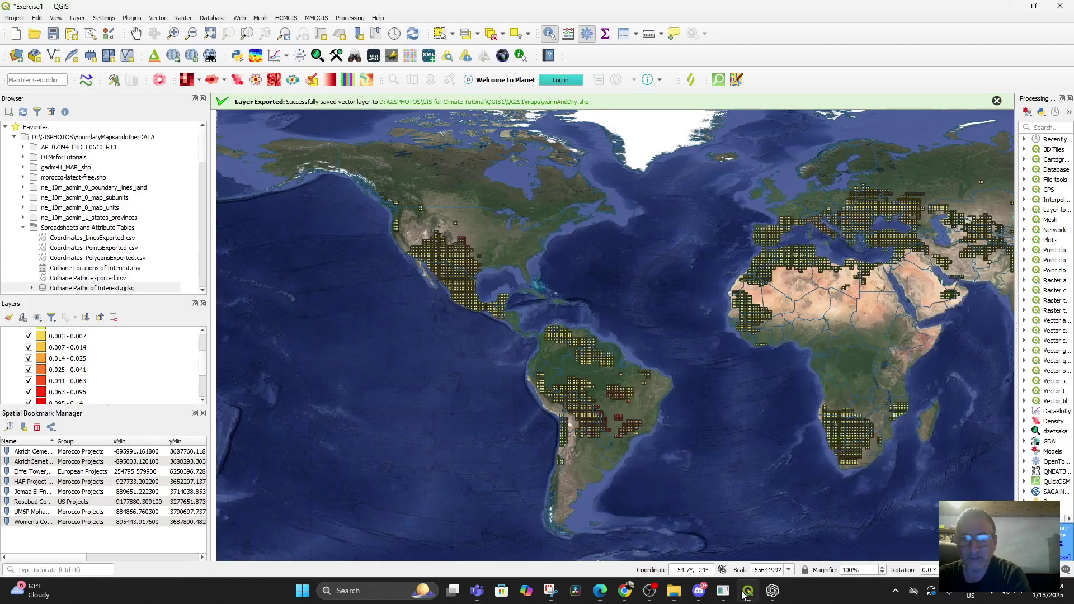
click(17, 20)
click(42, 102)
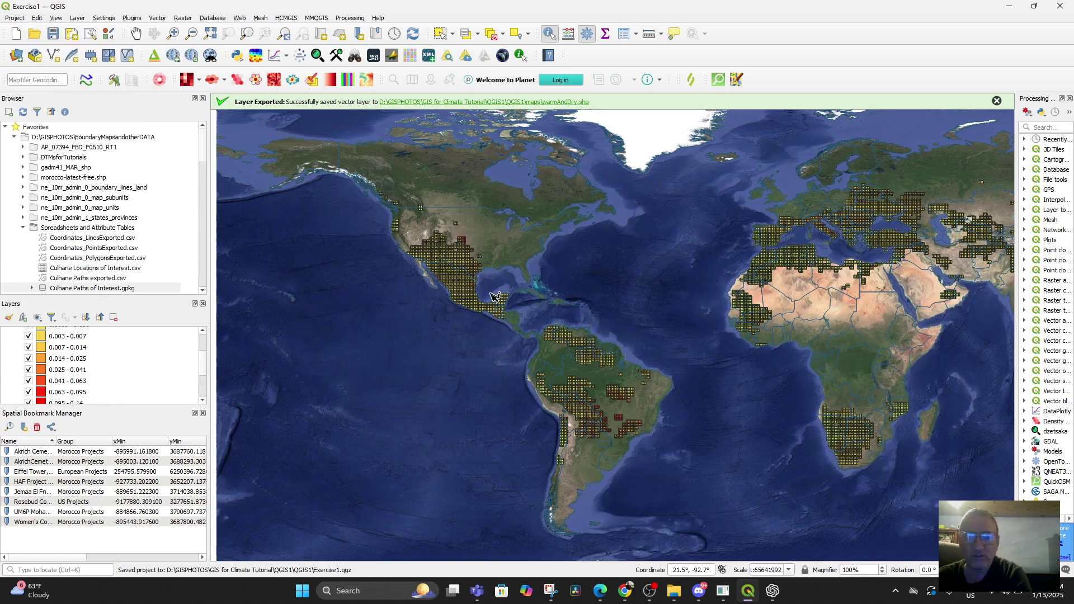
Step: Change the graduated symbology value of WarmDryCrops to the wheat field, then apply it and close the layer properties
scroll(682, 343, up, 2)
drag(682, 343, 425, 453)
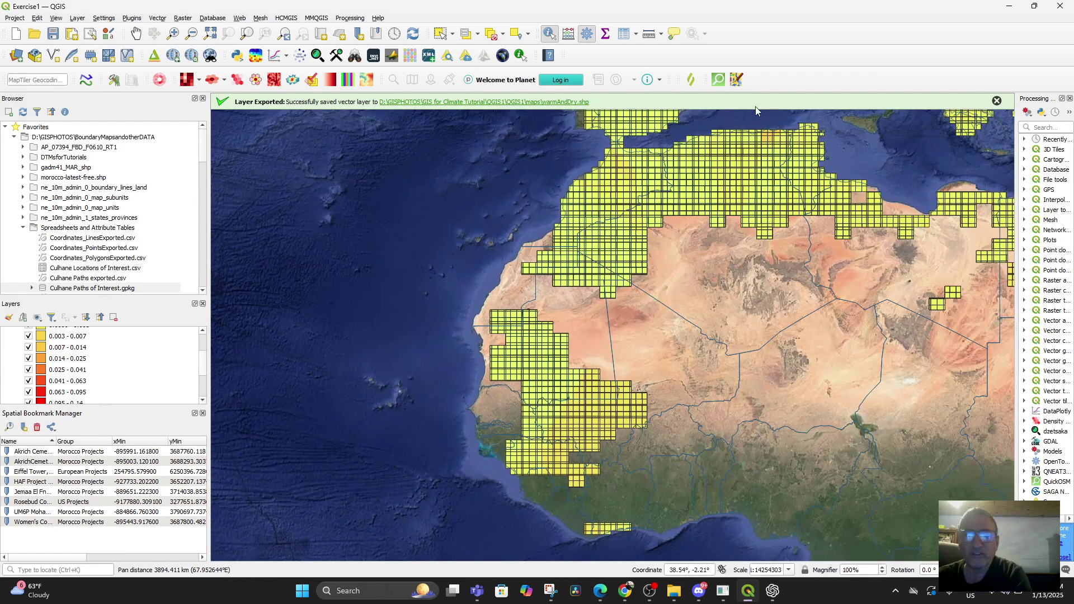
scroll(104, 359, up, 2)
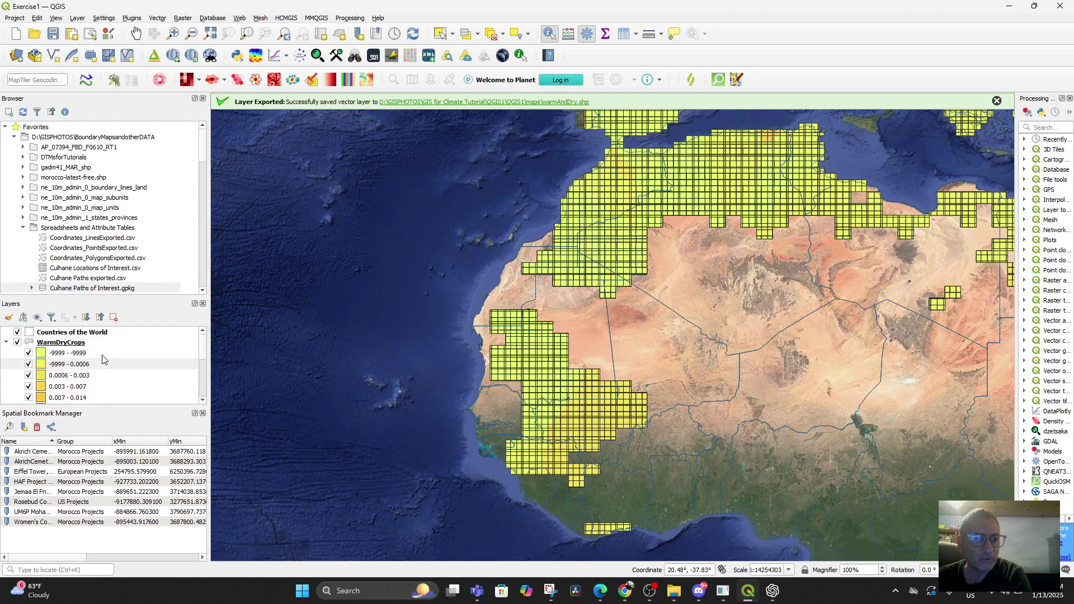
double_click(65, 346)
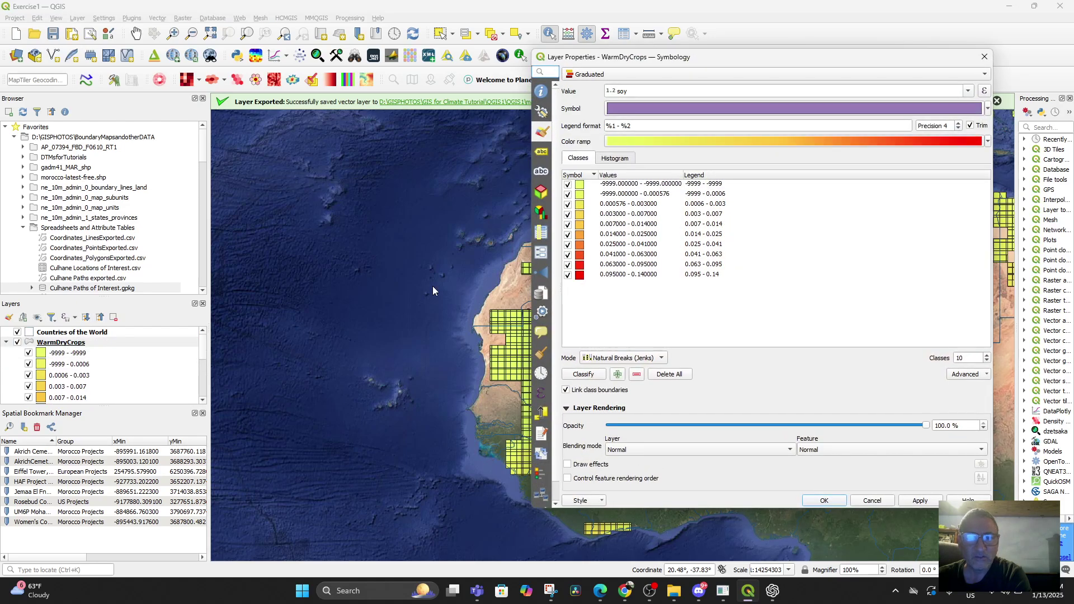
click(863, 89)
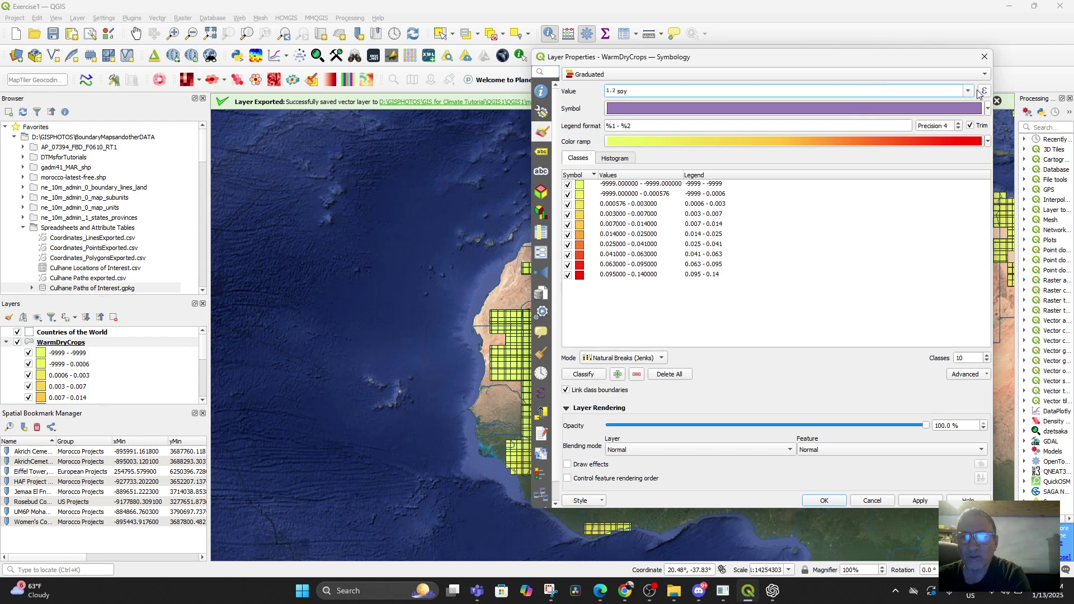
click(967, 91)
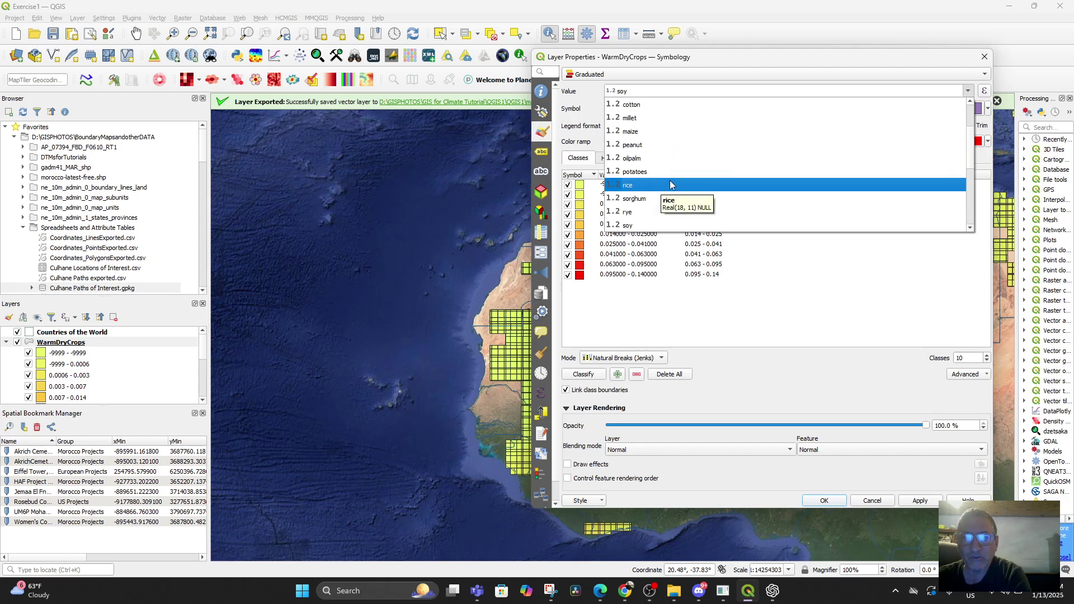
scroll(671, 199, down, 1)
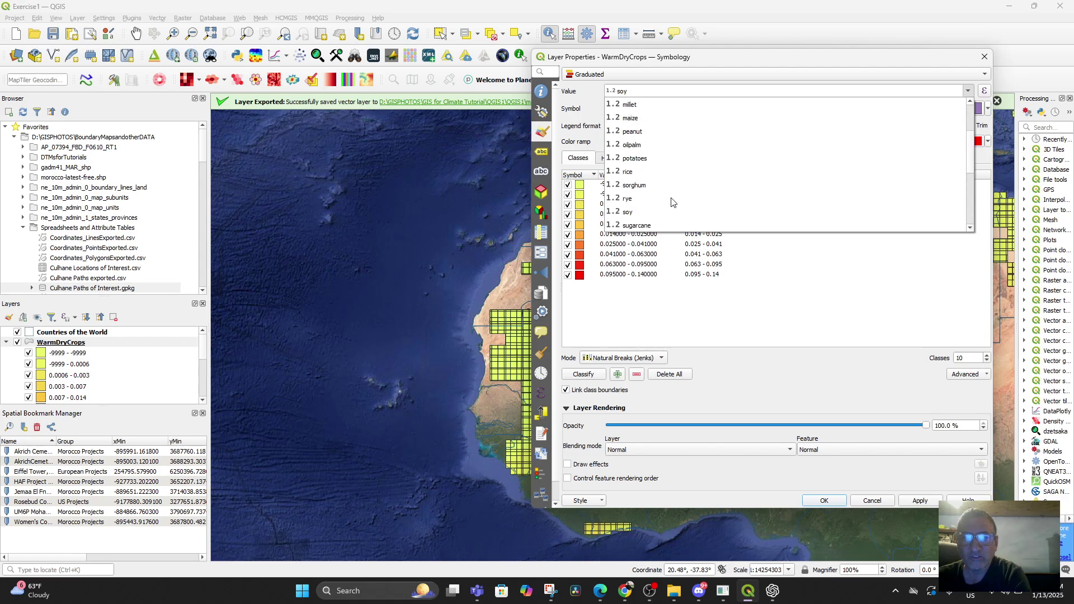
scroll(672, 202, up, 2)
scroll(672, 203, down, 3)
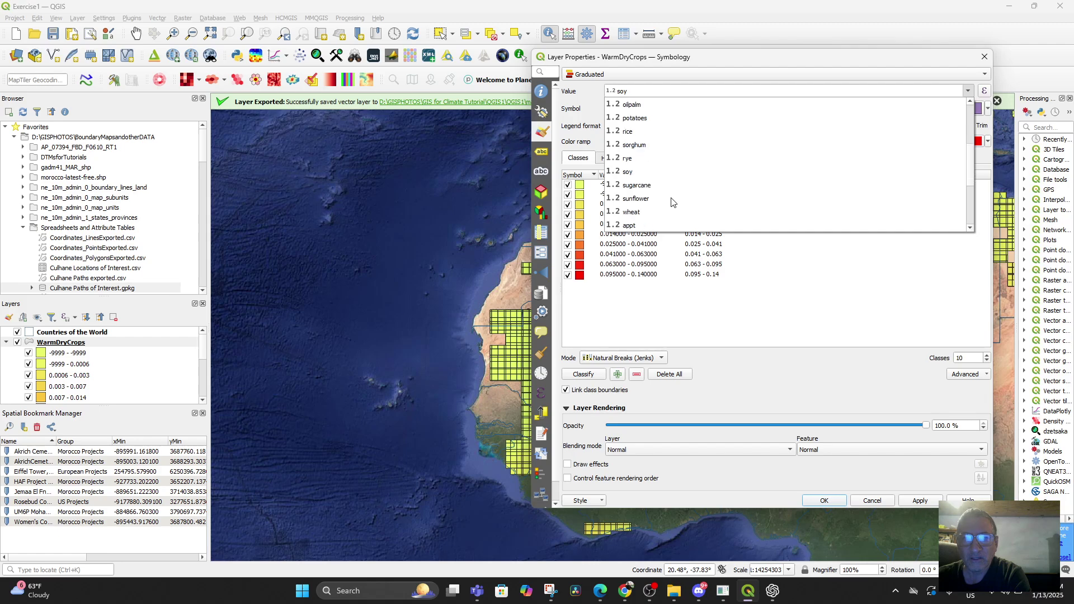
scroll(671, 202, down, 1)
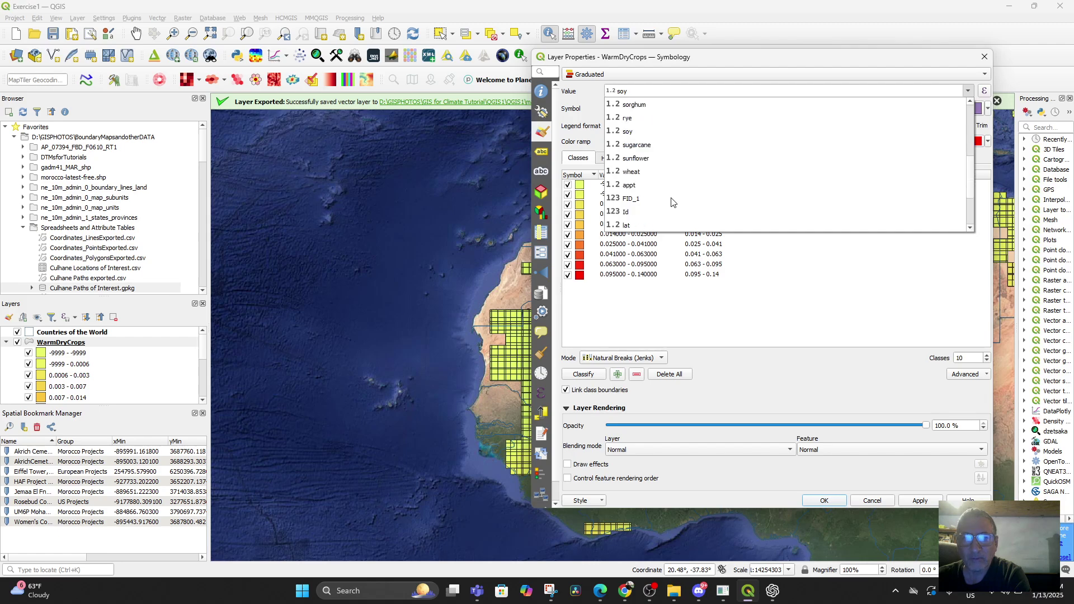
click(651, 169)
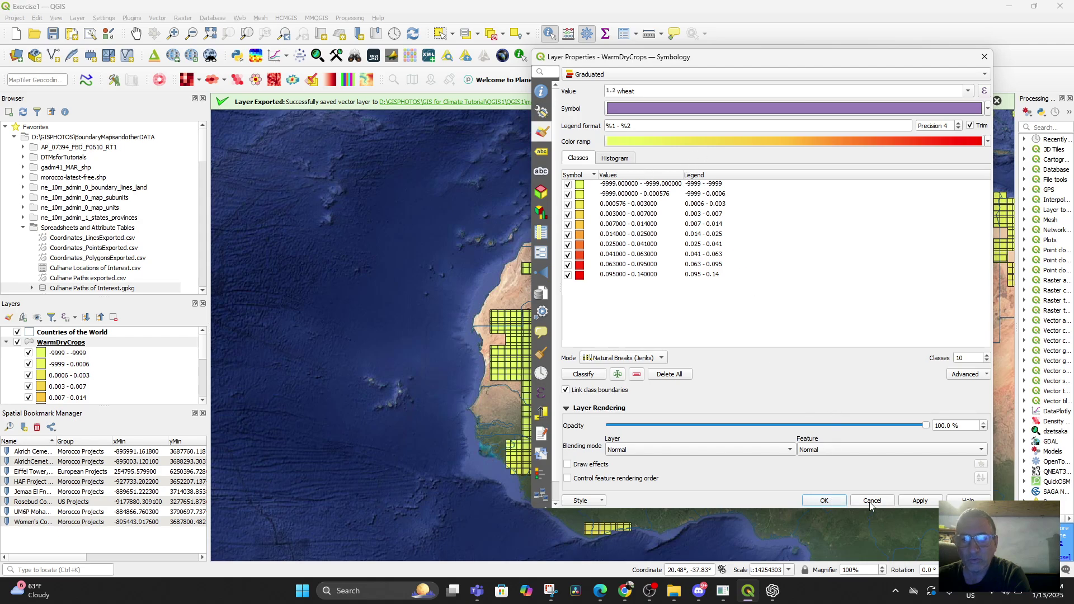
click(920, 501)
click(824, 500)
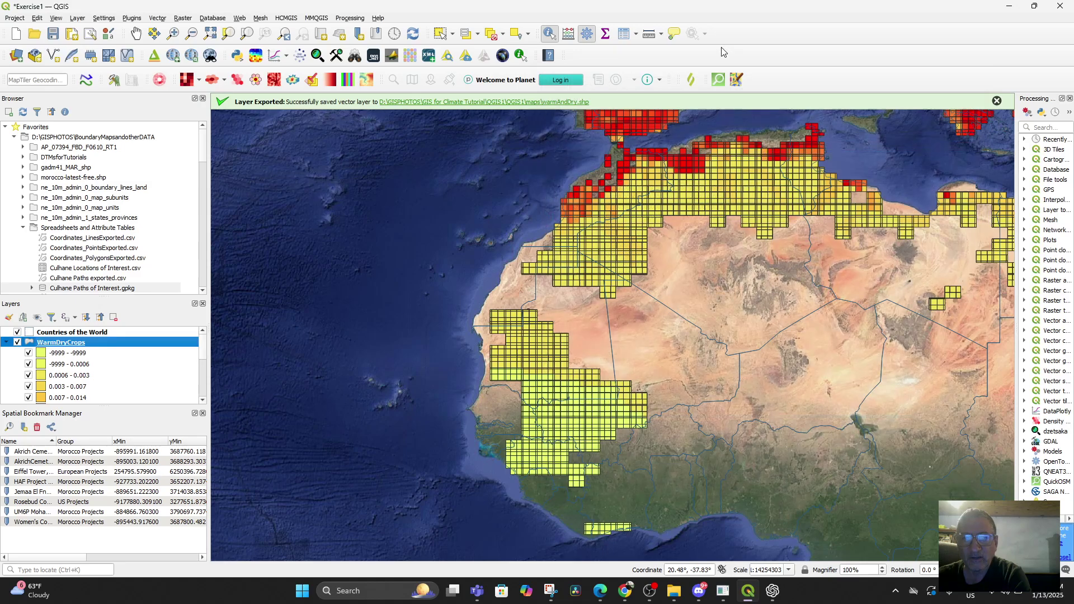
Step: Examine the wheat symbology of WarmDryCrops on the map across North Africa, Europe, the Atlantic and the Americas
drag(699, 279, 736, 457)
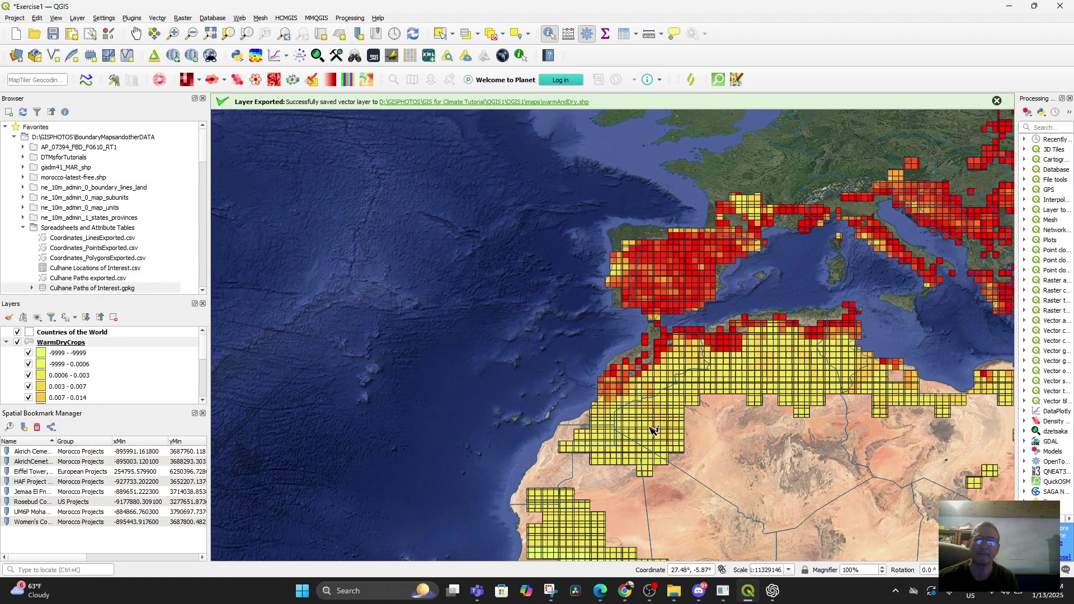
scroll(653, 430, down, 2)
drag(539, 382, 717, 394)
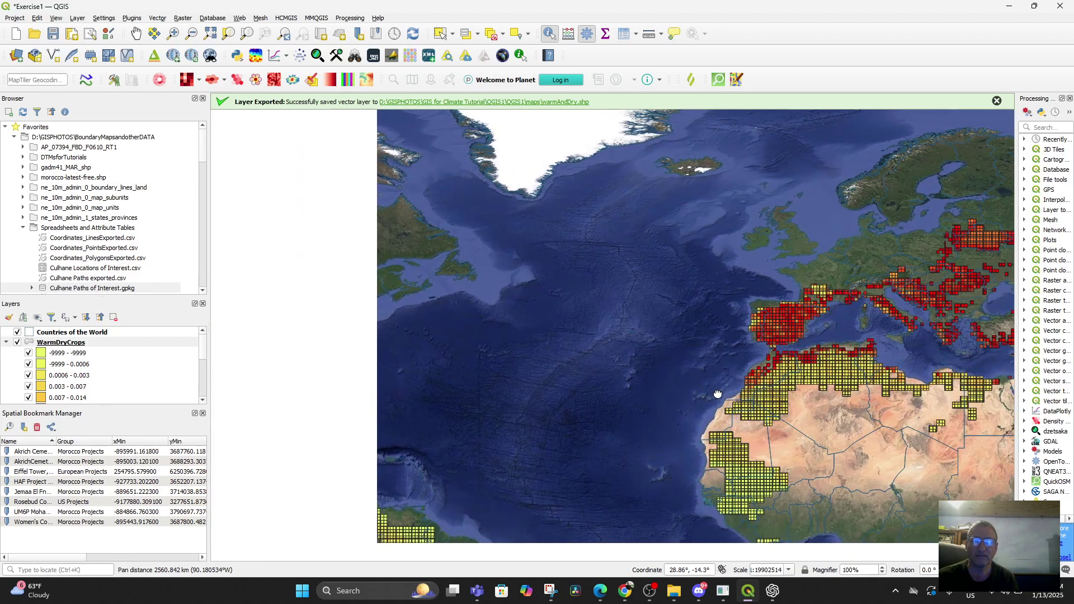
drag(636, 384, 714, 415)
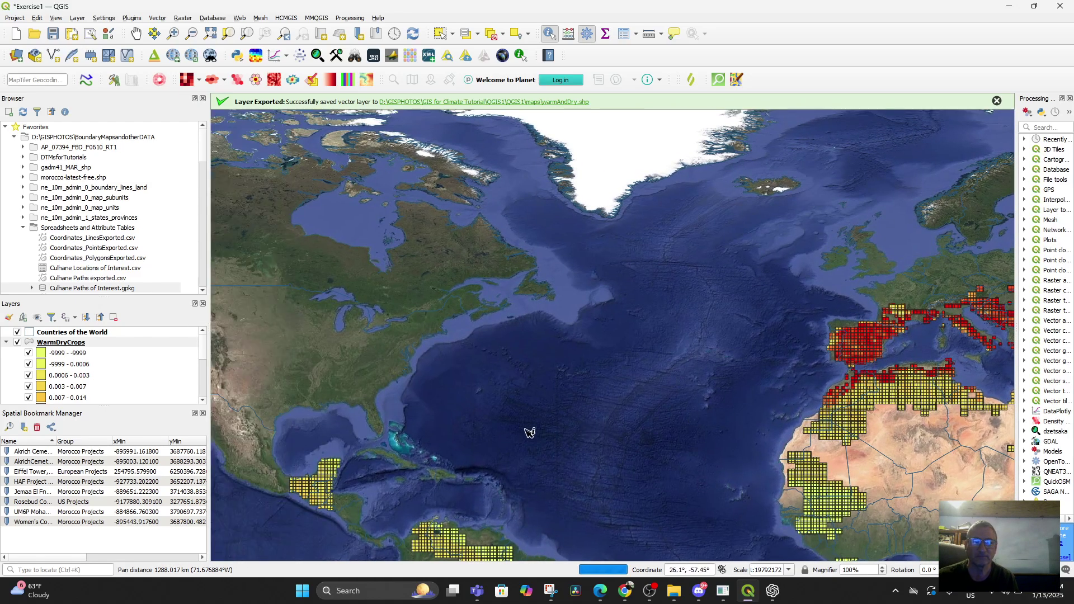
drag(643, 442, 511, 408)
scroll(596, 354, down, 2)
scroll(585, 373, up, 2)
scroll(503, 420, up, 1)
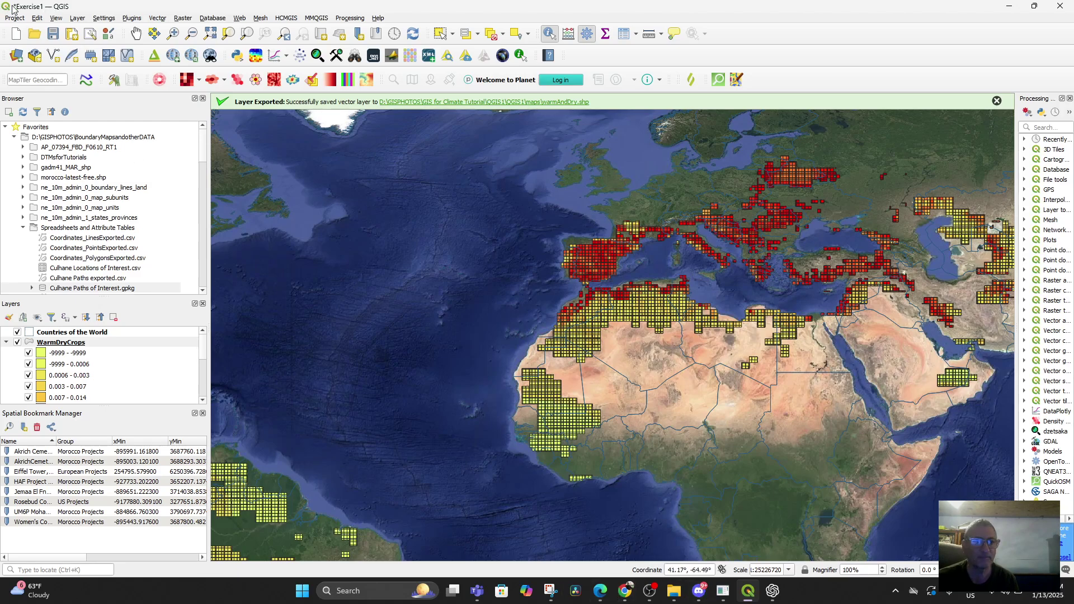
Step: Save the project, then capture the QGIS window with the wheat map in Snipping Tool and copy the screenshot
click(54, 35)
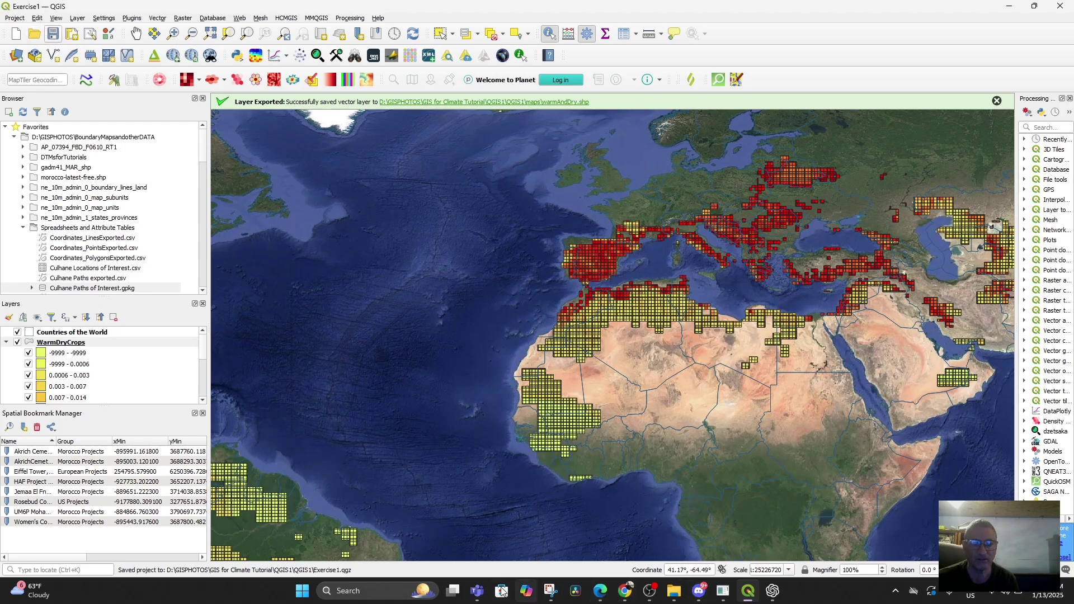
click(550, 590)
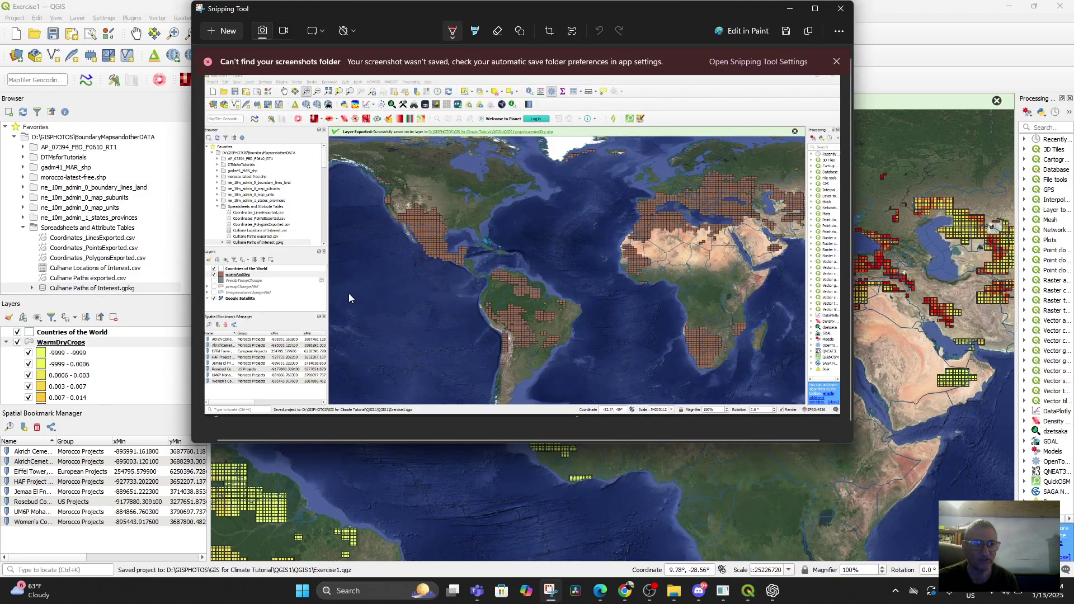
scroll(60, 367, down, 1)
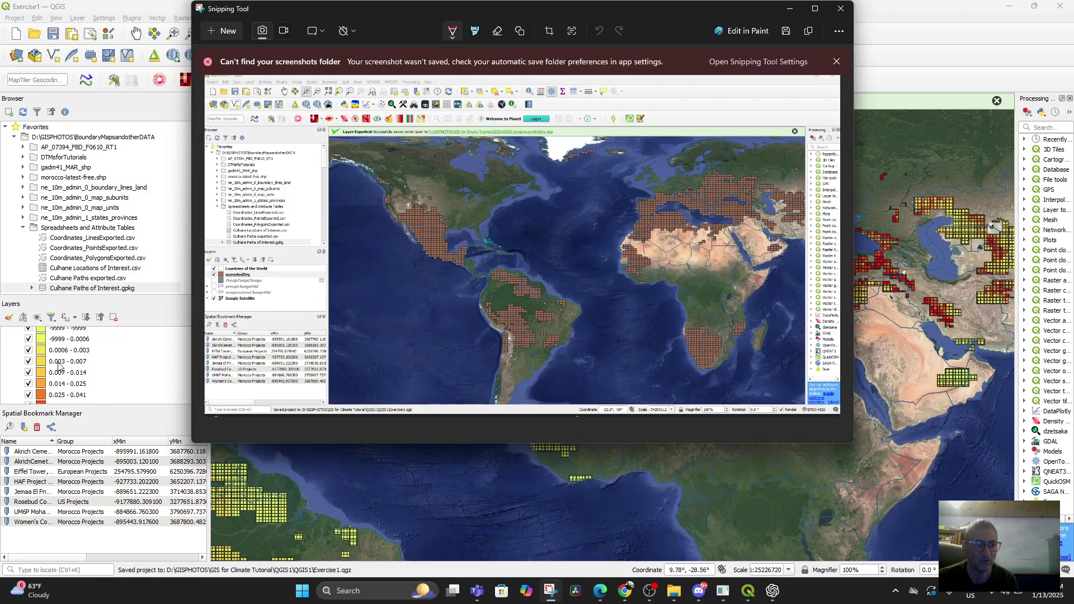
click(228, 32)
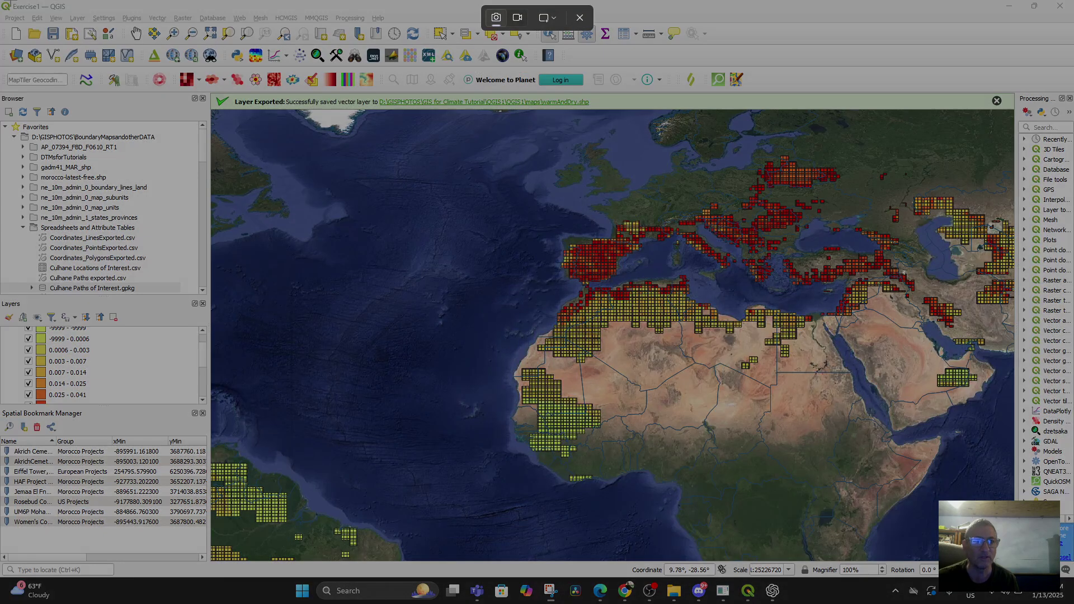
drag(1, 1, 1051, 568)
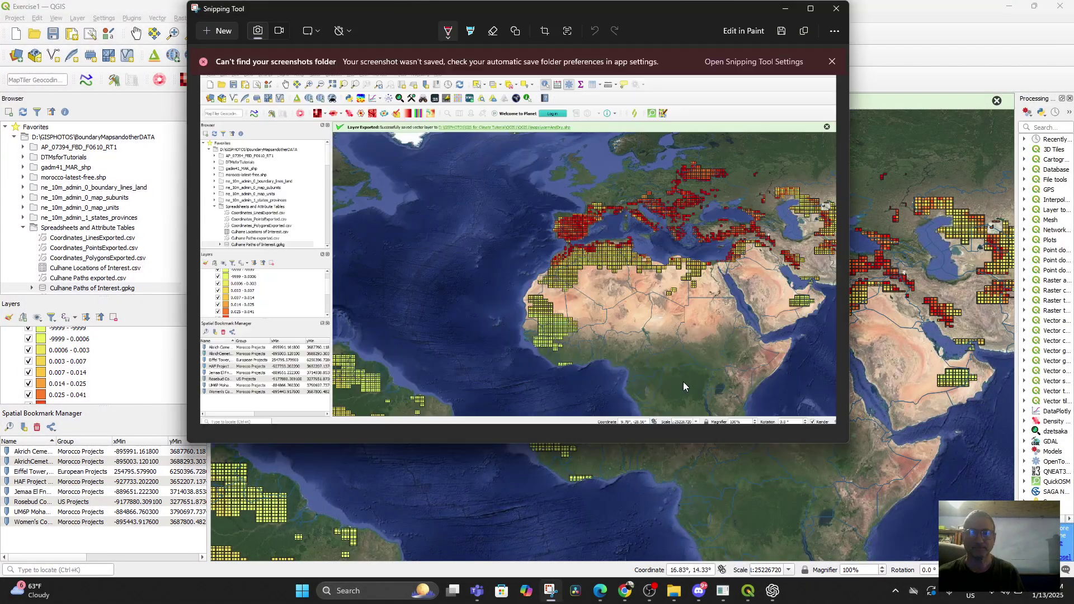
right_click(605, 304)
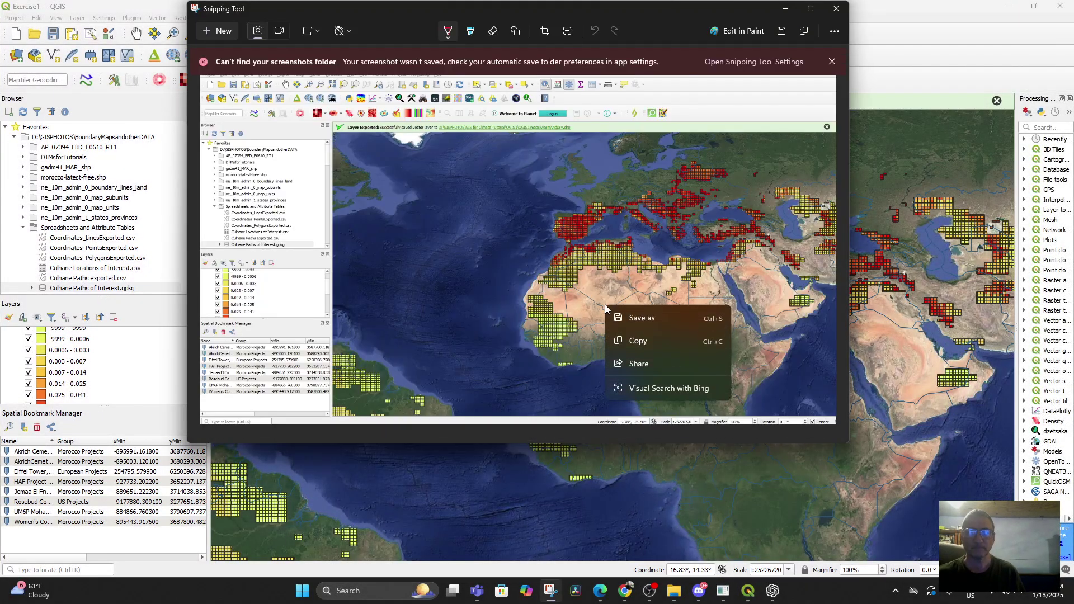
click(658, 340)
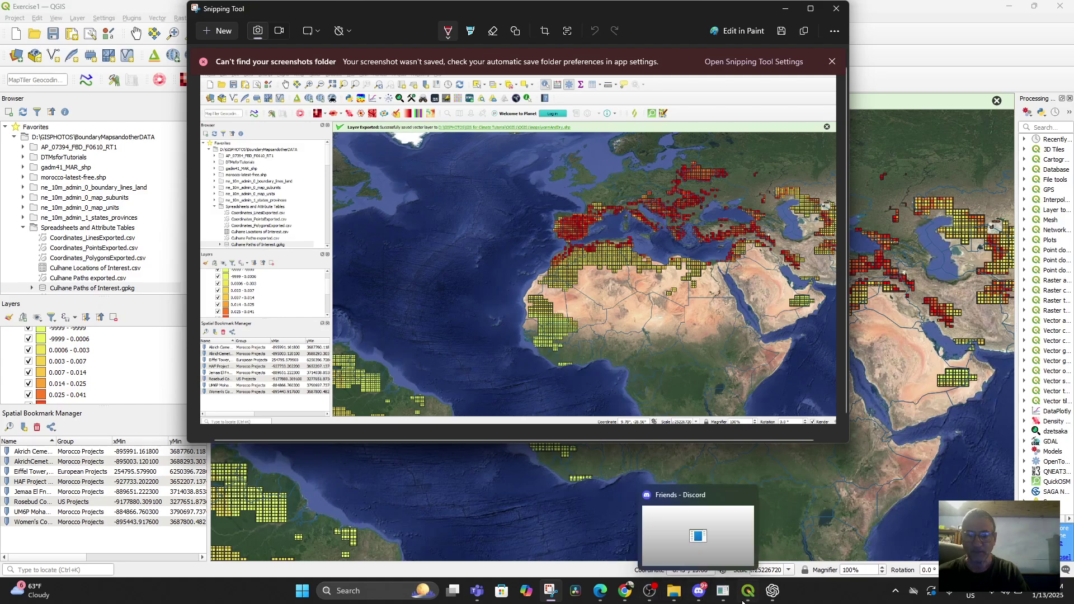
Step: Switch to Facebook in Chrome and find the profile's latest post with the global climate model map
click(626, 594)
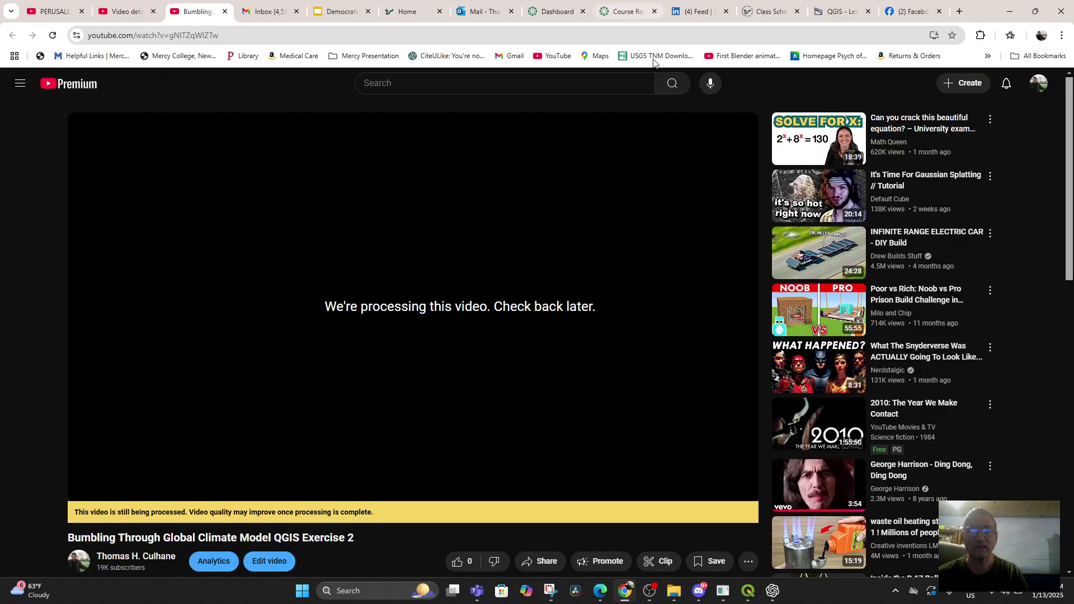
click(921, 13)
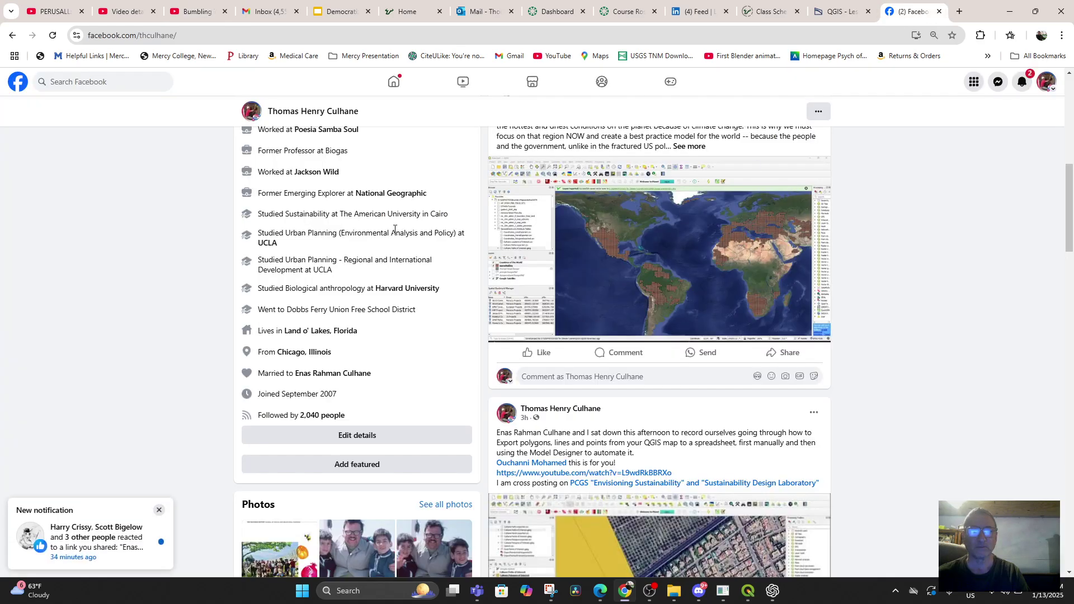
scroll(604, 326, down, 3)
scroll(614, 337, up, 8)
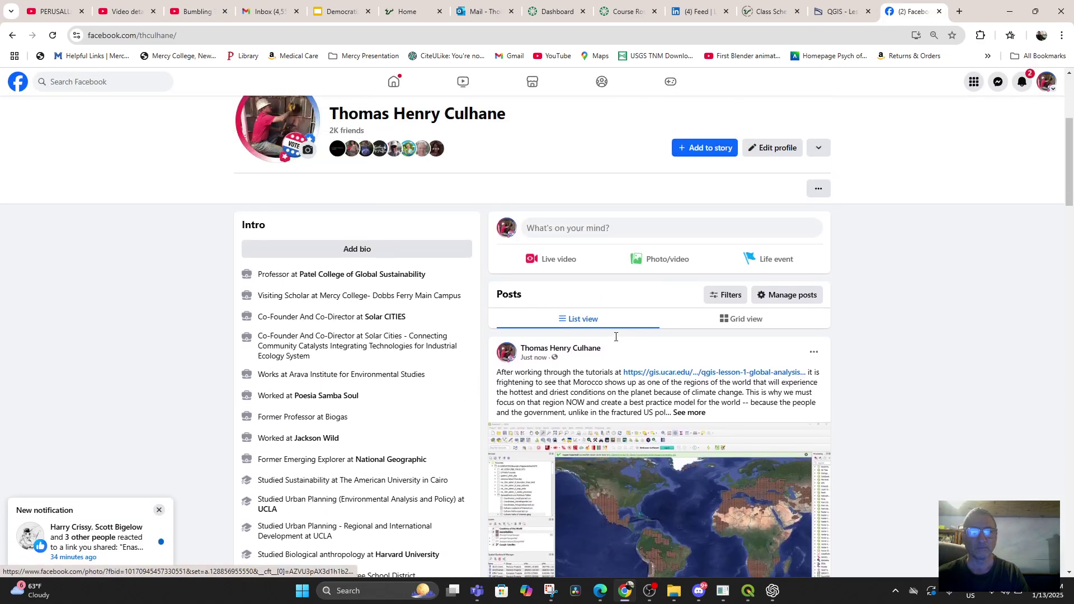
scroll(616, 341, down, 4)
scroll(616, 341, down, 1)
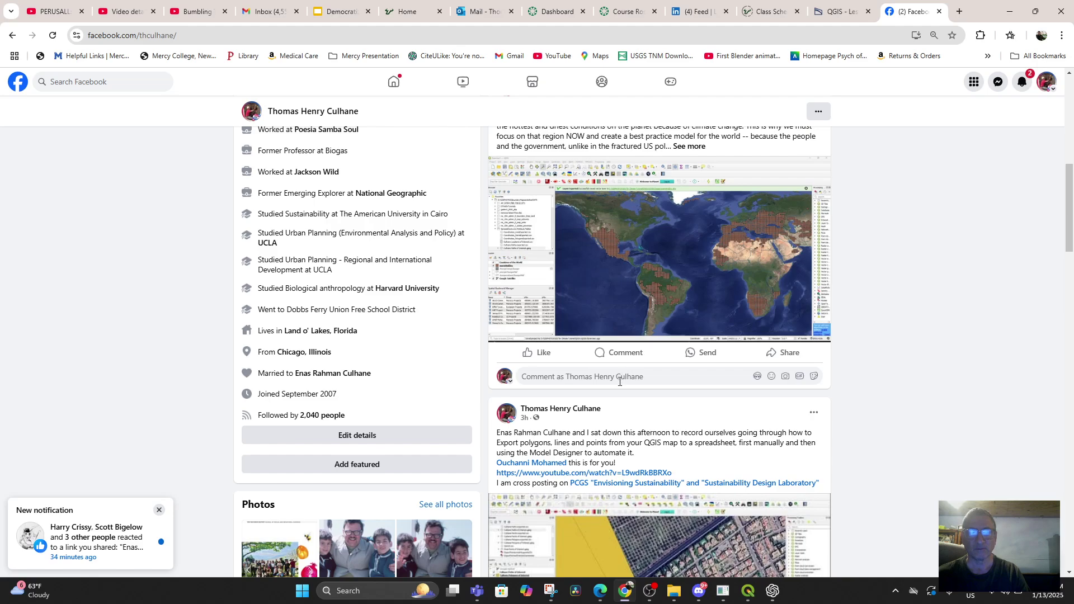
Step: Comment on the post with "Here are Wheat crops most in danger of Climate Change according to the model:" and the copied wheat map screenshot
click(620, 382)
text(Hewre)
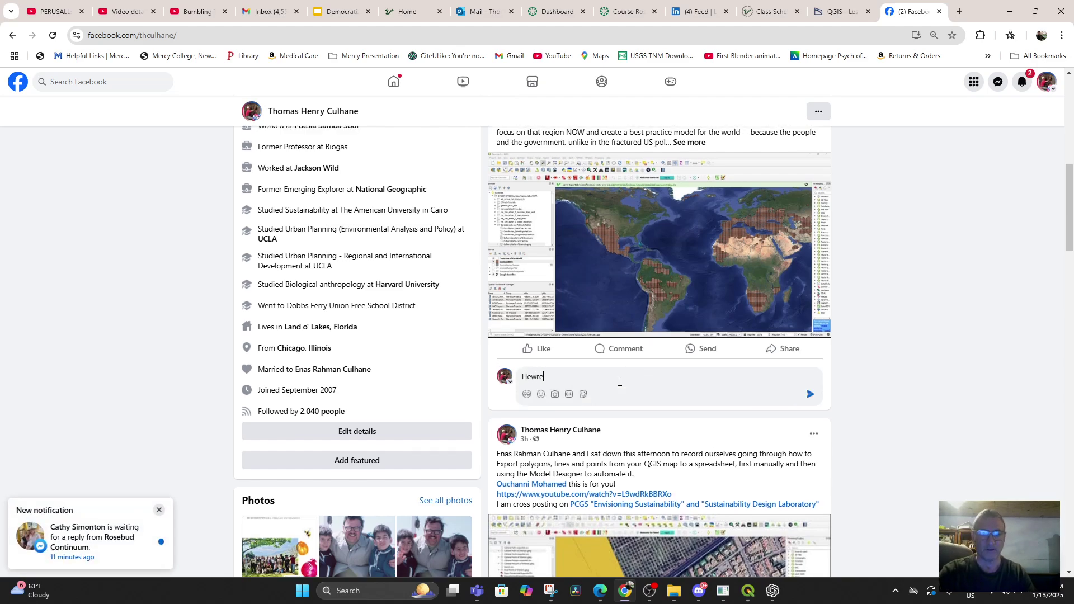
key(BackSpace)
key(BackSpace)
text(ere a)
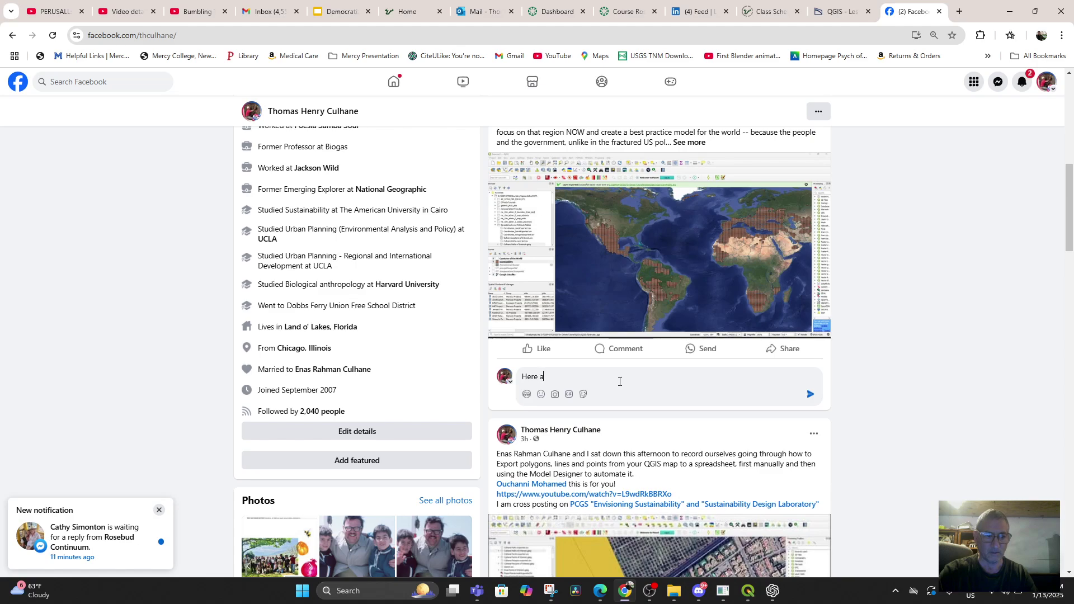
text(re Wheat crops most)
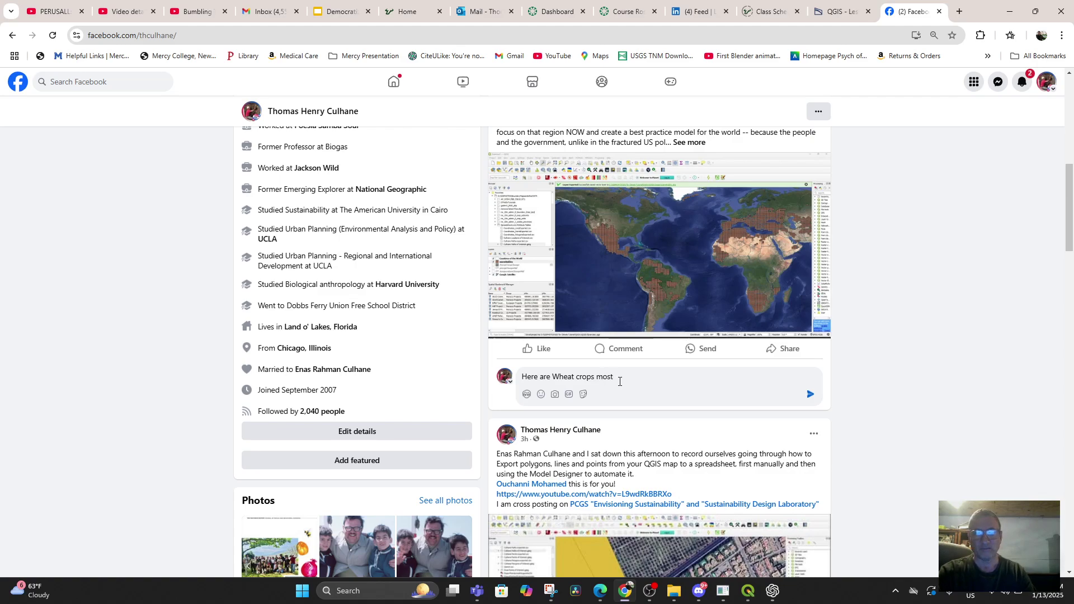
key(BackSpace)
key(BackSpace)
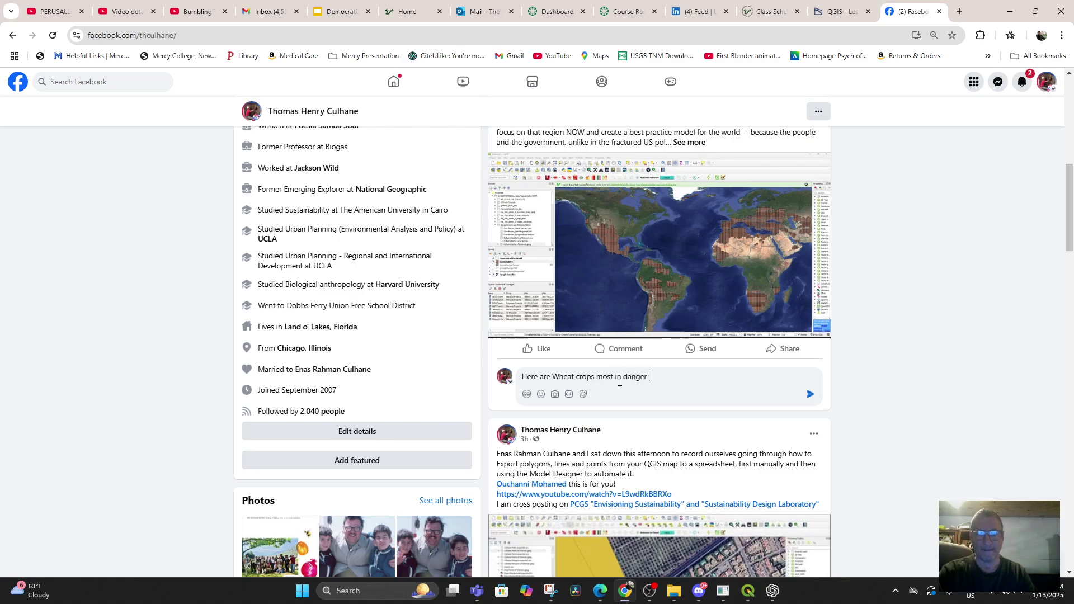
text(in danger of Climate Chang)
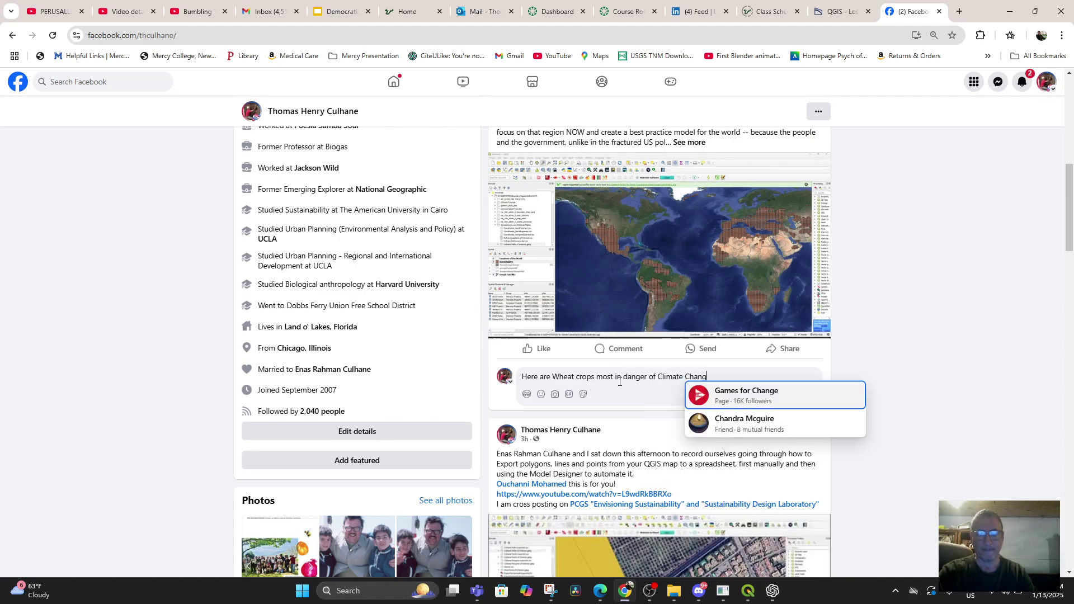
text(e according to the)
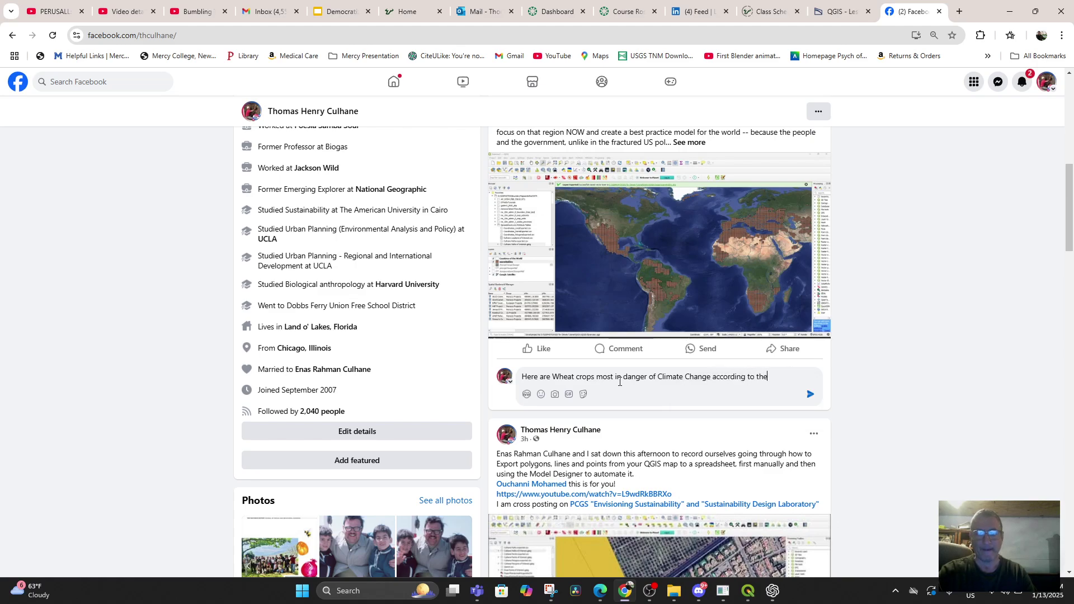
text( model:)
key(shift+Return)
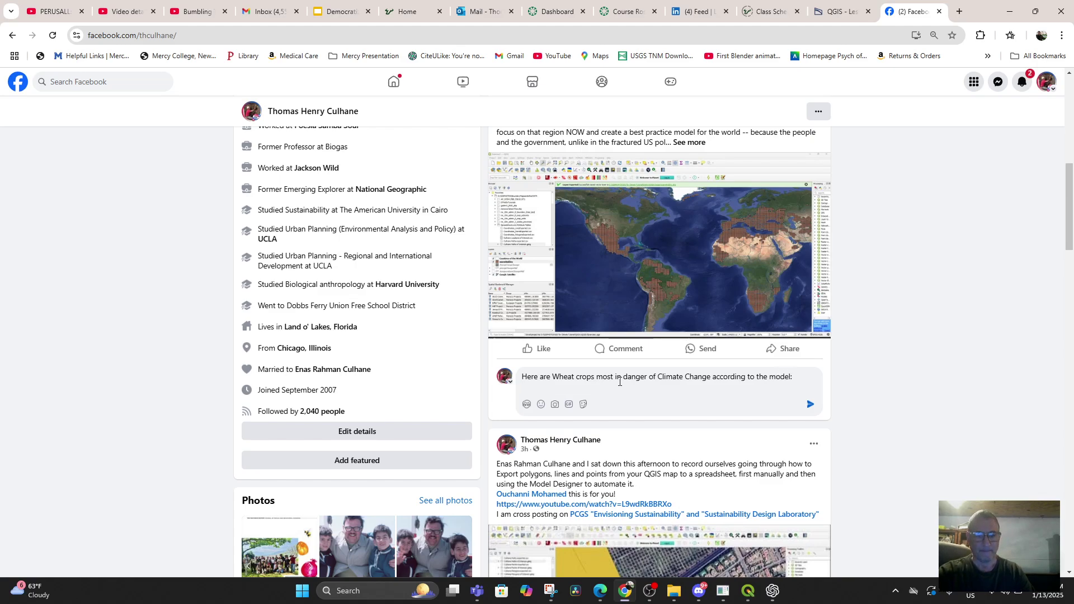
key(ctrl+v)
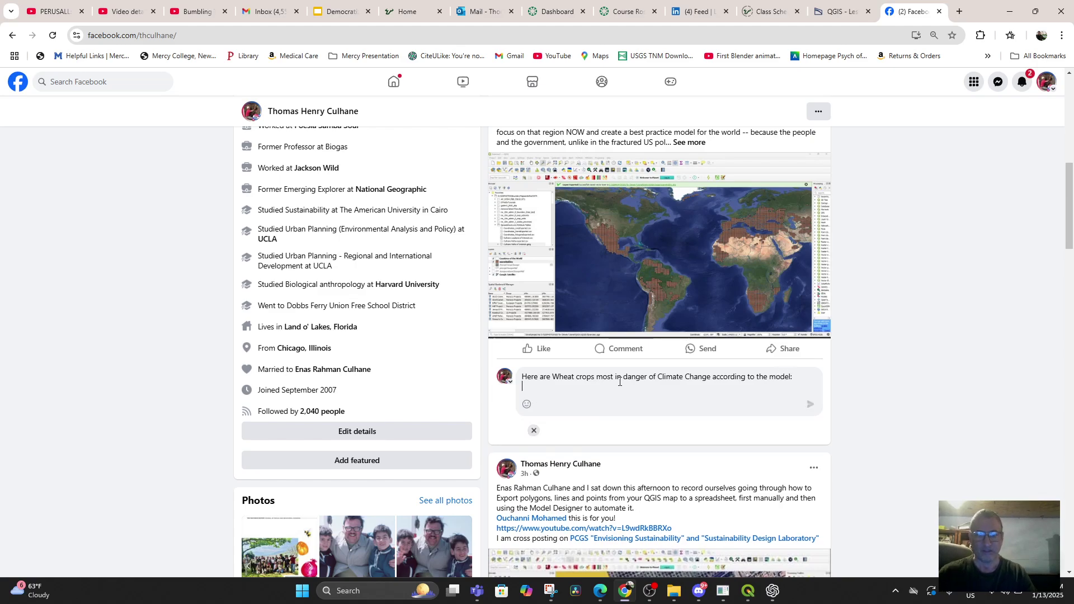
click(810, 406)
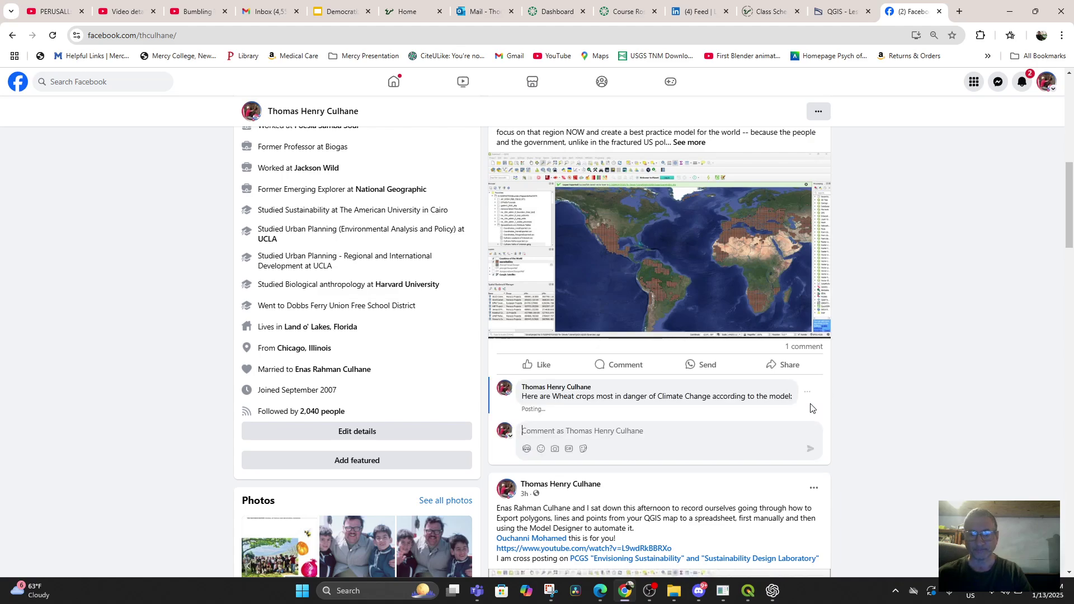
click(96, 82)
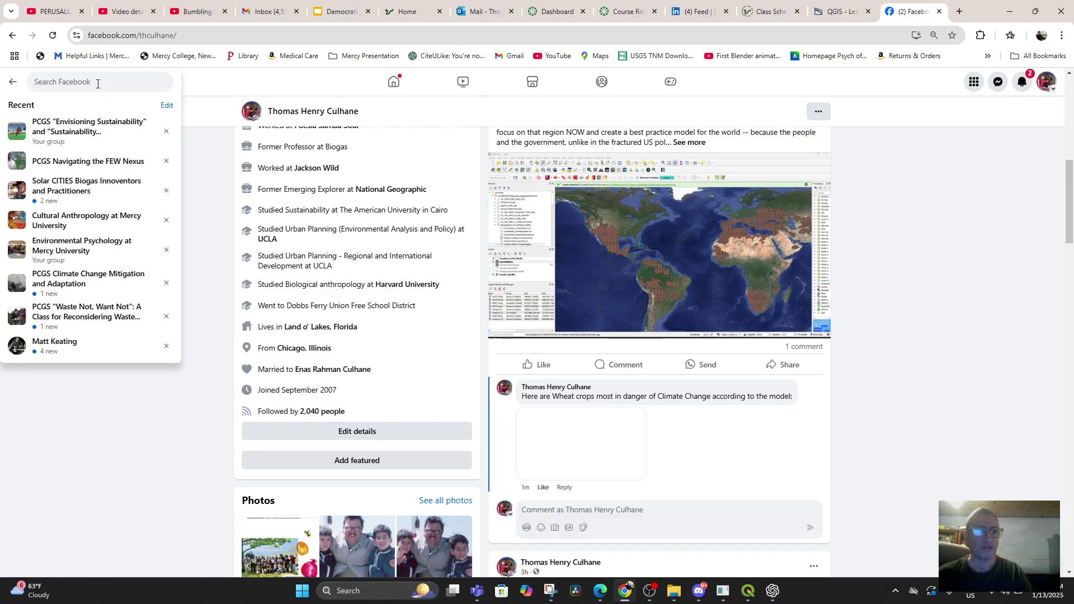
click(93, 281)
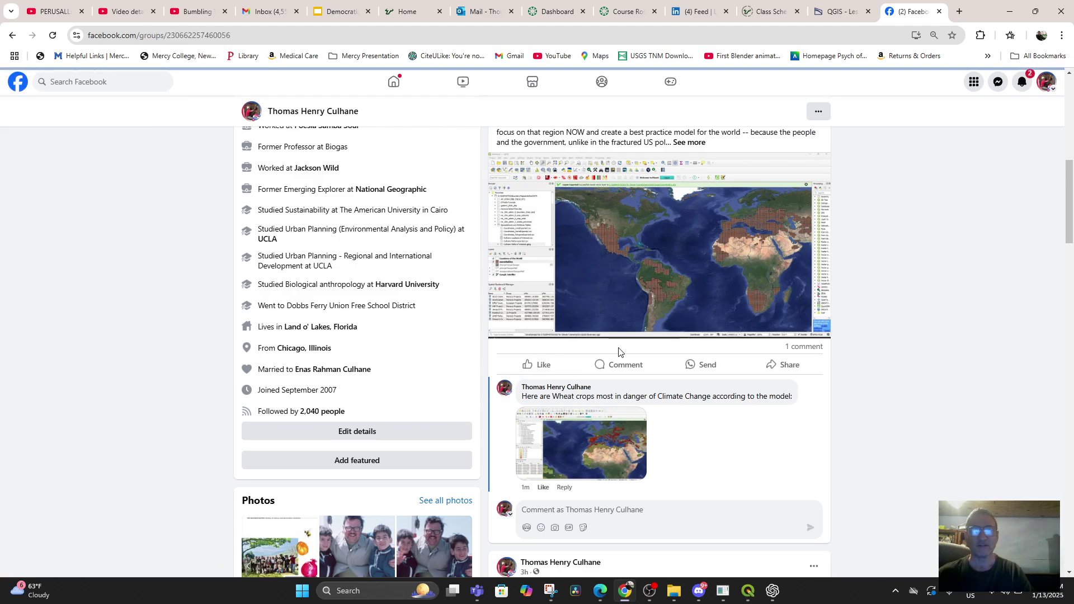
scroll(499, 372, down, 4)
scroll(500, 372, down, 4)
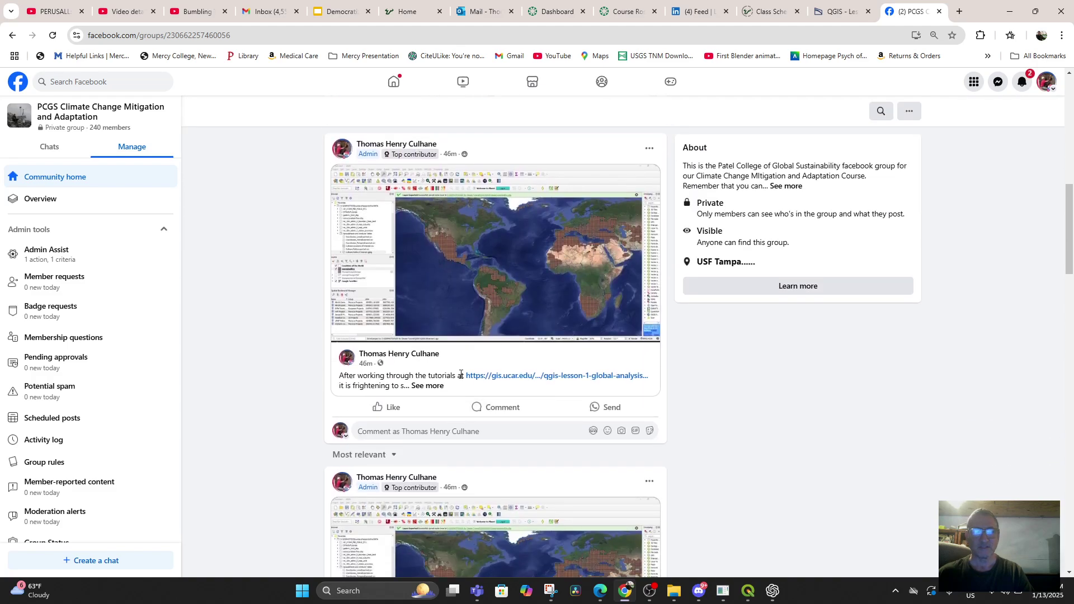
click(436, 429)
text(Here)
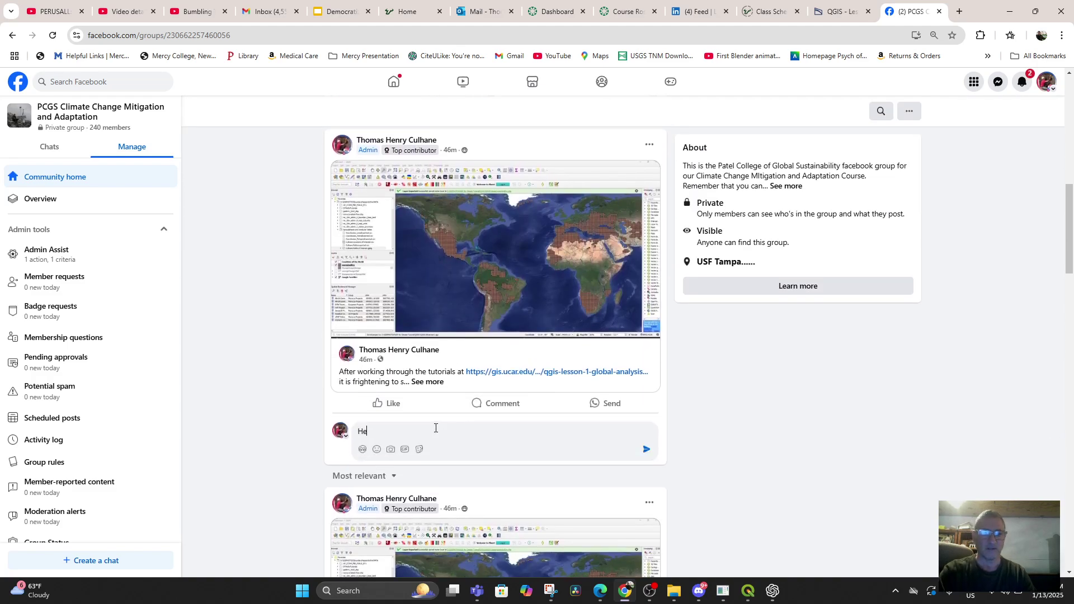
key(BackSpace)
key(BackSpace)
key(BackSpace)
key(BackSpace)
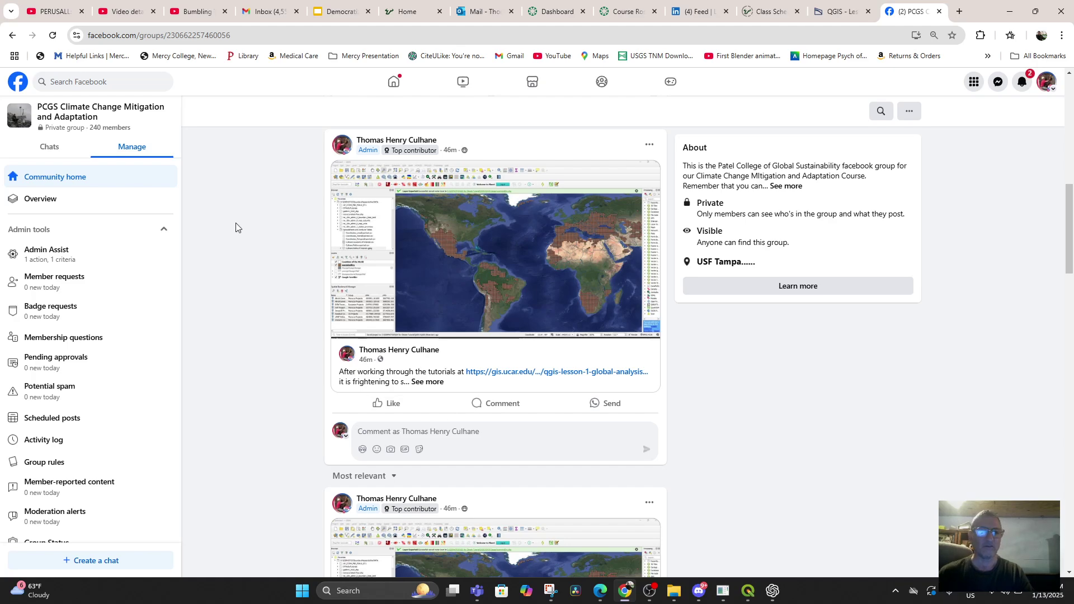
click(61, 82)
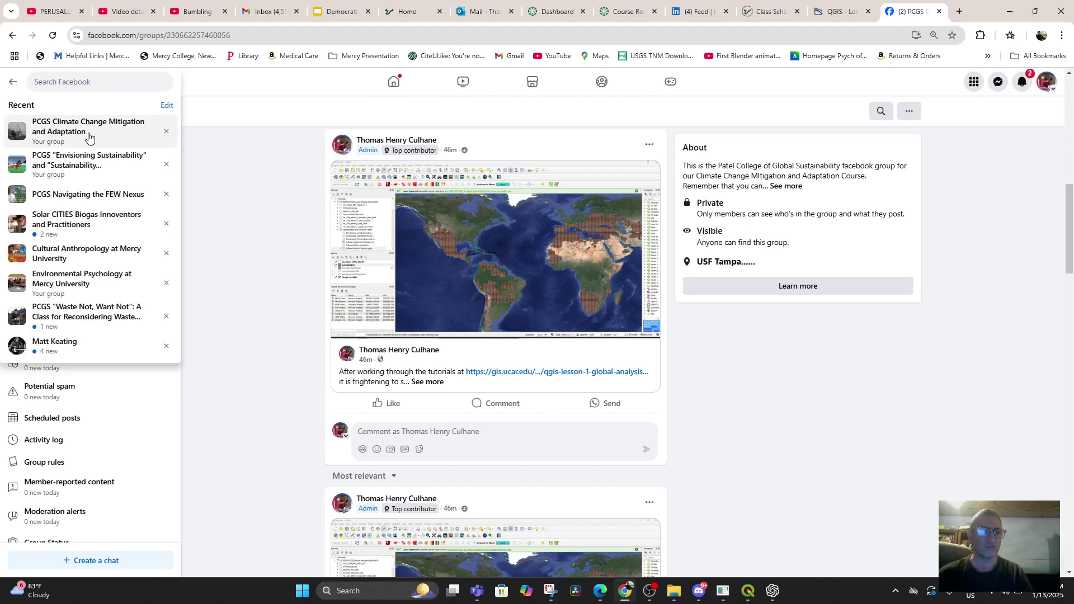
Step: Return to the own profile, open the climate tutorial post for editing and add the copied wheat map screenshot
click(1043, 82)
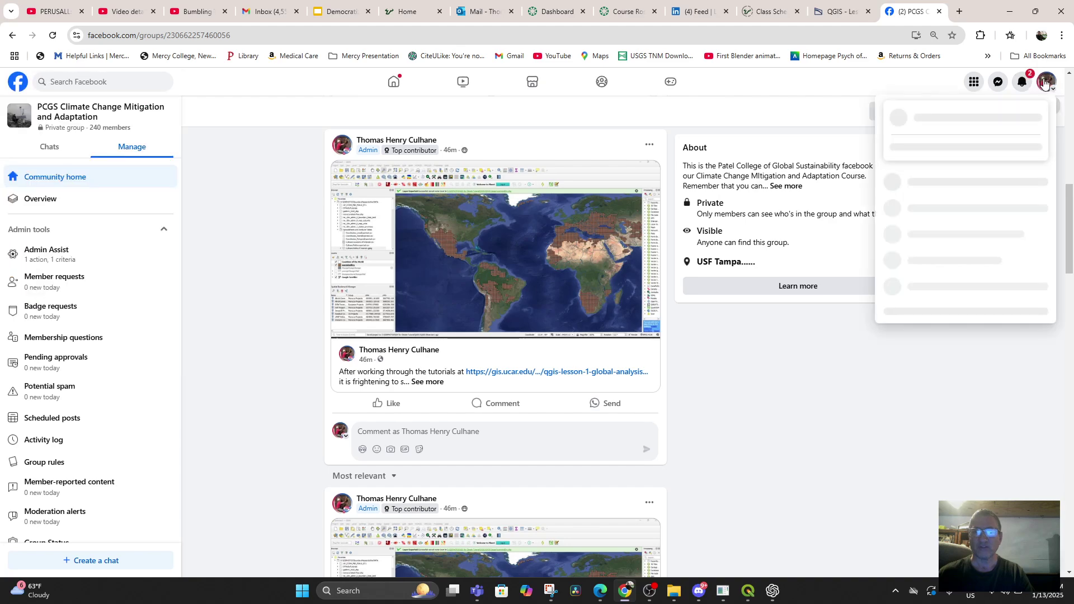
click(944, 116)
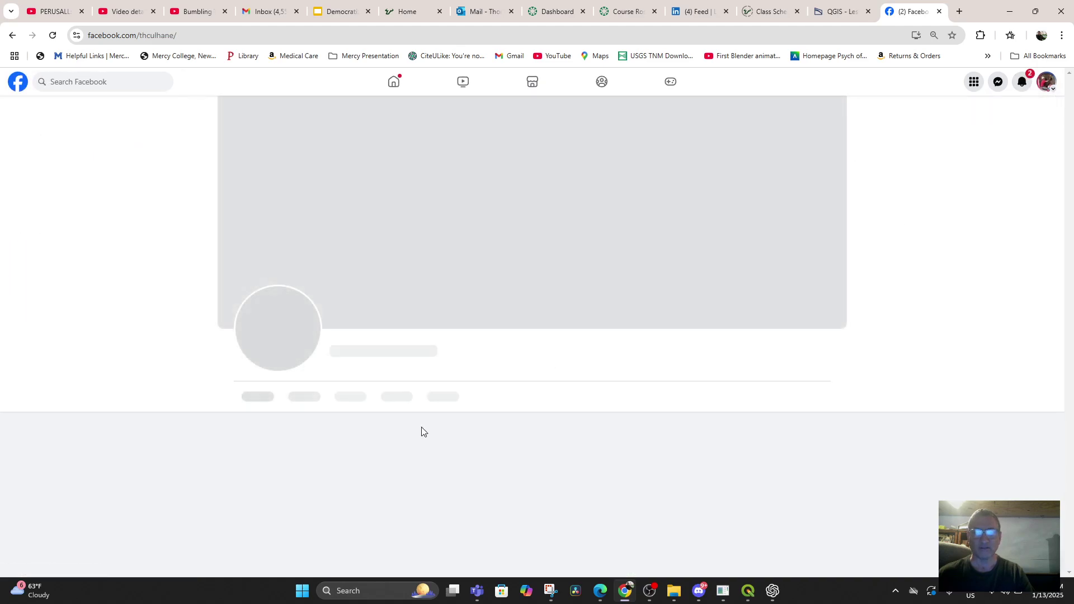
scroll(612, 362, down, 7)
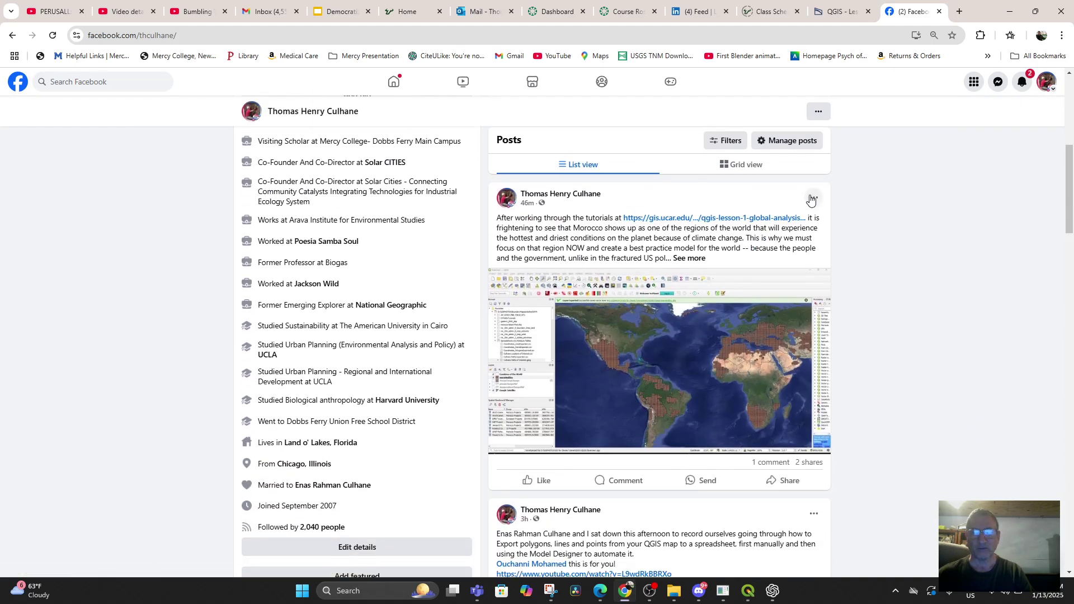
click(814, 198)
click(692, 292)
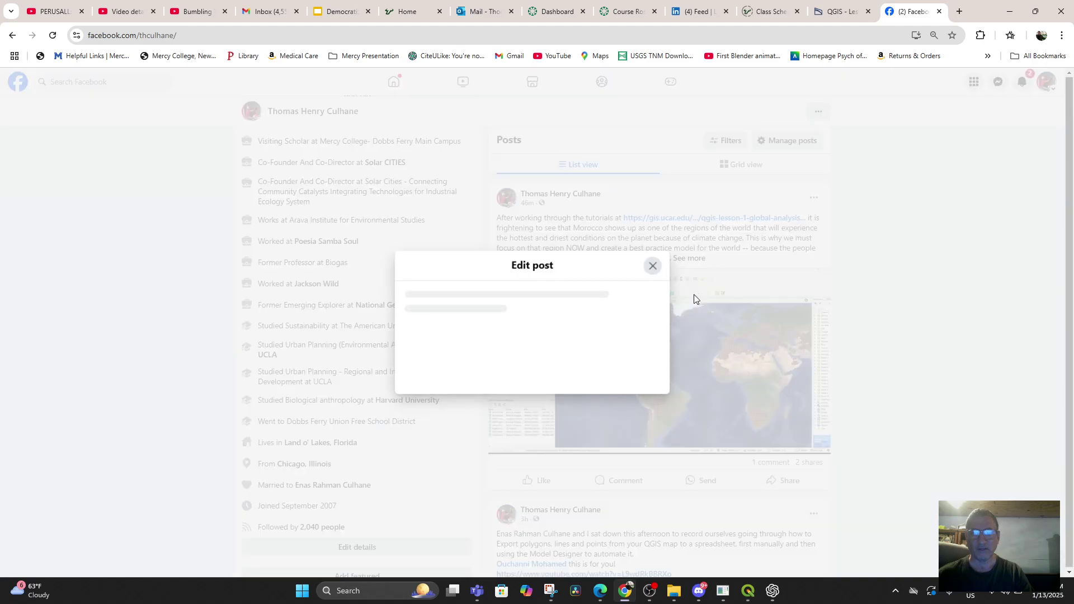
key(ctrl+v)
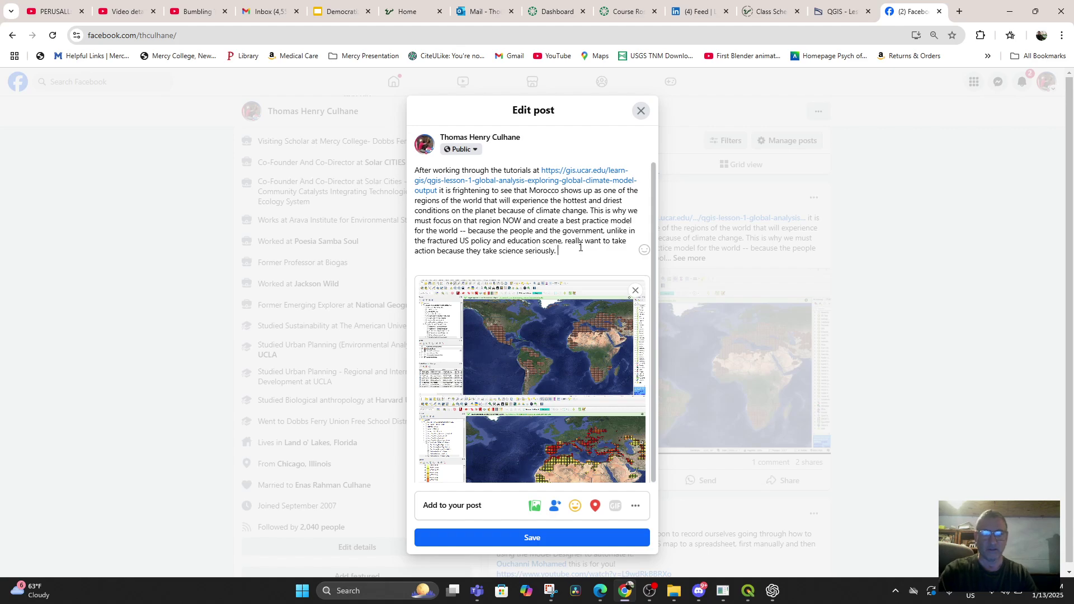
Step: Append to the post "The yellow and red show wheat crops most in danger from the dry hot conditions anticipated in the near future. This underscores why we"
text(The rea)
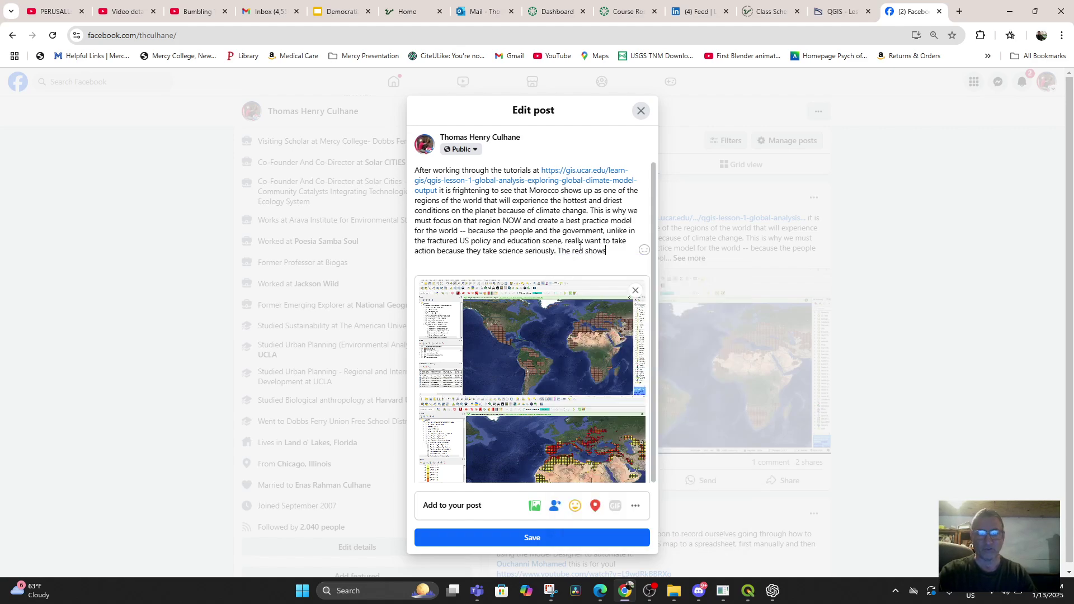
key(BackSpace)
key(BackSpace)
text(ellow and red show we)
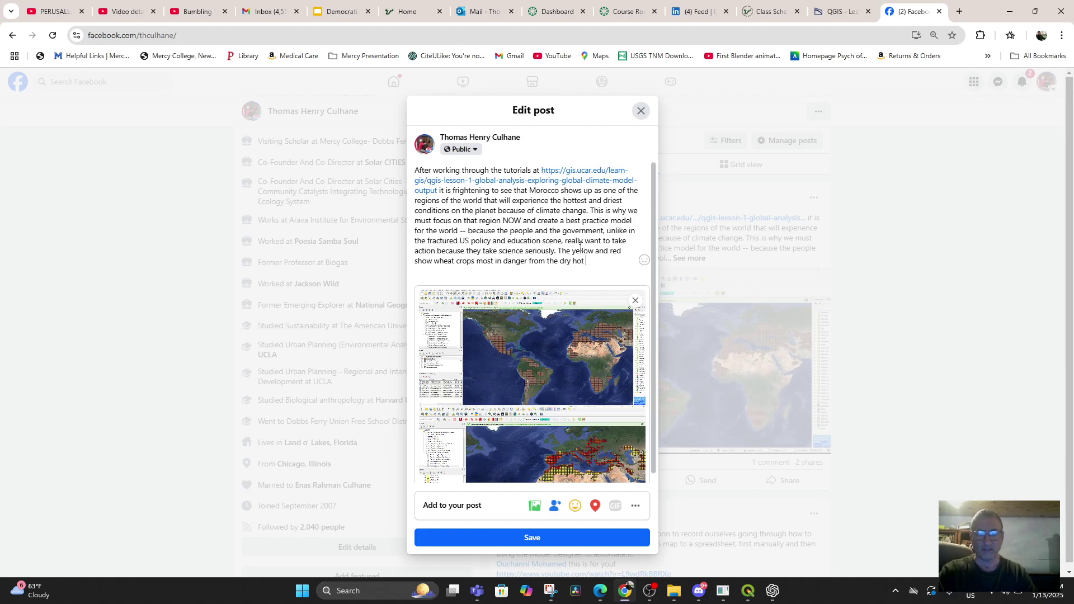
text(anticipated in the)
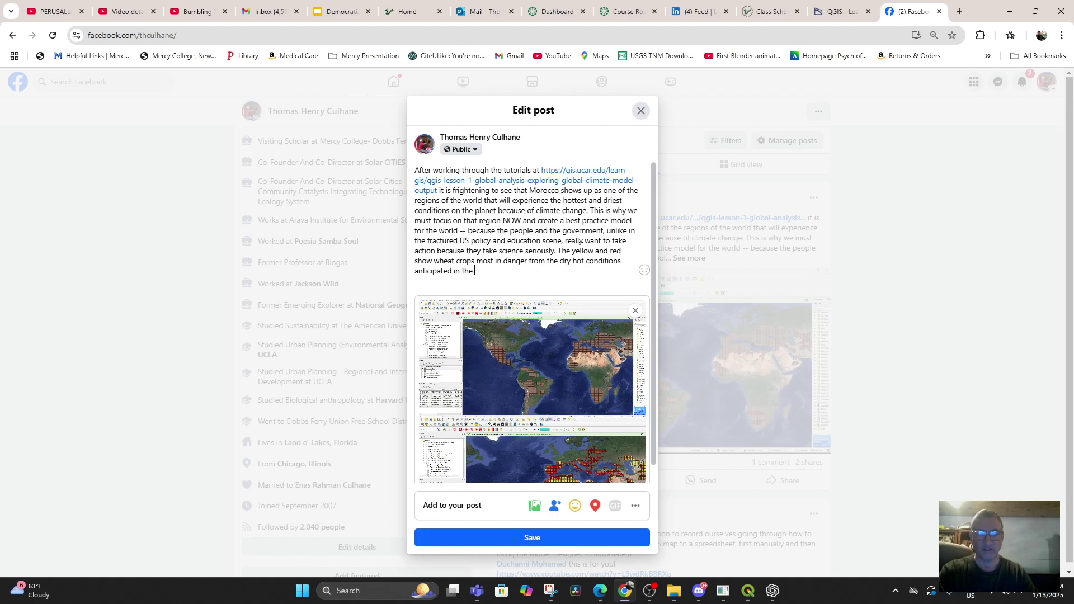
text( near future. This underscores why we)
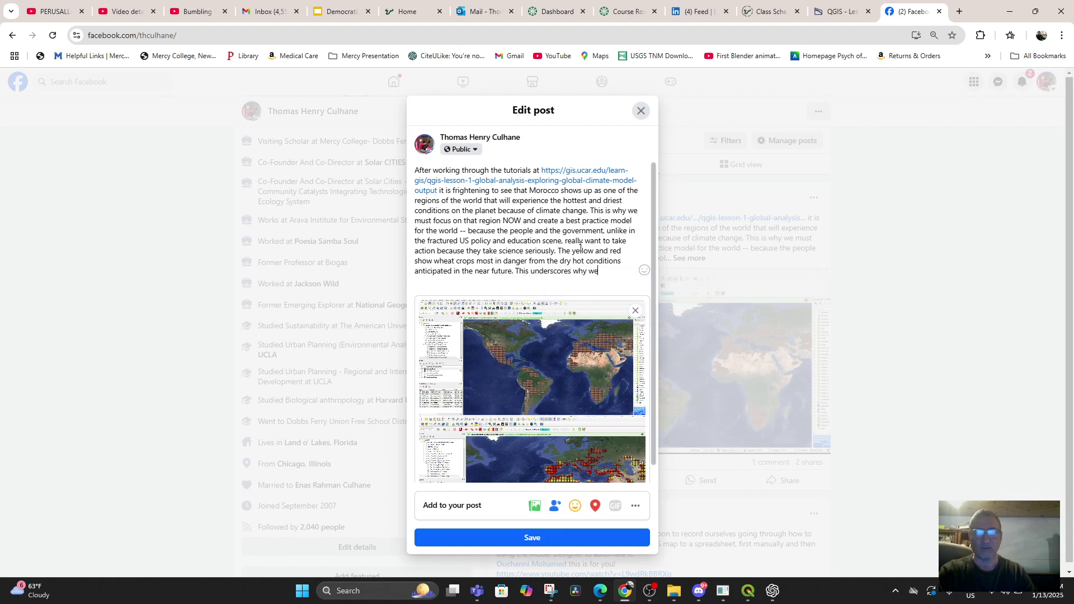
Step: Continue with "must help the [High Atlas Foundation tag] in its mission to replace annual and thirsty wheat with agroforestry perennials like Carob and tree nuts and fruits."
text( must help the @High)
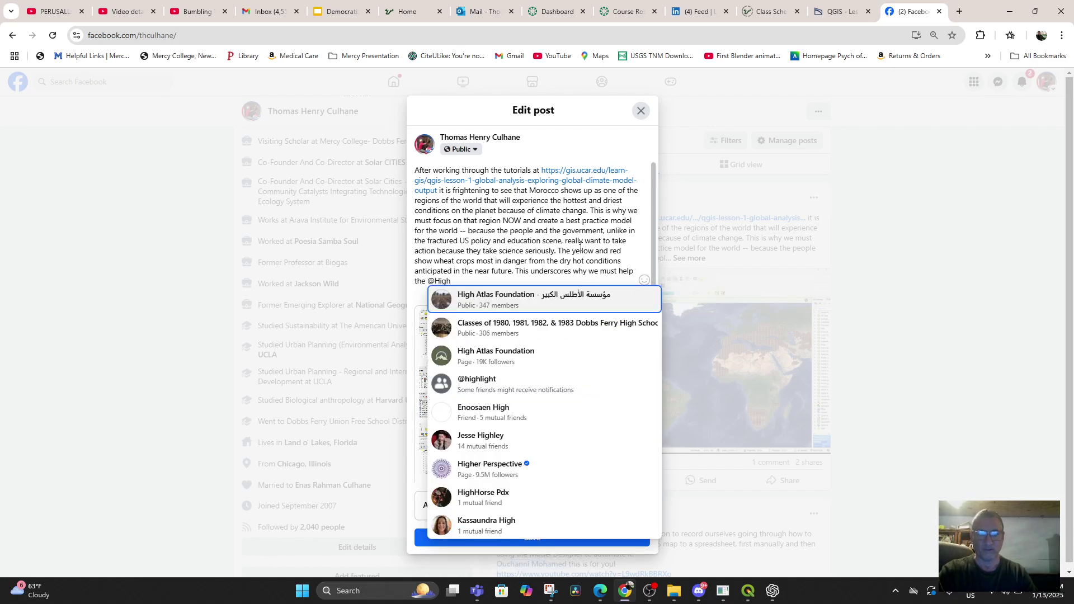
key(Return)
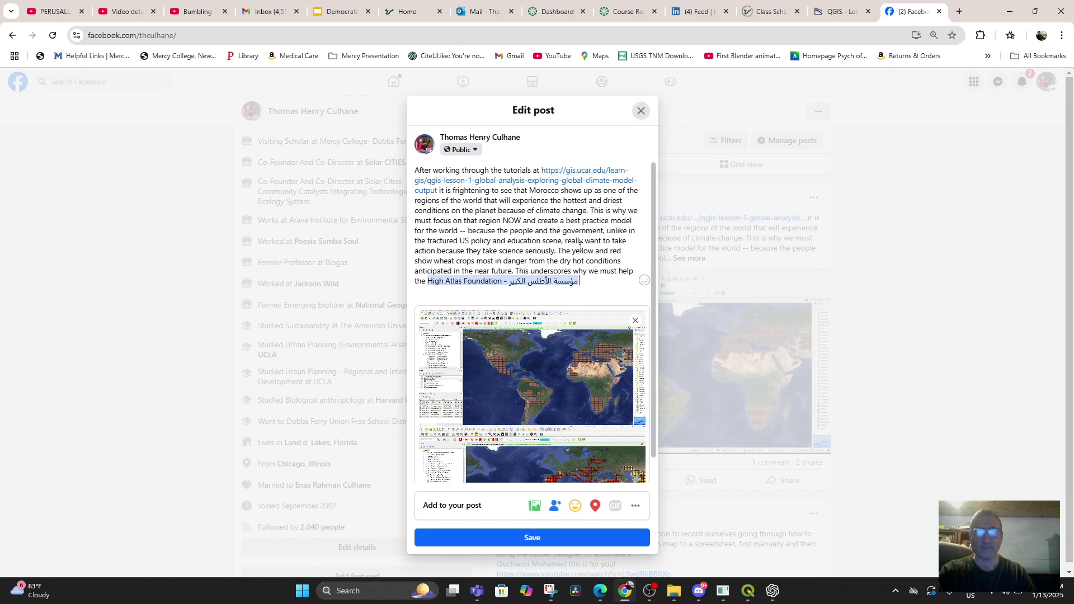
text(in its mission to)
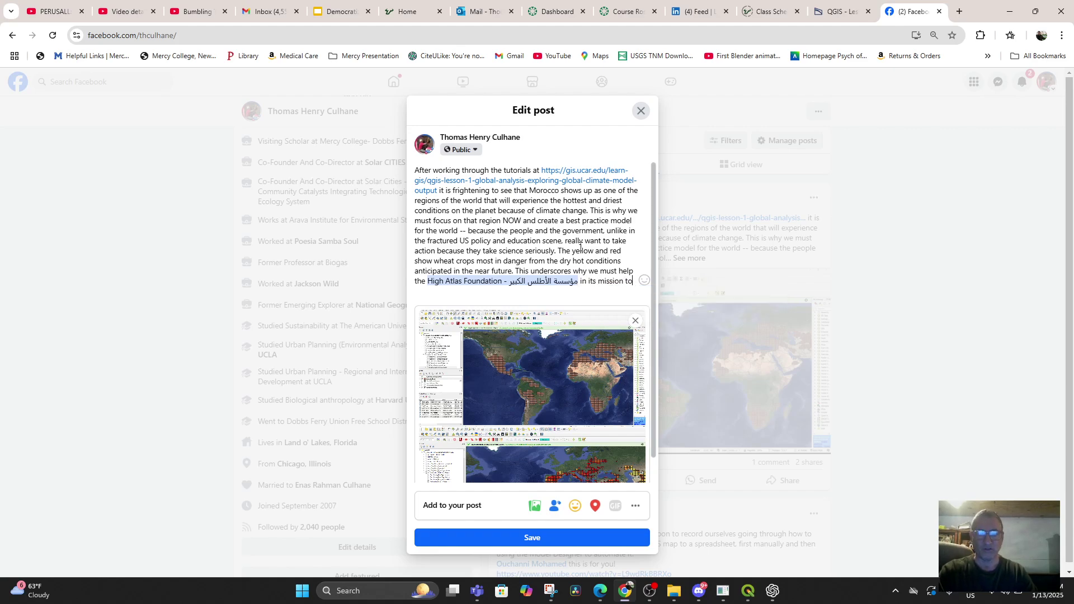
text( replace annual and)
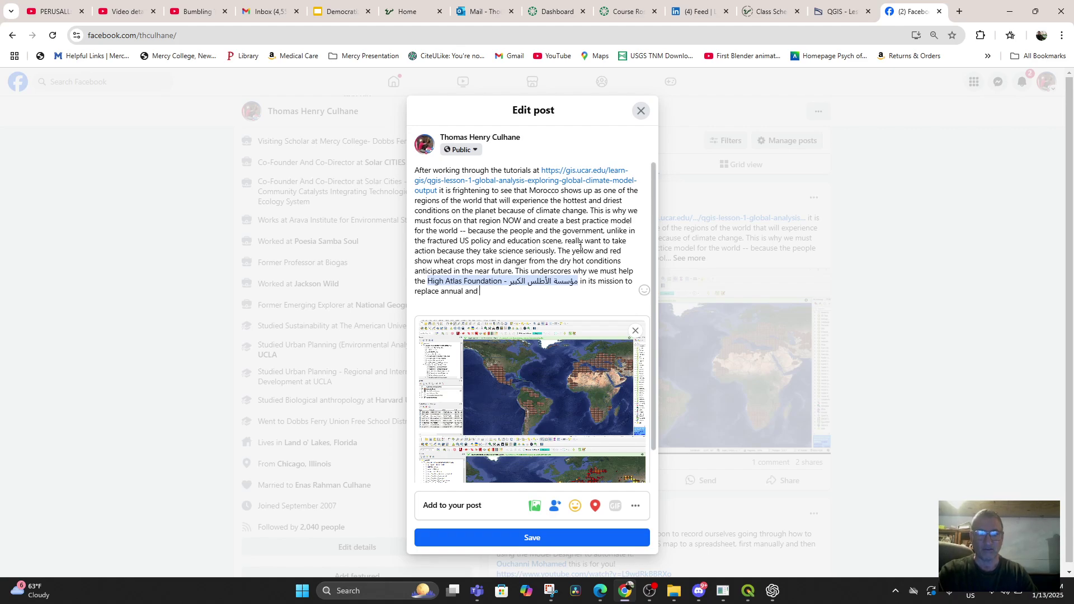
text( thirsty wheat with agroforestry perennials like)
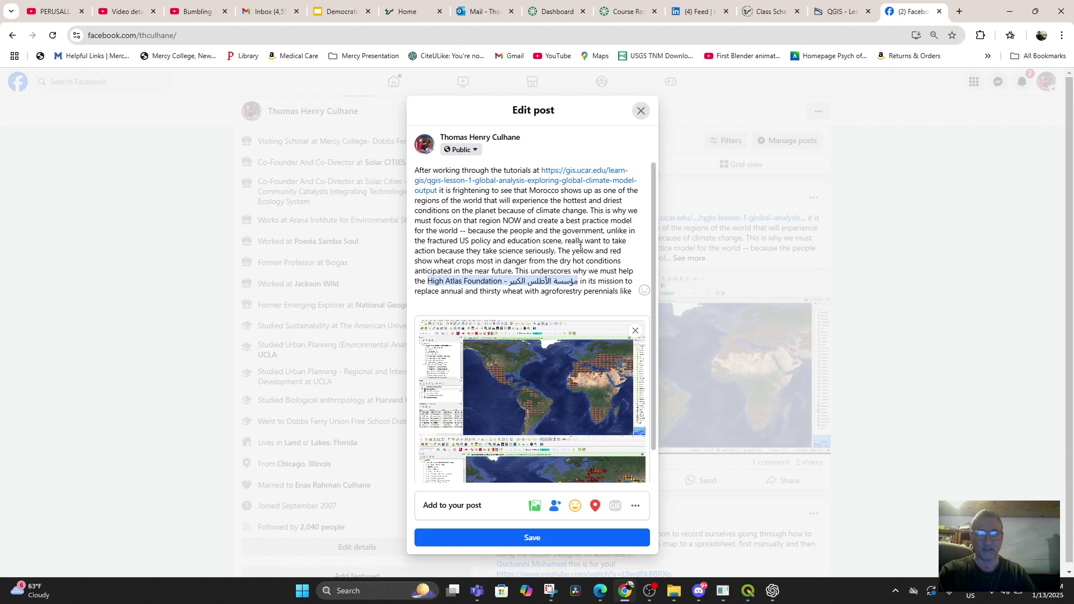
text(Caro)
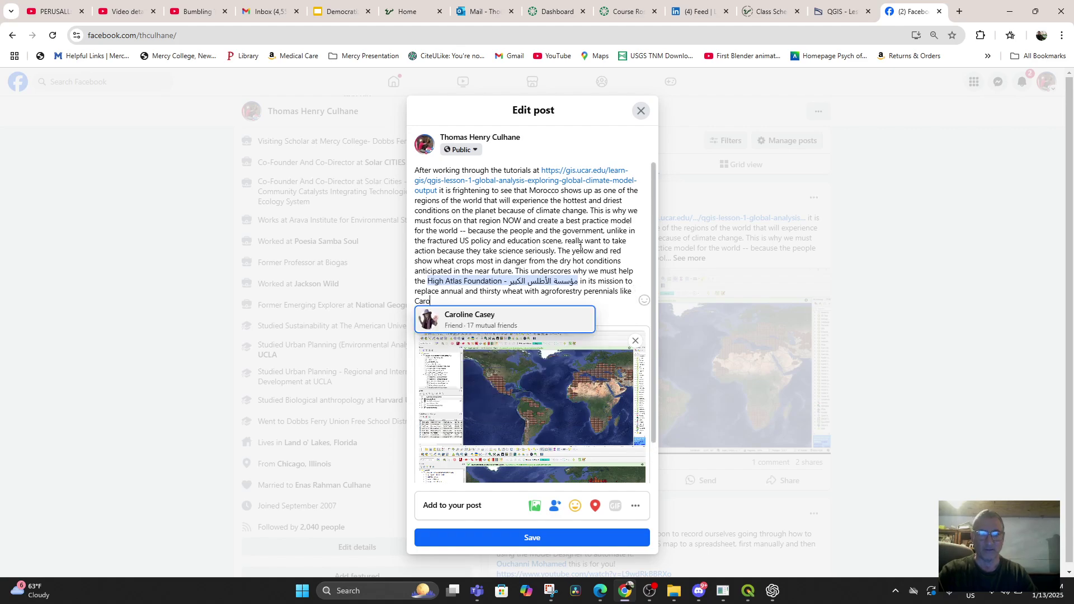
text(b and tree nuts and fruits.)
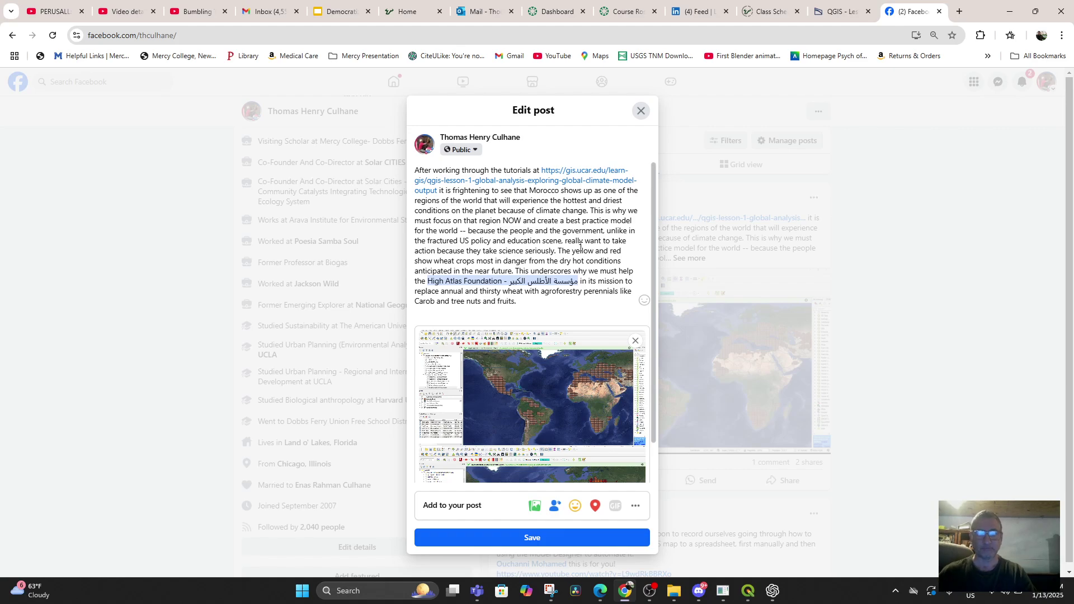
Step: Save the edited climate tutorial post and check how its two map images appear on the profile
mouse_move(514, 351)
scroll(515, 351, down, 3)
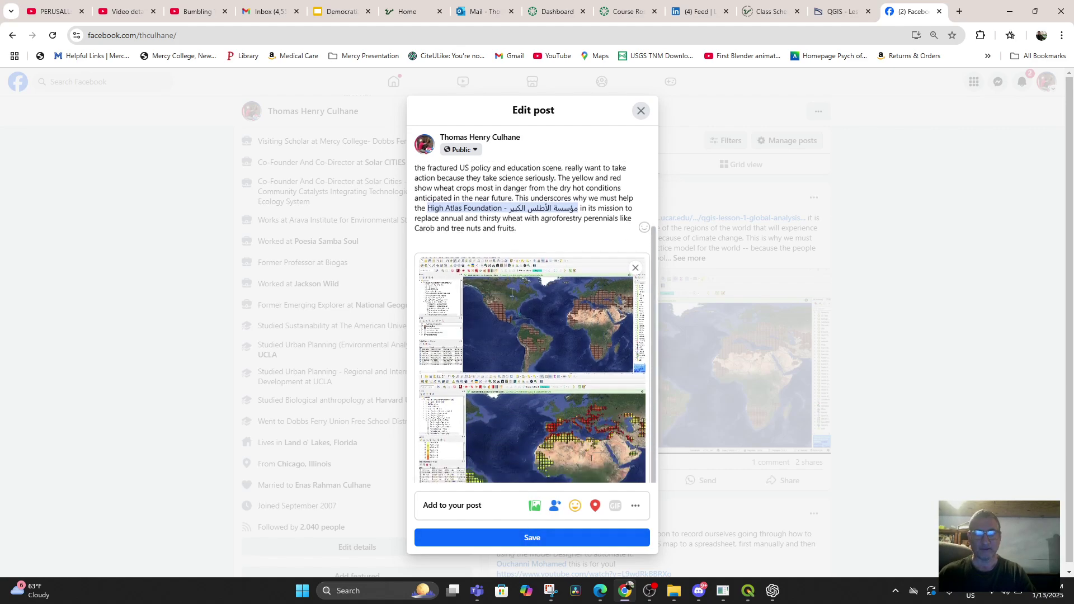
click(532, 538)
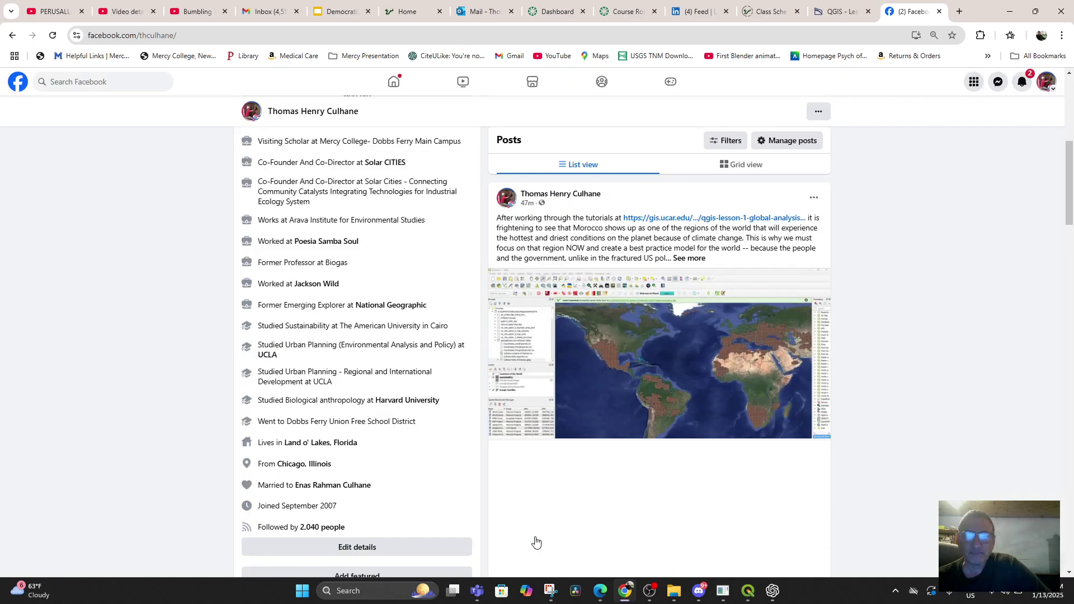
scroll(551, 516, down, 3)
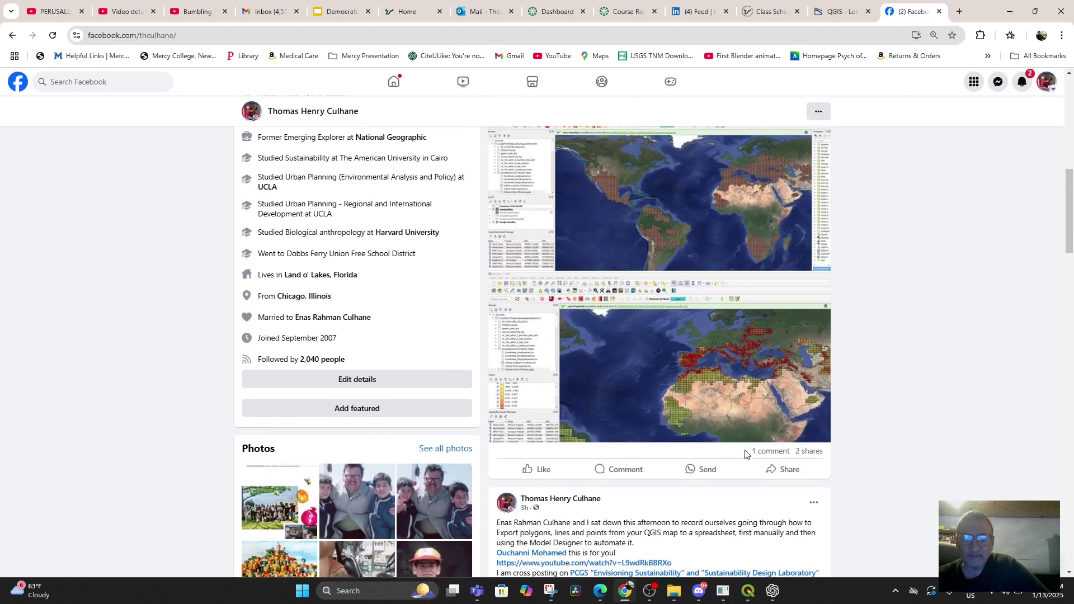
scroll(745, 442, up, 2)
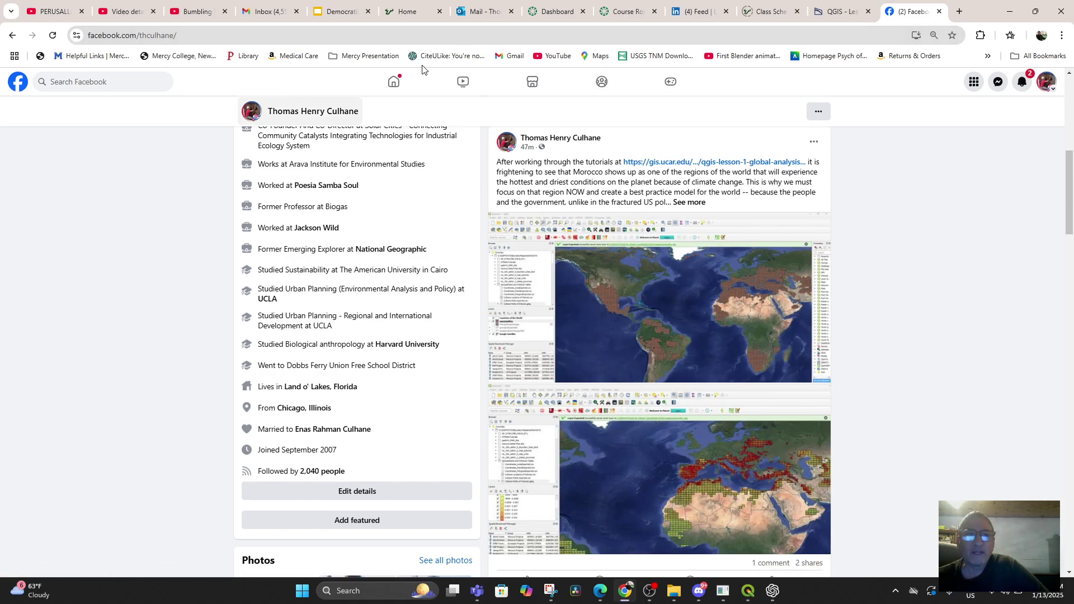
Step: Go to the PCGS Climate Change Mitigation and Adaptation group's home feed and examine how the shared climate tutorial post appears there
click(1021, 82)
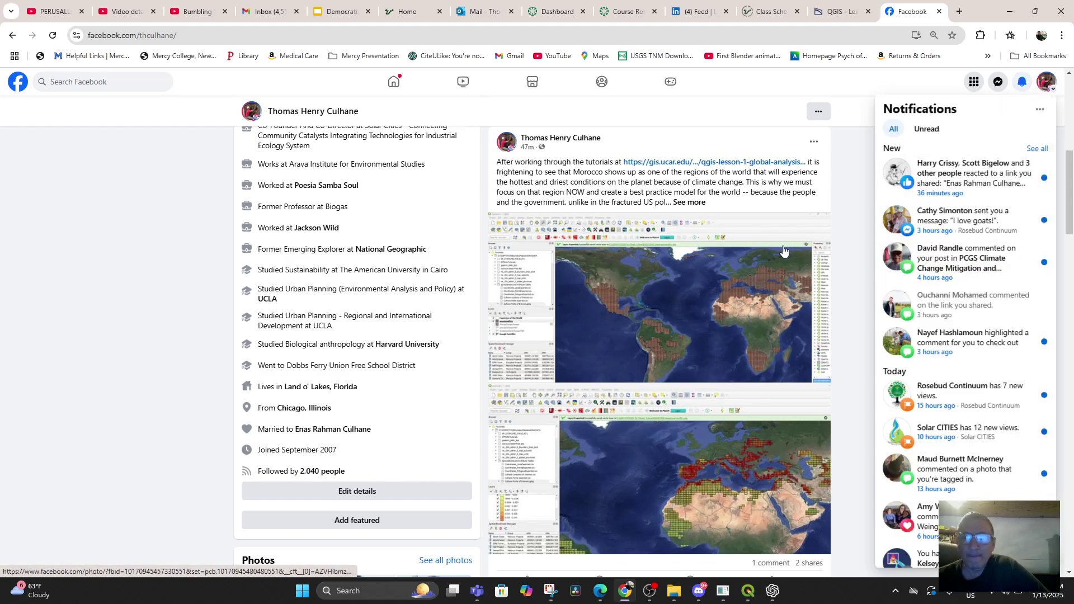
click(919, 259)
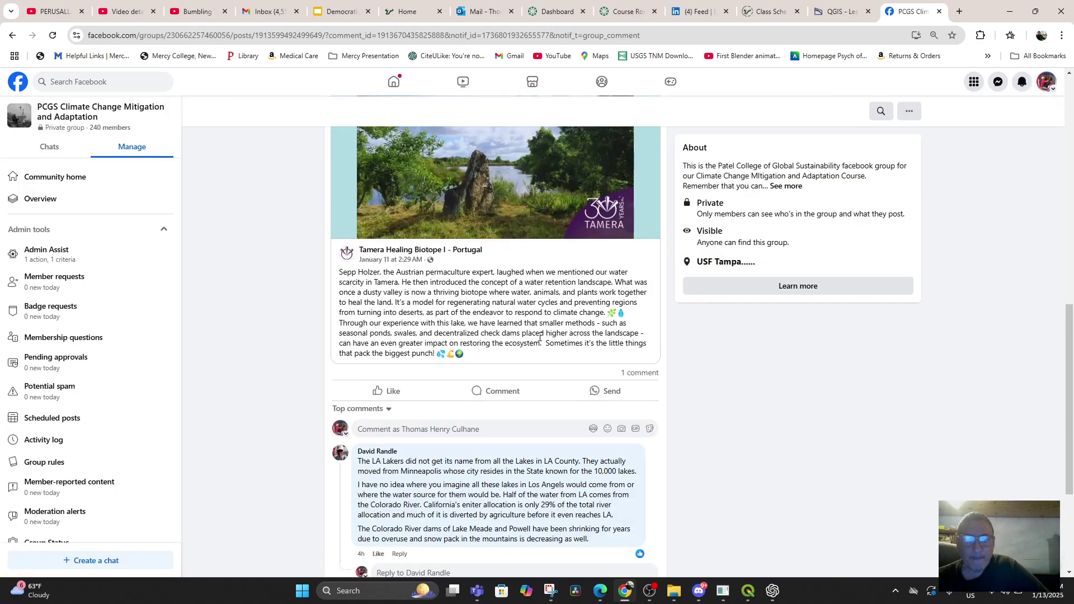
scroll(617, 364, up, 15)
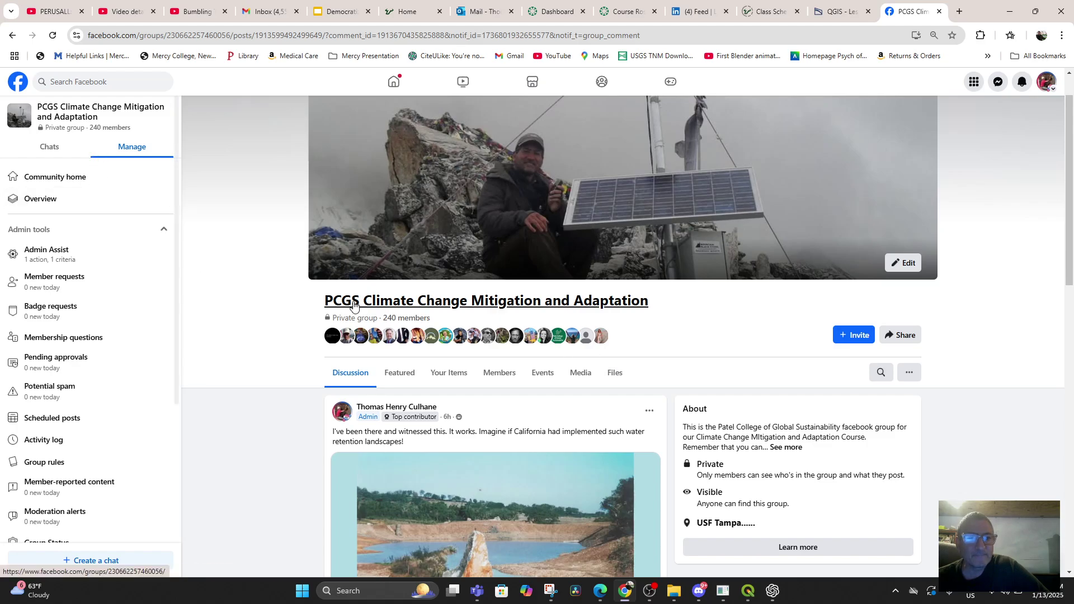
click(55, 176)
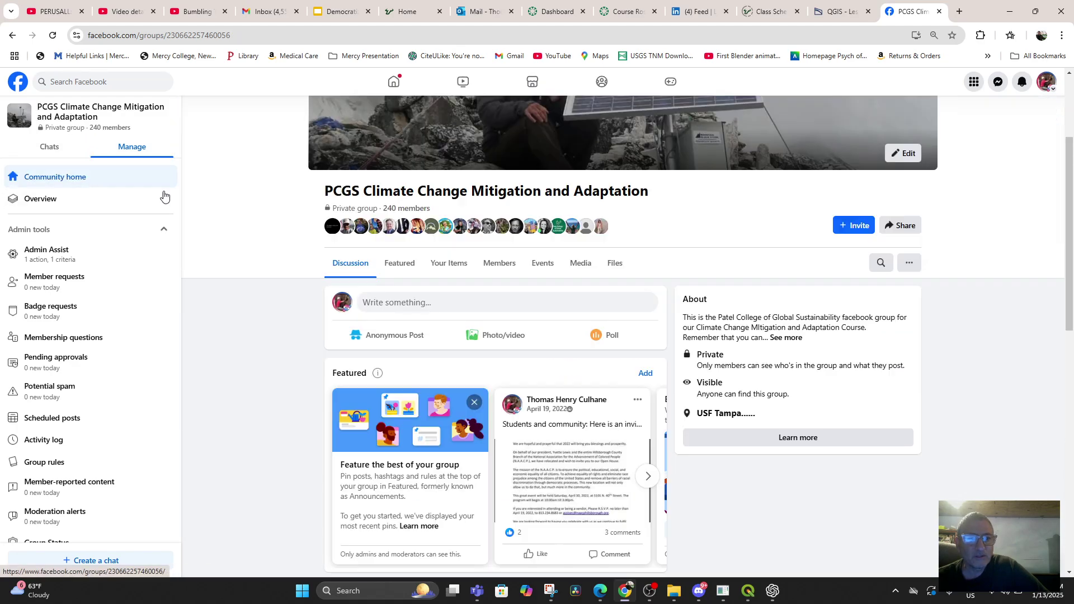
scroll(594, 436, down, 8)
scroll(674, 454, up, 4)
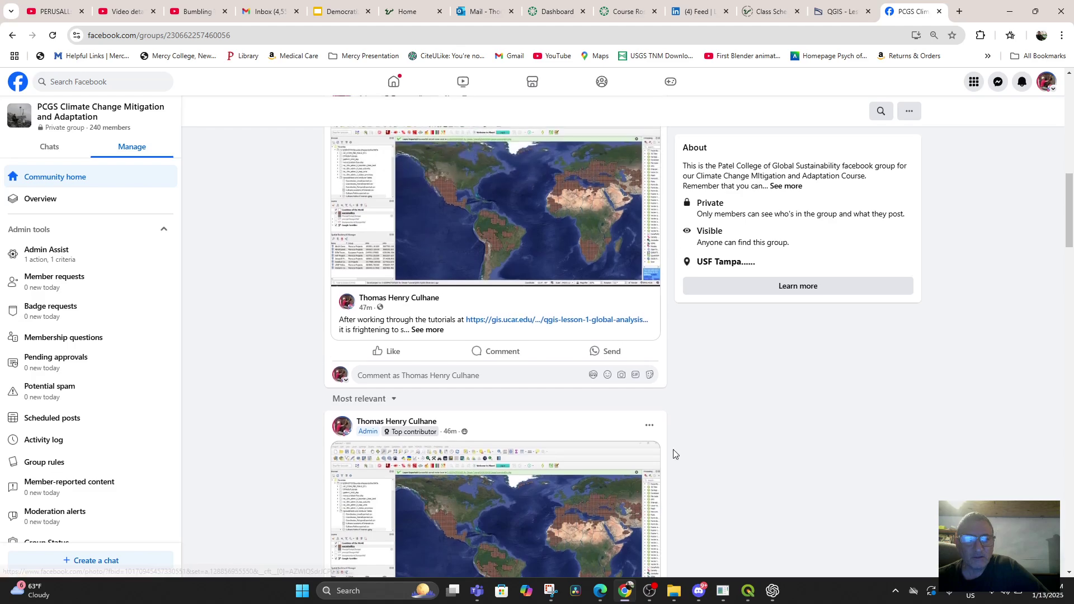
scroll(673, 454, down, 1)
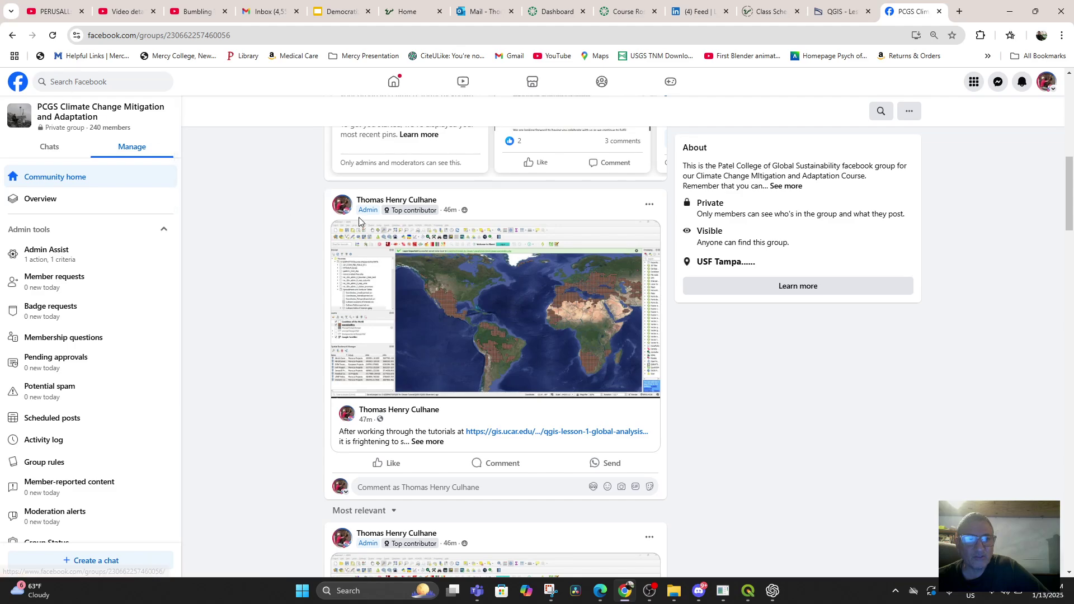
click(462, 386)
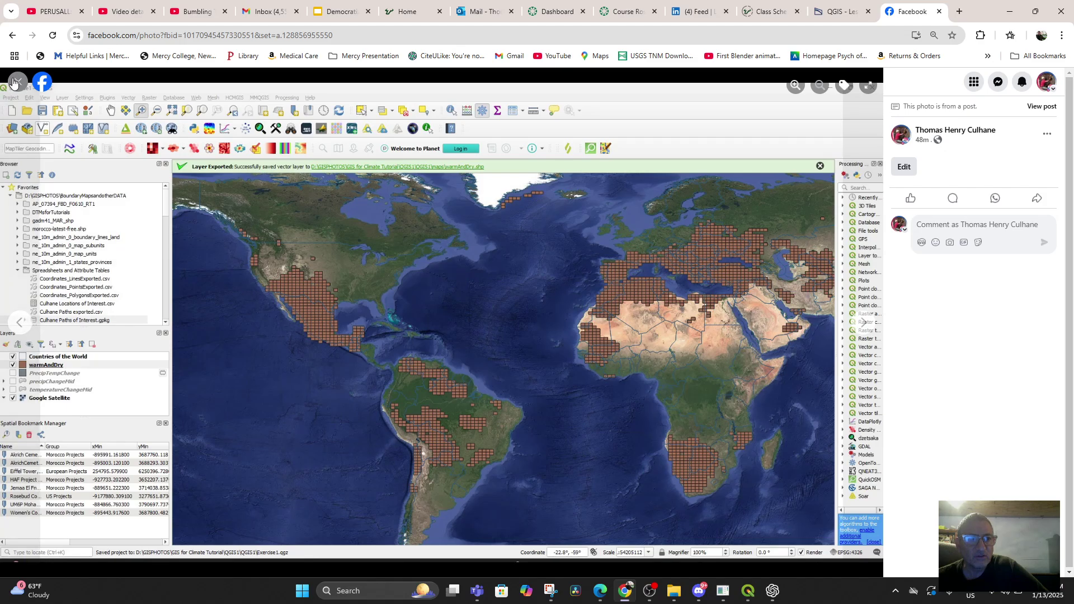
click(18, 82)
scroll(666, 414, down, 3)
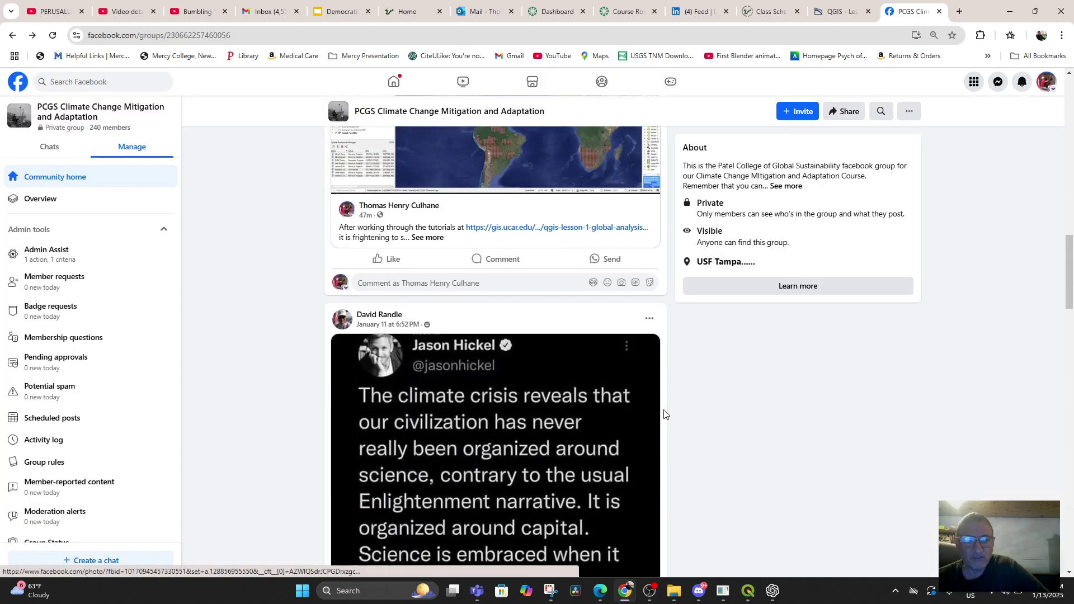
scroll(663, 414, up, 15)
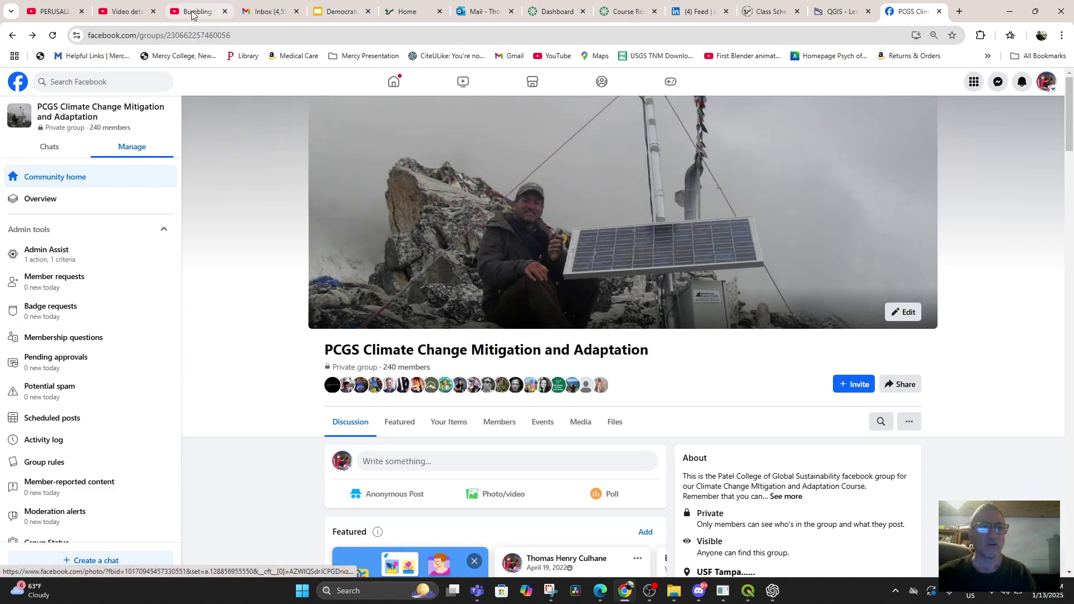
Step: In the geospatial planning presentation, add a slide after slide 5, paste the wheat map screenshot and stretch it to the slide's upper edge
click(349, 18)
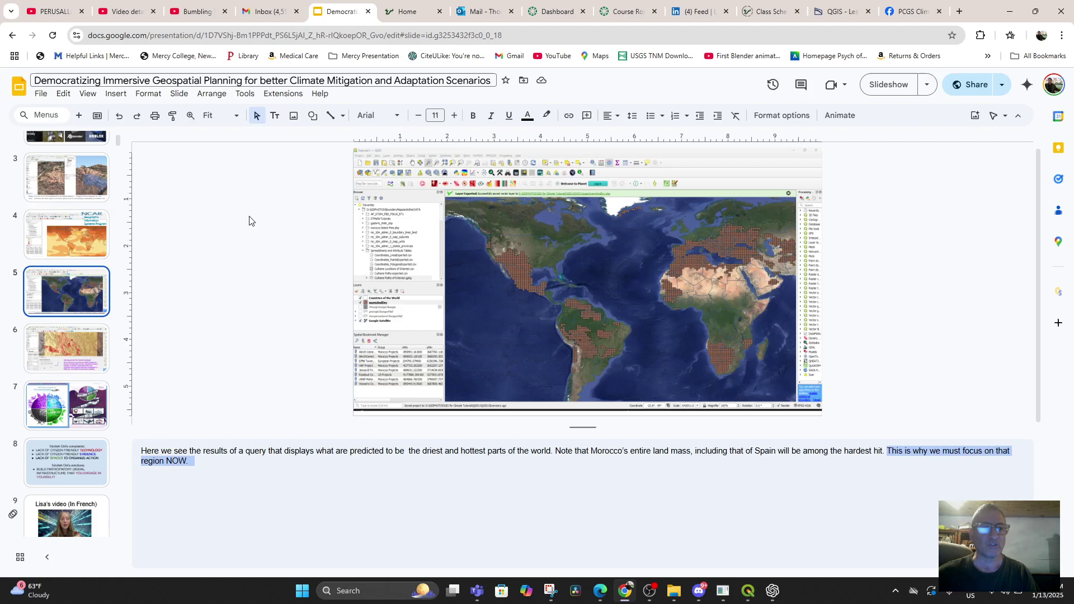
click(72, 314)
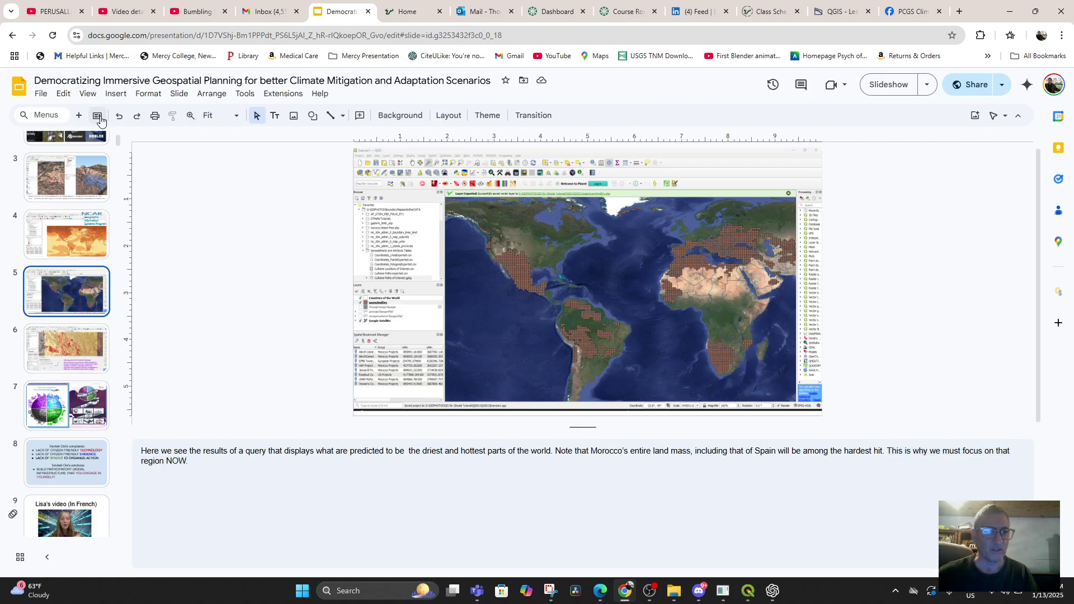
click(110, 95)
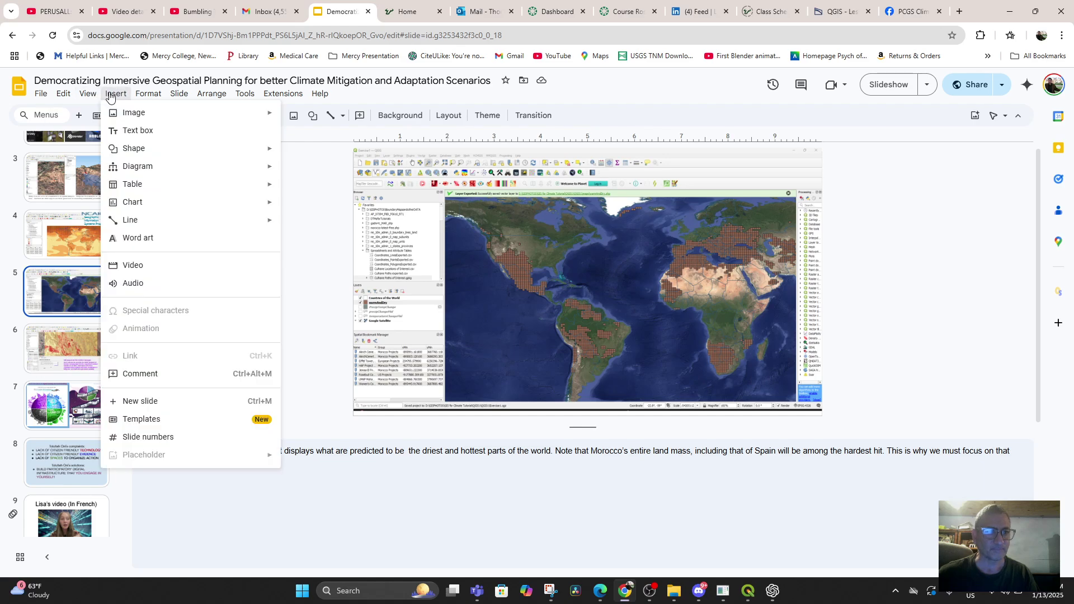
click(2, 116)
click(78, 115)
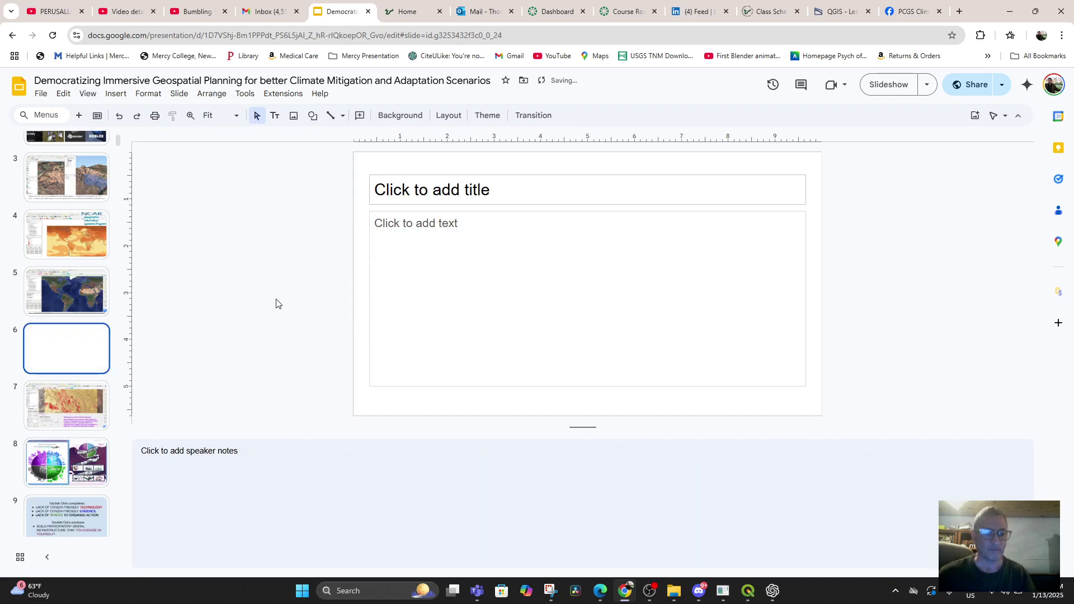
key(ctrl+v)
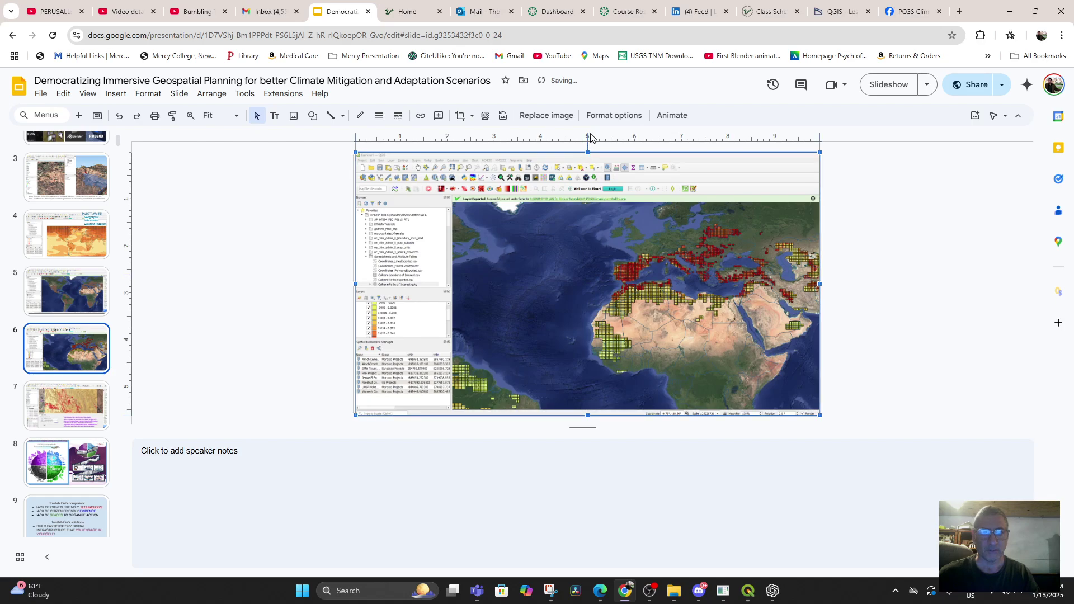
drag(587, 152, 591, 137)
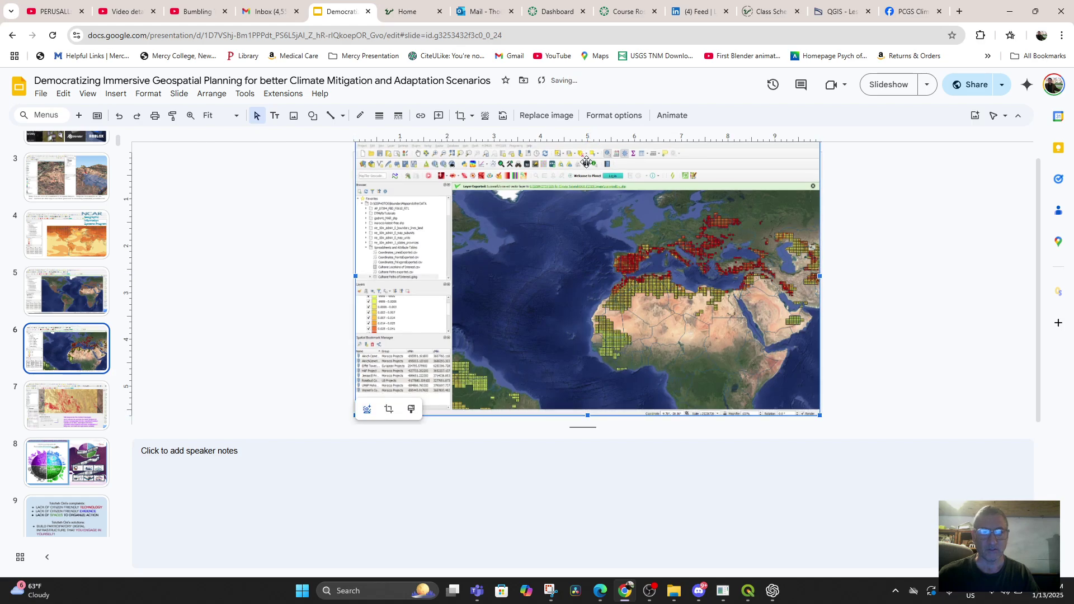
Step: Return to the own Facebook profile, expand the climate tutorial post and copy its full text
click(899, 12)
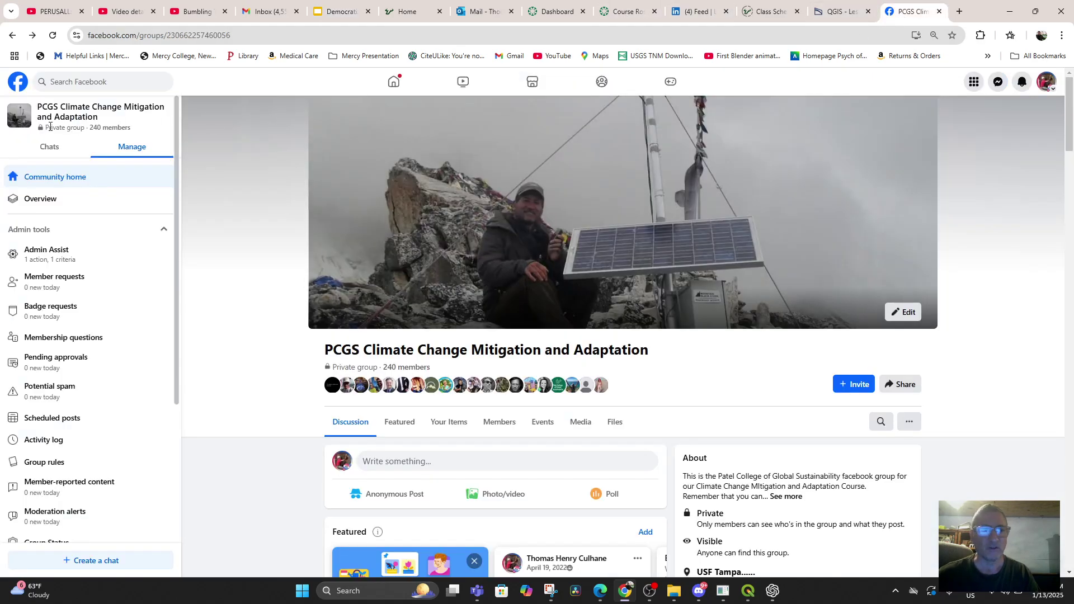
click(1044, 84)
click(893, 119)
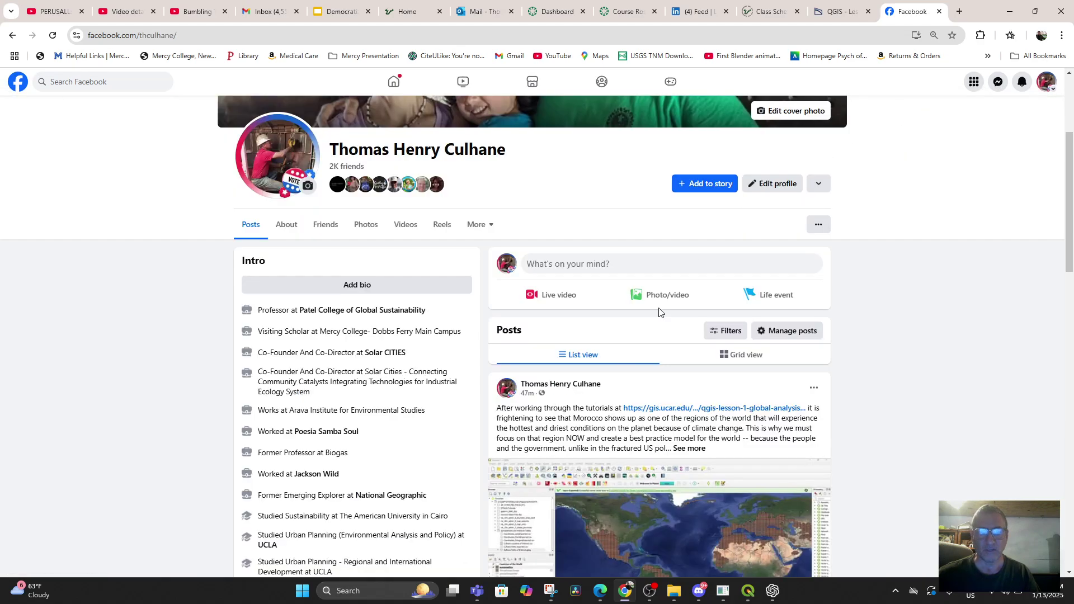
scroll(658, 312, down, 4)
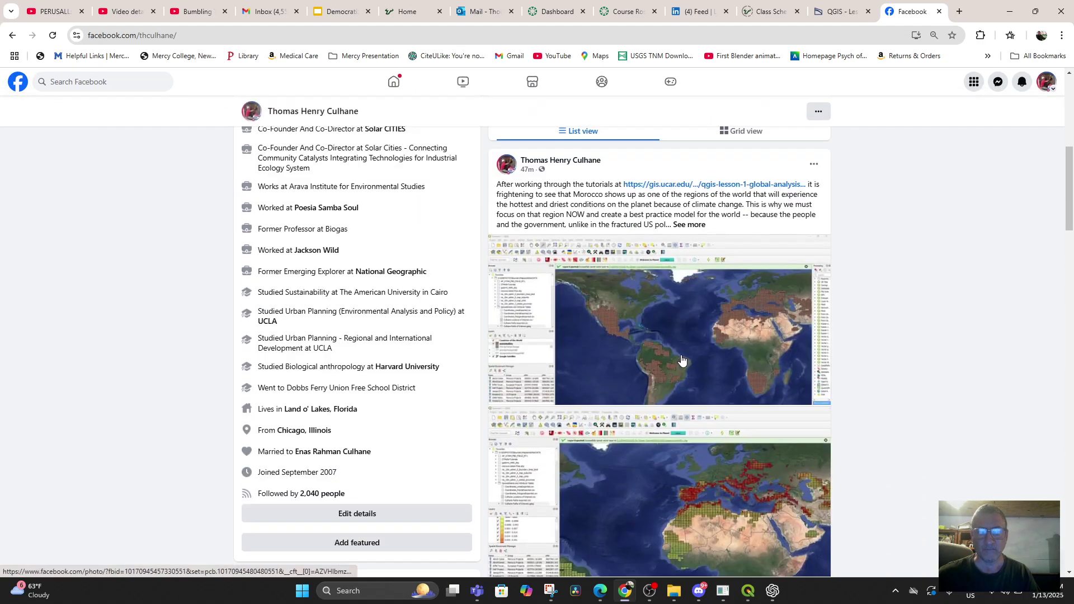
click(689, 225)
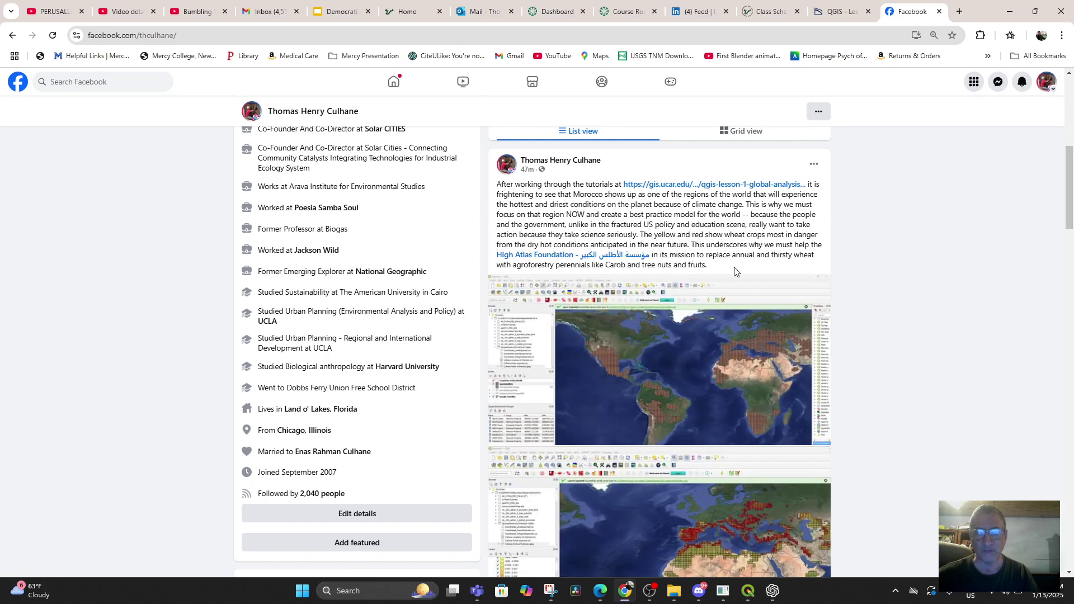
drag(734, 271, 497, 185)
right_click(542, 191)
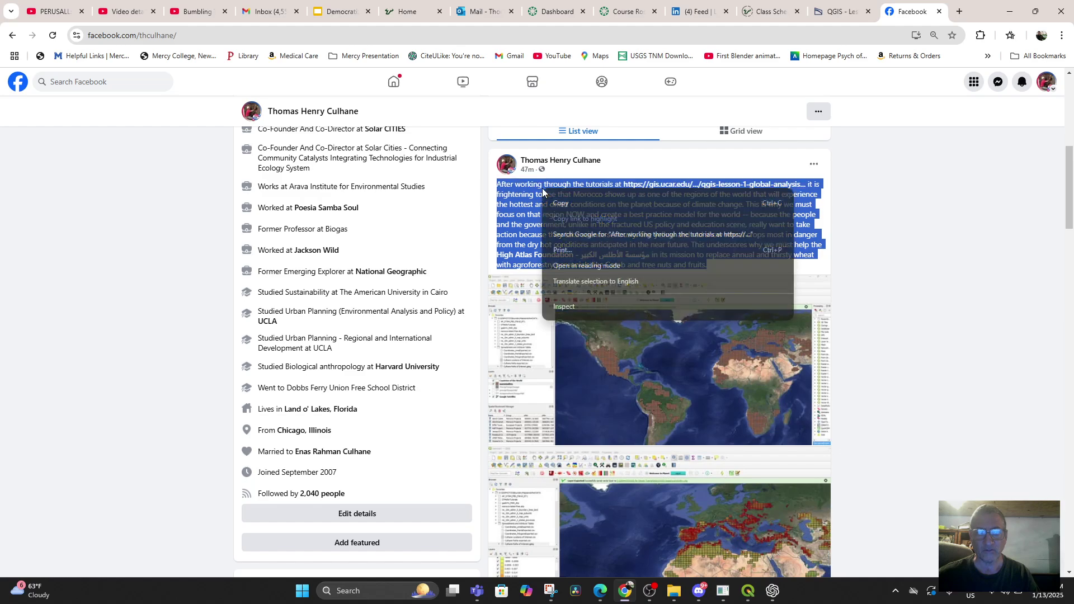
click(589, 205)
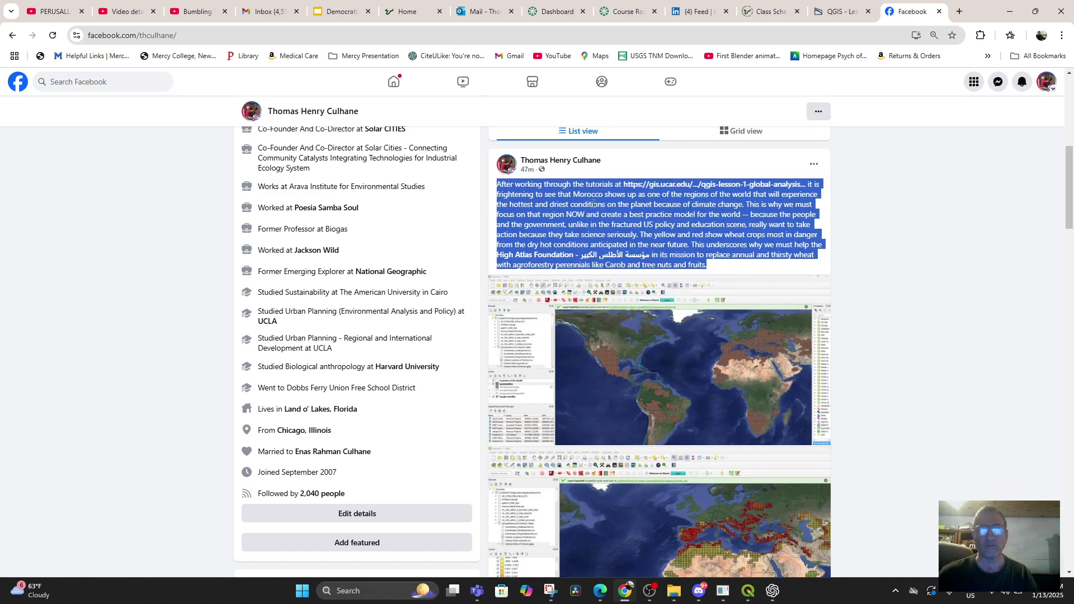
Step: Paste the copied post text into the speaker notes of the wheat map slide in the presentation
click(347, 16)
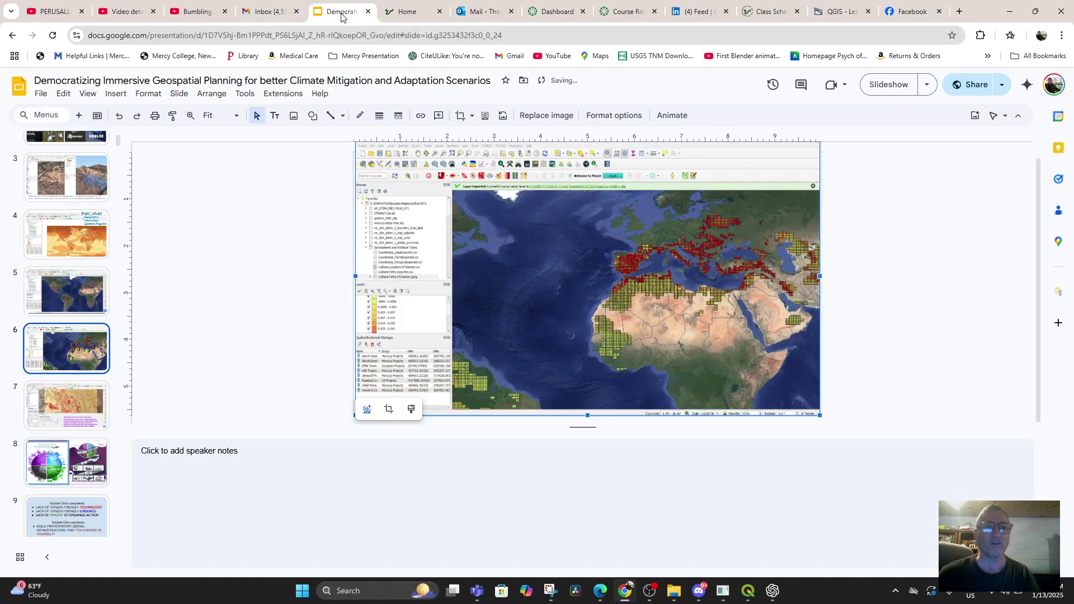
click(175, 450)
key(ctrl+v)
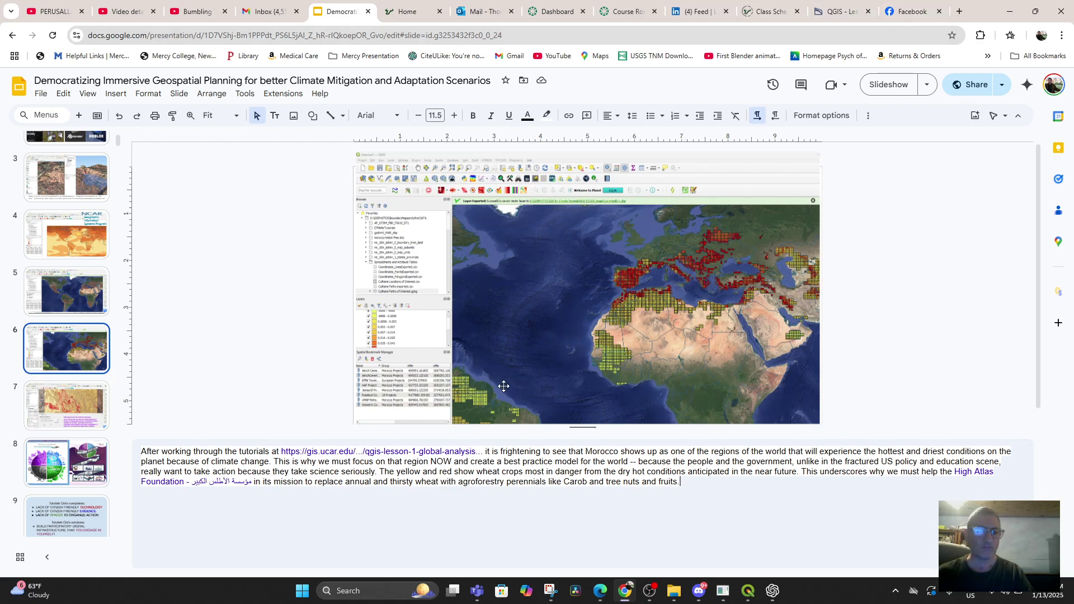
Step: Switch to QGIS, save the Exercise1 project and return to the presentation
click(749, 591)
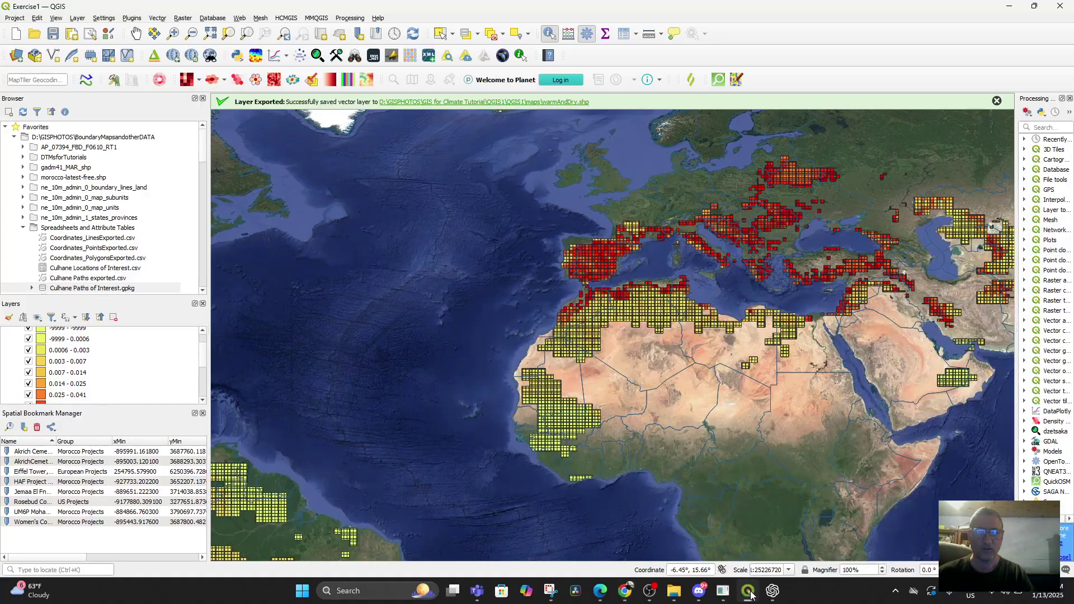
click(15, 18)
click(31, 101)
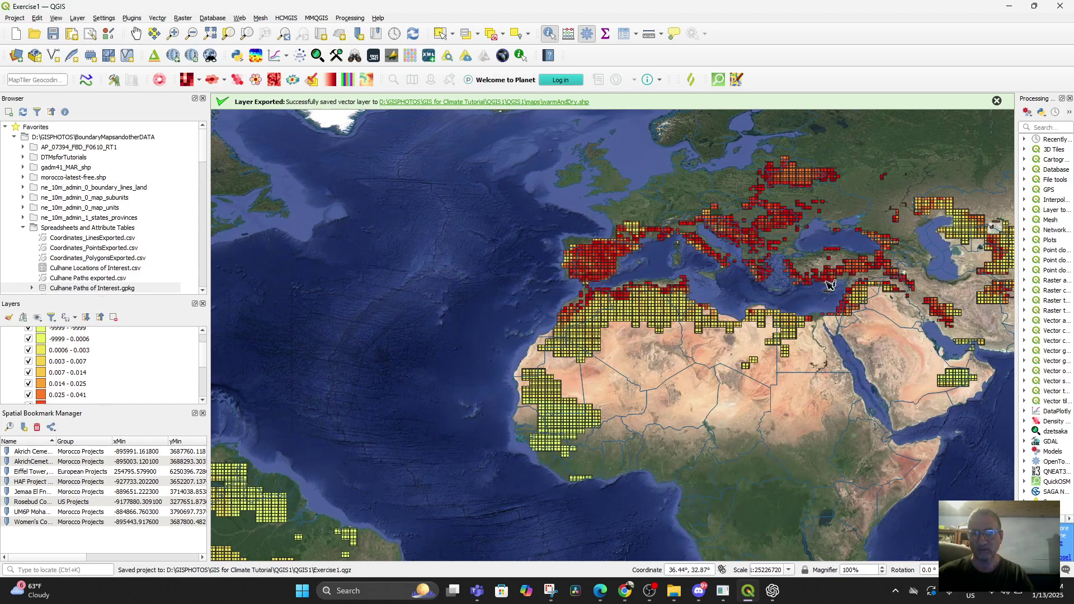
click(1008, 10)
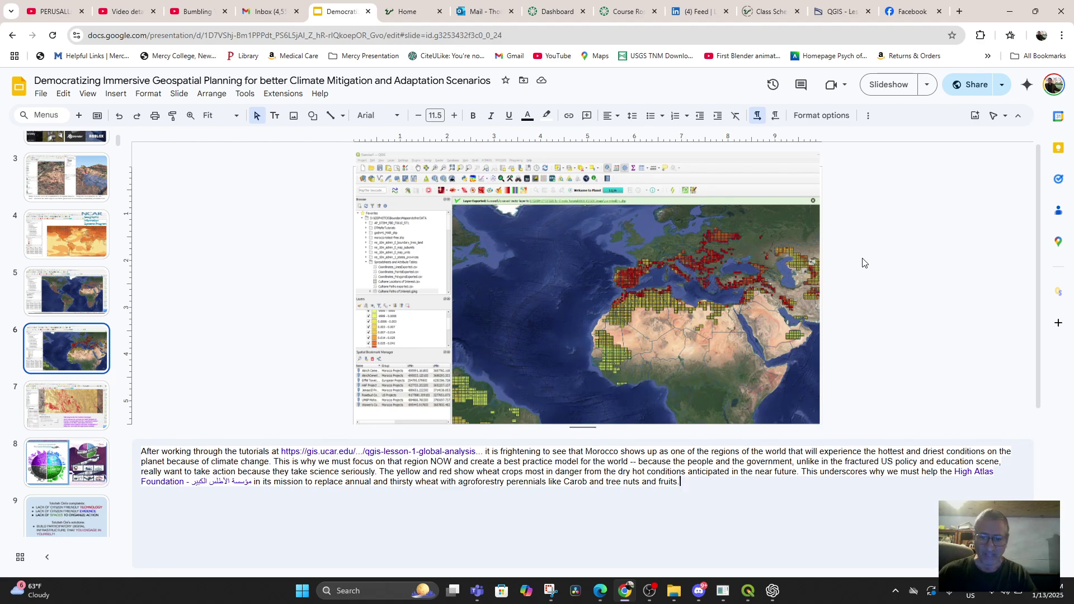
scroll(870, 286, down, 1)
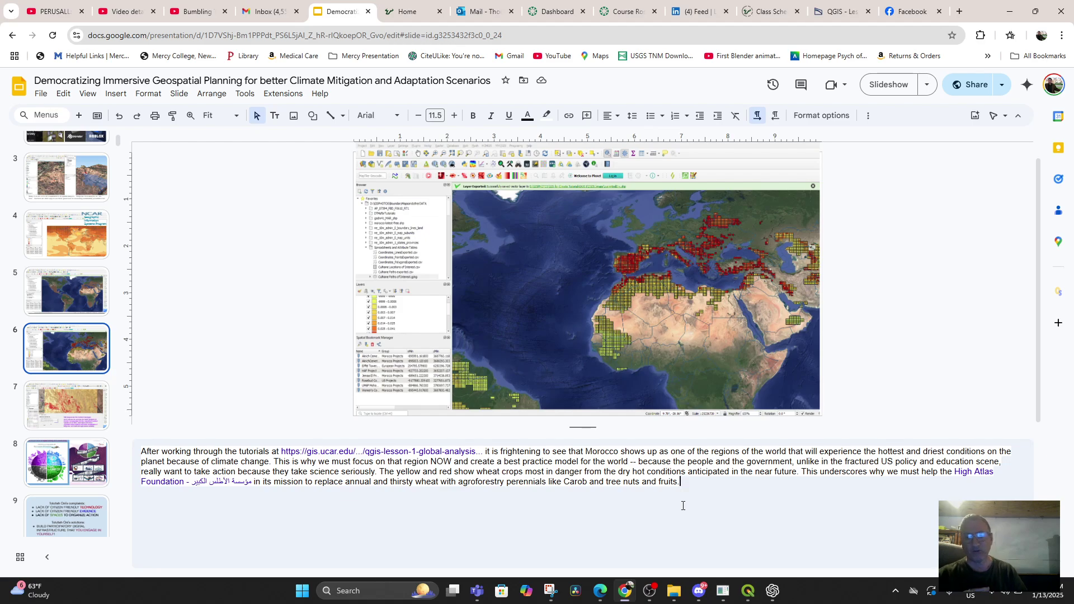
click(651, 592)
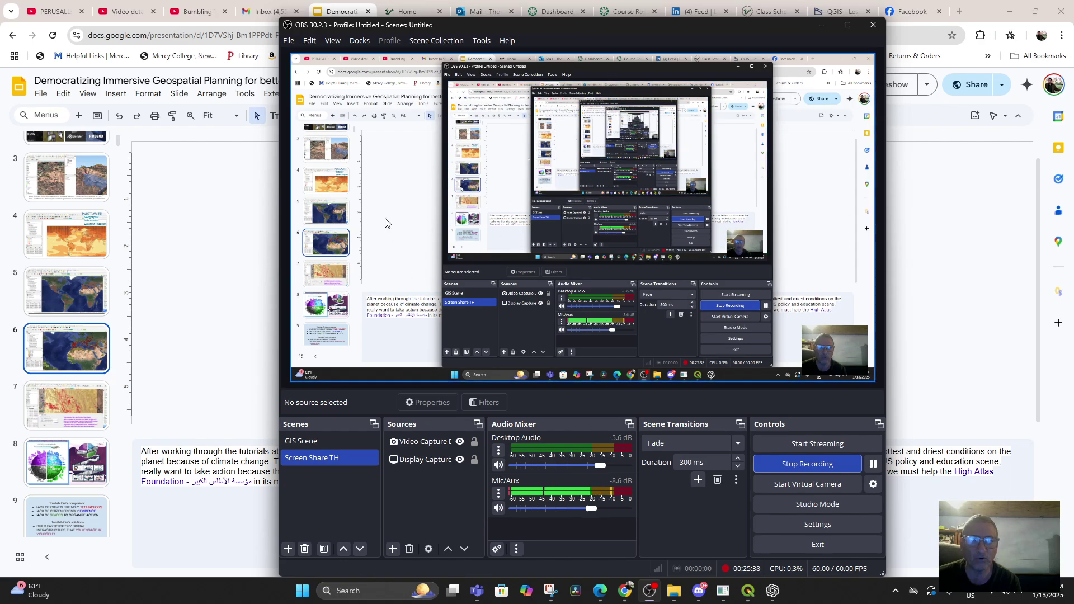
click(822, 25)
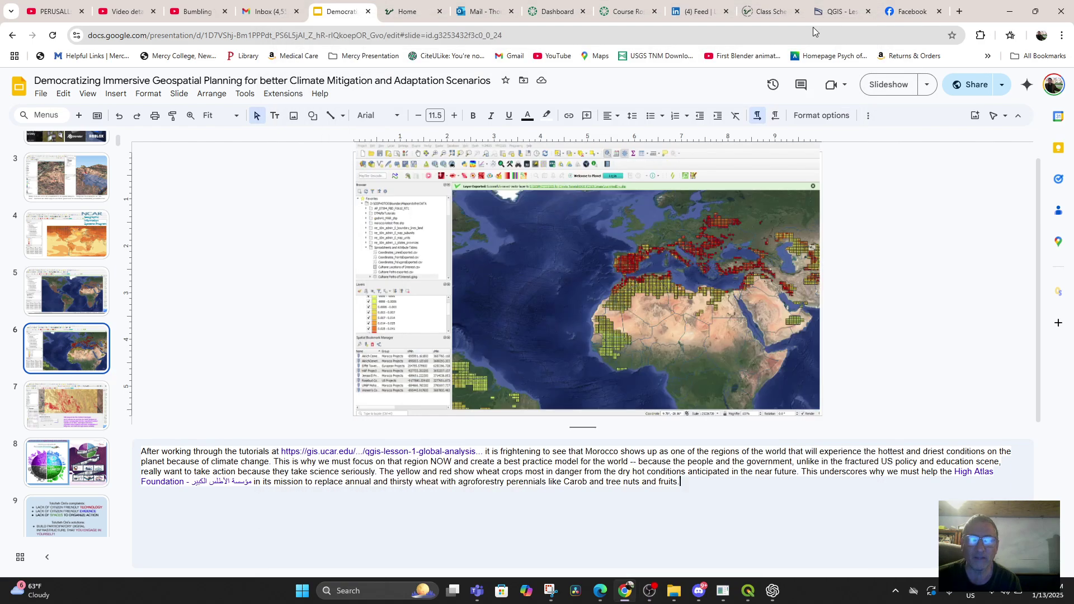
Step: From the YouTube Studio details of "Bumbling Through Global Climate Model QGIS Exercise 2", open the video's watch page
click(127, 13)
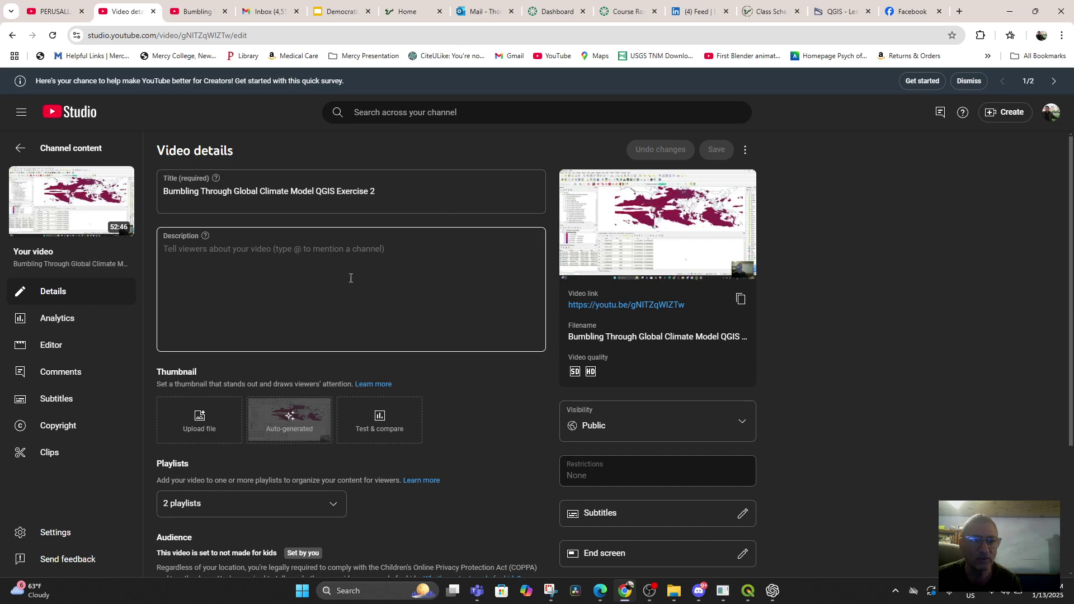
click(628, 306)
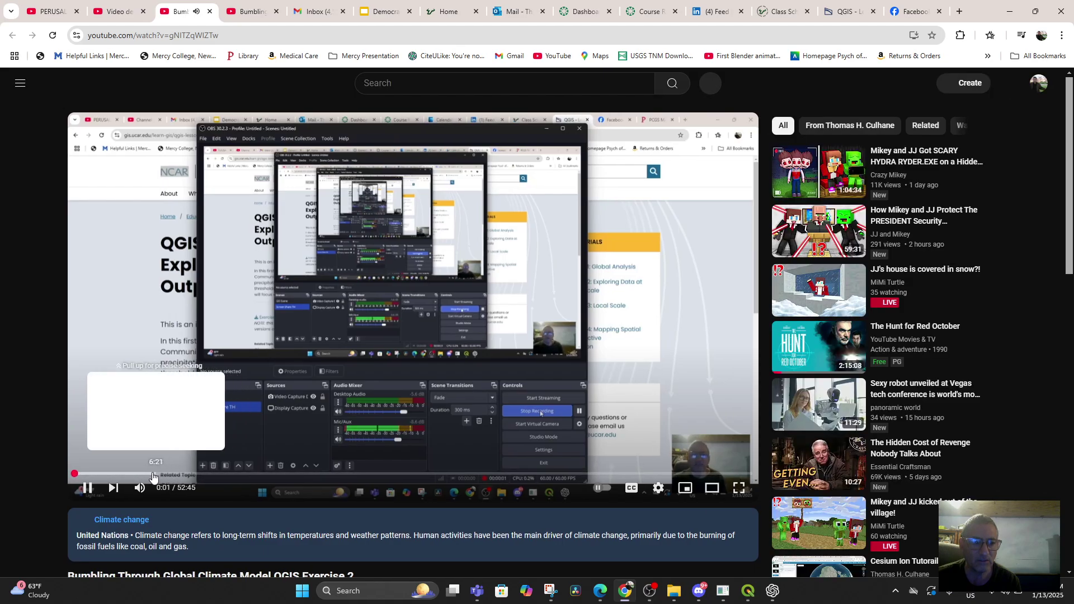
Step: Skim the Exercise 2 video by jumping forward through it, from about 5:40 via 17:14 and 27:25 to about 38:00
click(150, 474)
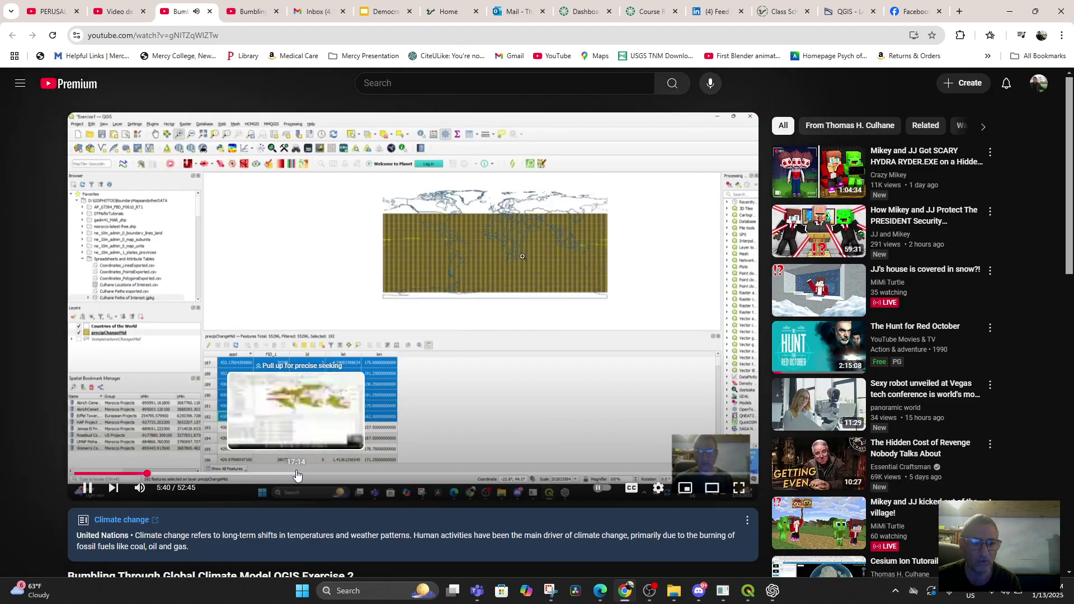
click(297, 474)
scroll(187, 440, down, 1)
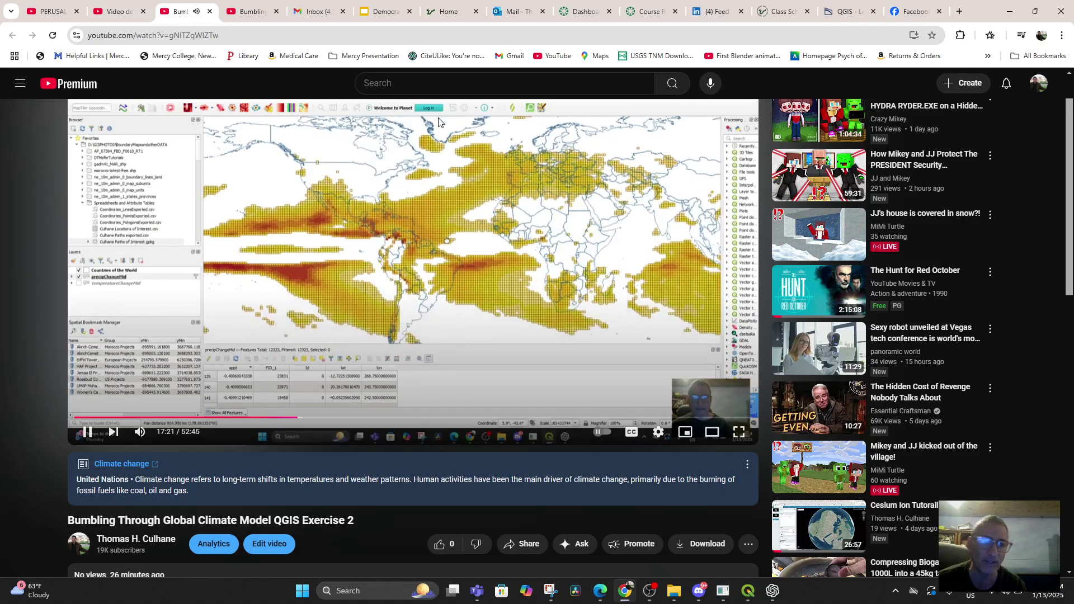
click(367, 420)
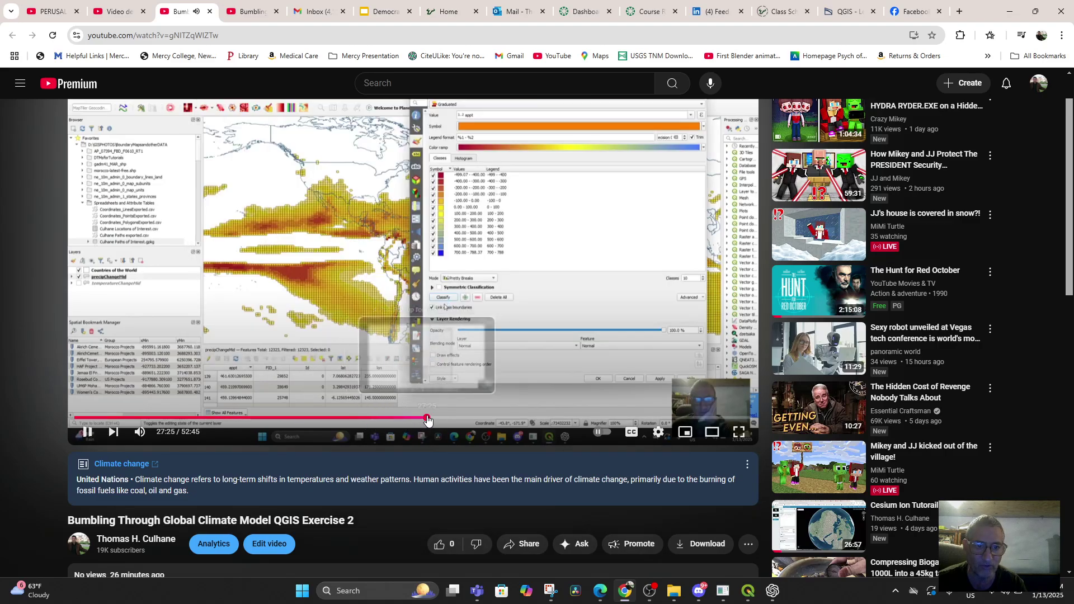
click(429, 418)
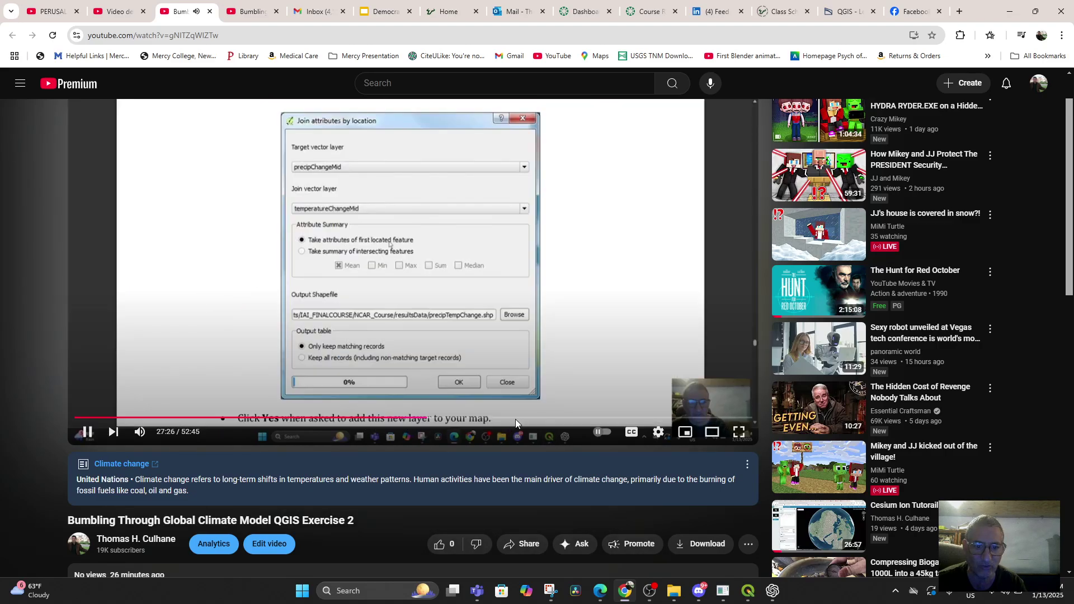
click(562, 418)
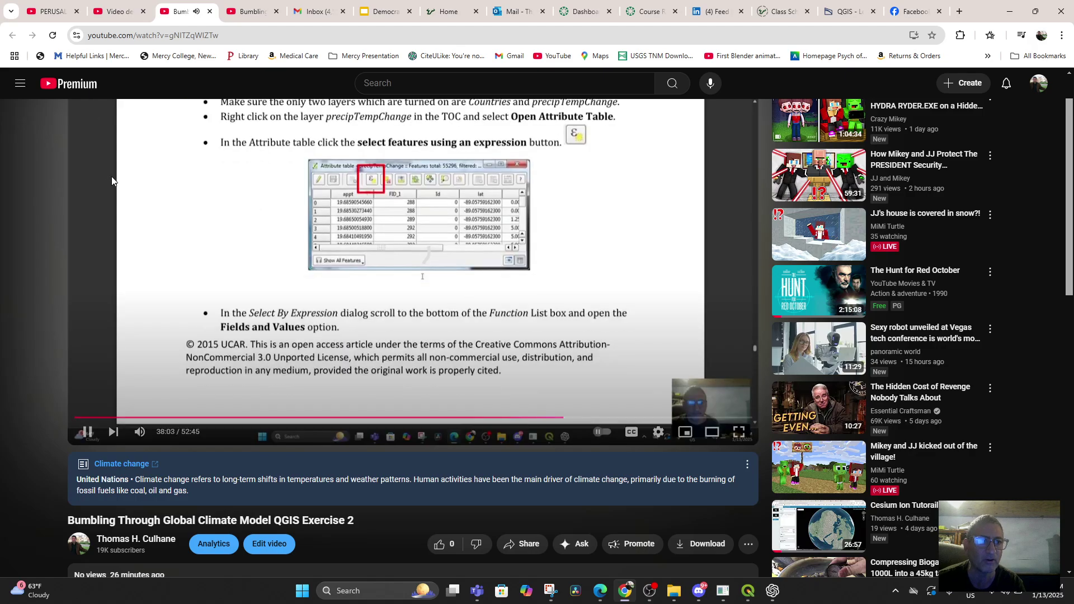
scroll(134, 187, up, 1)
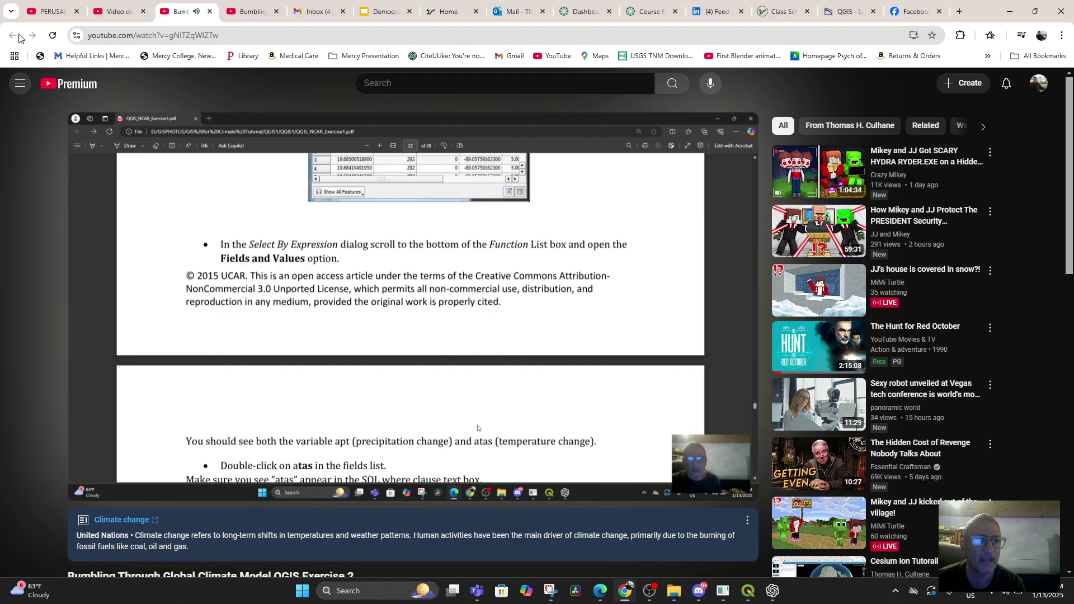
Step: From the YouTube Studio channel content, open the watch page of "Bumbling Through Global Climate Model QGIS Exercise 1" and pause the video
click(116, 13)
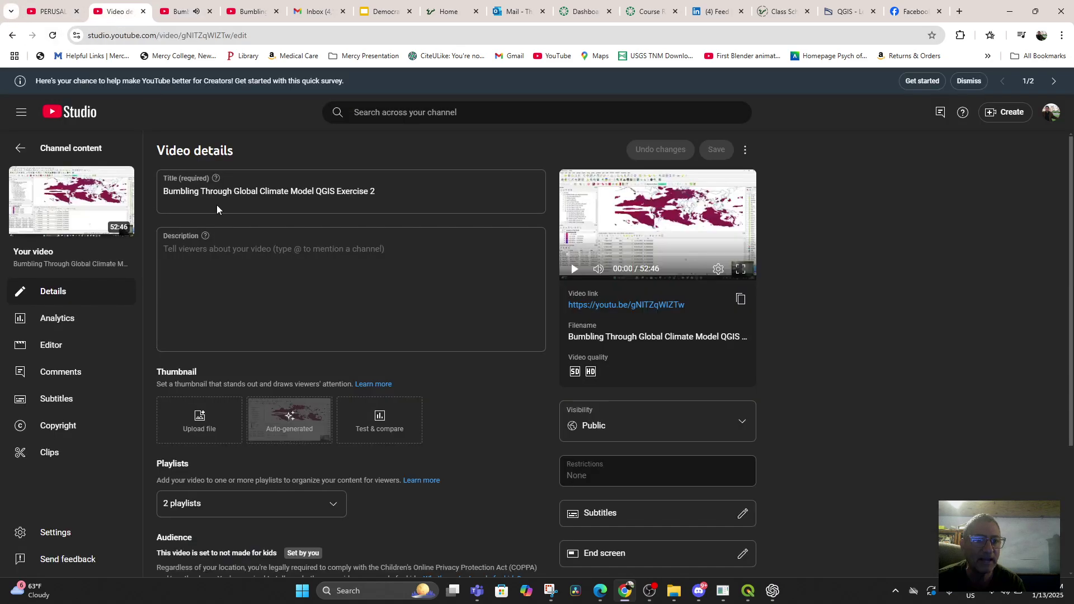
click(11, 35)
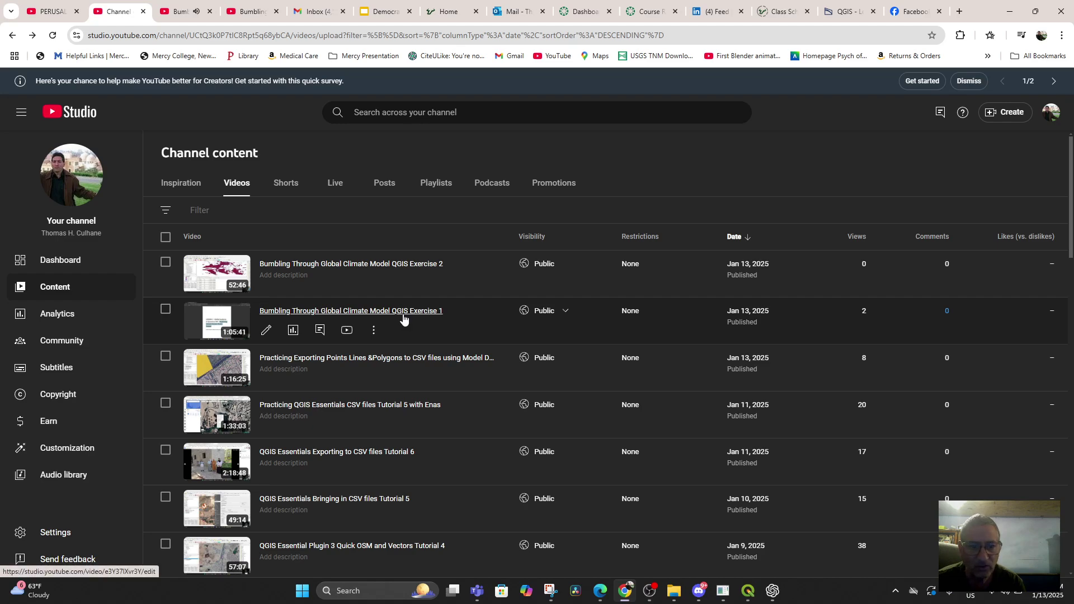
click(404, 313)
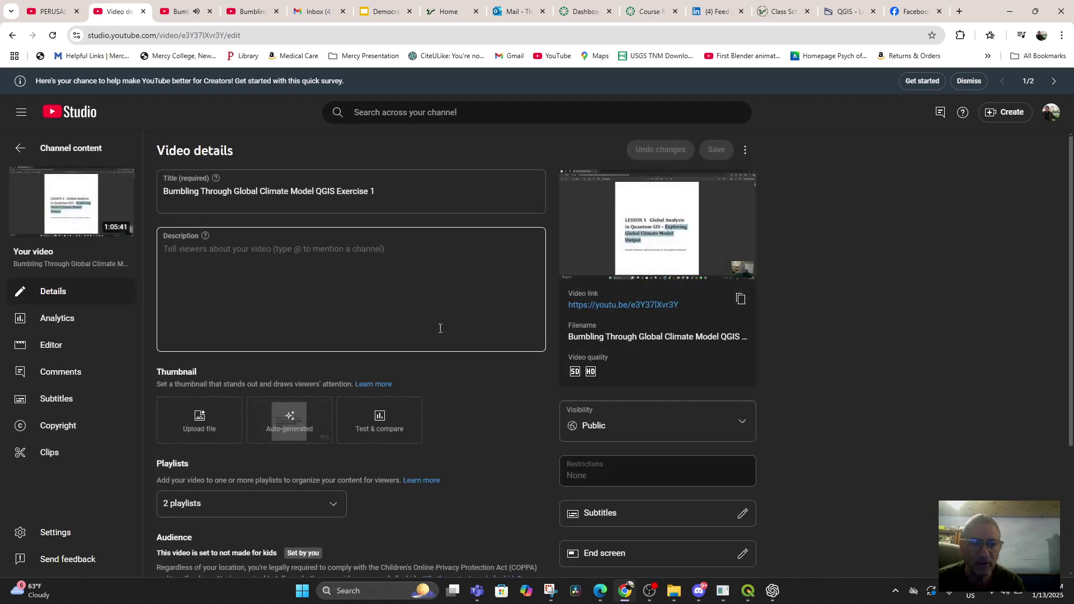
click(652, 305)
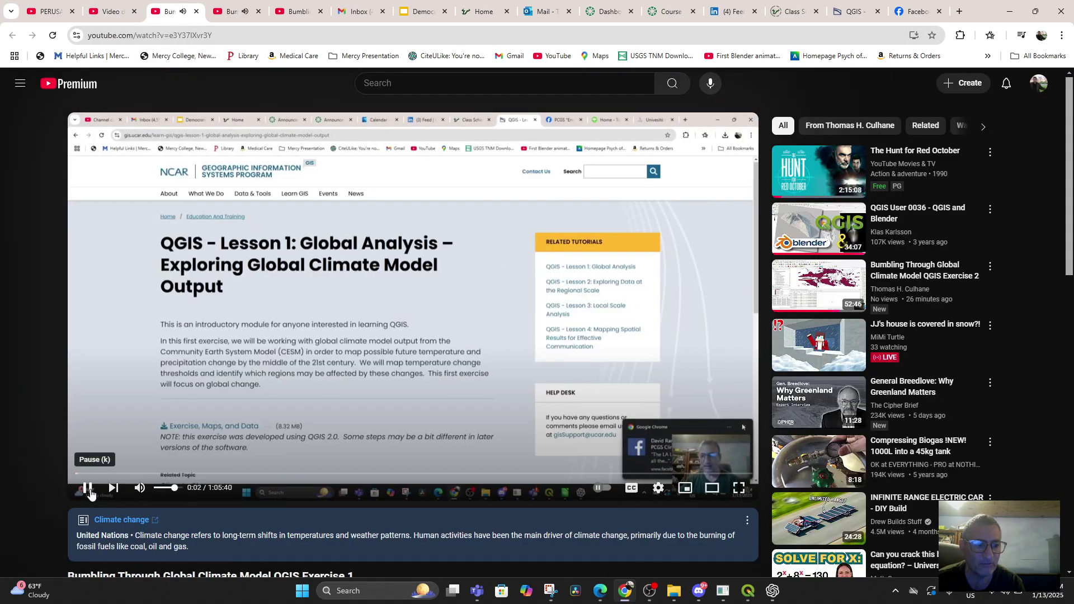
click(87, 488)
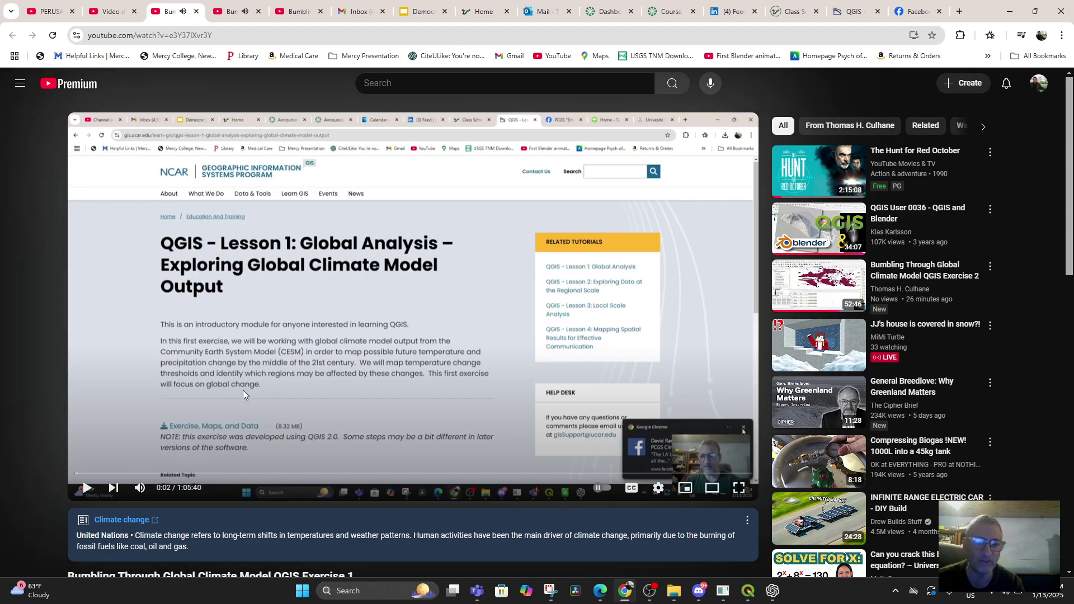
Step: Close the YouTube Studio page and all open Exercise 1 and Exercise 2 video pages
click(109, 14)
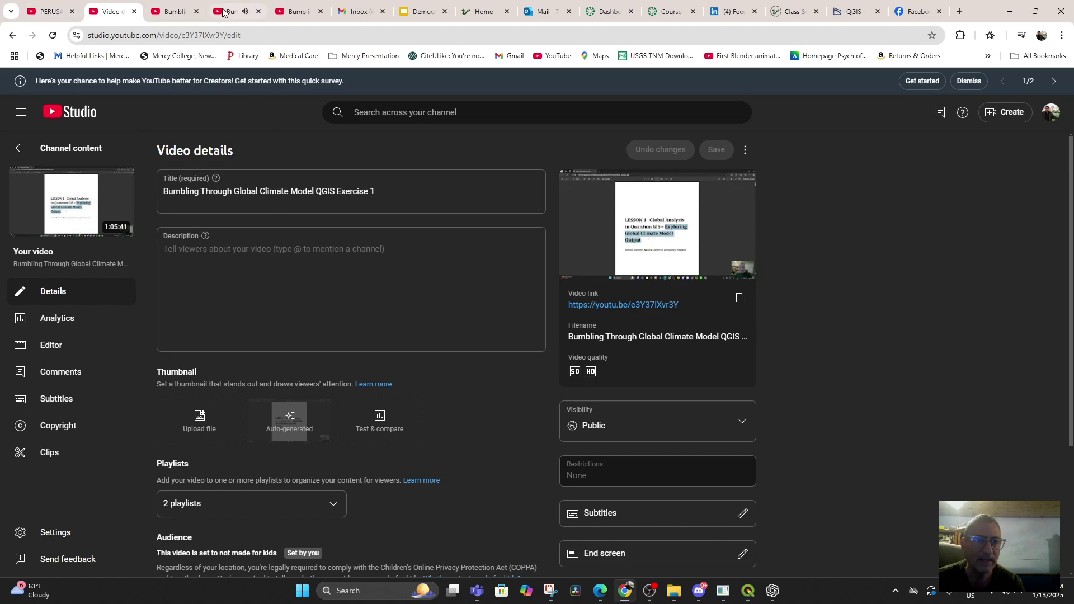
click(135, 11)
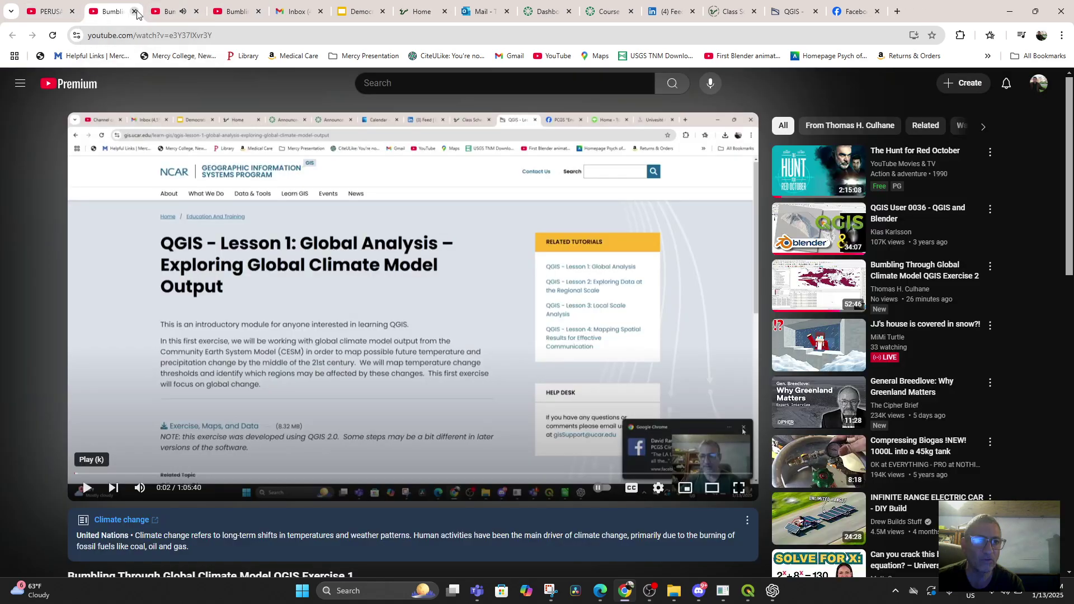
click(135, 13)
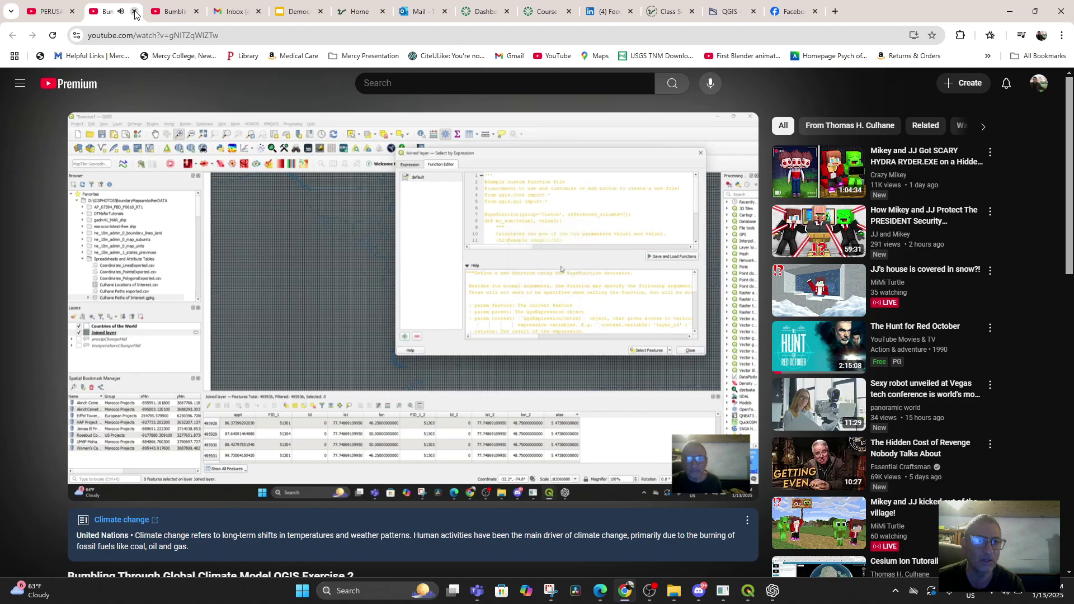
click(134, 12)
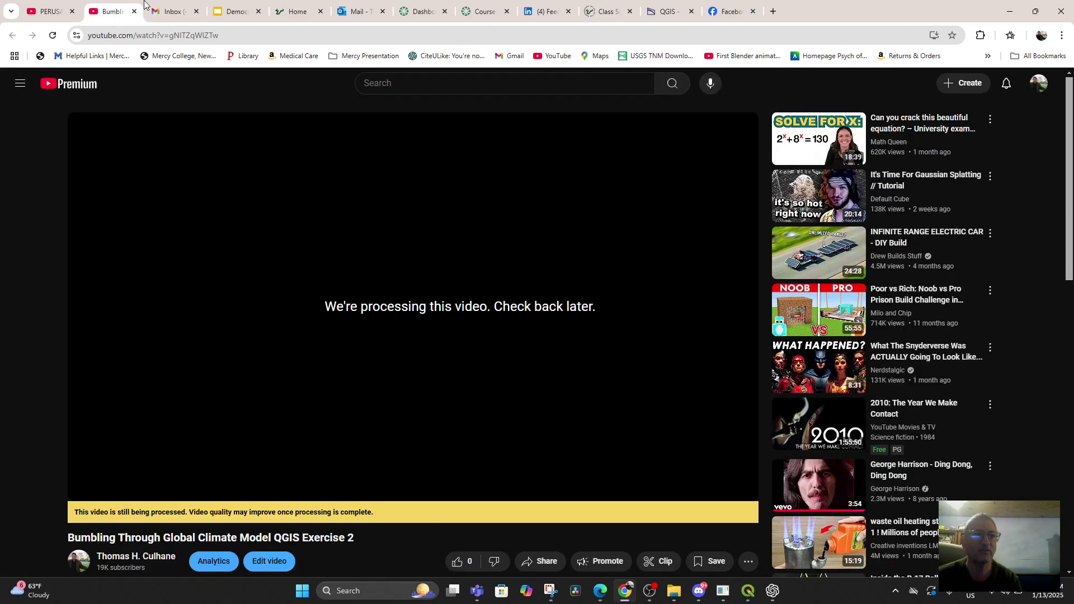
click(134, 11)
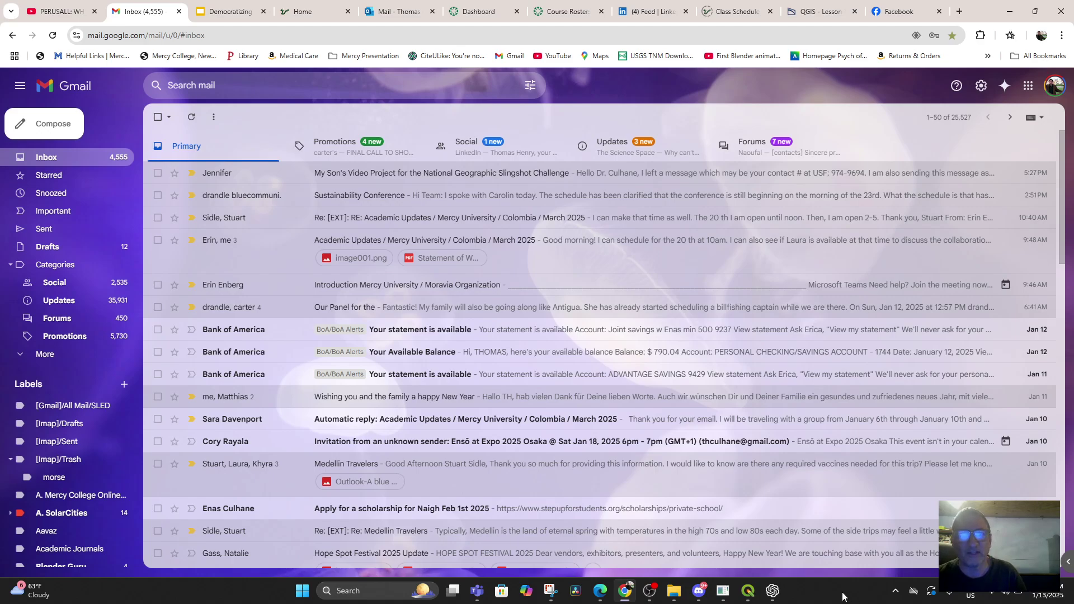
Step: Go back to the Facebook profile, deselect the climate tutorial post's text and look over the post with its maps
click(887, 10)
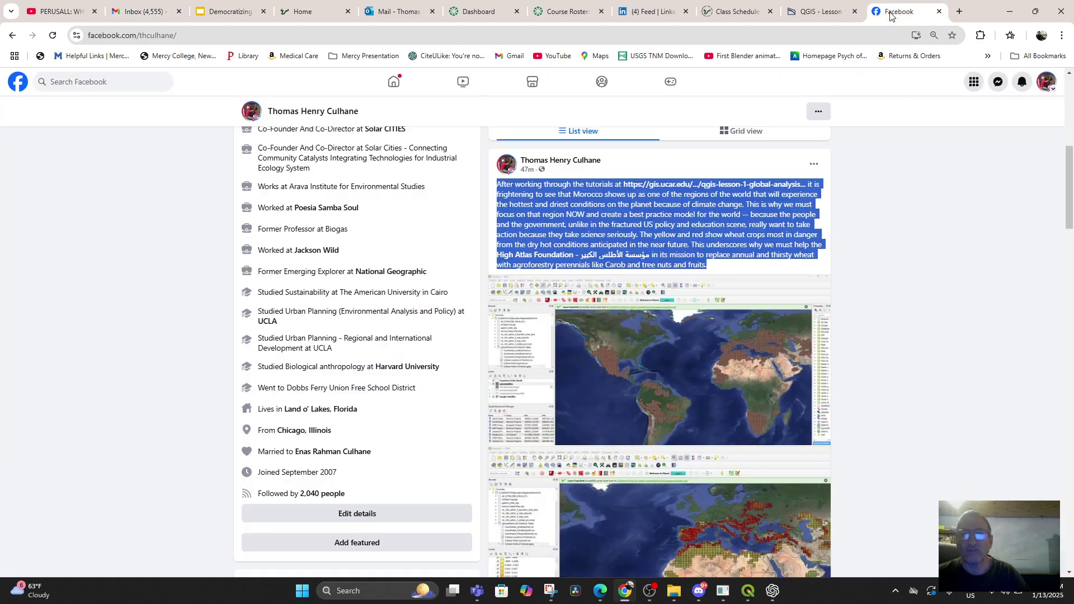
click(720, 225)
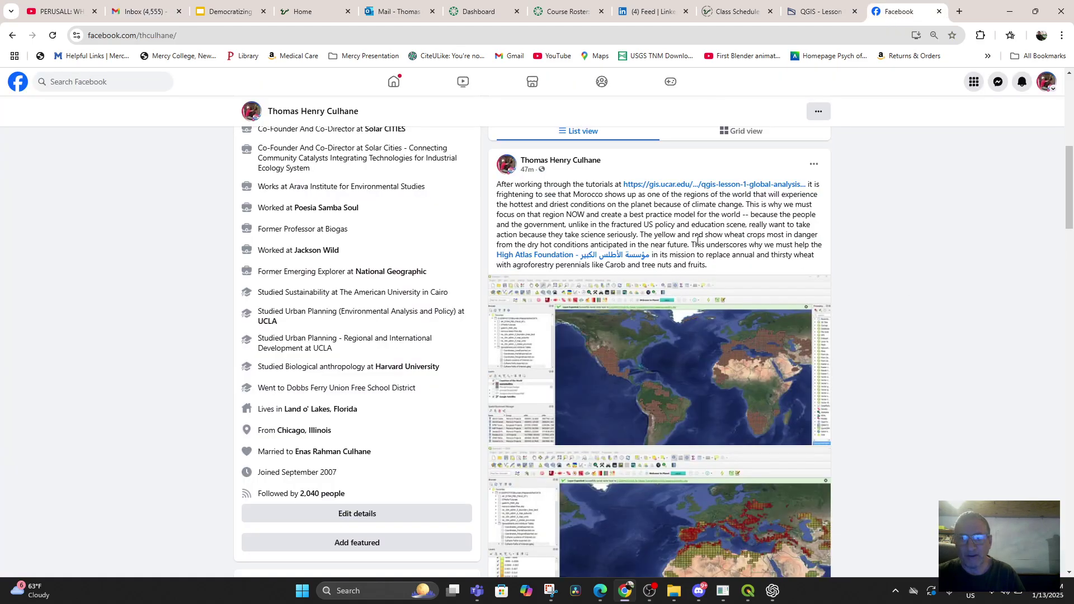
scroll(698, 240, down, 2)
scroll(720, 406, up, 4)
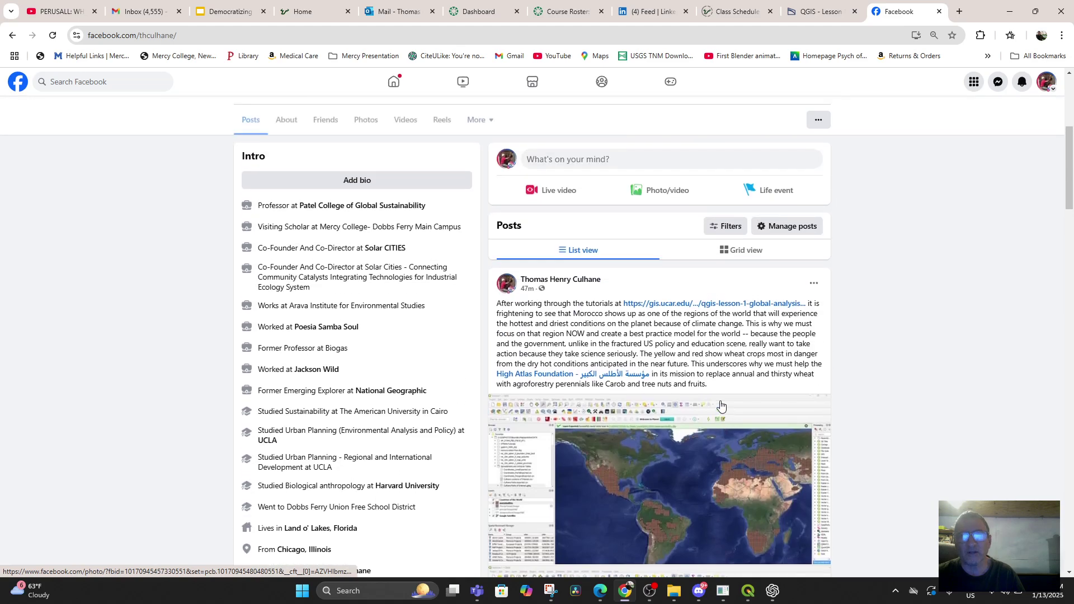
scroll(721, 406, up, 3)
Step: Return to the Democratizing Immersive Geospatial Planning presentation, show its title slide and look through the first eleven slides
click(224, 12)
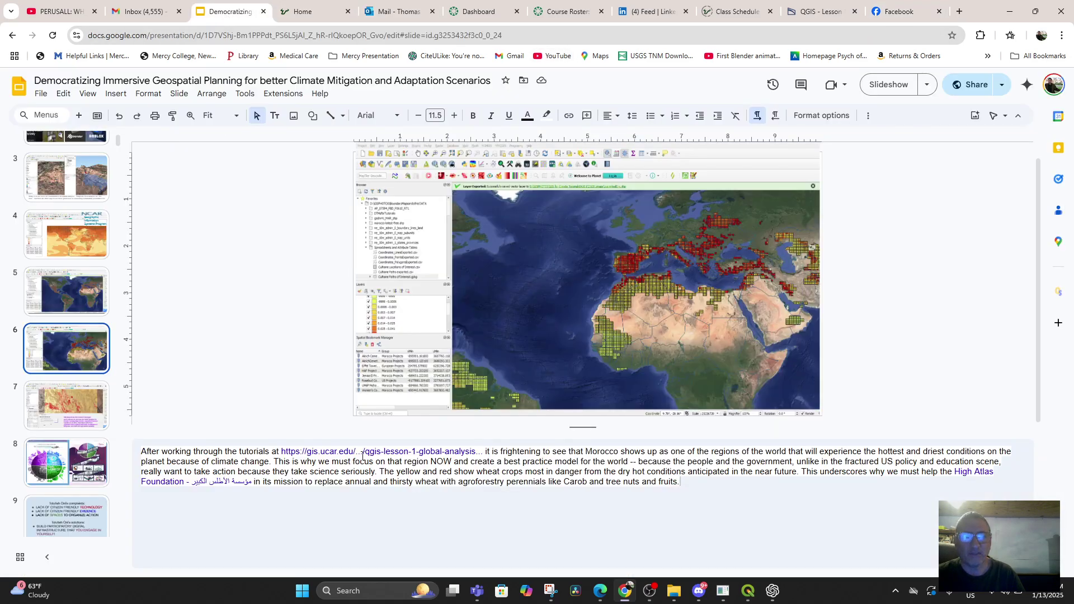
scroll(87, 266, up, 3)
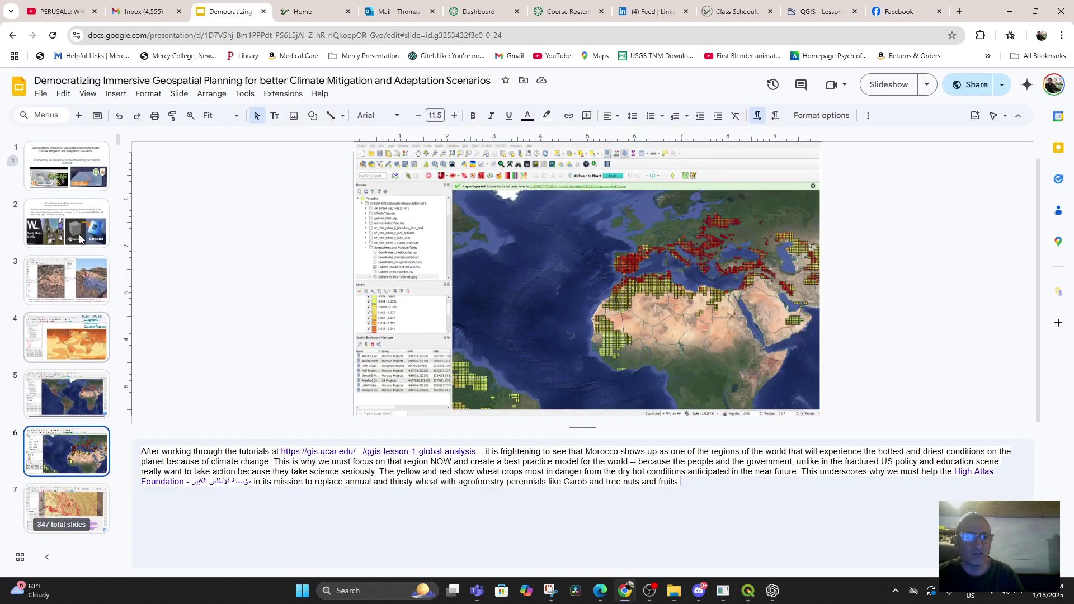
click(61, 182)
scroll(85, 393, down, 6)
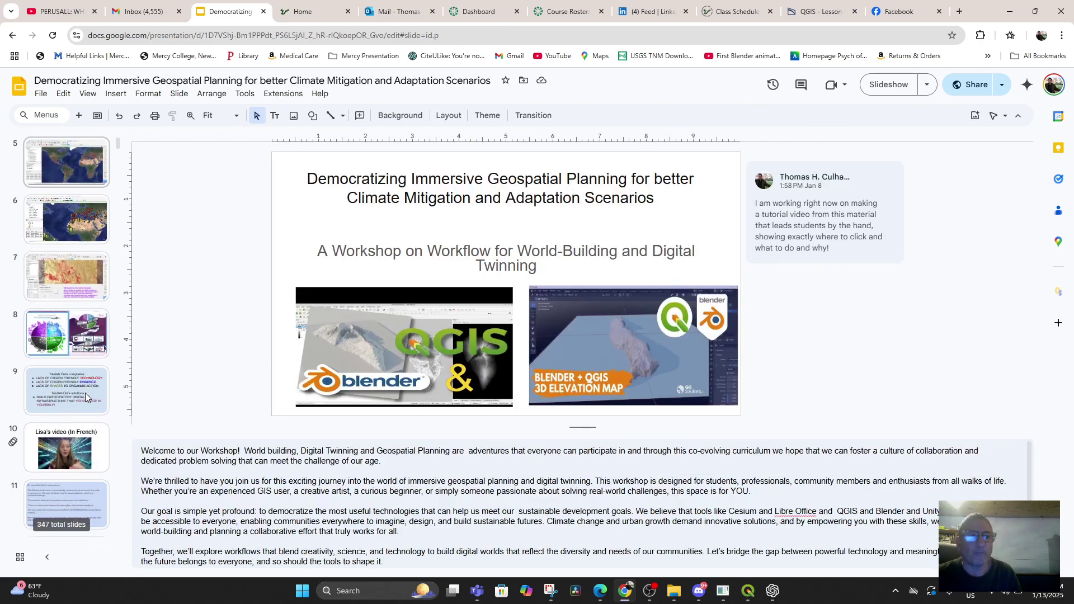
scroll(85, 393, up, 6)
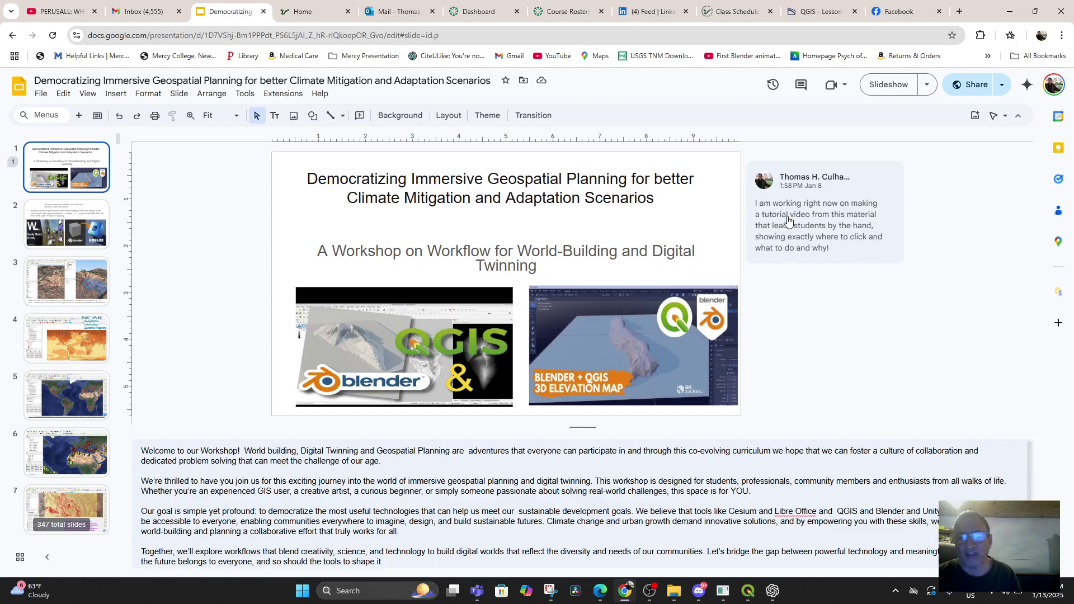